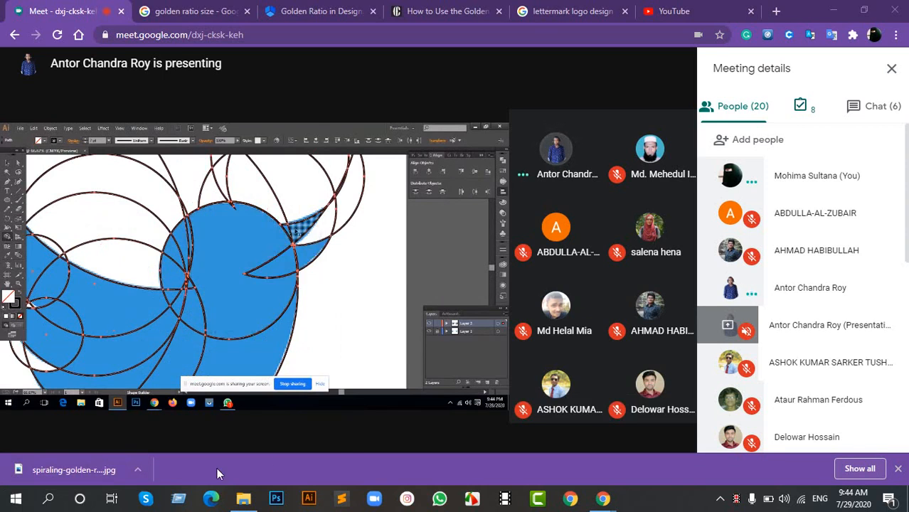
Step: Toggle the microphone in the Google Meet call between muted and unmuted
click(287, 427)
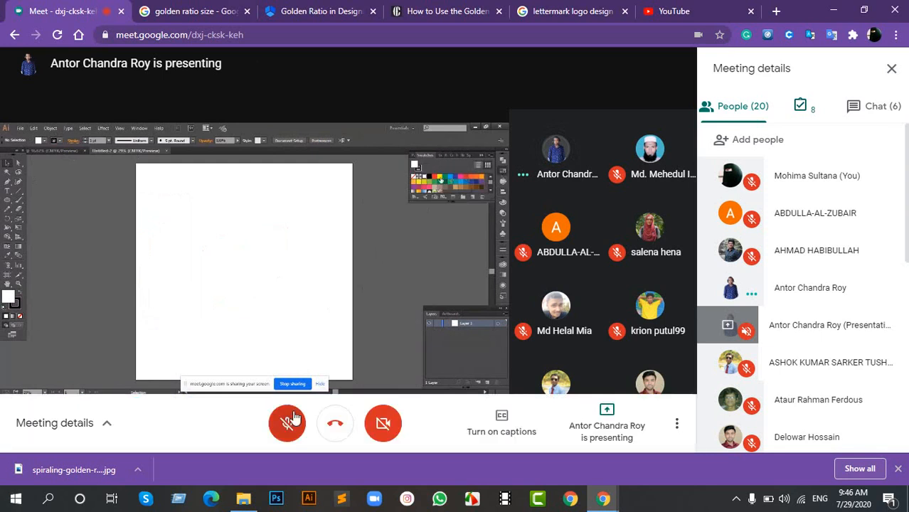
click(290, 424)
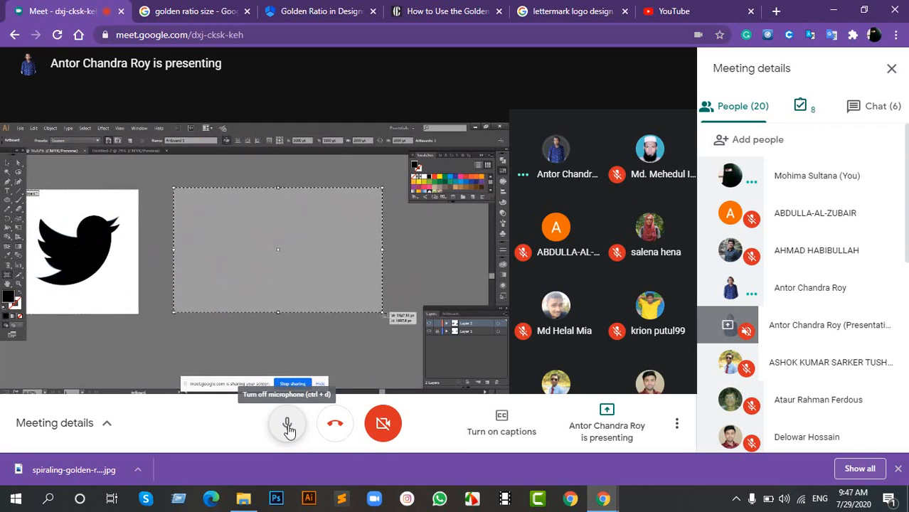
click(288, 427)
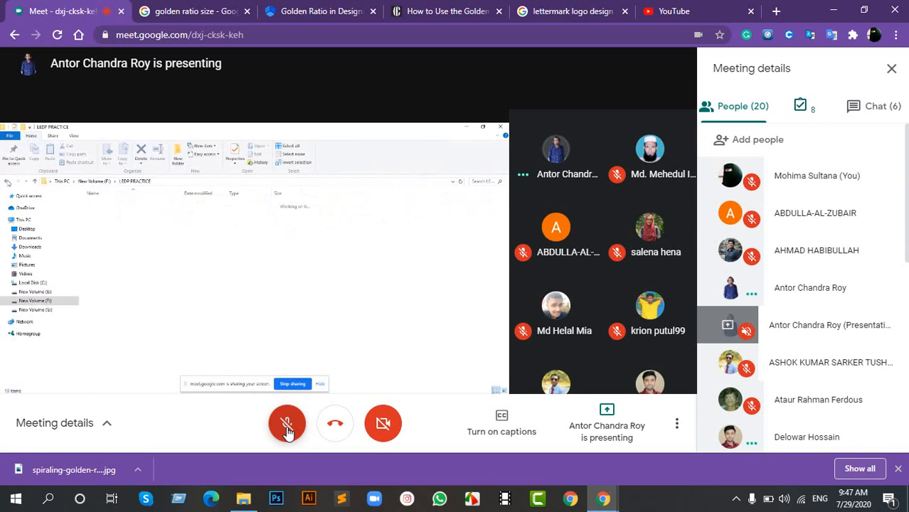
click(285, 424)
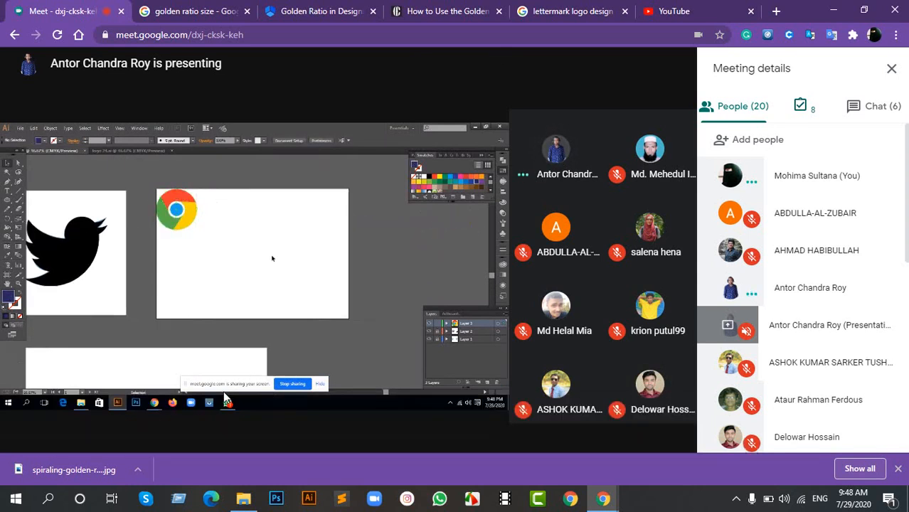
click(289, 424)
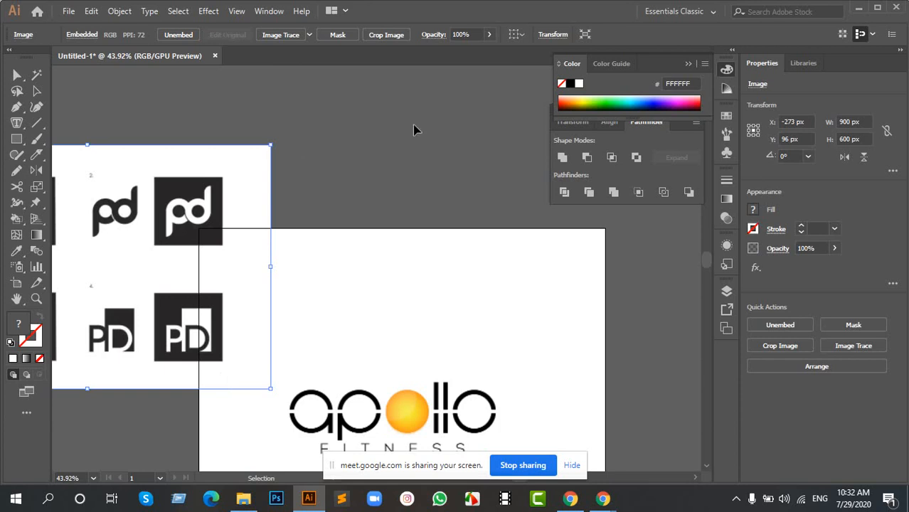
Step: Move the Apollo Fitness image and the blue logo image off the artboard to the empty canvas on its right
drag(411, 114, 368, 378)
drag(399, 249, 382, 117)
drag(331, 399, 382, 134)
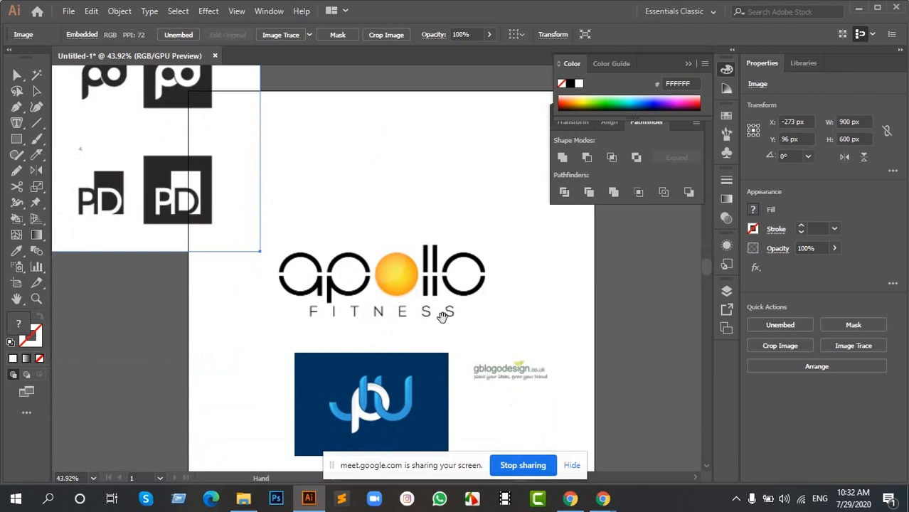
drag(448, 307, 373, 307)
drag(349, 174, 349, 379)
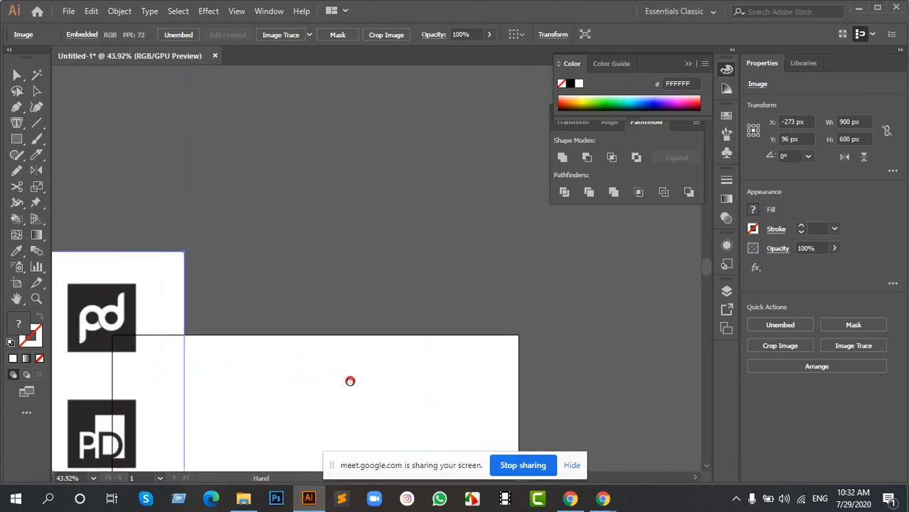
drag(357, 197, 370, 283)
scroll(352, 266, down, 6)
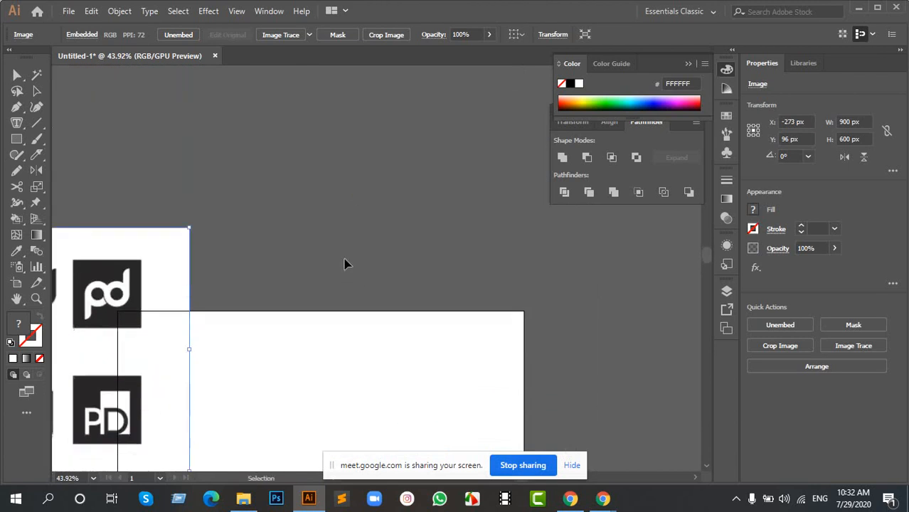
drag(309, 405, 558, 296)
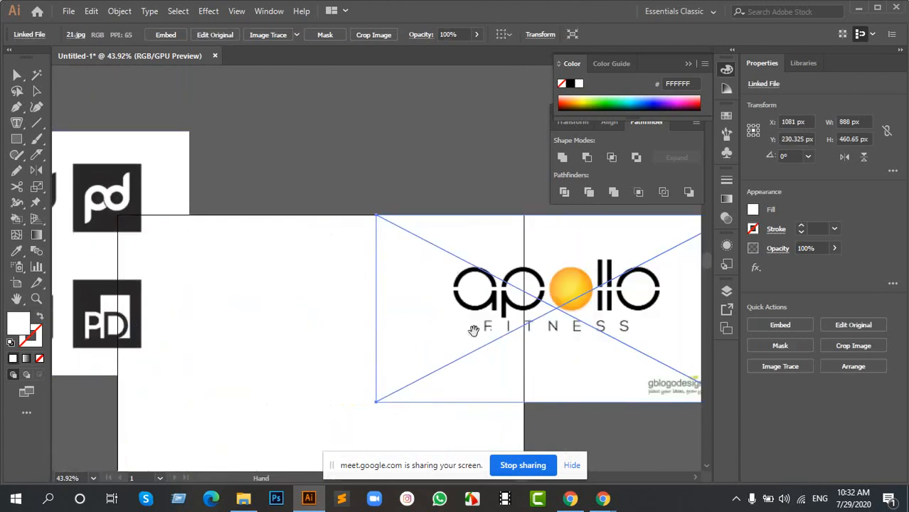
drag(474, 330, 400, 215)
drag(372, 180, 558, 248)
drag(221, 402, 569, 405)
drag(397, 298, 459, 336)
drag(578, 315, 556, 205)
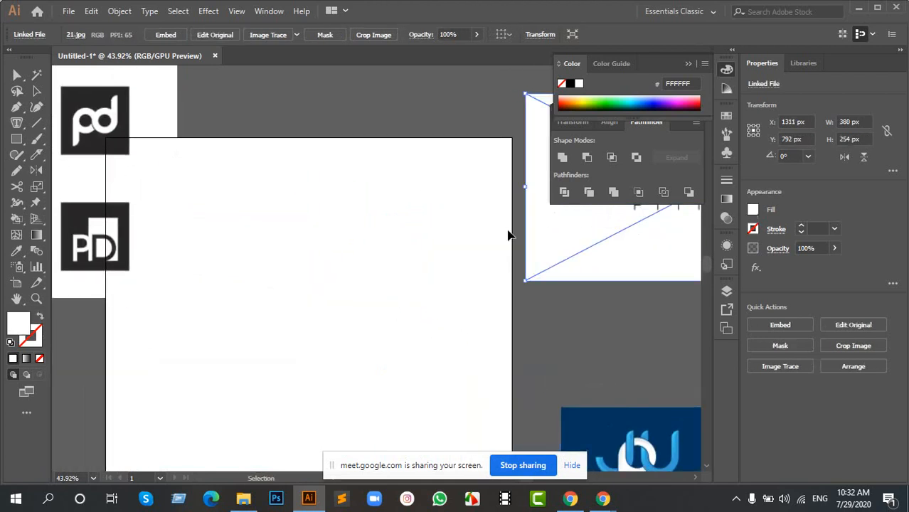
scroll(509, 285, down, 1)
drag(481, 247, 448, 314)
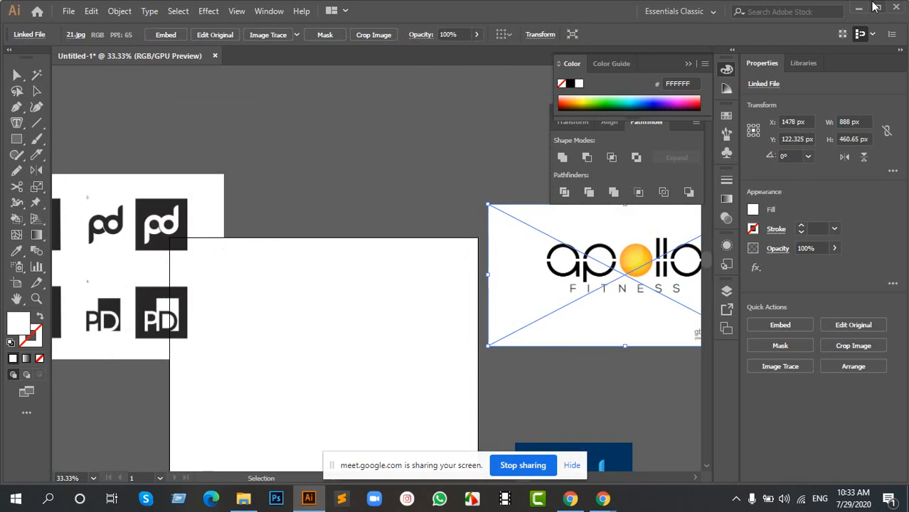
Step: Add the text APOLLO in the middle of the blank artboard
drag(472, 307, 384, 234)
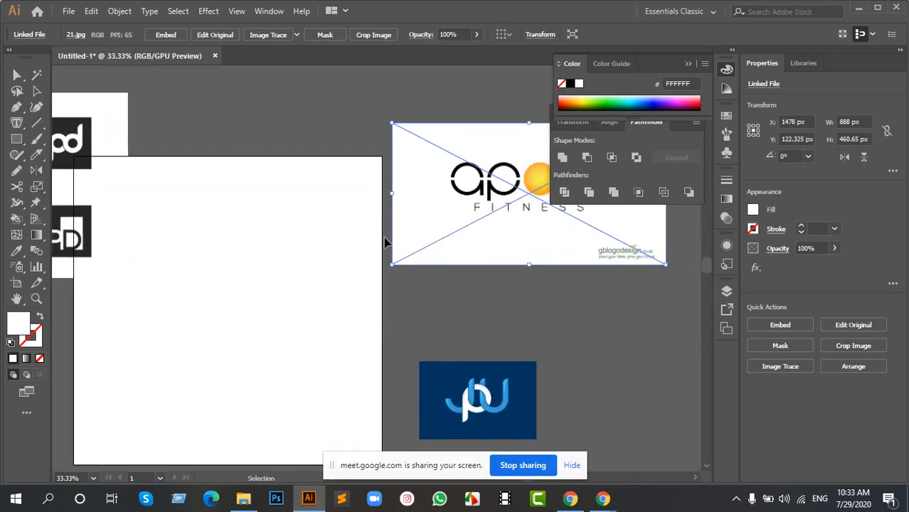
key(t)
click(225, 311)
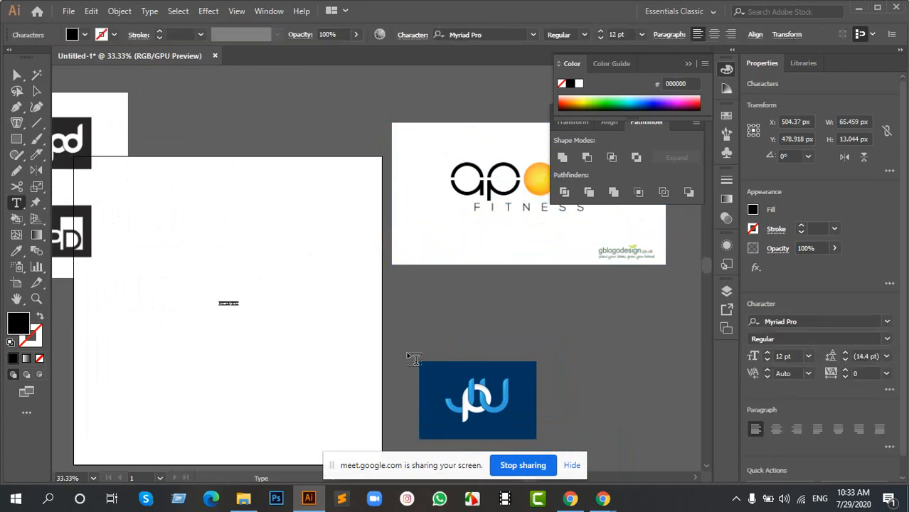
text(APOLLO)
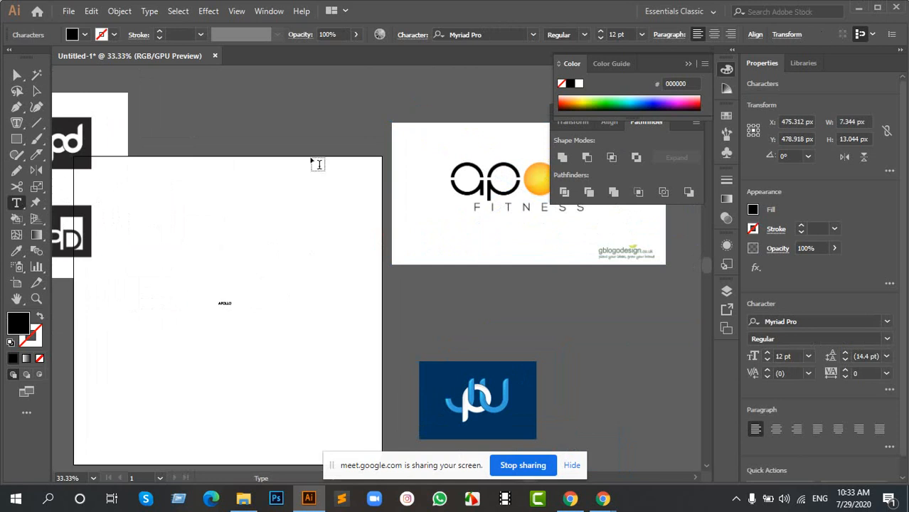
Step: Enlarge the APOLLO text to about 154 pt and place a copy of it directly below
click(36, 91)
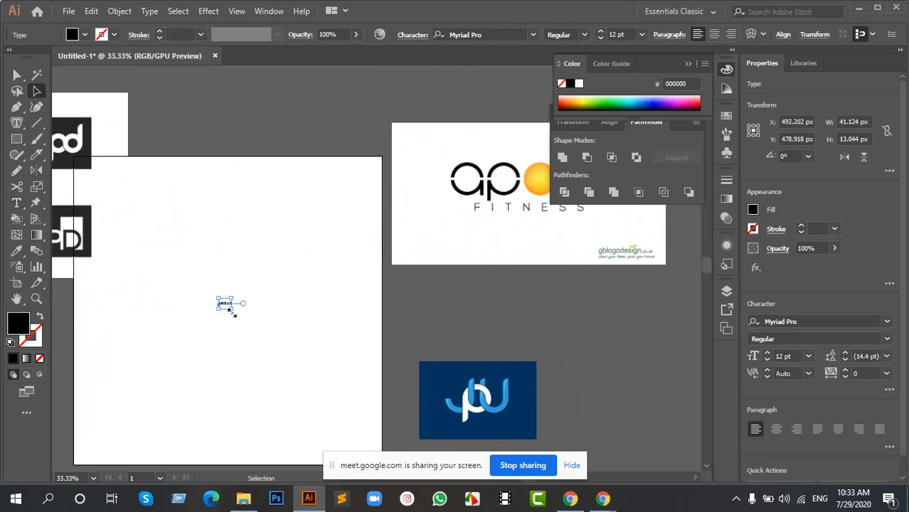
drag(231, 311, 302, 272)
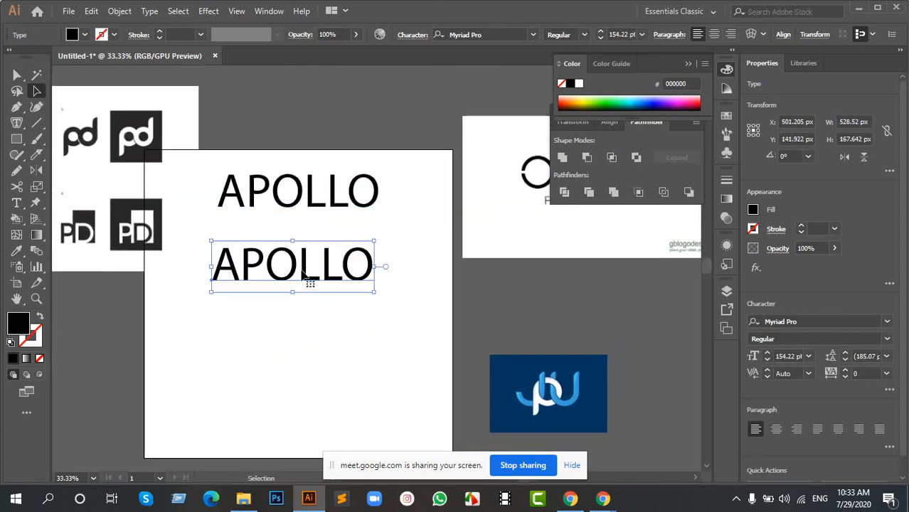
Step: Replace the wording of the lower APOLLO copy with FITNESS
double_click(298, 268)
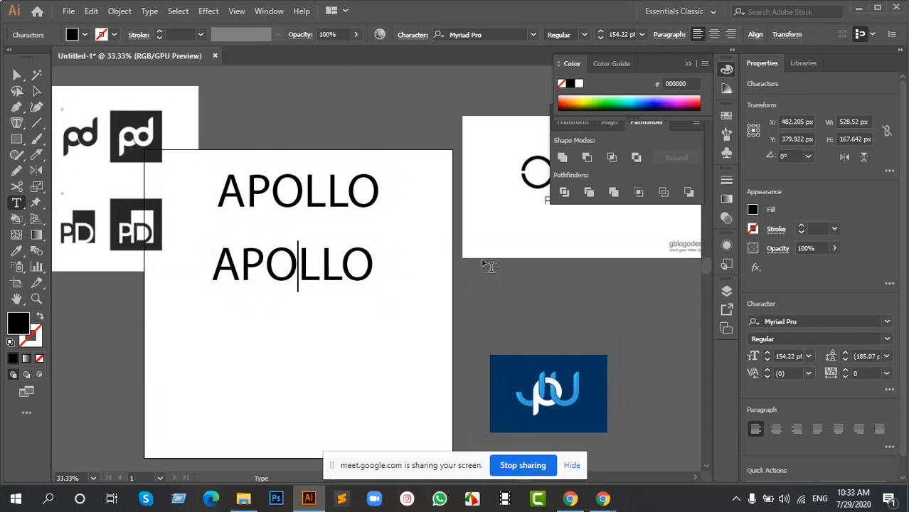
scroll(489, 265, up, 2)
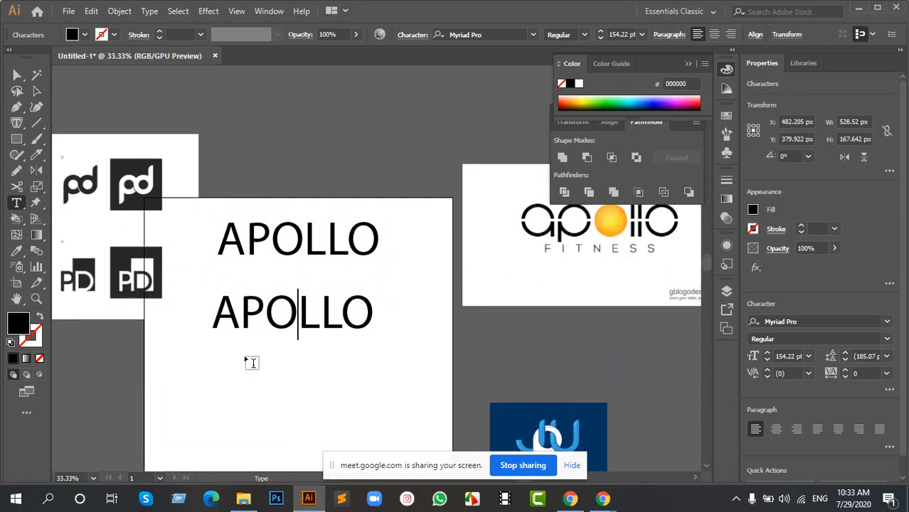
key(Escape)
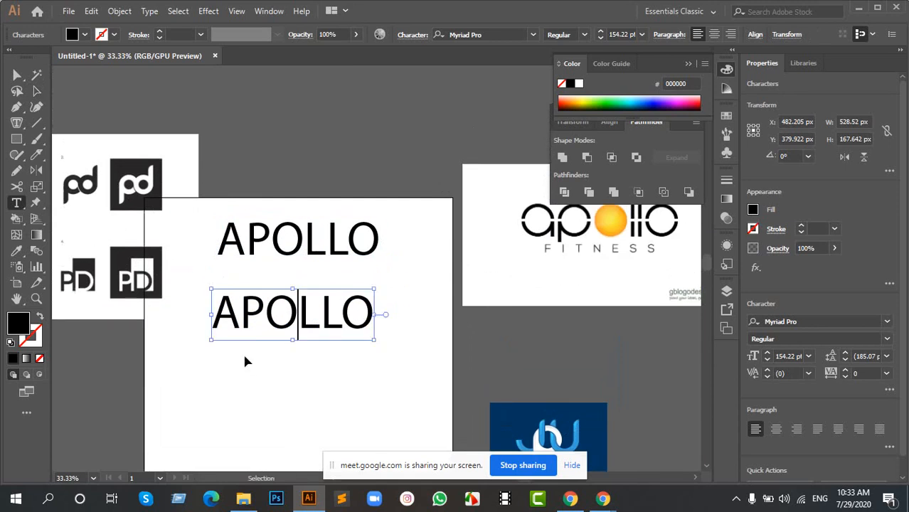
key(ctrl+a)
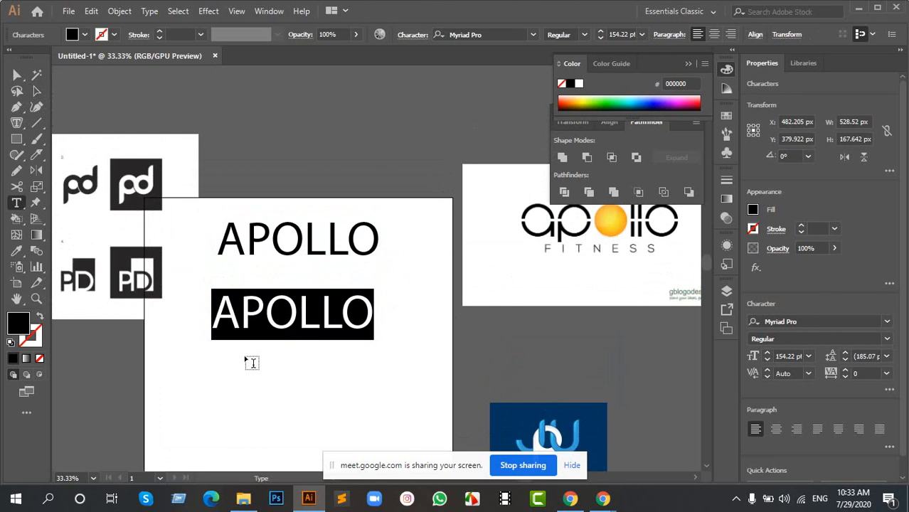
text(FIT)
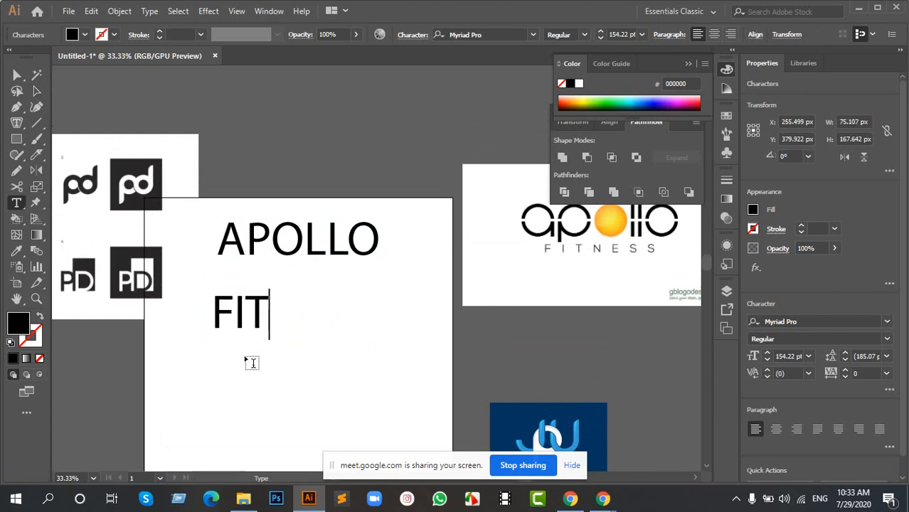
text(NESS)
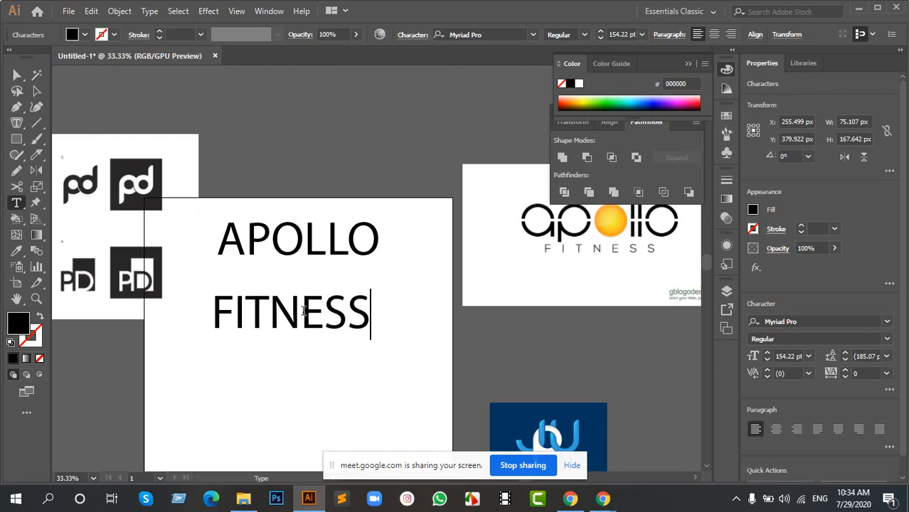
click(37, 91)
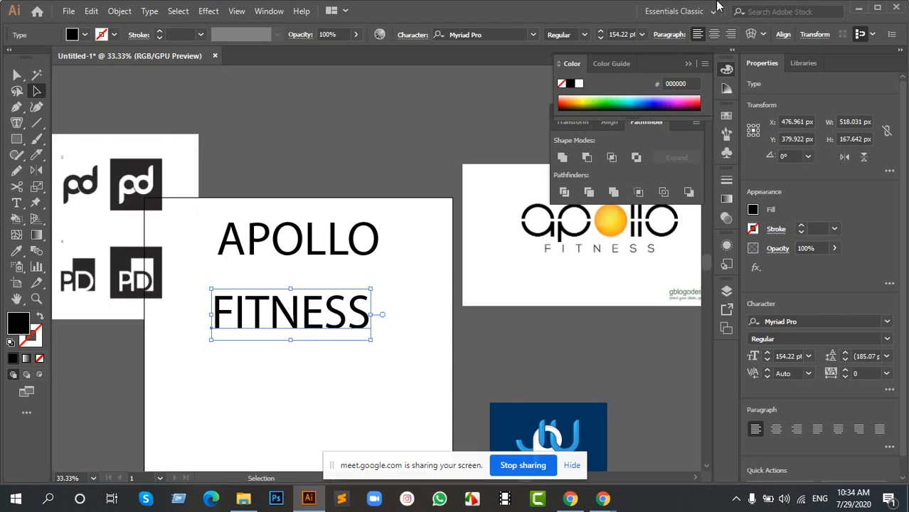
Step: Set the FITNESS text to 48 pt and place it centred just beneath APOLLO
click(642, 34)
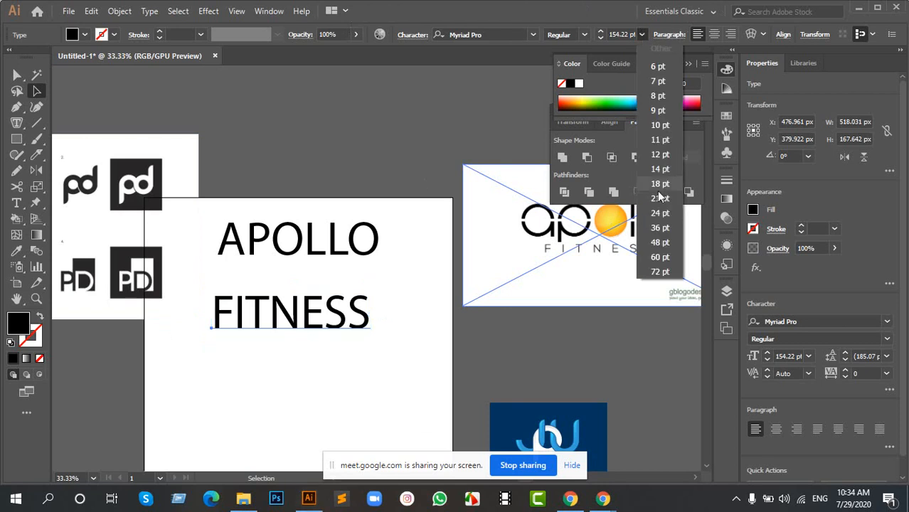
click(660, 242)
drag(241, 328, 294, 278)
click(257, 266)
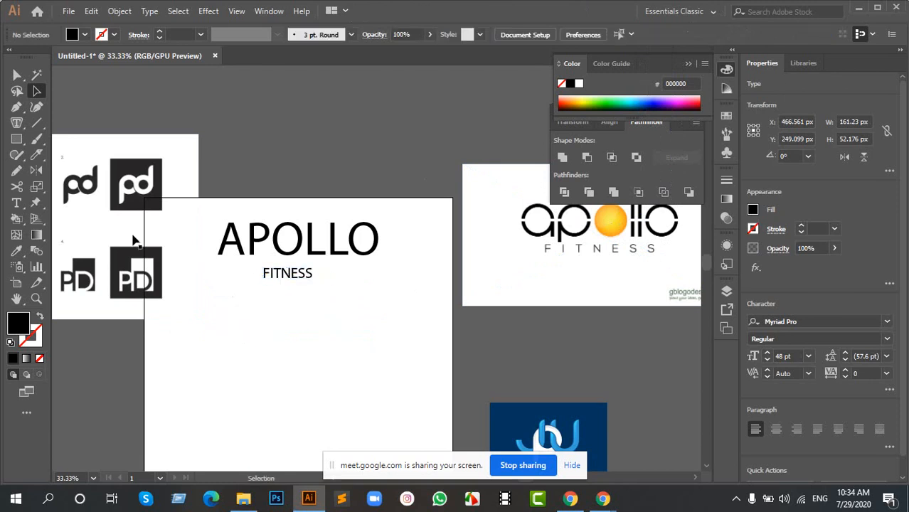
Step: Move the PD logo sheet off the artboard's upper-left corner and shift the APOLLO and FITNESS texts down together
drag(132, 234, 110, 133)
drag(132, 199, 110, 166)
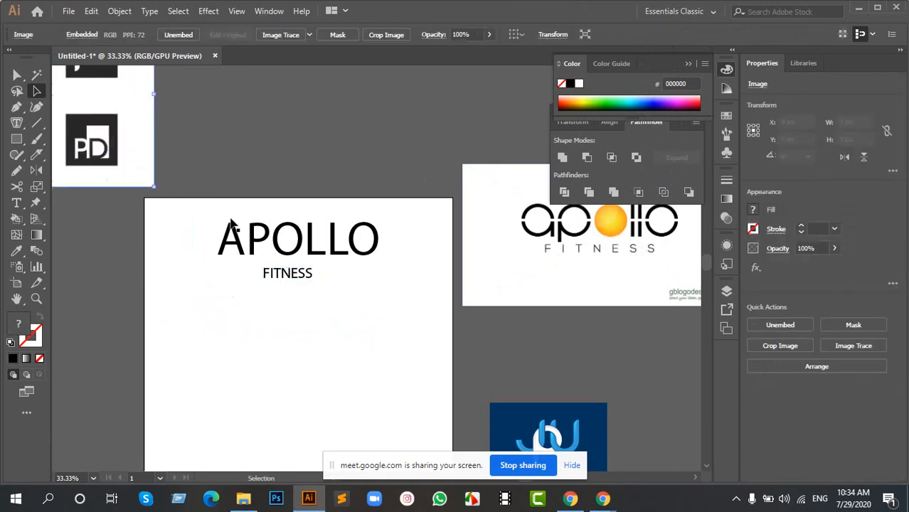
drag(377, 302, 396, 238)
drag(220, 149, 365, 249)
click(370, 313)
Step: Try the UPPERCASE and lowercase options on the APOLLO text
scroll(310, 256, up, 2)
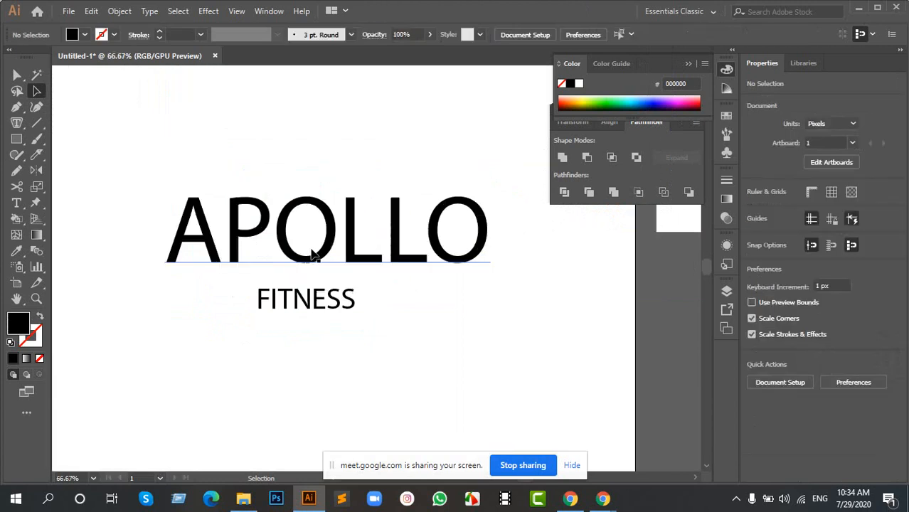
click(320, 250)
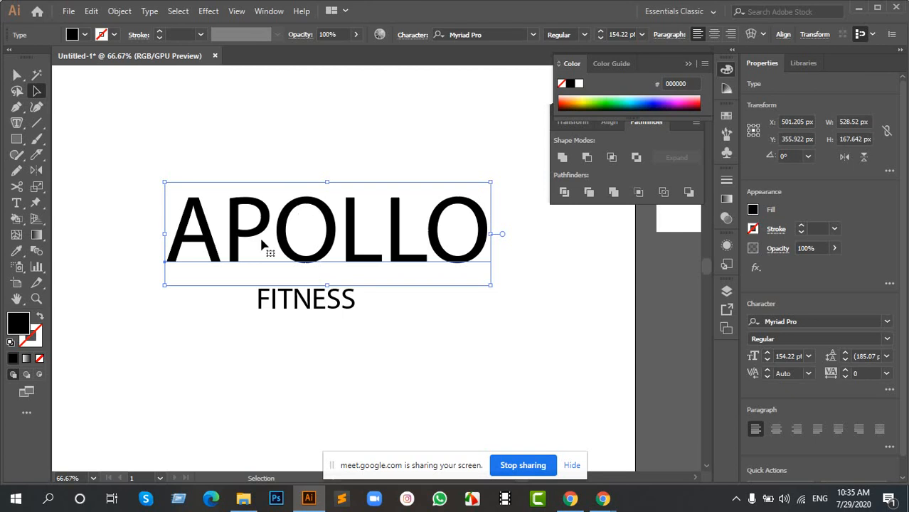
click(153, 12)
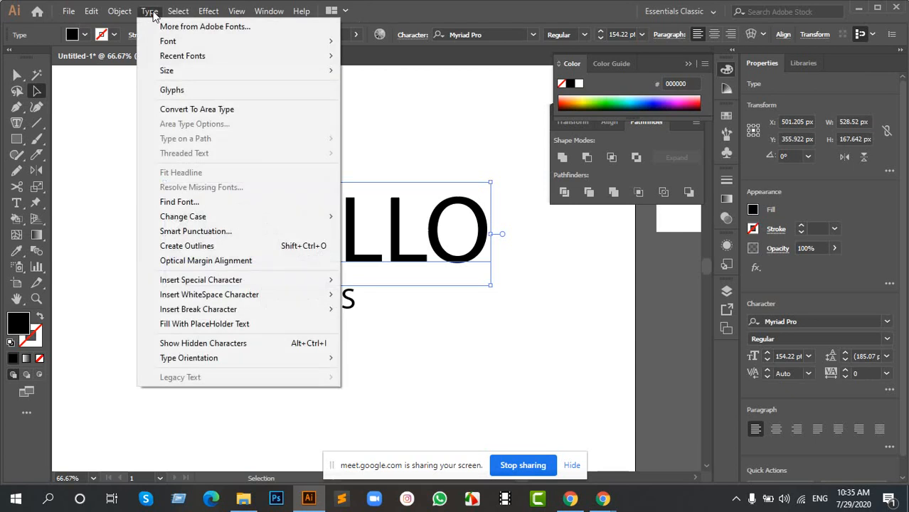
mouse_move(254, 218)
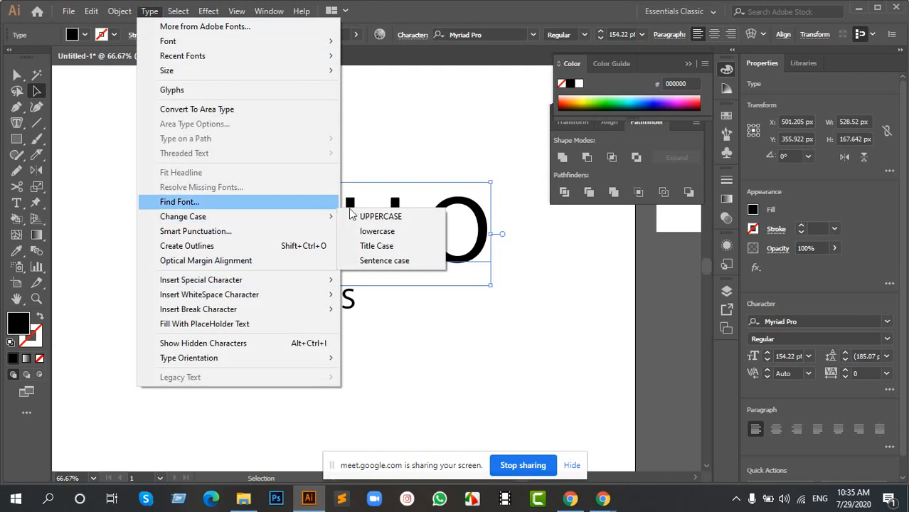
click(369, 220)
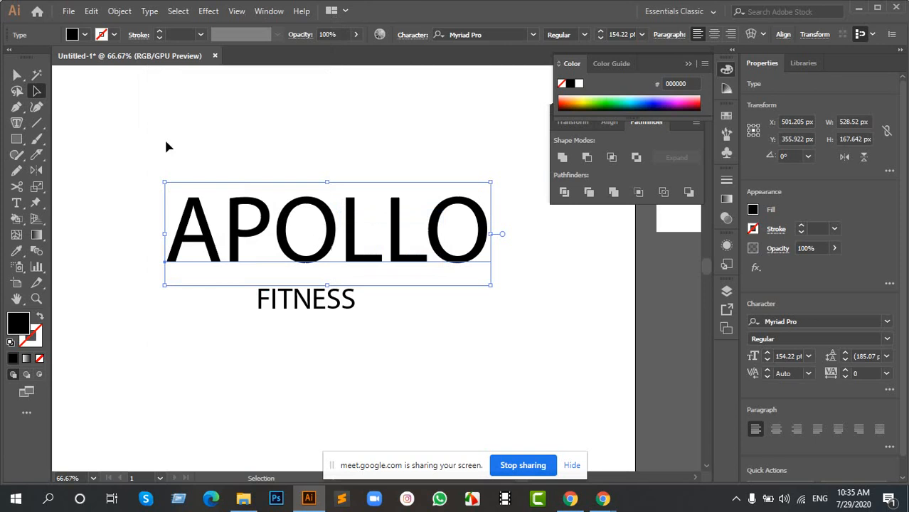
click(150, 13)
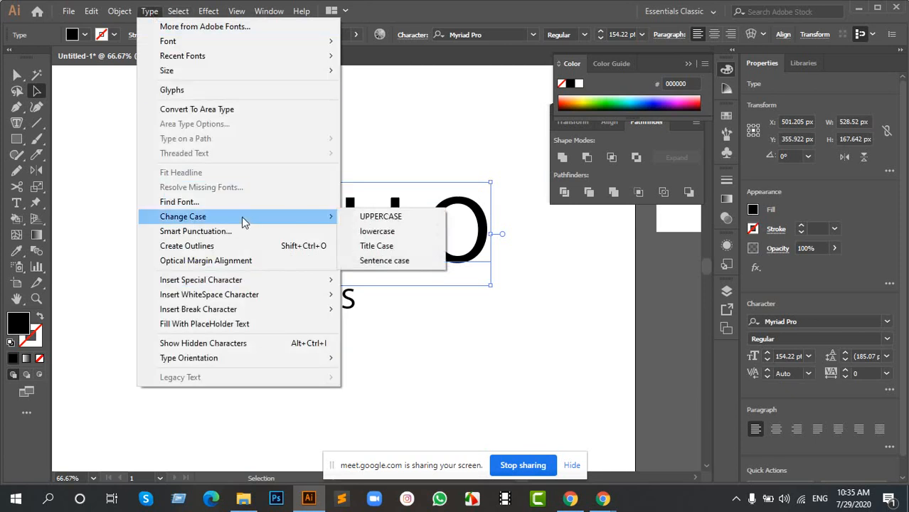
click(393, 232)
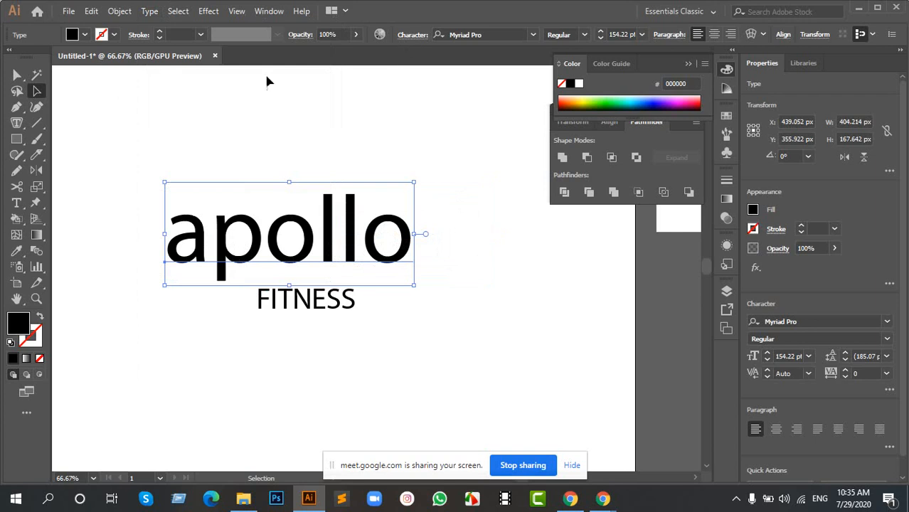
Step: Change the case of the apollo text to Title Case
click(150, 11)
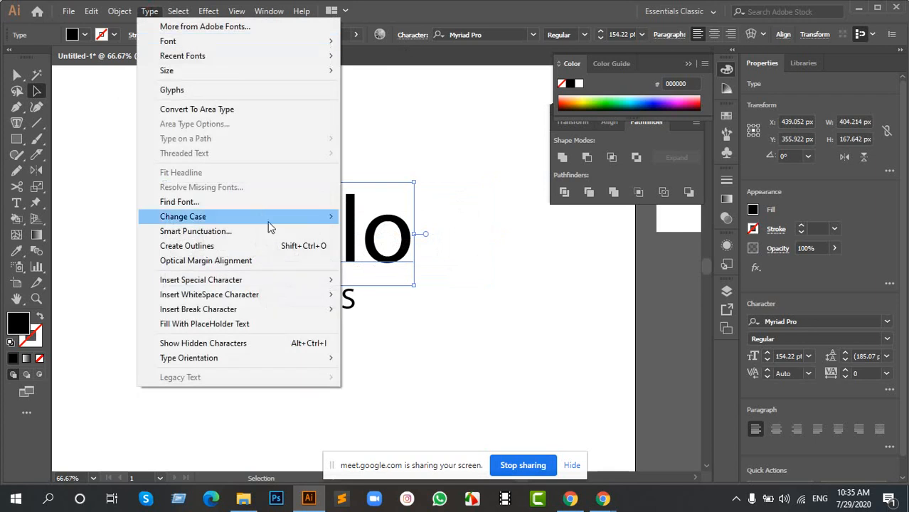
click(397, 245)
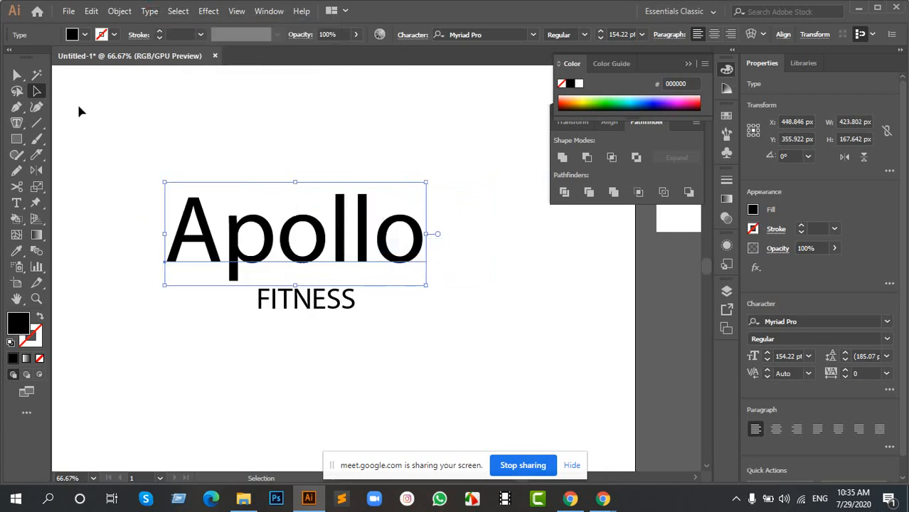
Step: Try the Sentence case option on the Apollo text
click(150, 12)
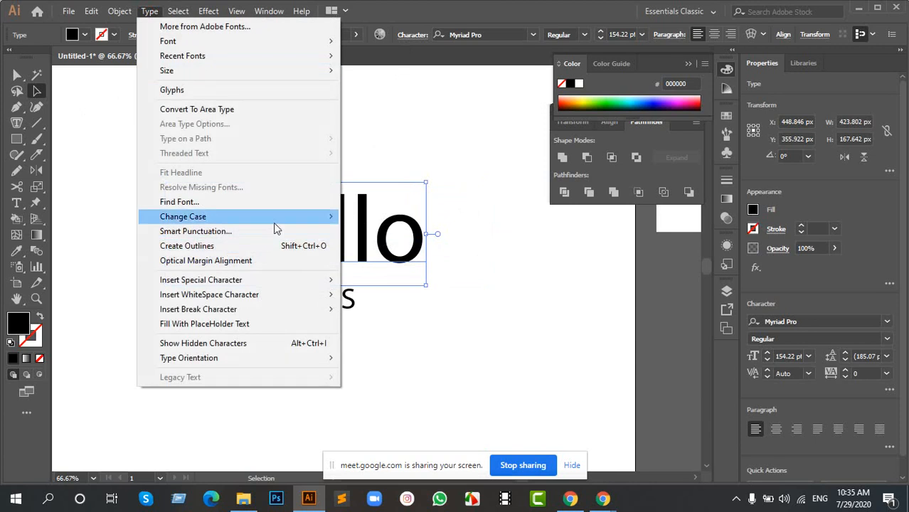
mouse_move(281, 222)
click(378, 261)
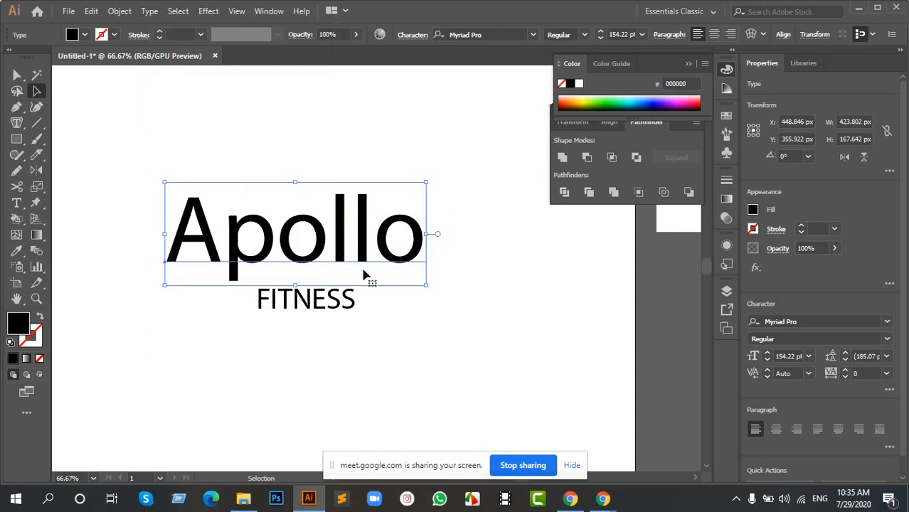
Step: Check the letter case in the reference logo and change the Apollo text to lowercase
click(457, 214)
drag(457, 213, 307, 366)
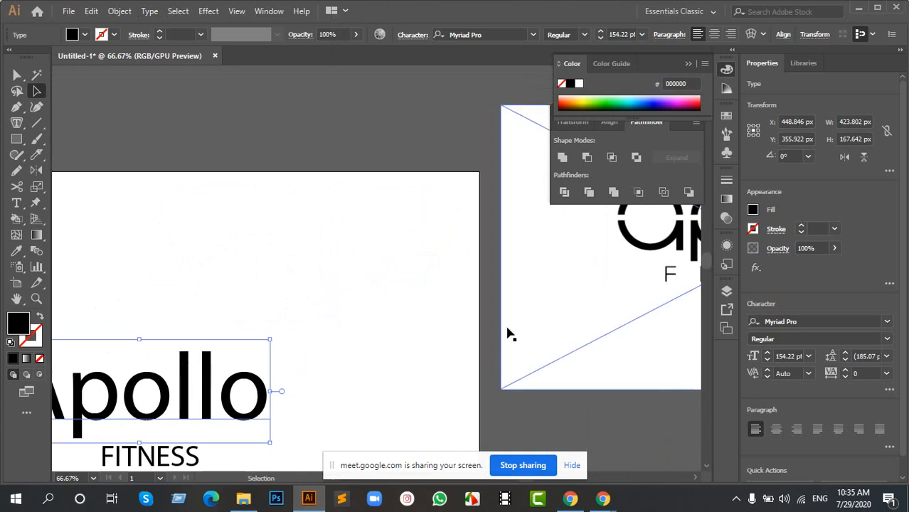
scroll(507, 331, down, 1)
drag(659, 303, 458, 320)
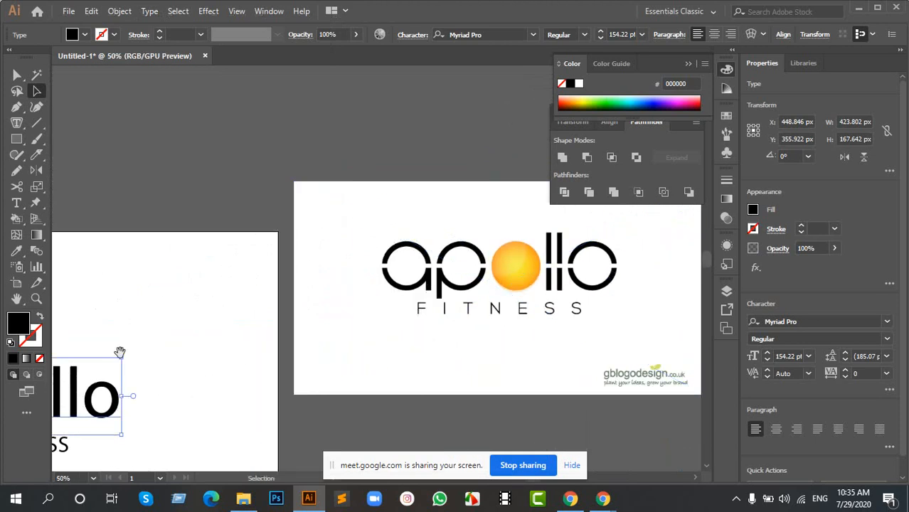
drag(122, 352, 364, 266)
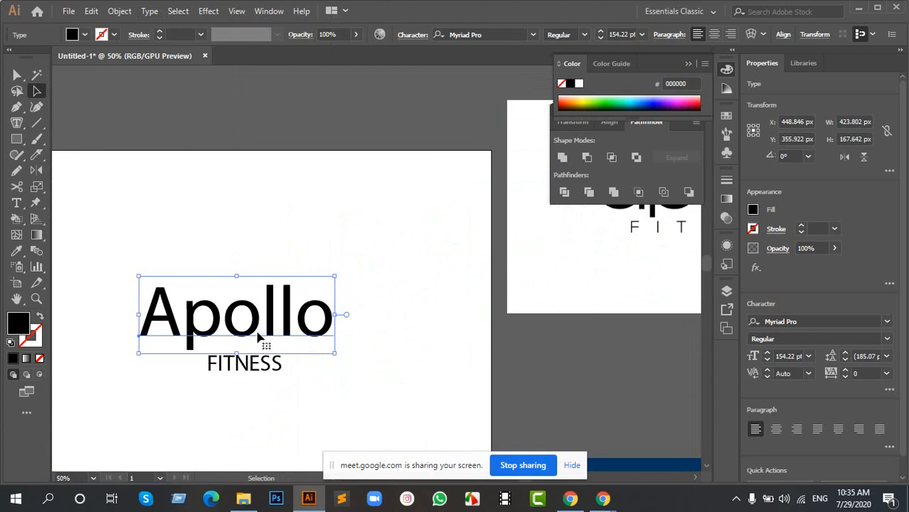
drag(261, 339, 358, 317)
click(149, 12)
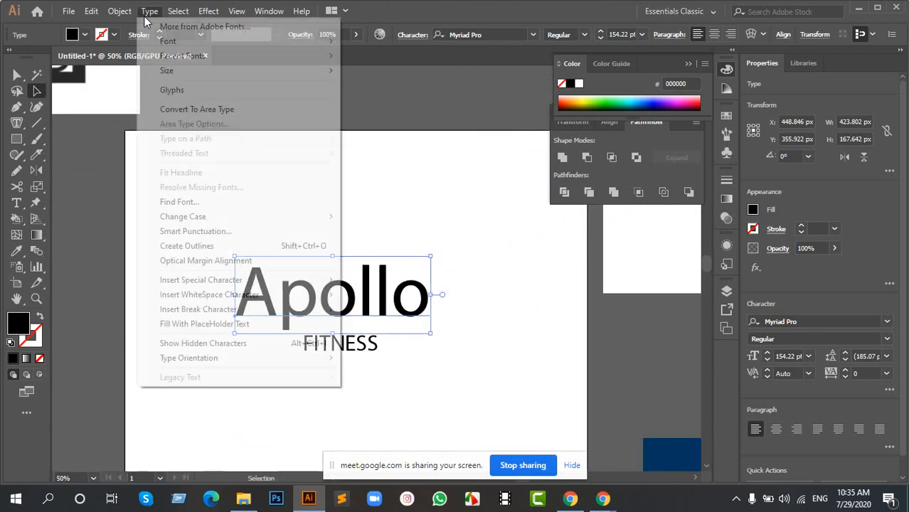
mouse_move(231, 224)
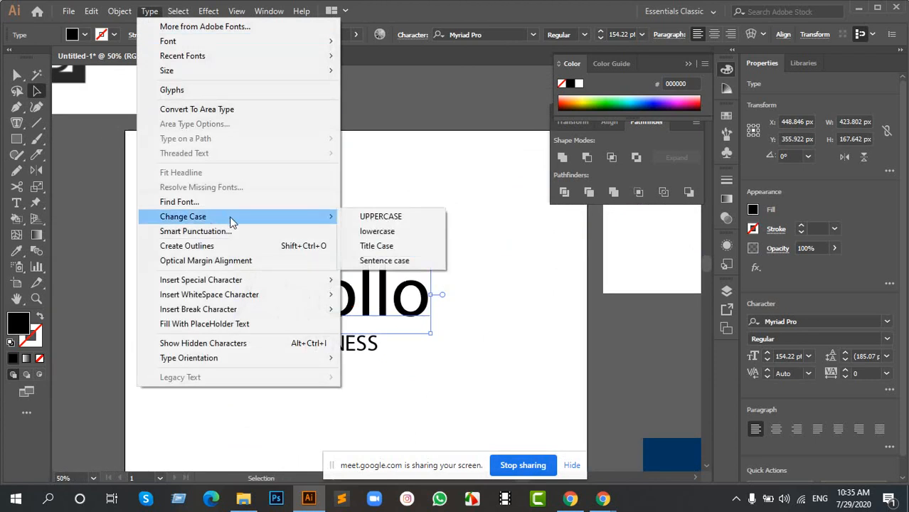
click(380, 232)
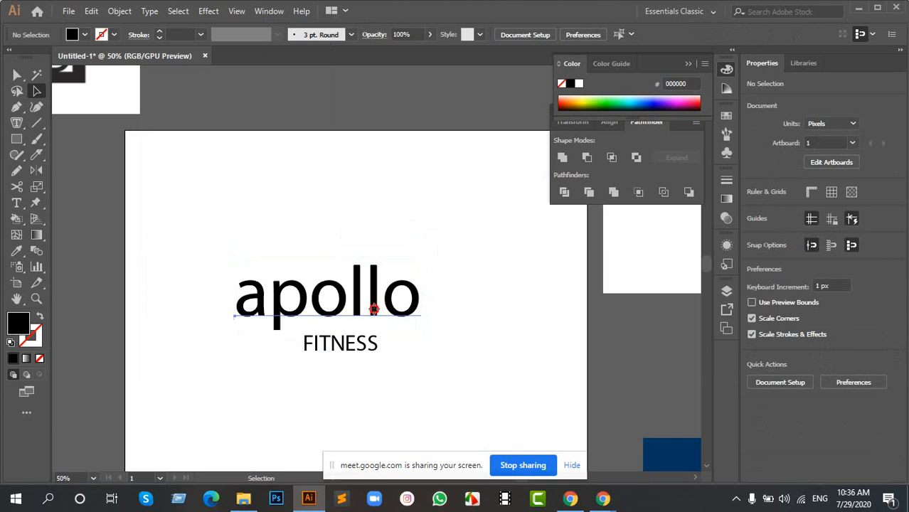
Step: Reposition the apollo text so it sits roughly centred above FITNESS
drag(379, 307, 374, 307)
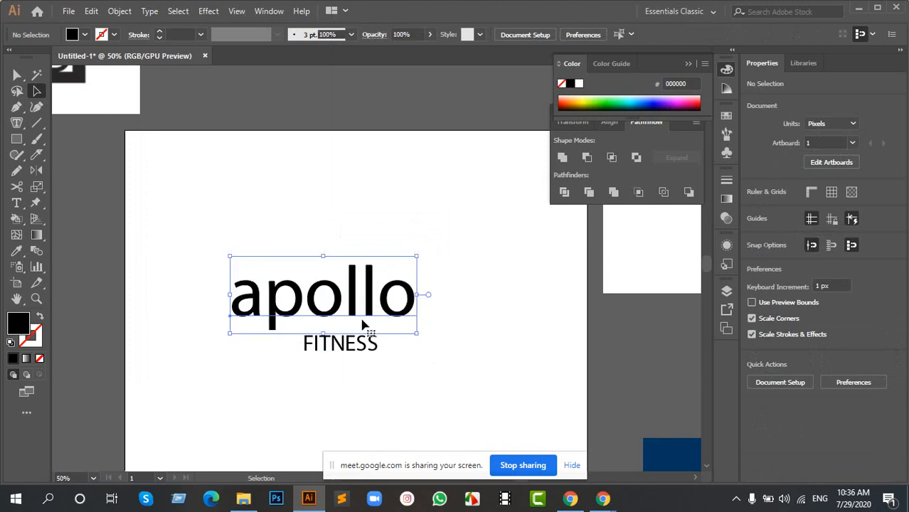
scroll(366, 328, up, 2)
drag(321, 278, 360, 282)
scroll(431, 368, down, 1)
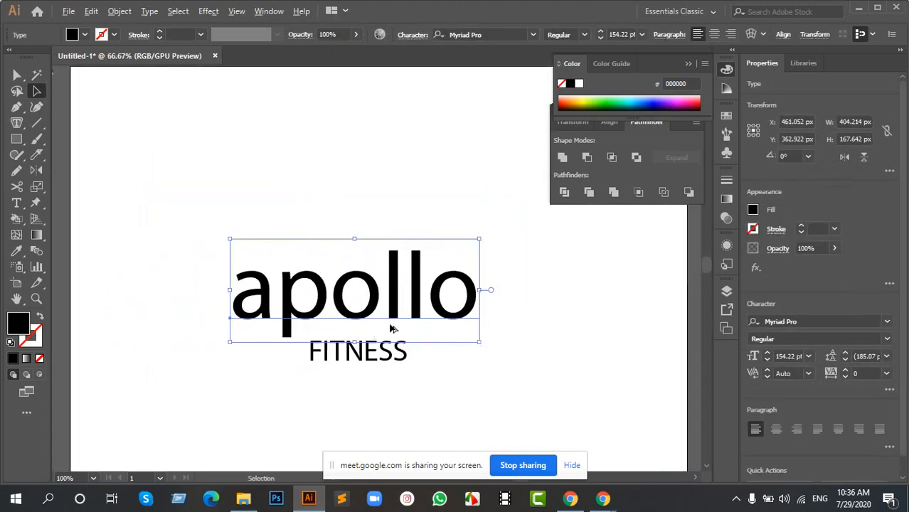
Step: Check the wide letter spacing in the reference logo and insert a space between each letter of FITNESS
drag(578, 250, 307, 323)
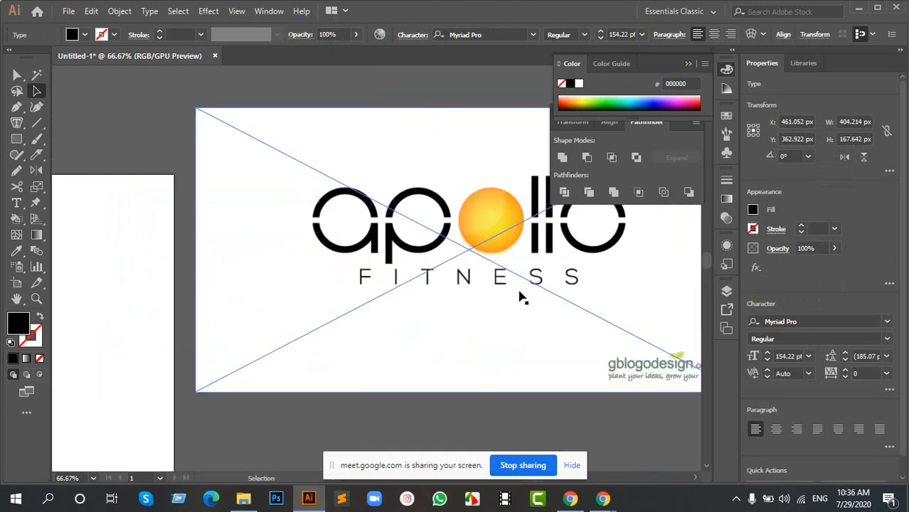
scroll(112, 370, left, 10)
scroll(111, 370, down, 3)
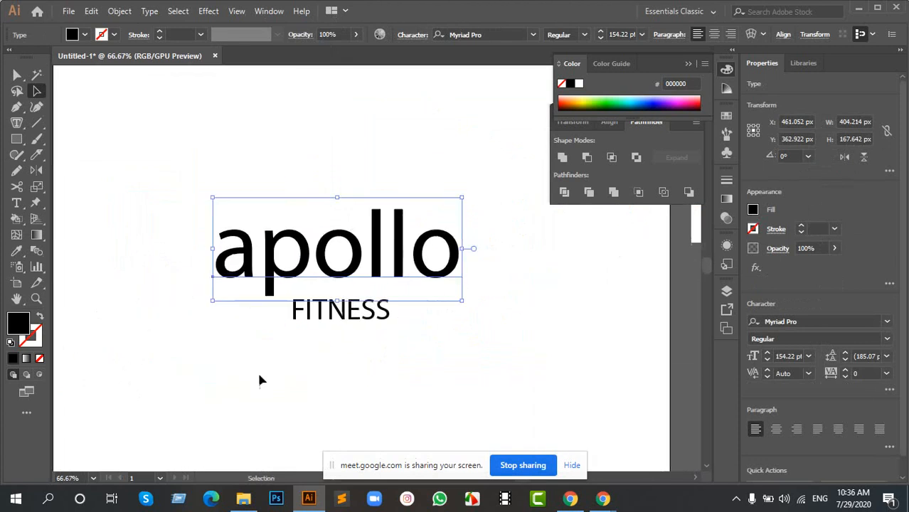
scroll(260, 381, up, 1)
key(t)
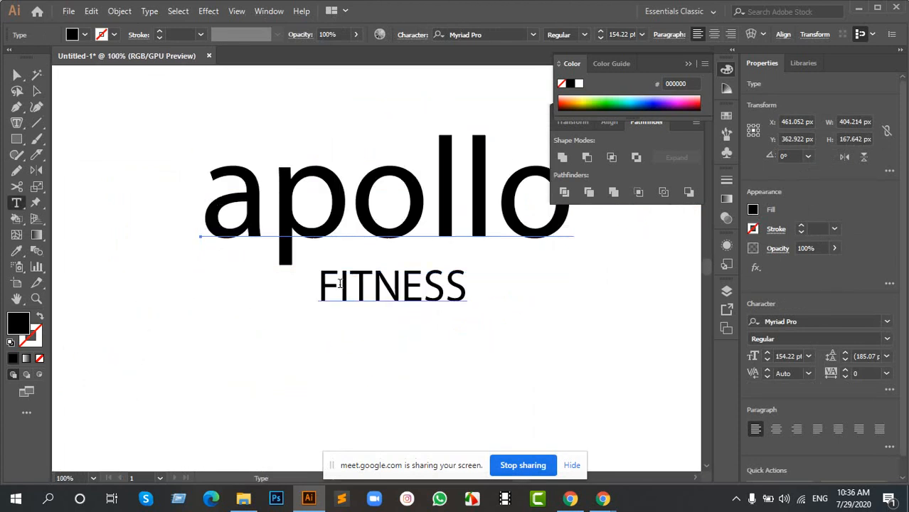
click(340, 284)
key(Right)
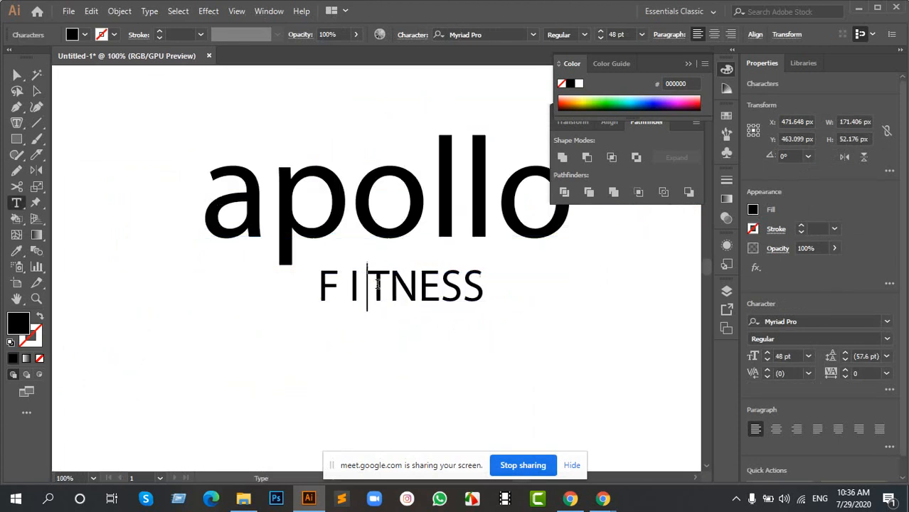
key(Right)
key(Right)
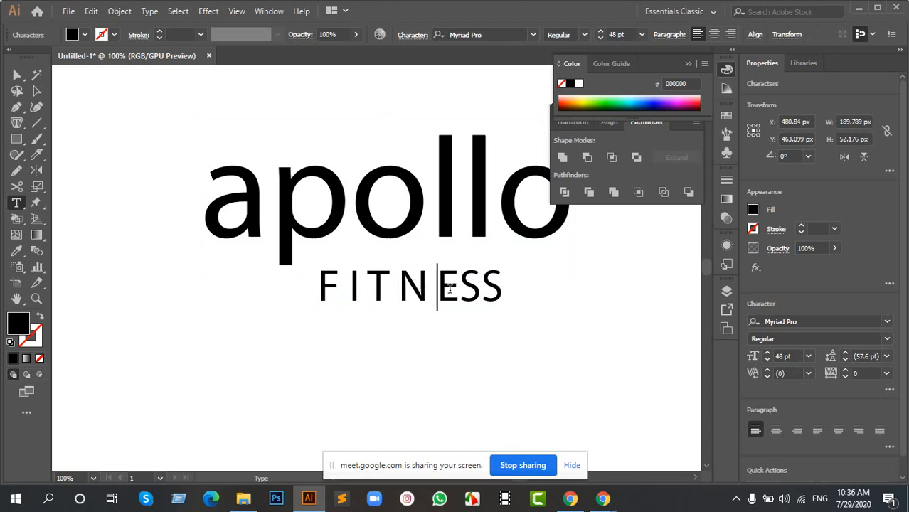
key(Right)
key(Right)
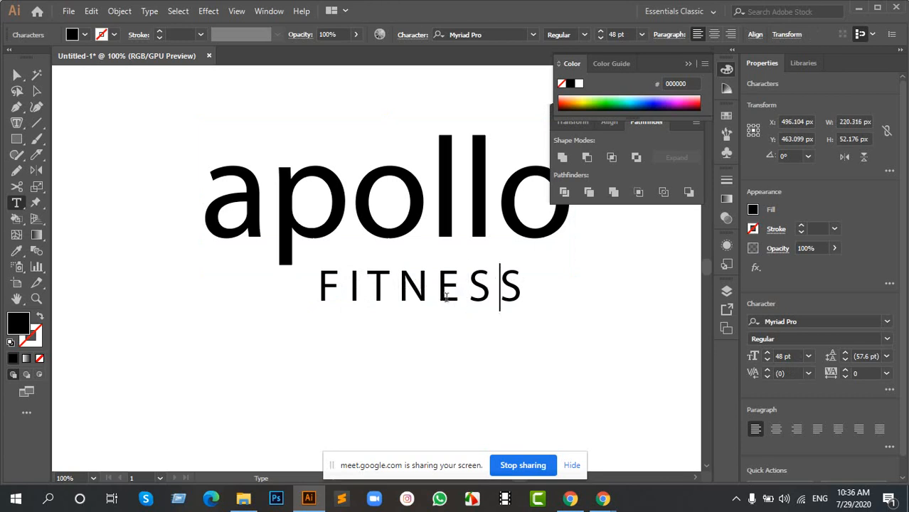
click(34, 90)
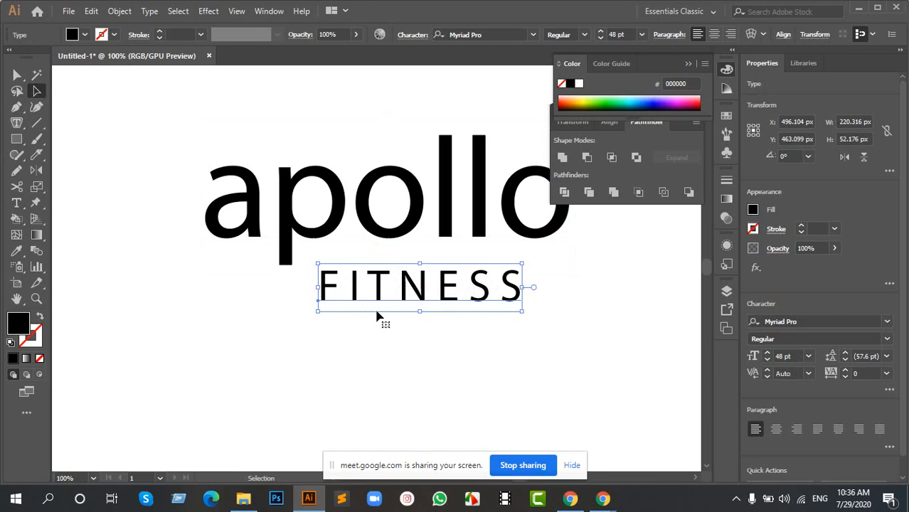
Step: Undo the spaces inserted in FITNESS and the last move of the apollo text
key(ctrl+z)
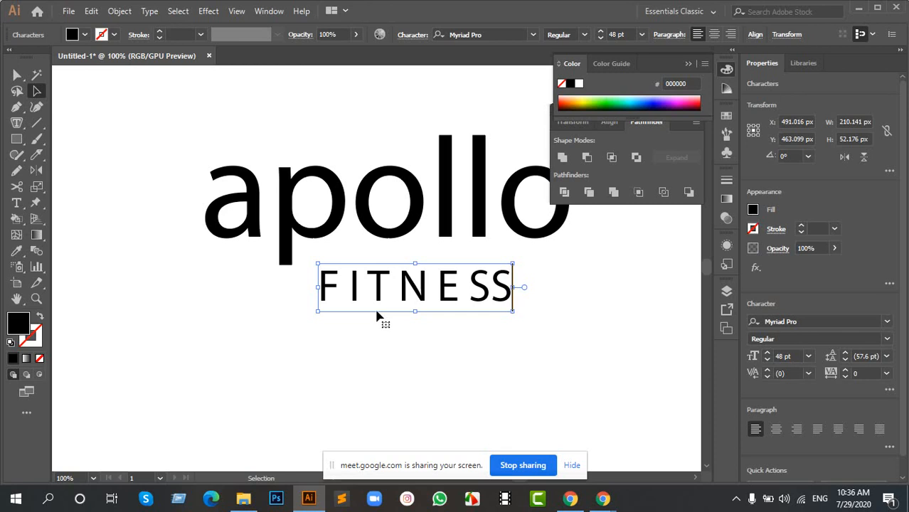
key(ctrl+z)
key(ctrl+z)
key(ctrl+z)
key(ctrl+z)
key(ctrl+z)
key(ctrl+z)
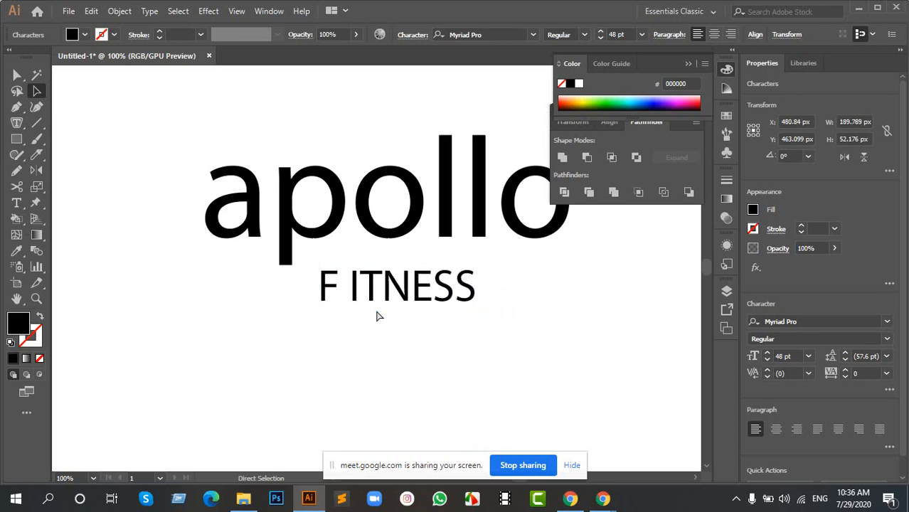
key(ctrl+z)
key(ctrl+z)
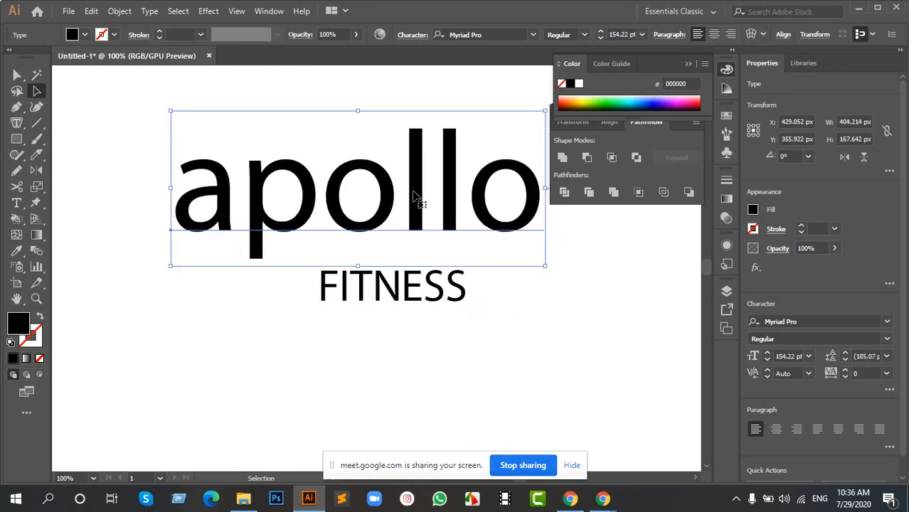
Step: Move the apollo text slightly to the right, shift FITNESS a little lower beneath it, and leave FITNESS selected
drag(396, 190, 414, 192)
drag(403, 227, 389, 254)
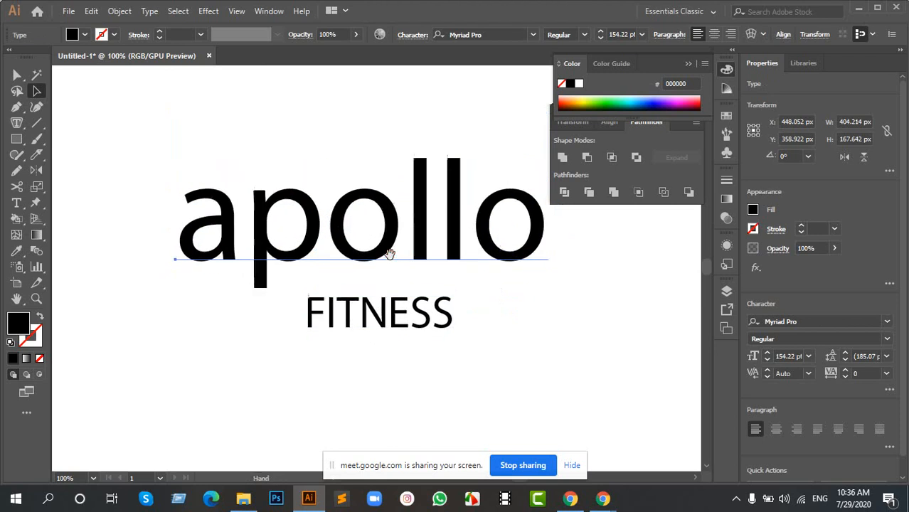
drag(380, 322, 376, 336)
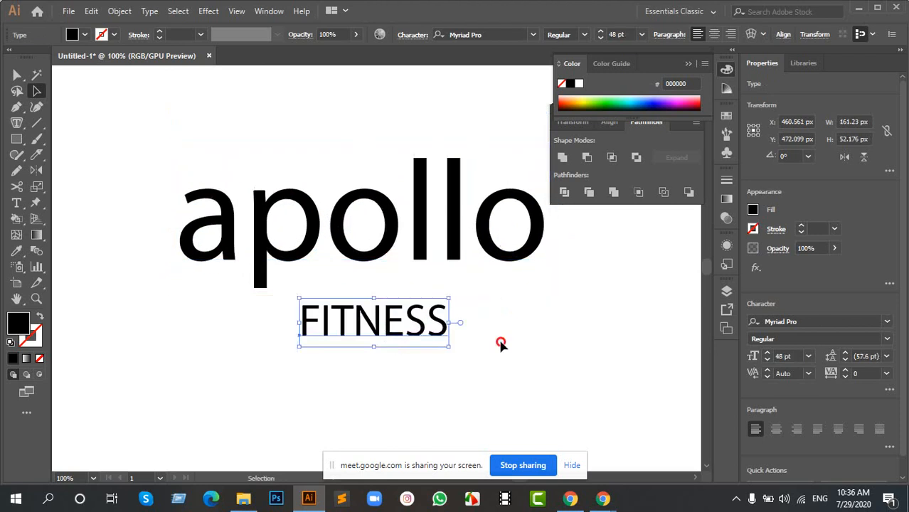
click(211, 329)
click(297, 334)
click(269, 11)
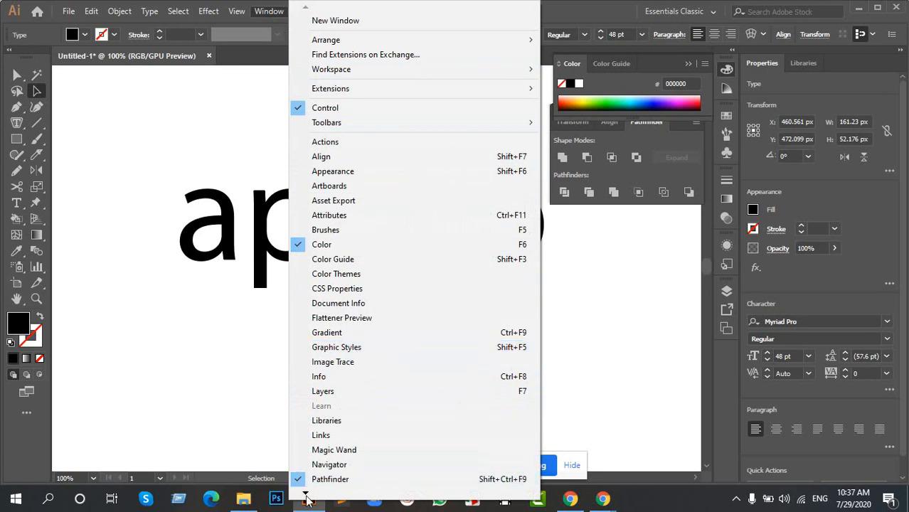
mouse_move(307, 497)
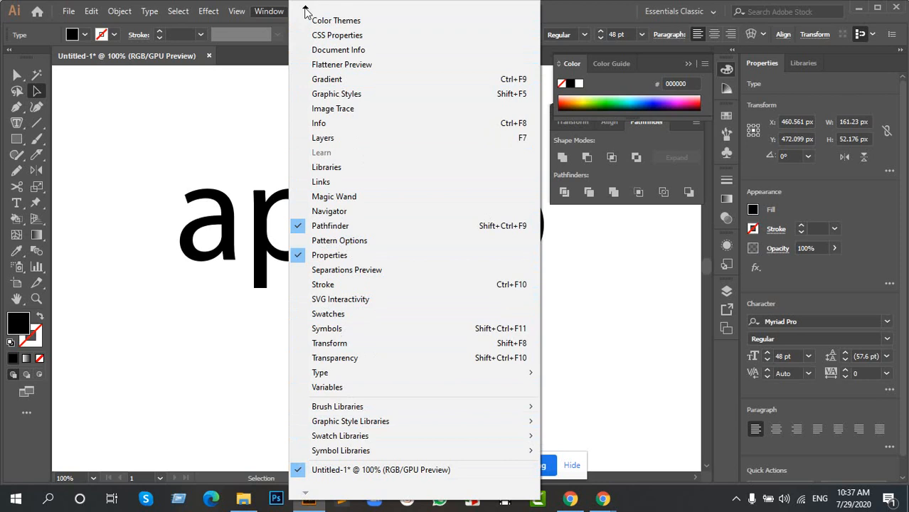
mouse_move(306, 10)
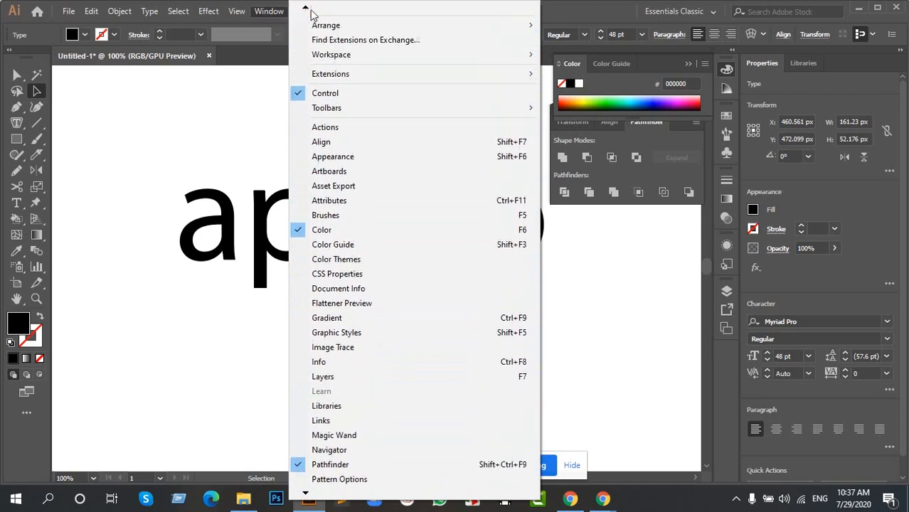
click(619, 6)
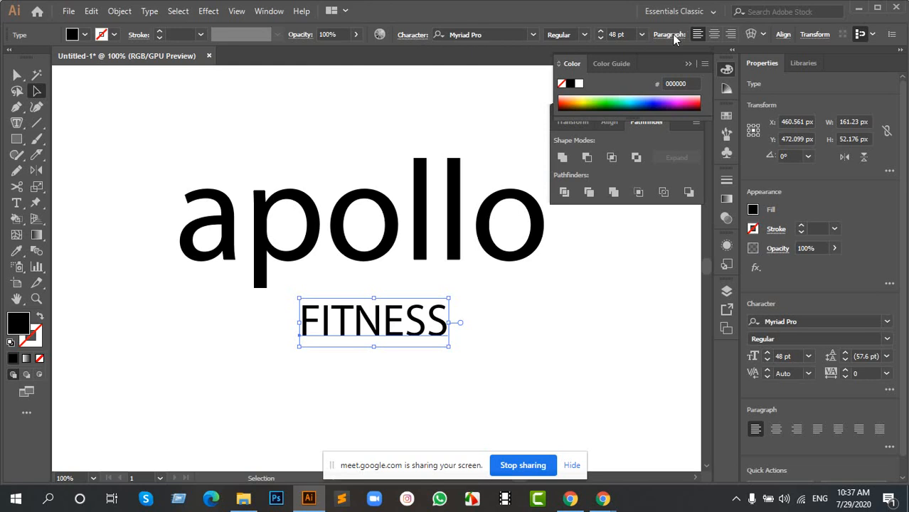
click(414, 34)
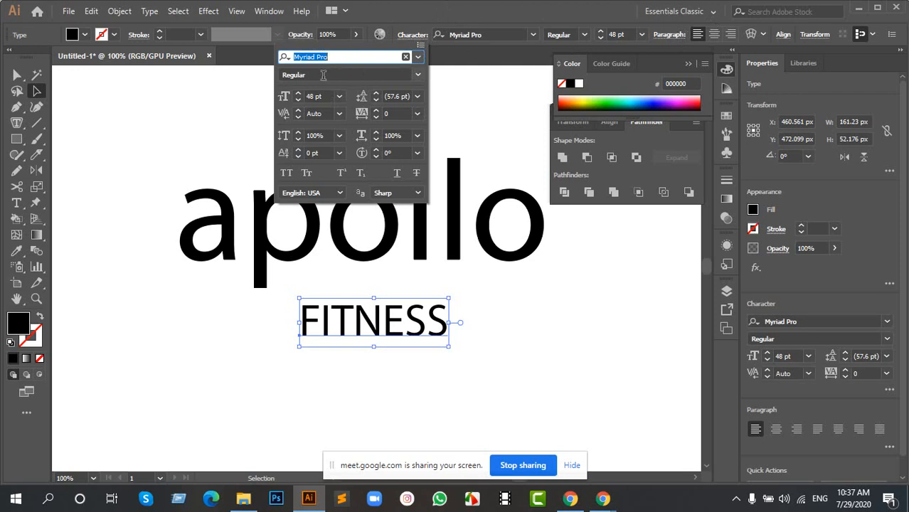
click(417, 75)
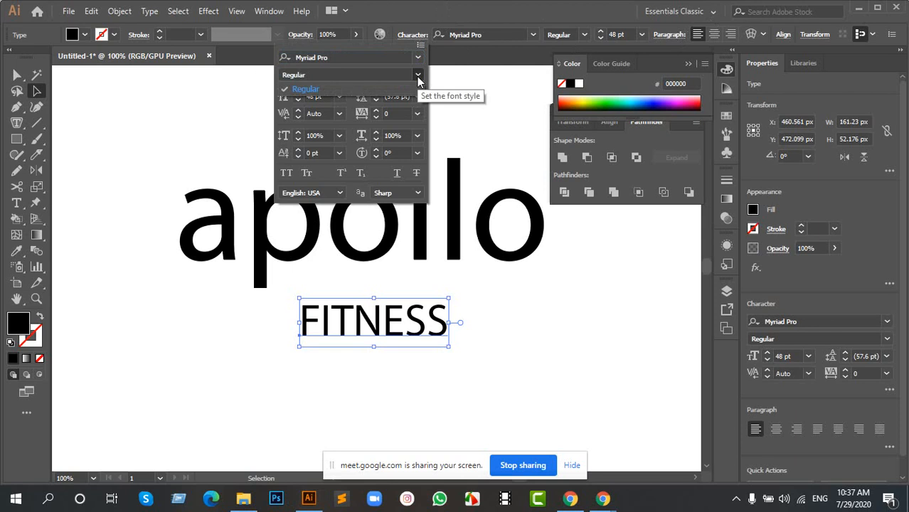
click(416, 76)
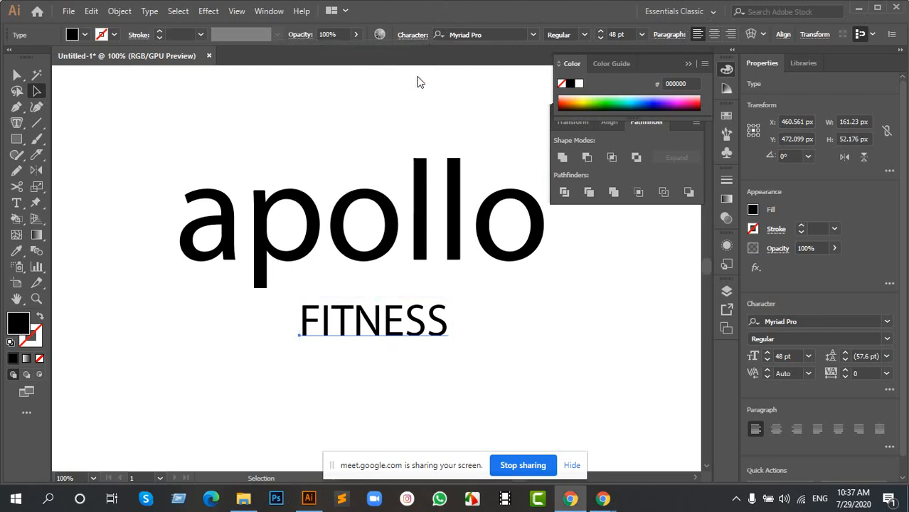
Step: Set the character tracking of the FITNESS text to 200
click(410, 37)
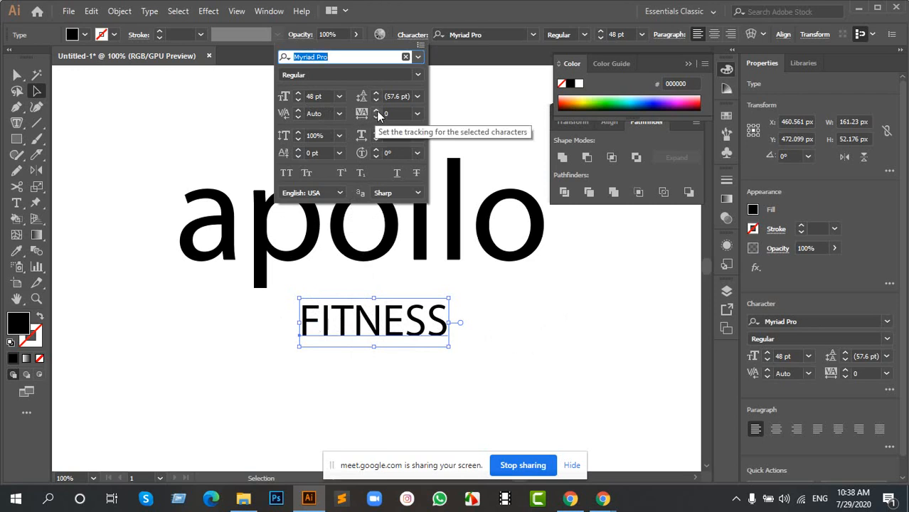
click(378, 113)
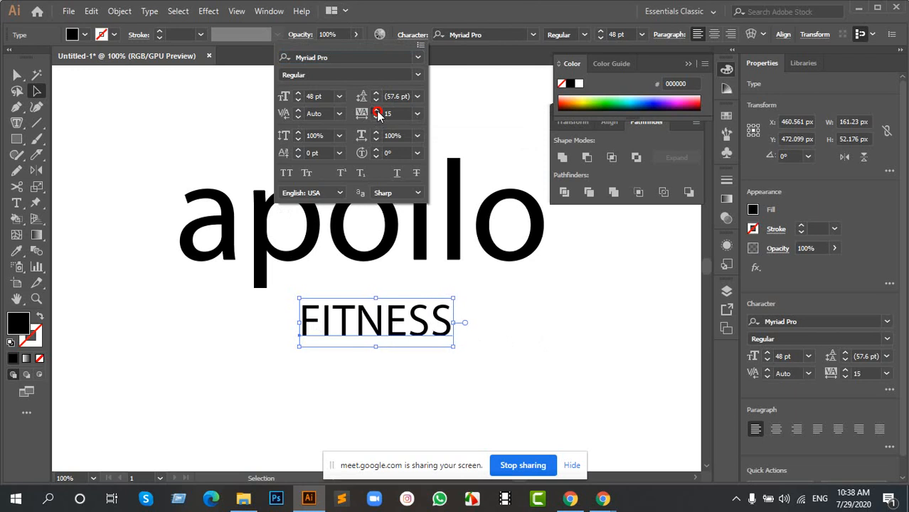
click(378, 112)
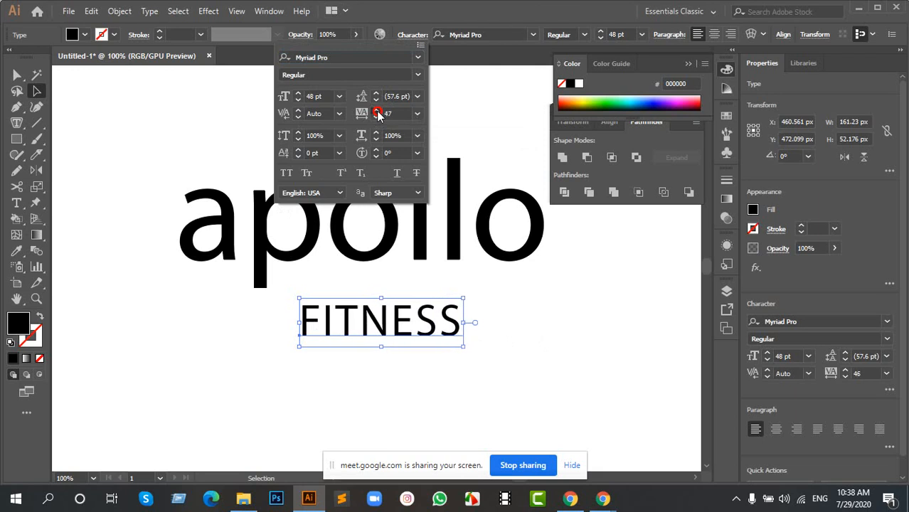
click(378, 112)
click(418, 114)
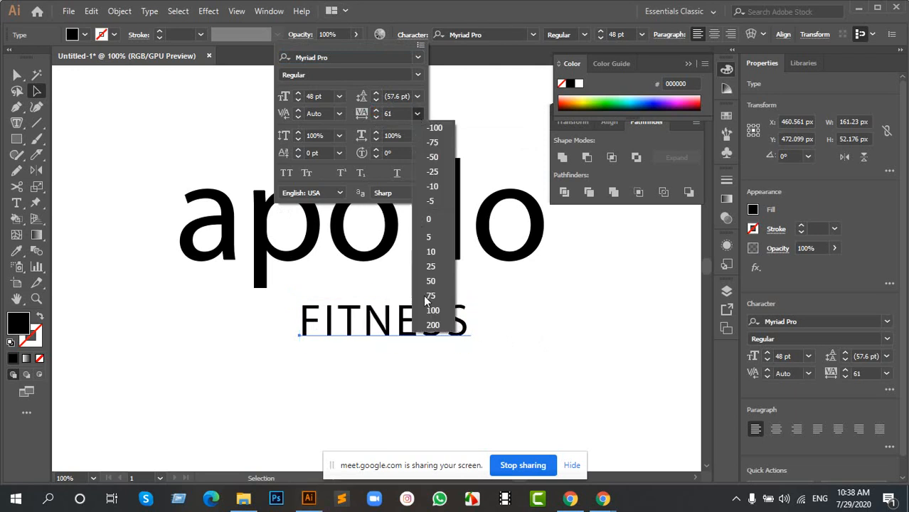
click(432, 321)
click(412, 321)
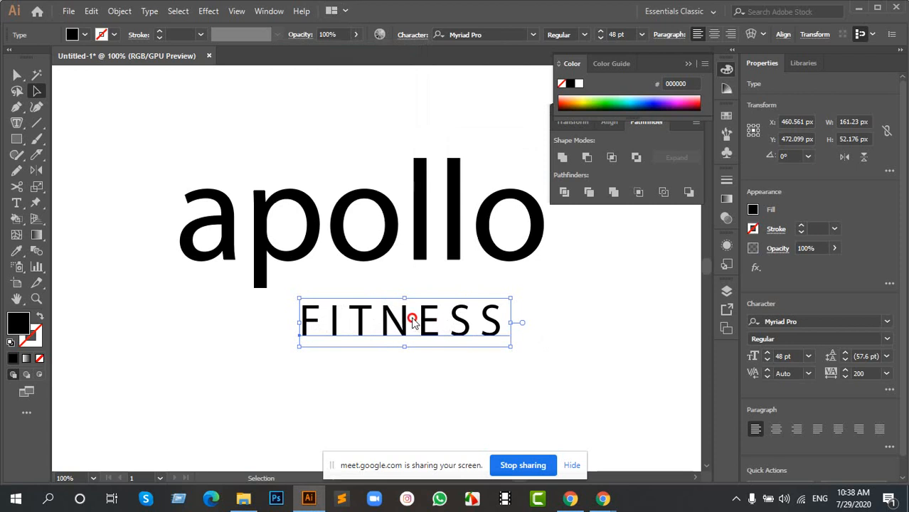
click(548, 333)
click(378, 330)
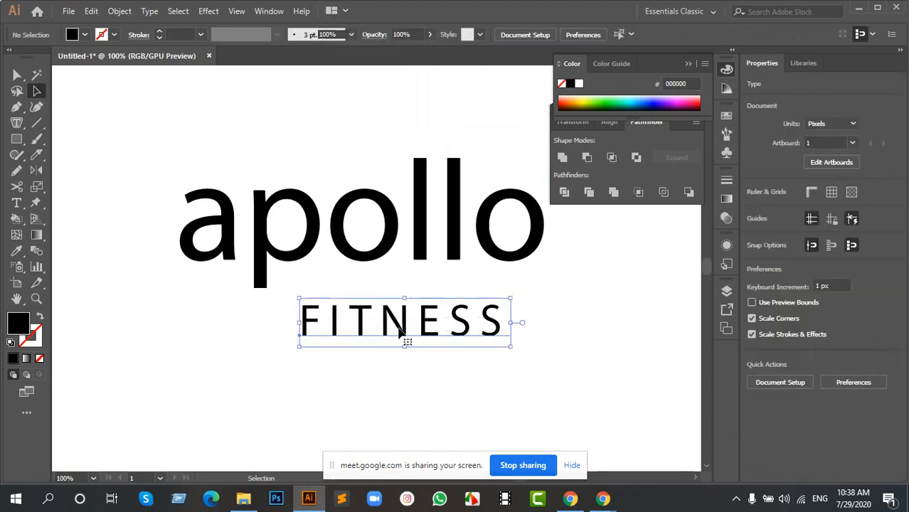
Step: Set the tracking of the FITNESS text to 1000 and reposition it so it sits beneath the apollo text
mouse_move(378, 330)
mouse_down()
mouse_move(404, 328)
mouse_move(390, 320)
mouse_move(390, 329)
mouse_up()
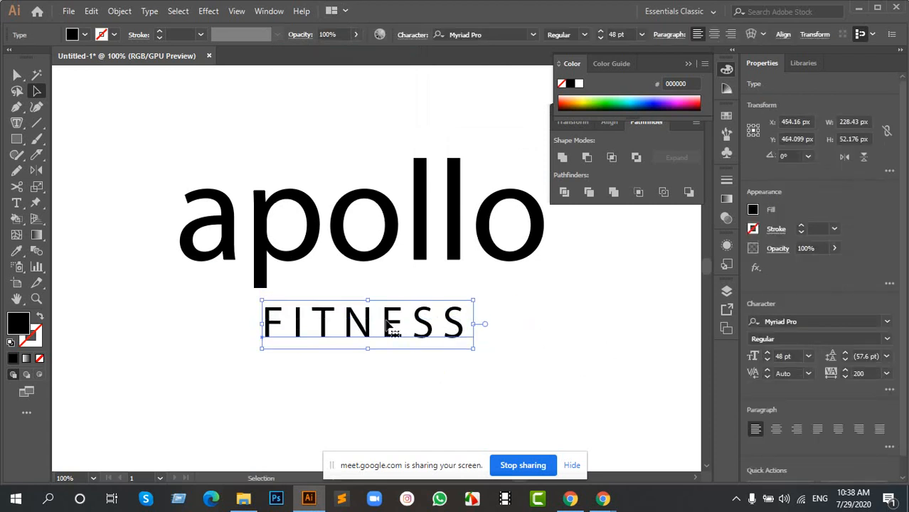
click(414, 34)
click(390, 114)
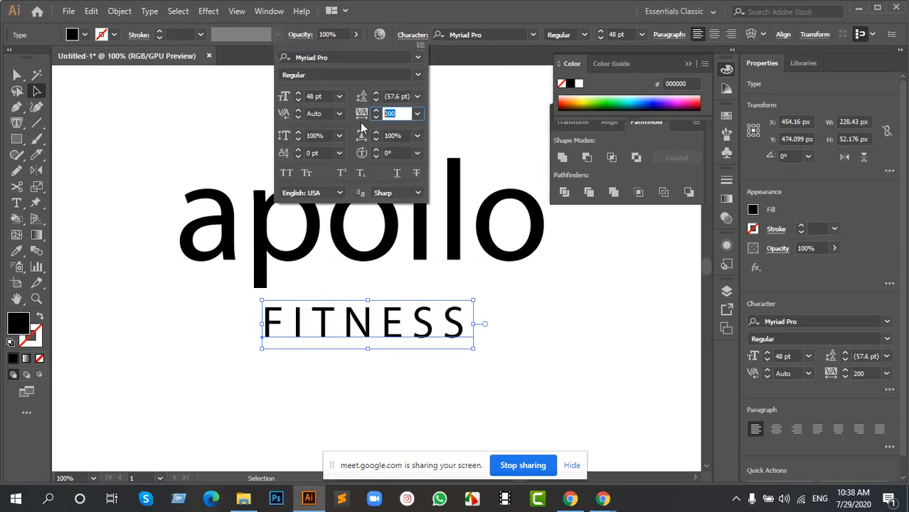
text(1000)
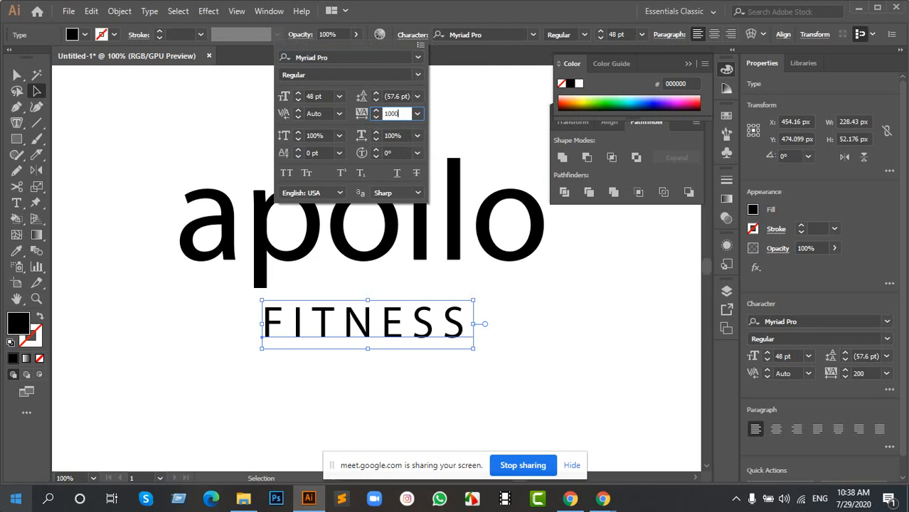
key(Return)
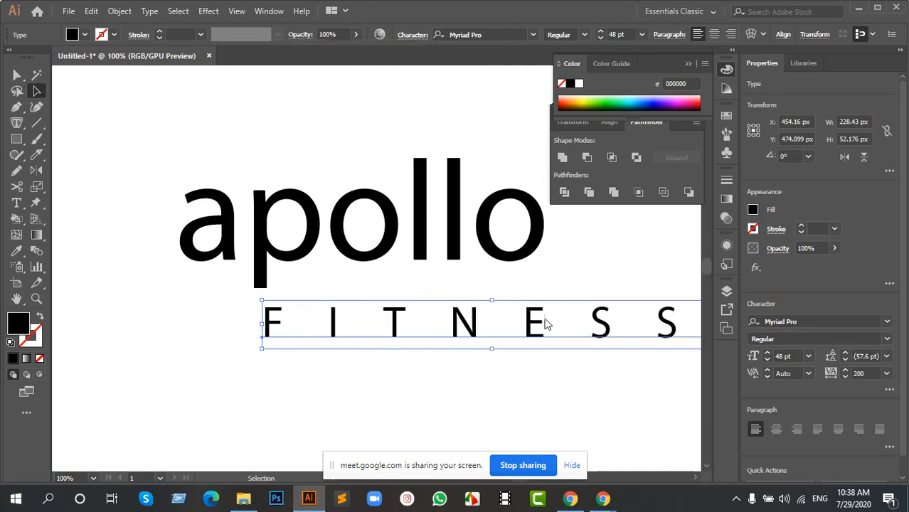
drag(506, 318, 437, 310)
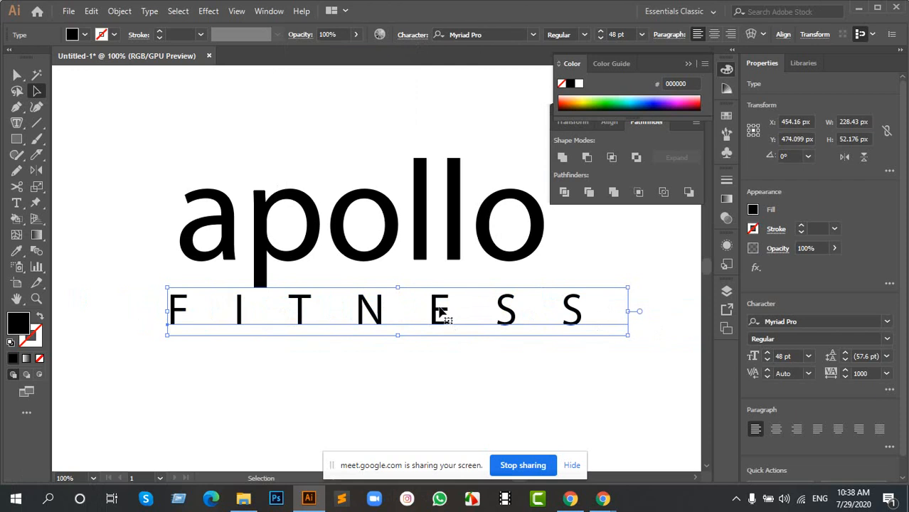
Step: Set the tracking of the FITNESS text to 800 and shift it slightly right beneath the apollo text
click(415, 36)
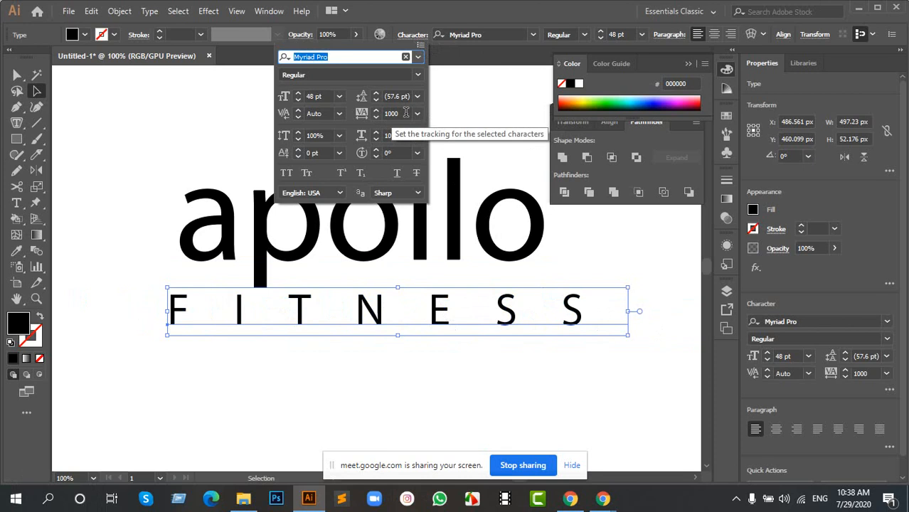
click(395, 113)
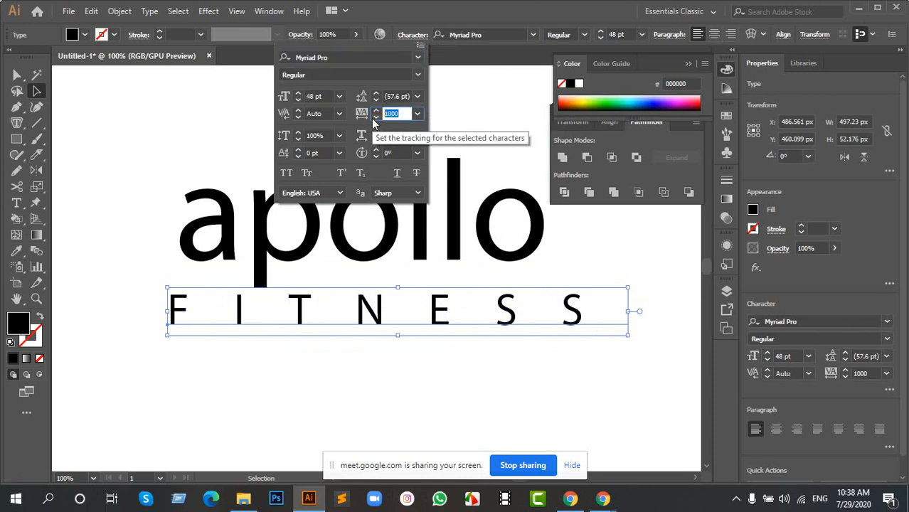
text(800)
key(Return)
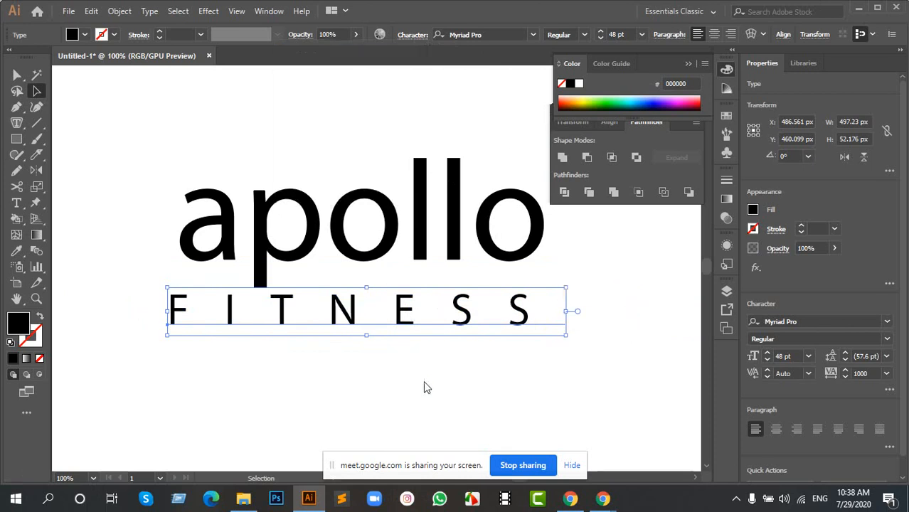
drag(303, 334, 324, 327)
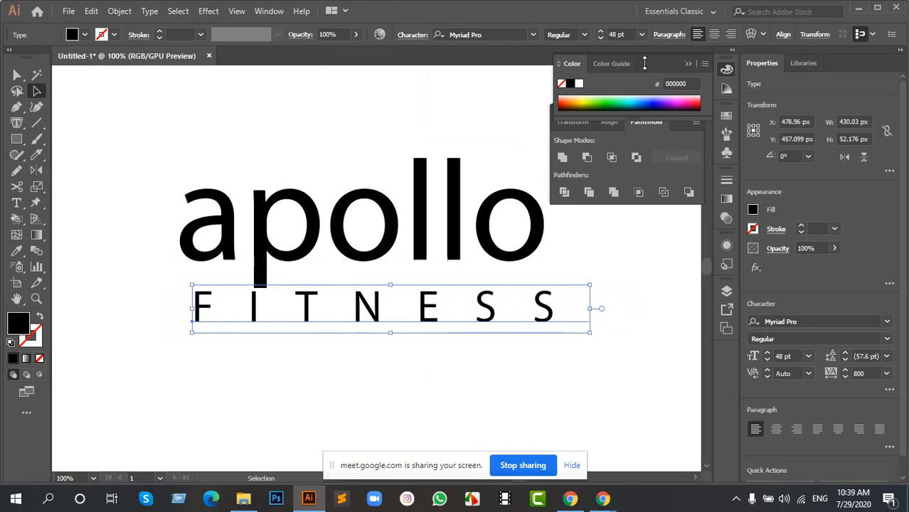
Step: Reduce the font size of the FITNESS text to 41 pt
click(600, 38)
click(601, 37)
click(600, 38)
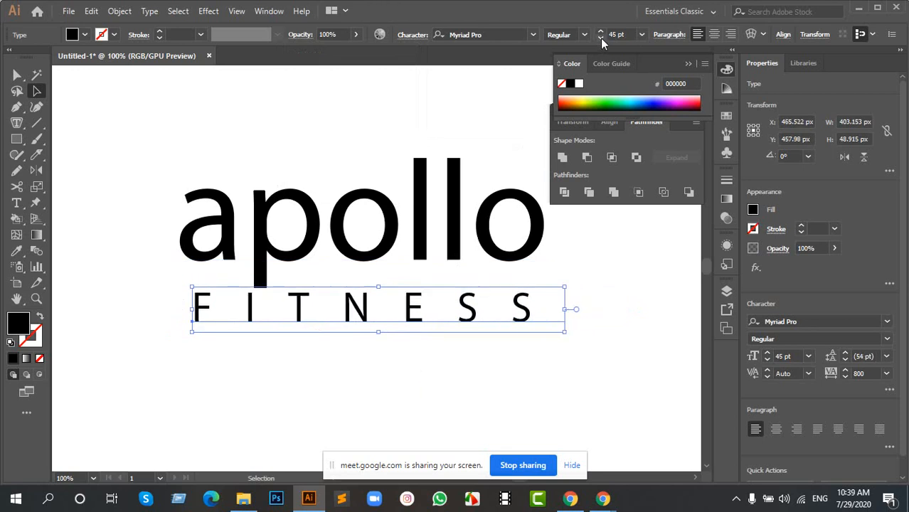
click(600, 38)
click(600, 38)
click(600, 38)
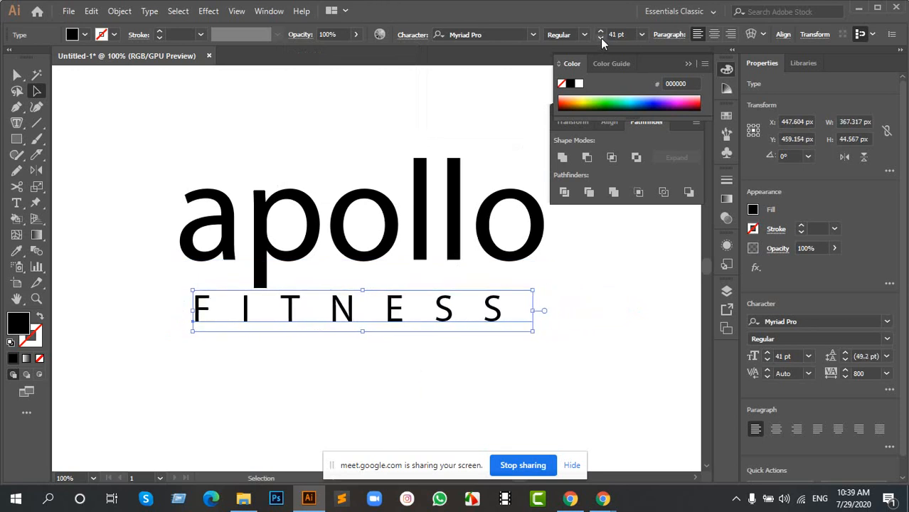
click(600, 38)
Step: Nudge the FITNESS text about 13 px to the right to centre it beneath the apollo text
key(Right)
key(Right)
key(Right)
key(Right)
key(Right)
key(Right)
key(Right)
key(Right)
key(Right)
key(Right)
key(Right)
key(Right)
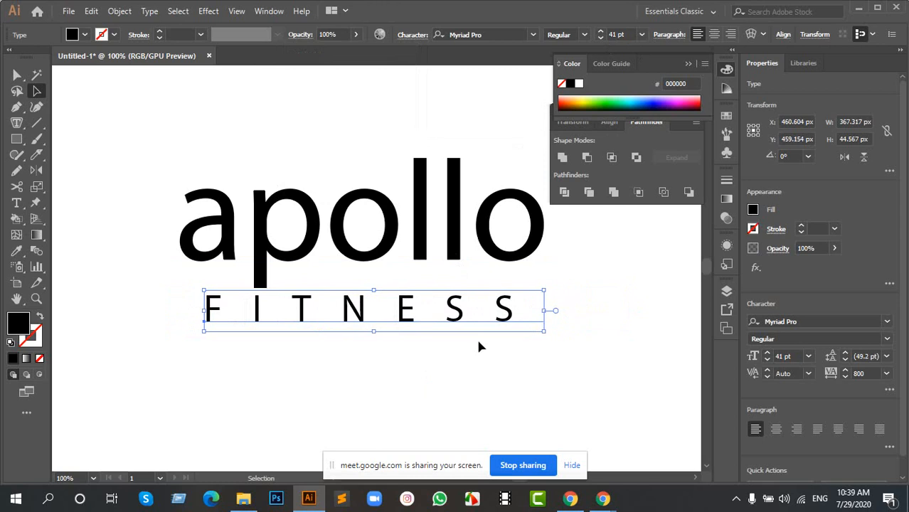
Step: Try stretching the apollo text to a vertical scale of 110%, and restore the vertical scale to 100%
click(345, 166)
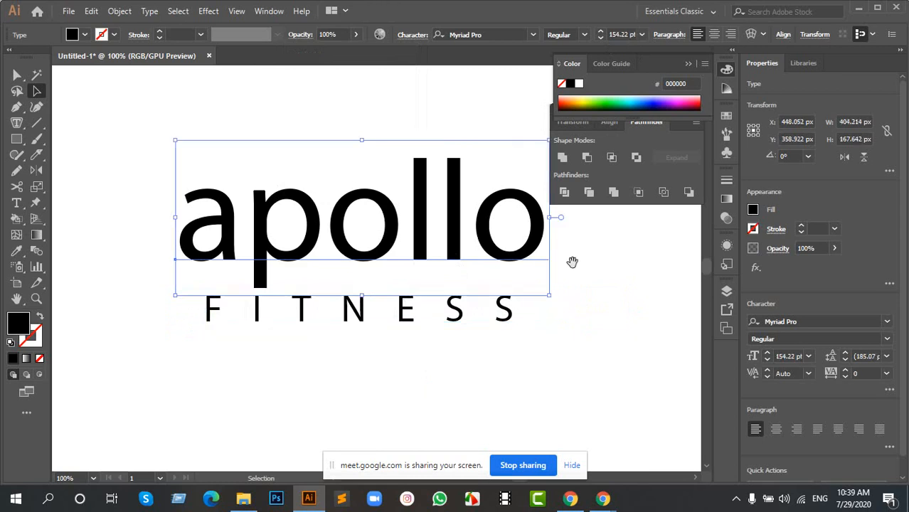
drag(572, 260, 458, 288)
scroll(457, 285, down, 2)
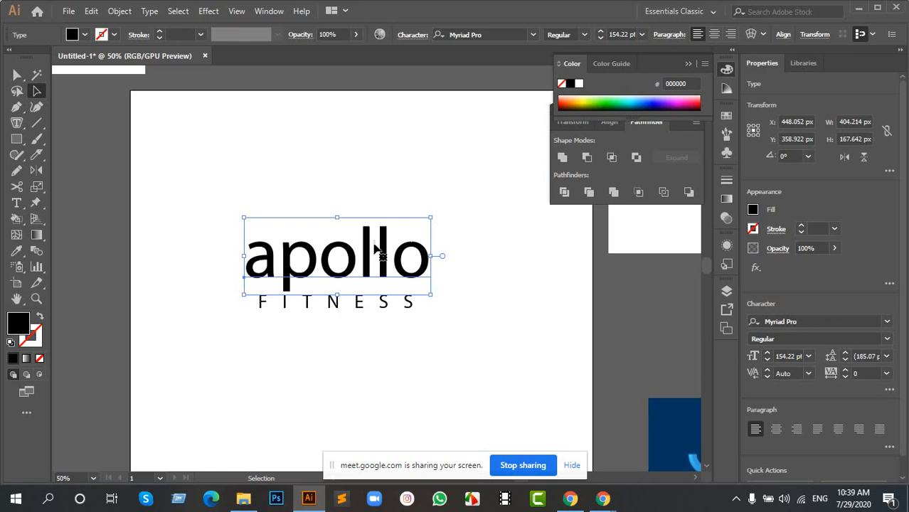
drag(377, 249, 355, 284)
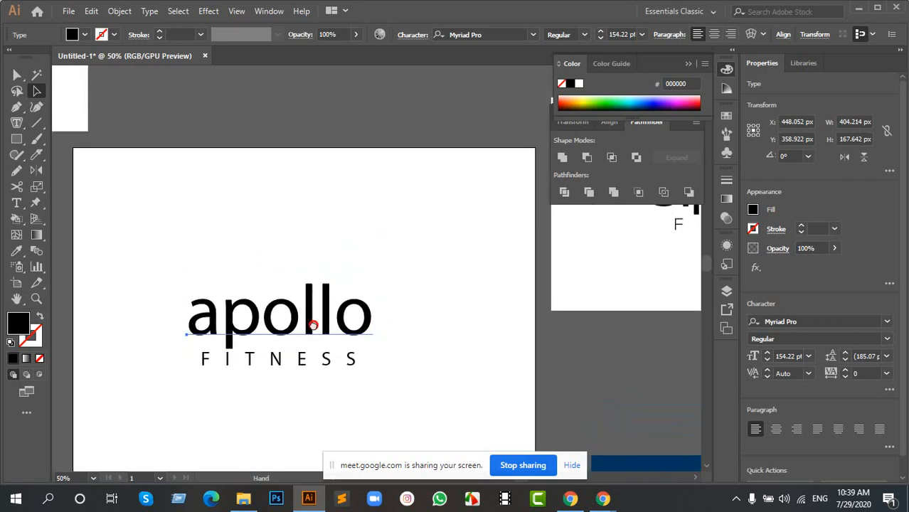
drag(313, 325, 300, 296)
click(300, 296)
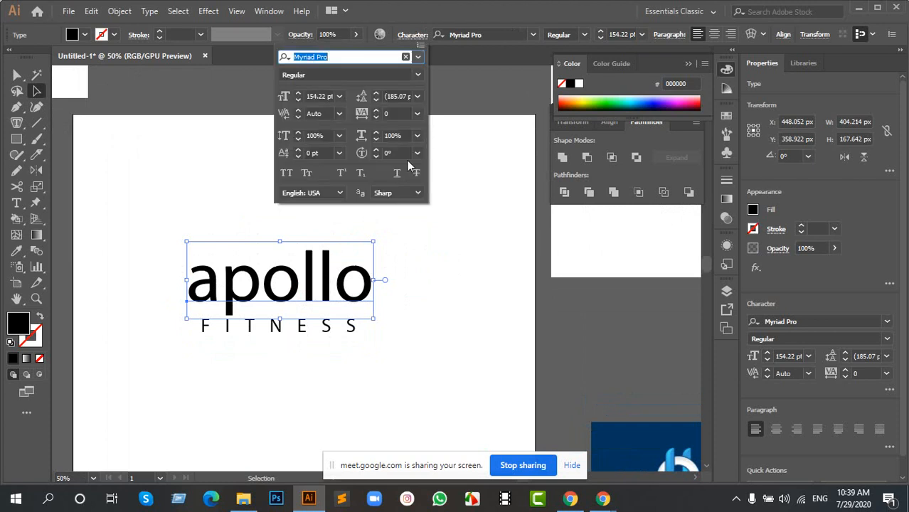
click(297, 135)
click(298, 133)
click(298, 133)
click(297, 133)
click(298, 133)
click(297, 133)
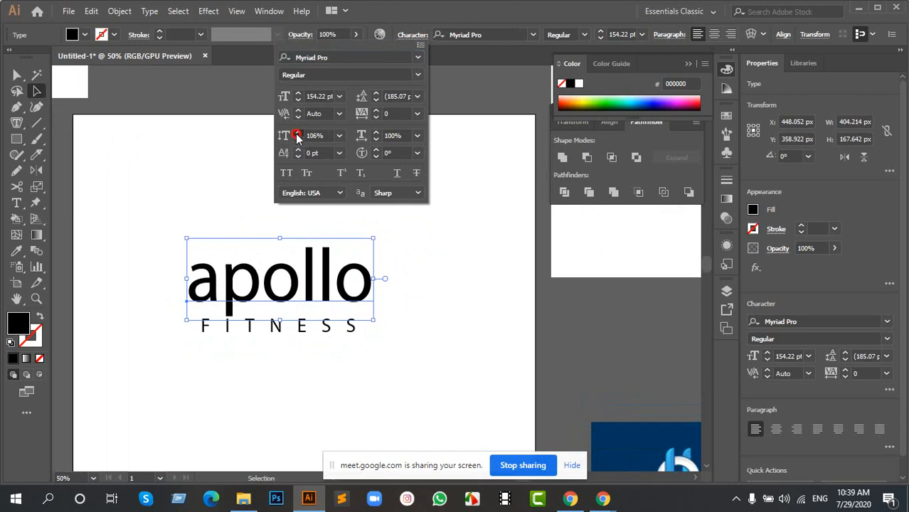
click(297, 133)
click(297, 132)
click(297, 133)
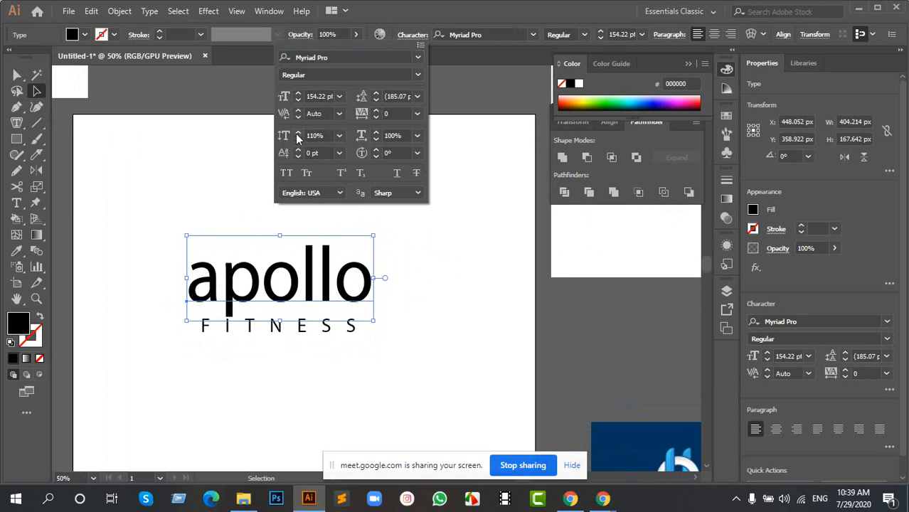
click(340, 135)
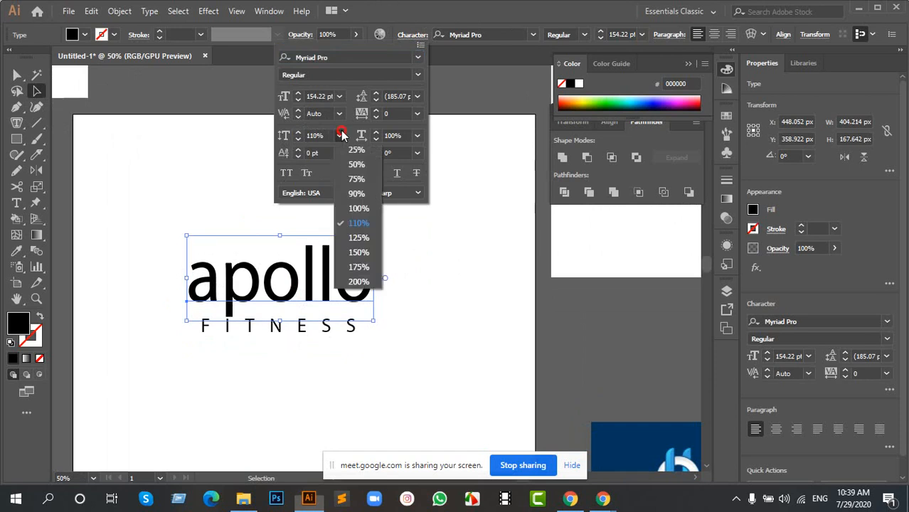
click(357, 205)
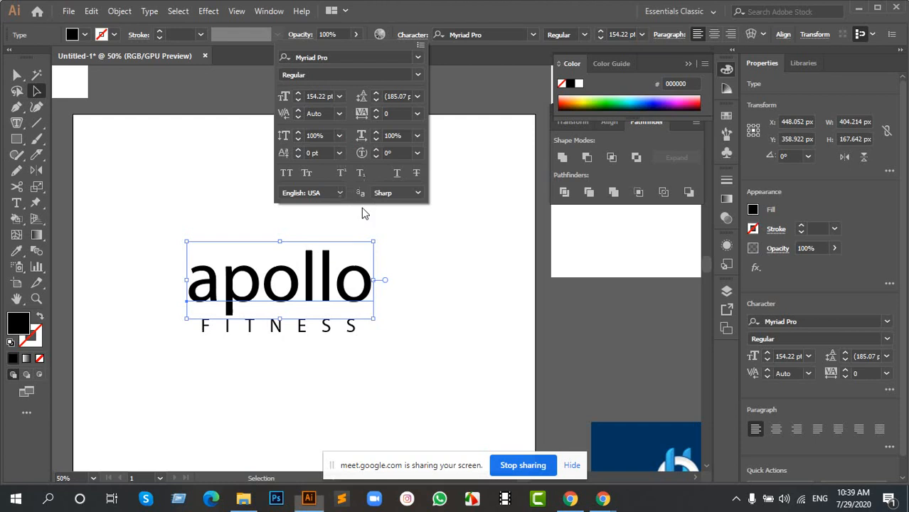
Step: Try narrowing the apollo text to a horizontal scale of 87%, and restore the horizontal scale to 100%
click(376, 140)
click(377, 140)
click(376, 140)
click(377, 139)
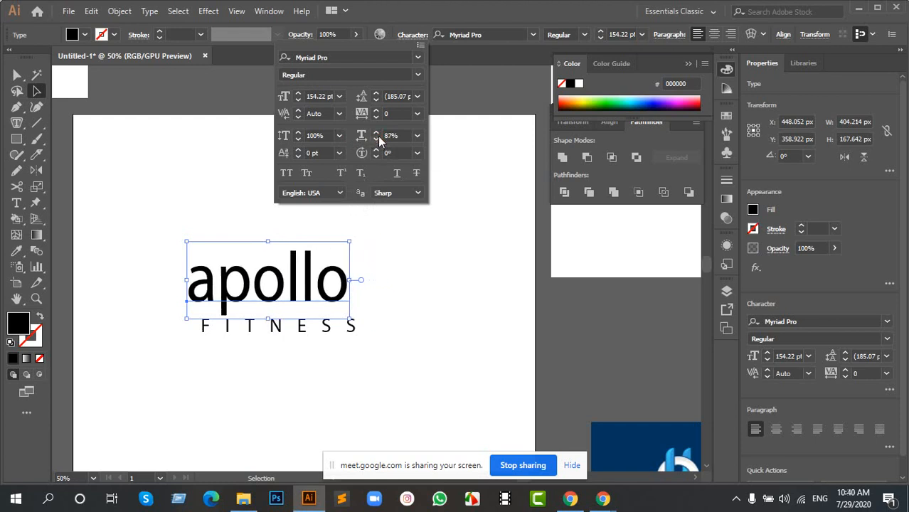
click(377, 133)
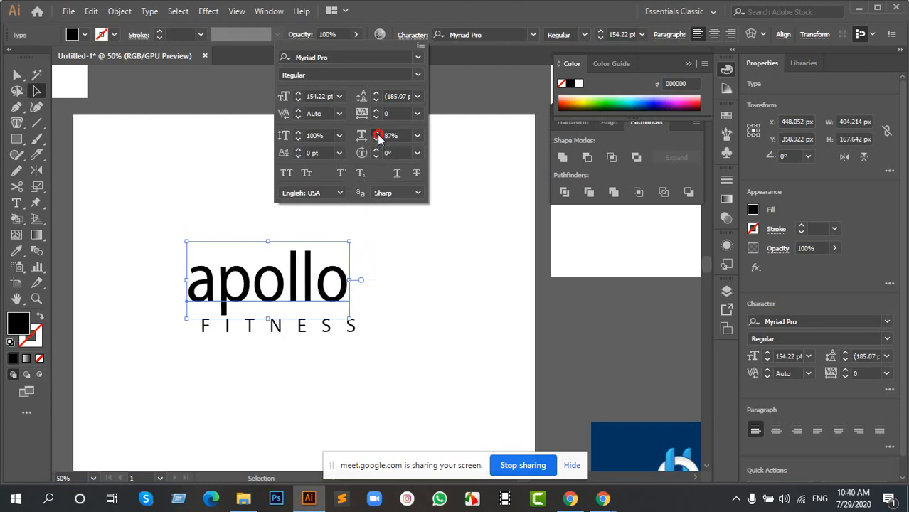
click(417, 137)
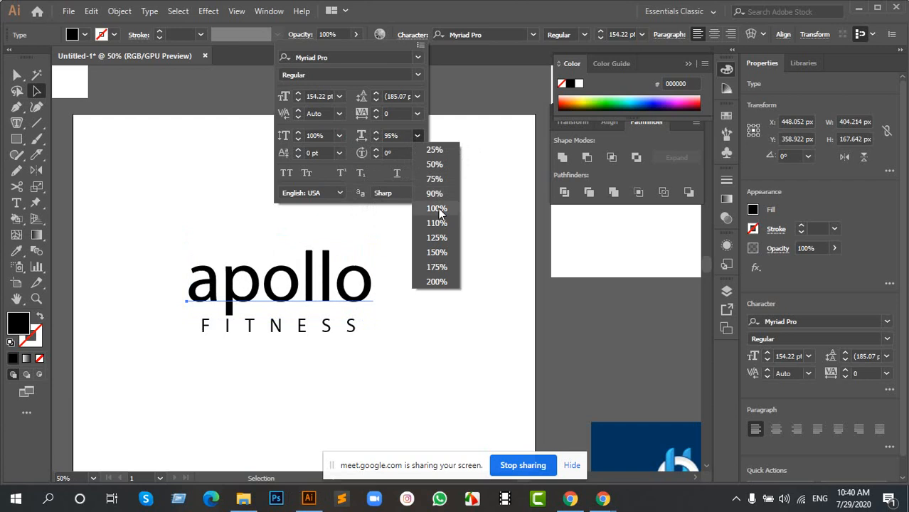
click(438, 208)
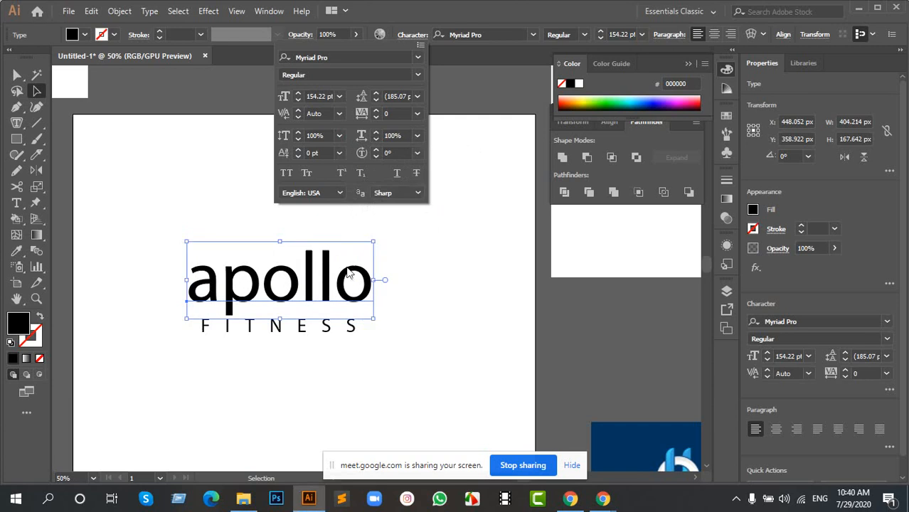
click(425, 248)
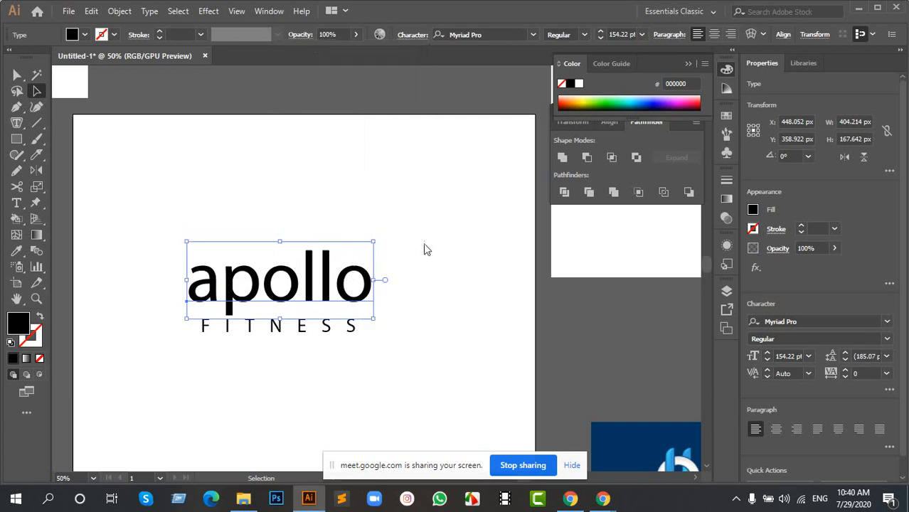
click(159, 205)
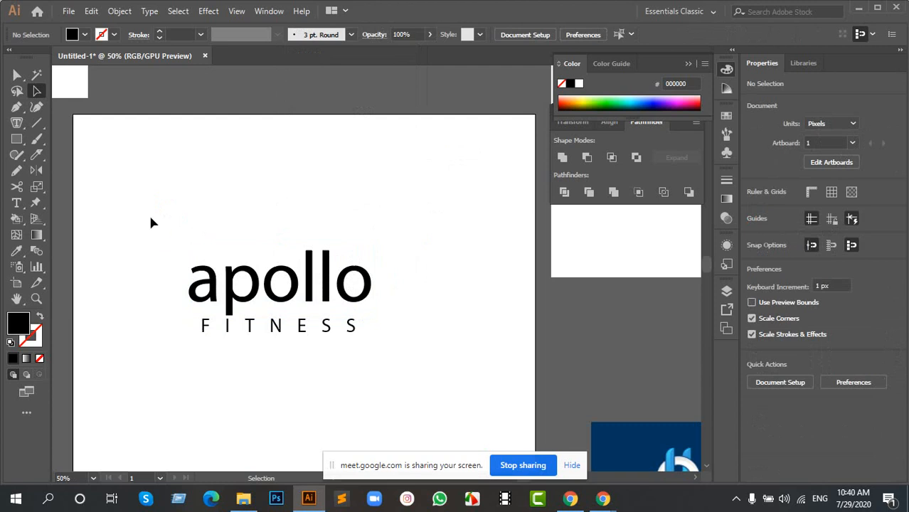
drag(150, 222, 389, 302)
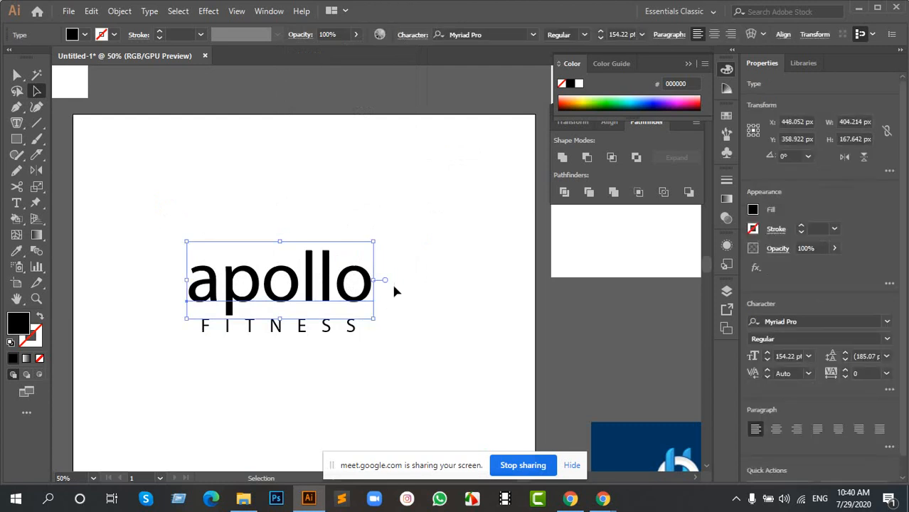
double_click(324, 279)
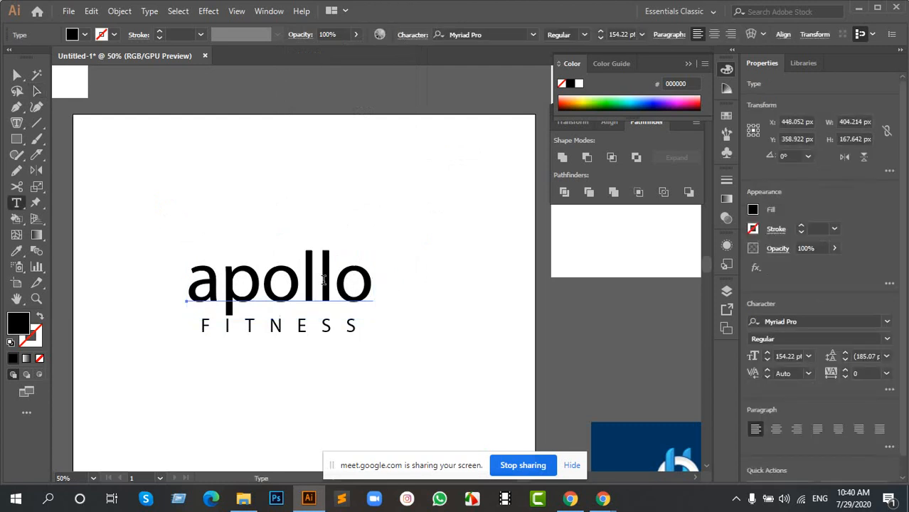
double_click(324, 279)
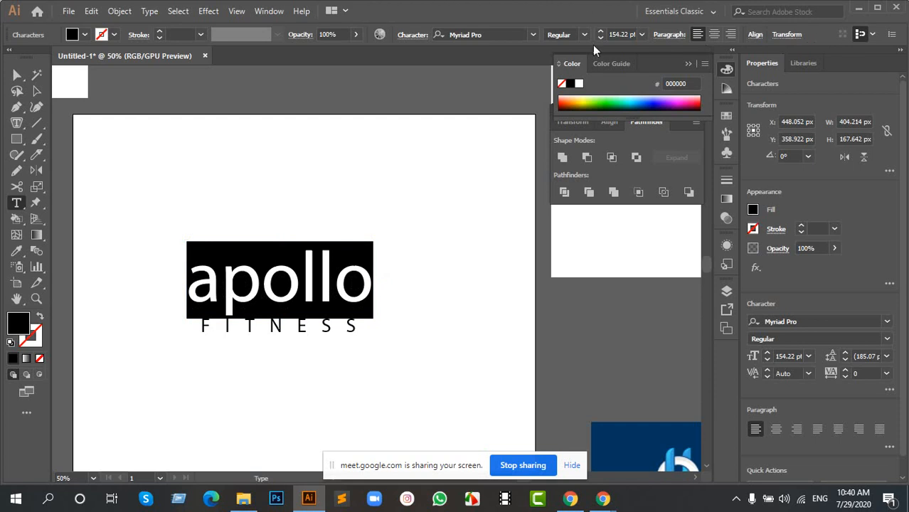
key(Escape)
click(37, 91)
click(247, 205)
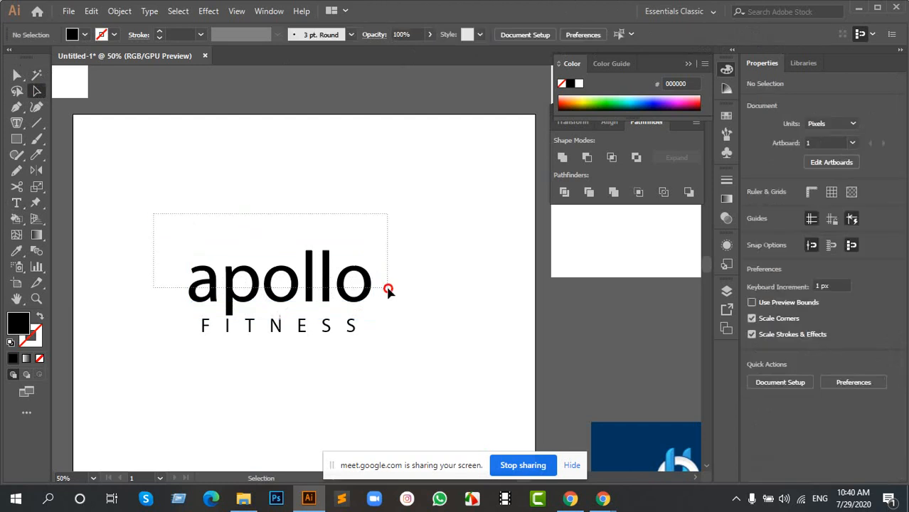
Step: Select the apollo text and recolour it with the Eyedropper, sampling the light blue (34A0DB) of the letters in the dark blue logo image
click(387, 281)
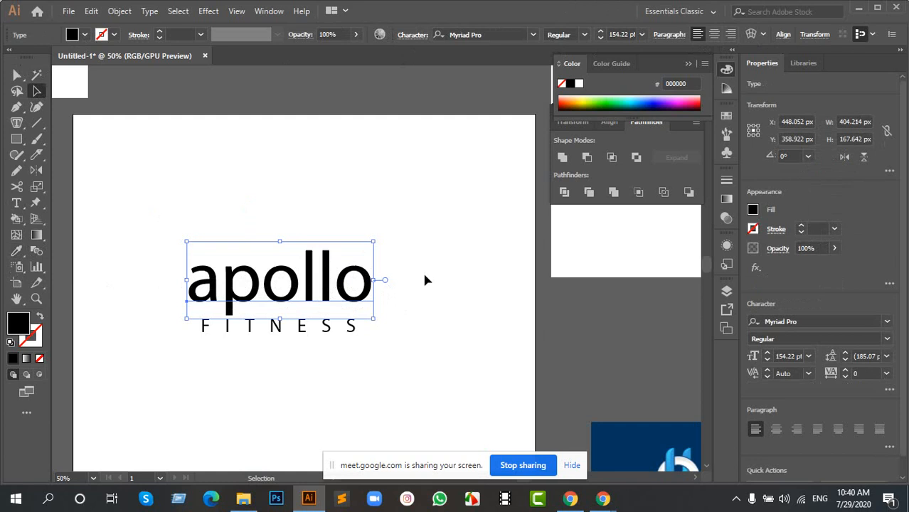
key(i)
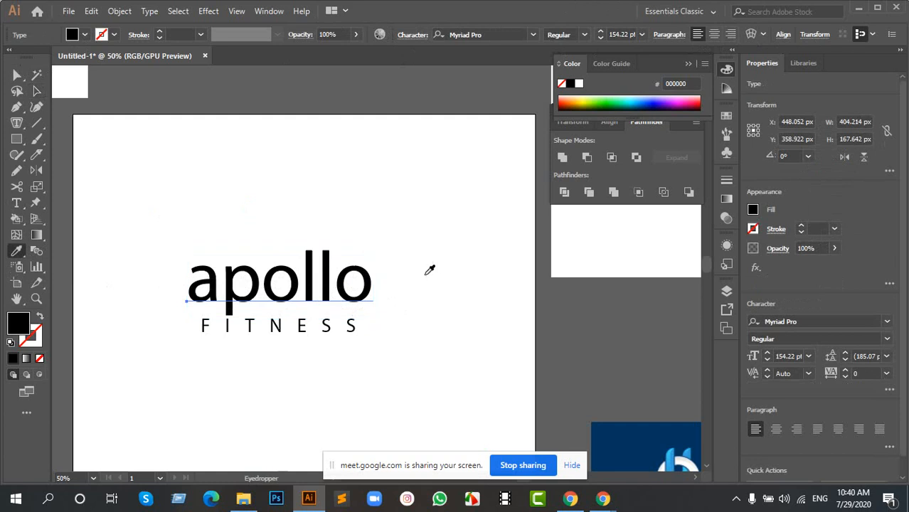
click(655, 449)
drag(489, 344, 446, 279)
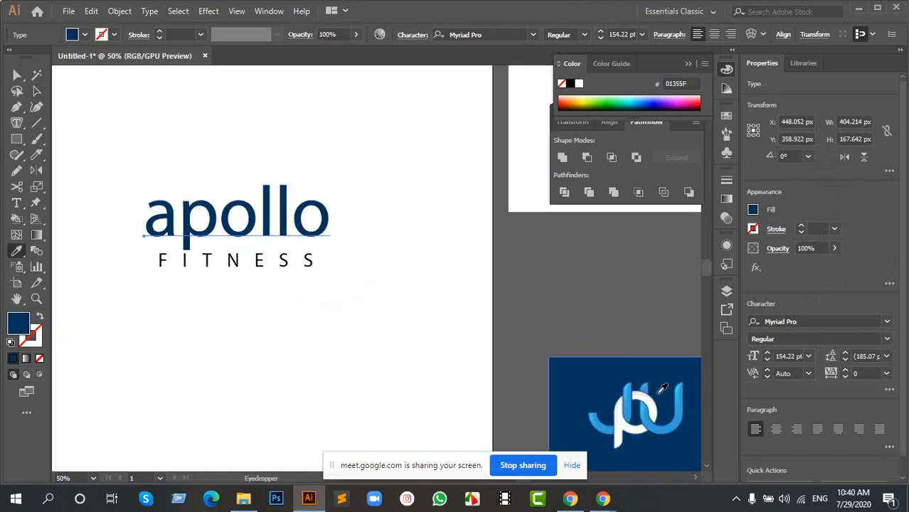
click(682, 395)
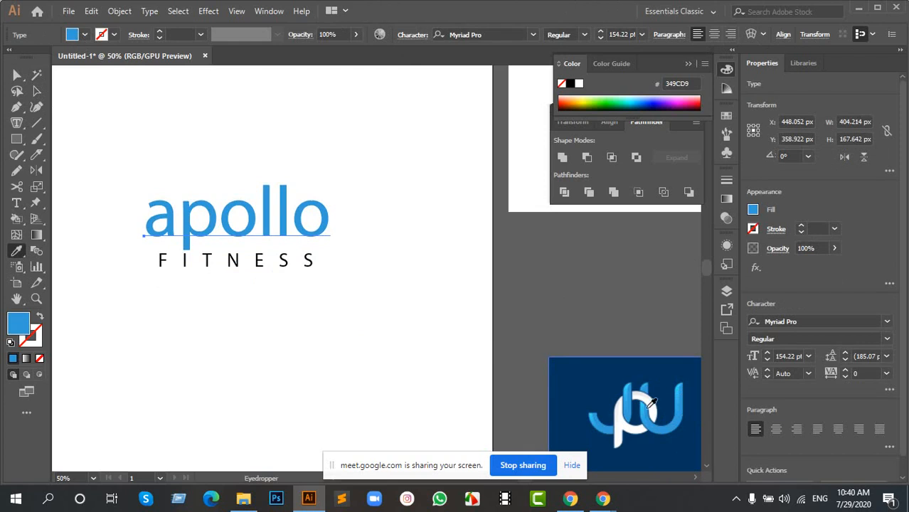
click(648, 402)
click(642, 392)
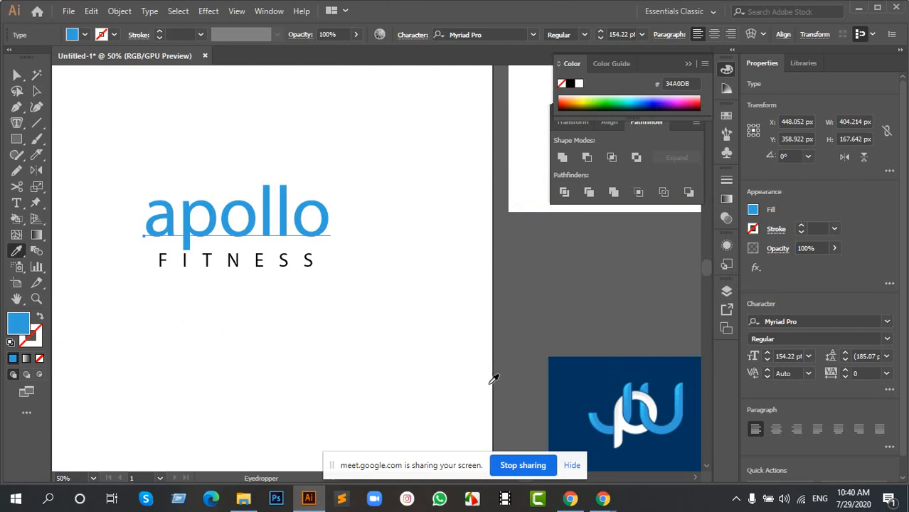
Step: Recolour the apollo text by sampling the dark blue (01355F) background of the logo image with the Eyedropper, and deselect it
click(596, 368)
key(v)
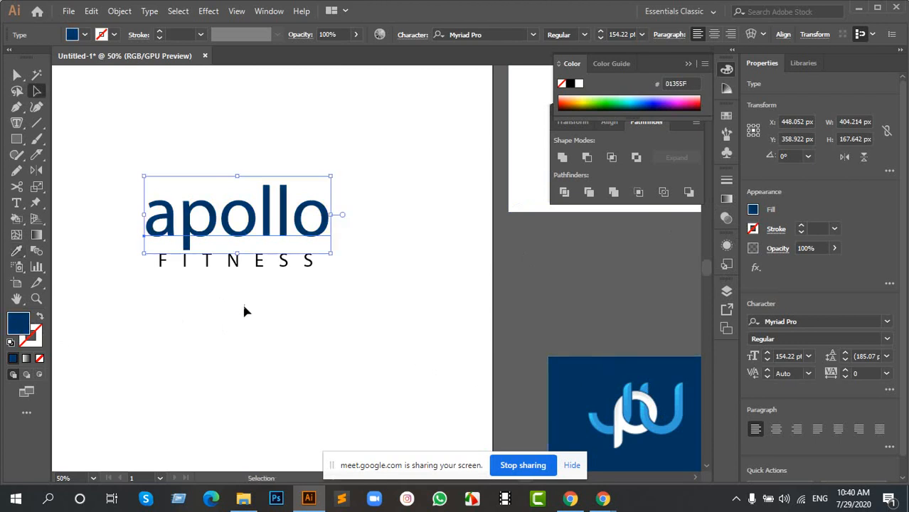
click(243, 302)
Step: Select the apollo and FITNESS texts together and move them above the artboard
drag(251, 180, 292, 283)
drag(145, 257, 361, 372)
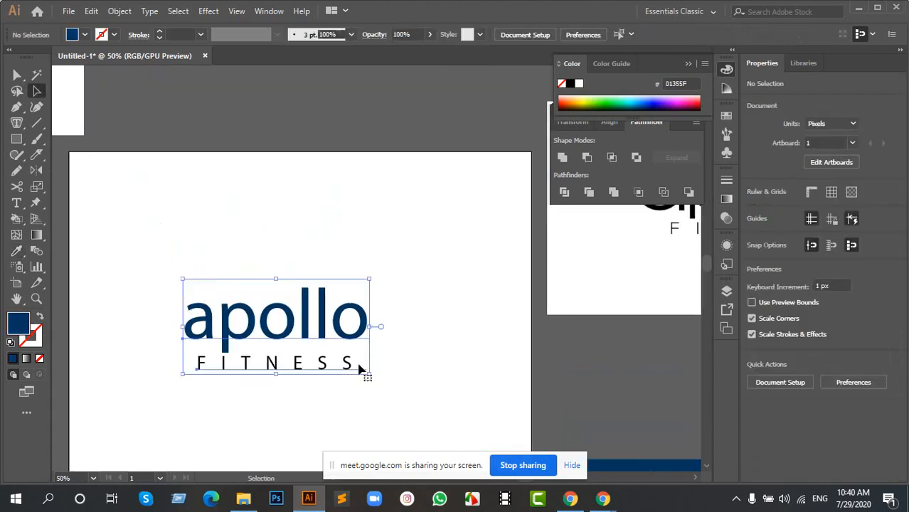
drag(308, 202, 308, 94)
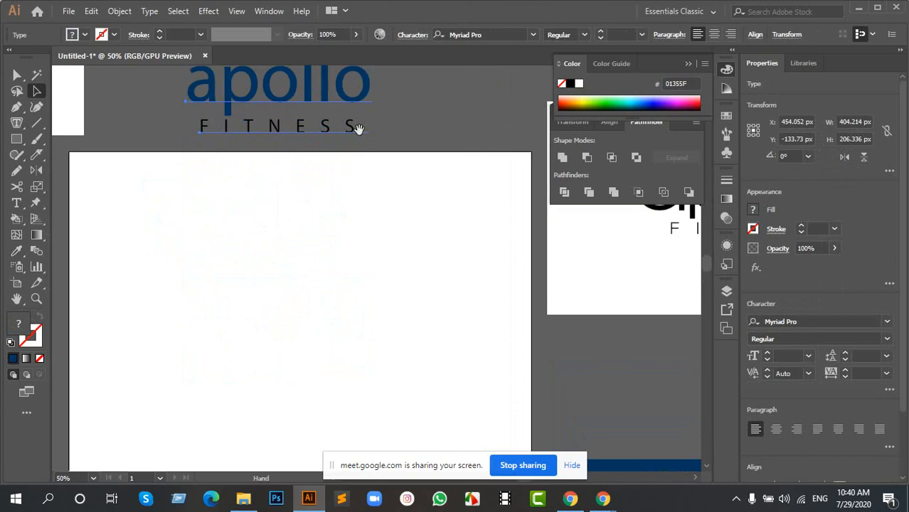
drag(357, 131, 333, 186)
Step: Move the Apollo Fitness reference image so that it overlaps the artboard's right edge, centred at about X 1000 px, Y 324 px
drag(606, 322, 472, 227)
drag(543, 208, 443, 274)
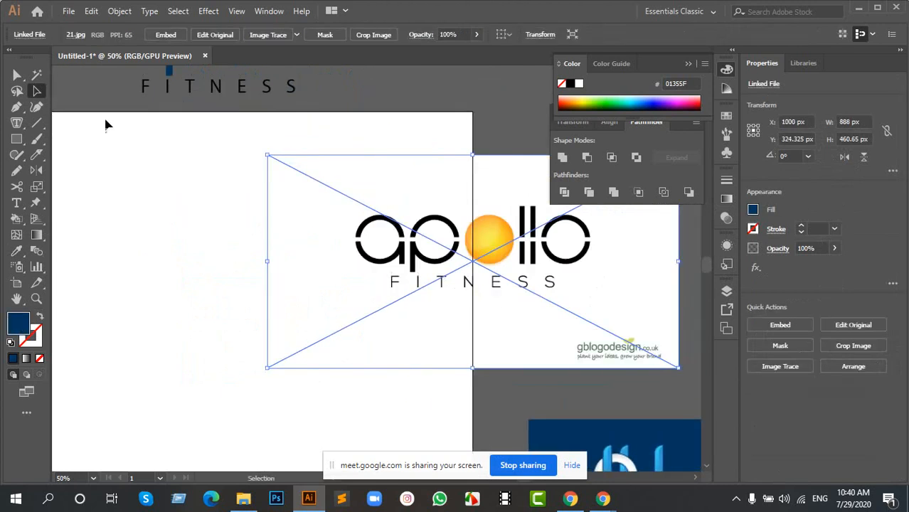
scroll(209, 117, up, 3)
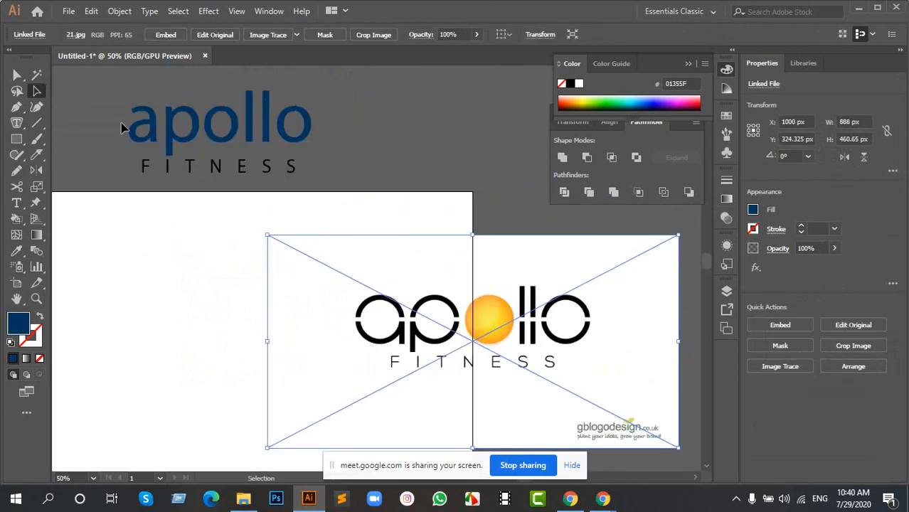
Step: Move the apollo and FITNESS texts back onto the artboard beside the reference image, at about X 401 px, Y 400 px
drag(397, 239, 482, 195)
drag(194, 75, 521, 173)
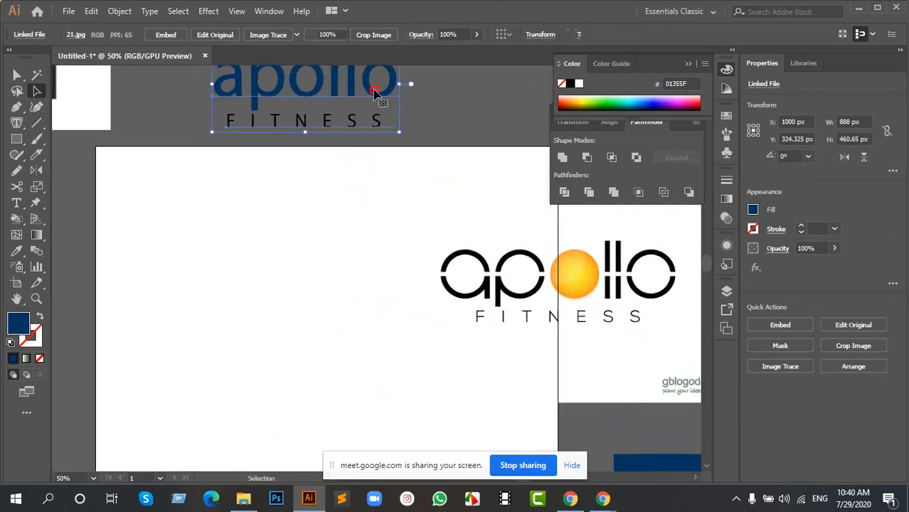
drag(375, 97, 347, 344)
scroll(306, 219, down, 1)
click(389, 258)
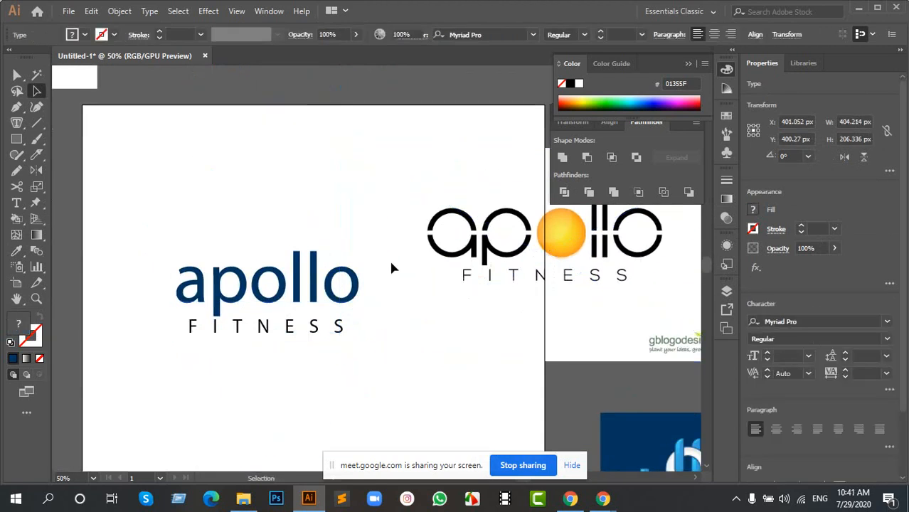
Step: Try Nexa Bold on the apollo text, and set its font to Nexa Light
drag(354, 266, 318, 277)
click(289, 292)
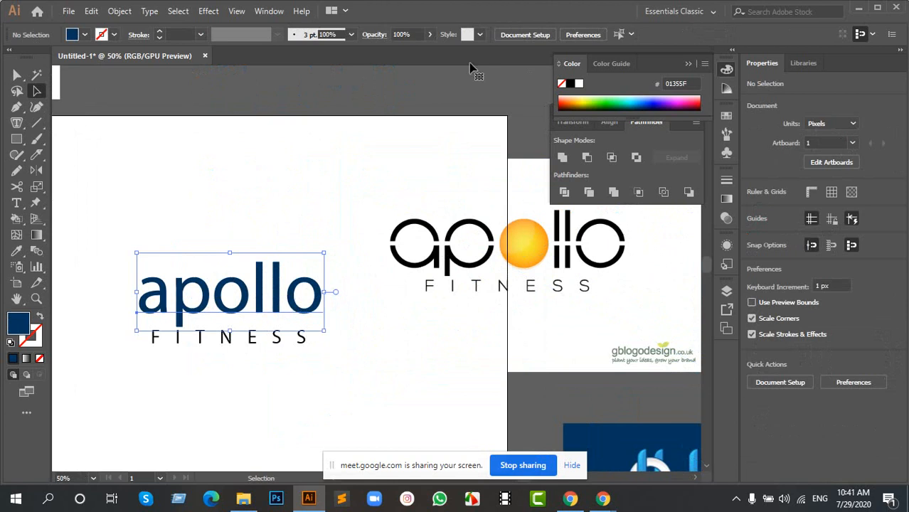
click(496, 34)
key(Down)
key(Down)
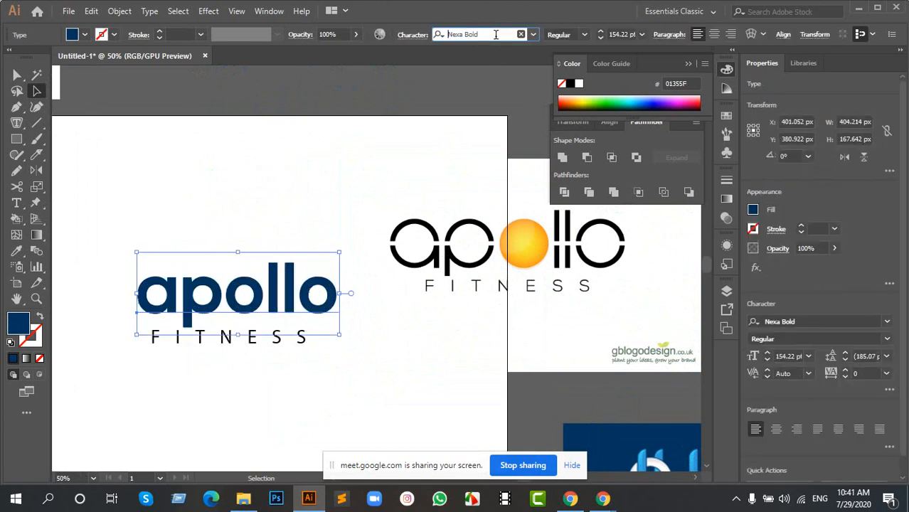
key(Up)
key(Up)
key(Down)
key(Down)
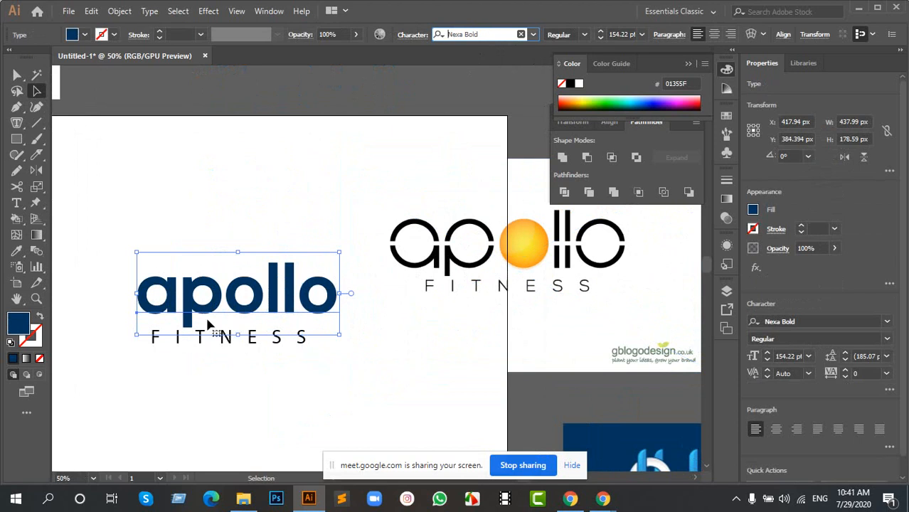
key(Down)
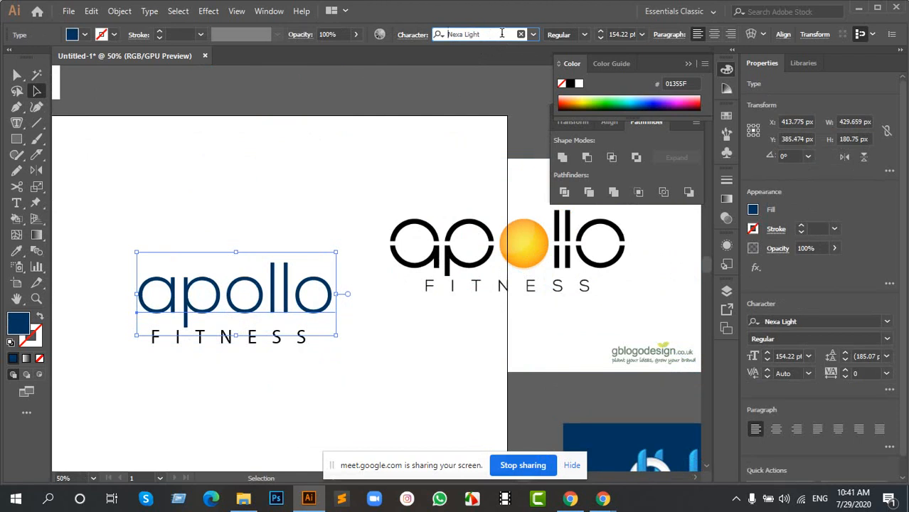
click(268, 204)
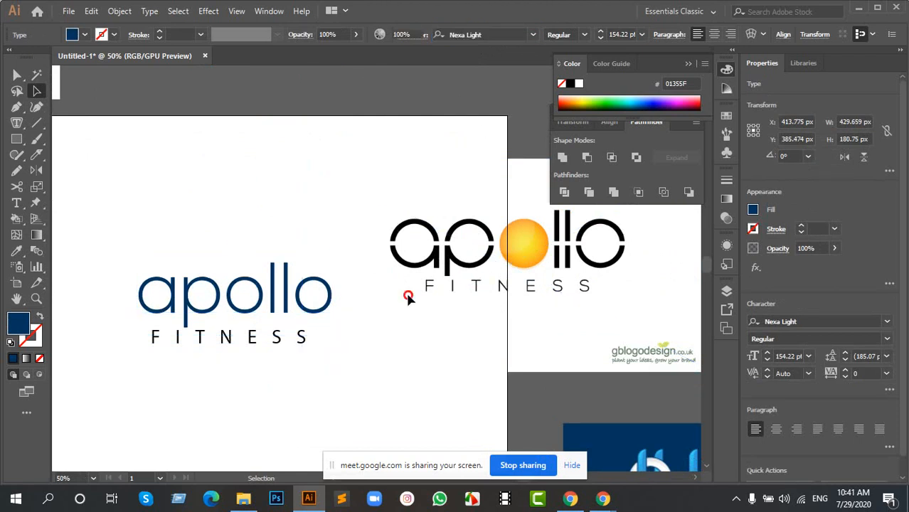
Step: Select the apollo text and convert it to outlines
drag(407, 295, 452, 277)
scroll(202, 274, up, 2)
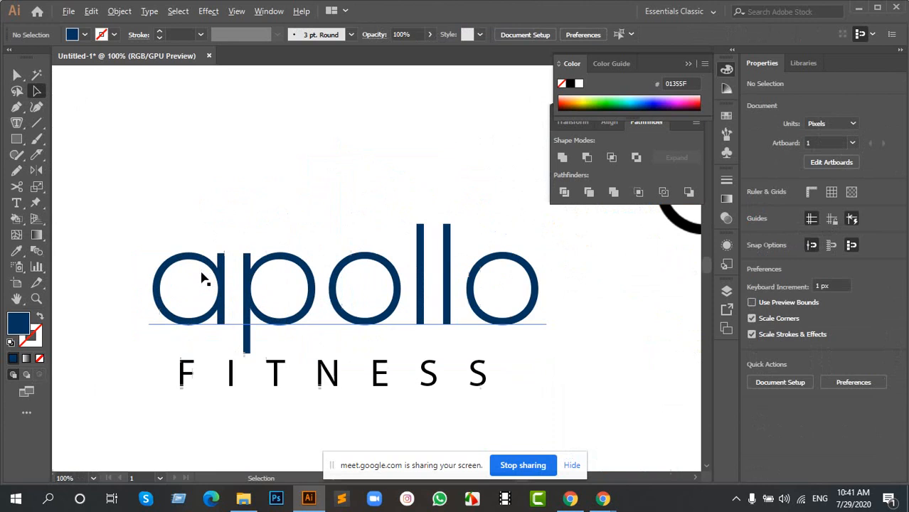
click(313, 281)
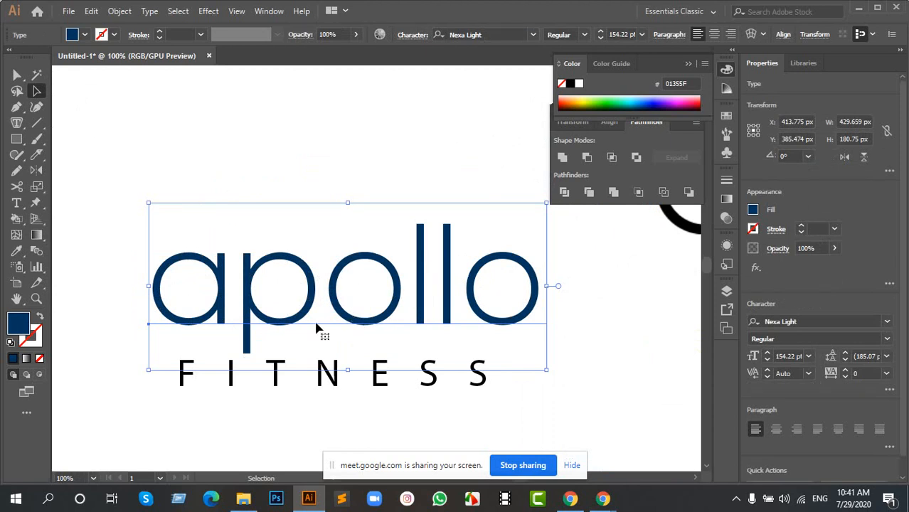
right_click(360, 261)
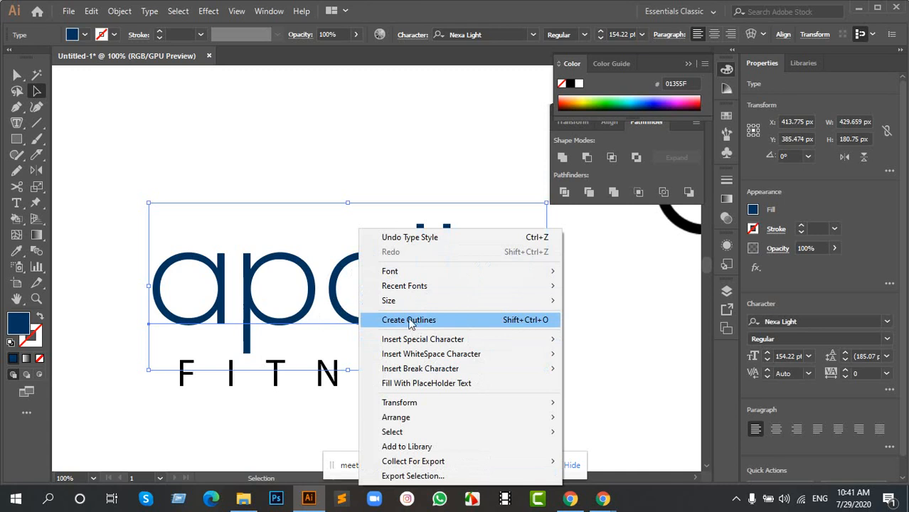
click(400, 325)
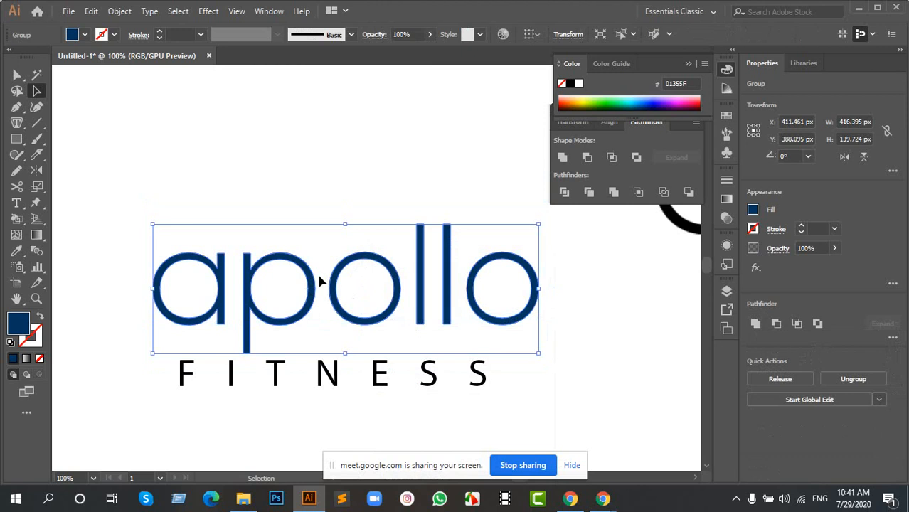
Step: Ungroup the outlined apollo letters and deselect them
scroll(474, 290, right, 1)
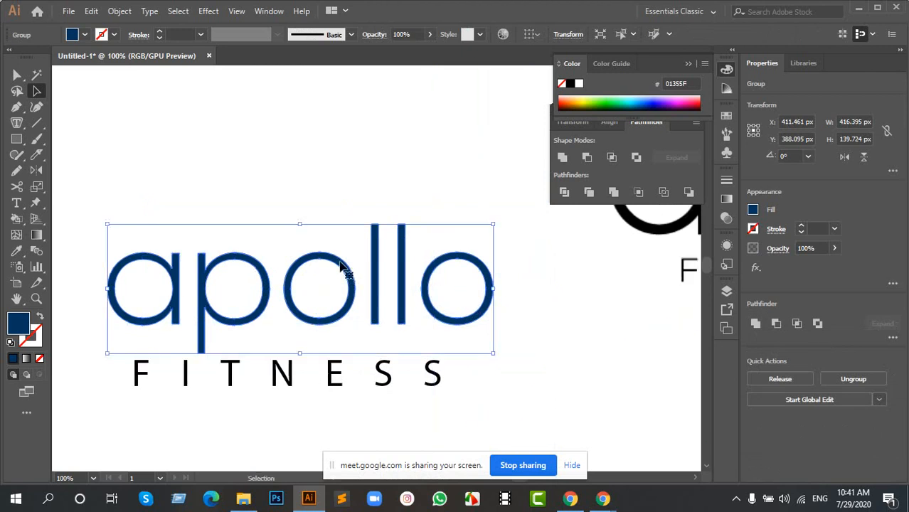
right_click(341, 264)
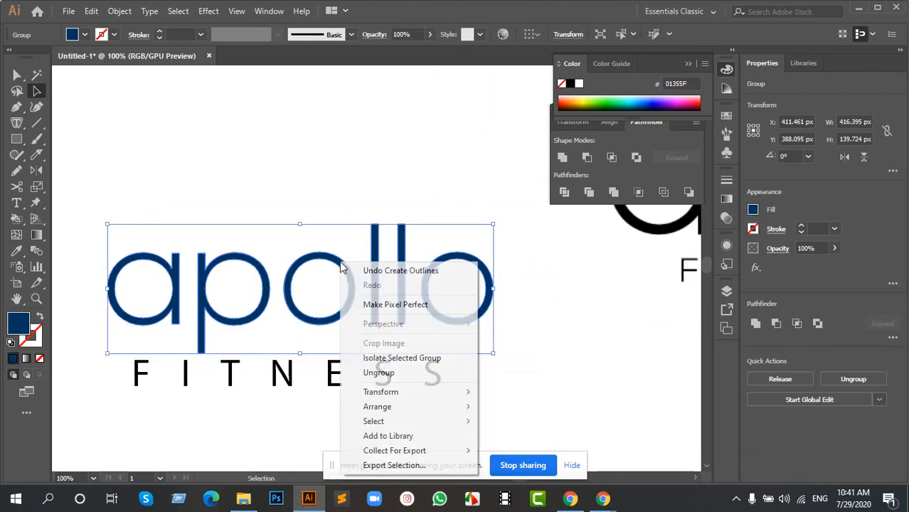
click(389, 373)
click(349, 315)
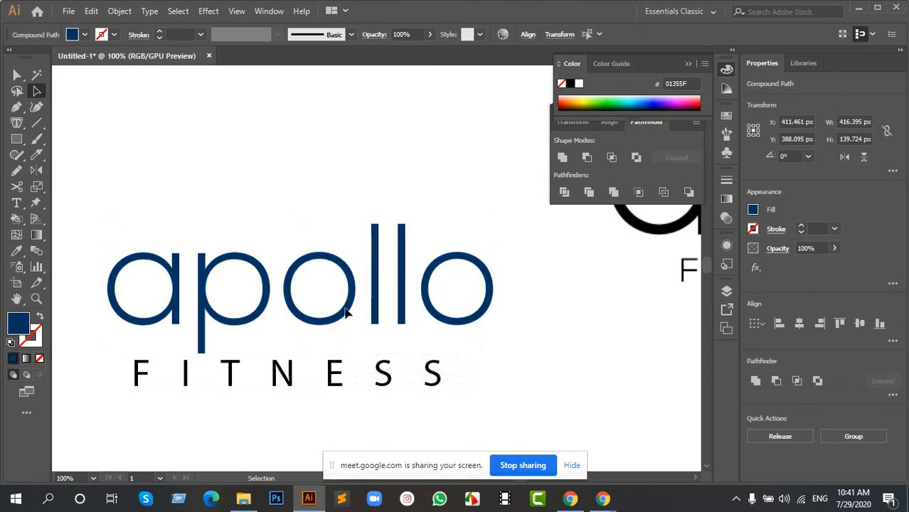
Step: Select single apollo letters to check that they are separate objects, and select all the letters together again
click(354, 258)
click(375, 238)
click(403, 238)
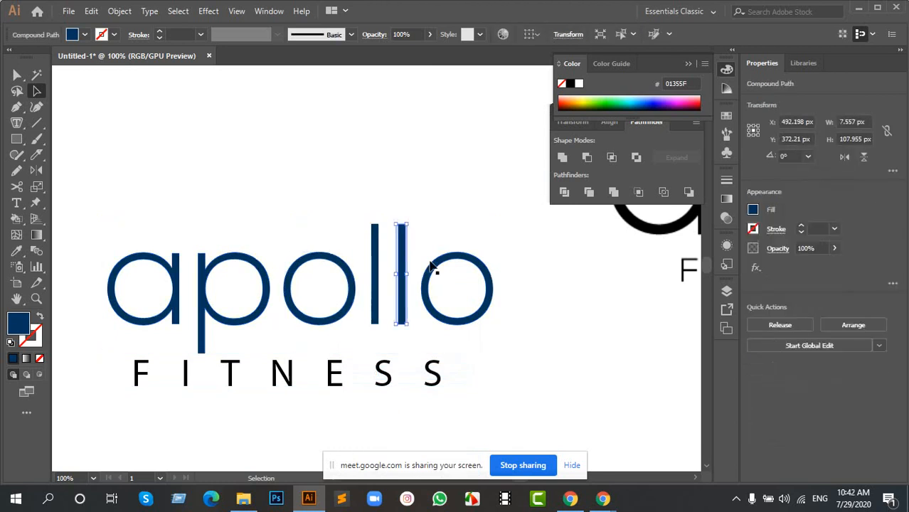
click(459, 254)
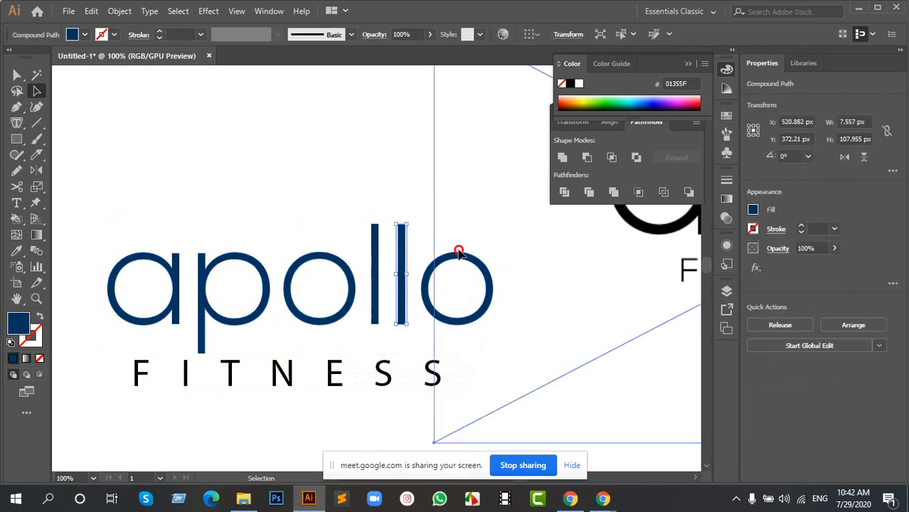
click(230, 244)
click(605, 234)
drag(605, 234, 640, 247)
drag(483, 203, 608, 250)
drag(116, 200, 503, 295)
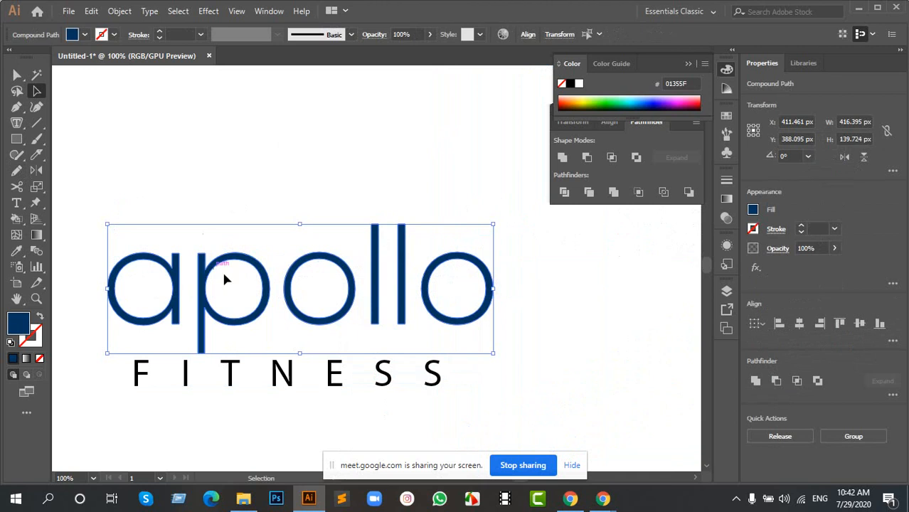
Step: Undo the ungrouping and outlining of the apollo letters to get back to editable text
key(ctrl+z)
key(ctrl+z)
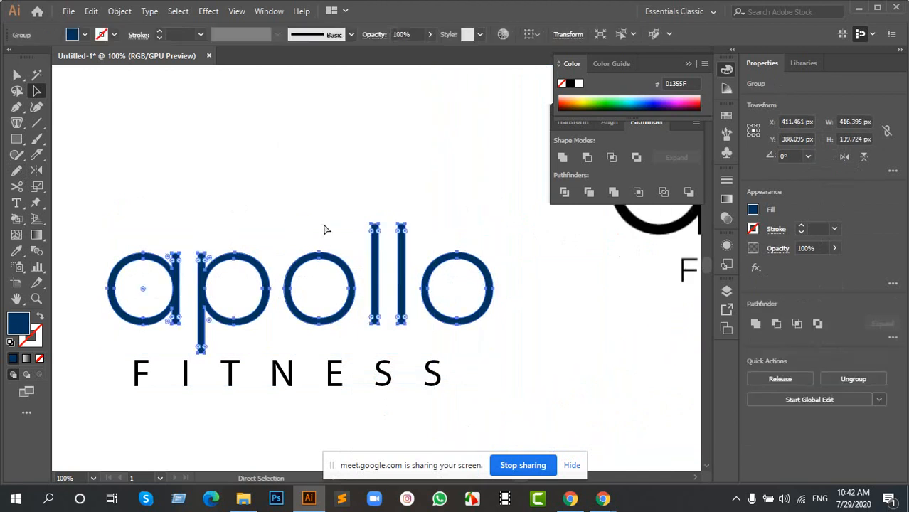
key(ctrl+z)
scroll(380, 251, down, 2)
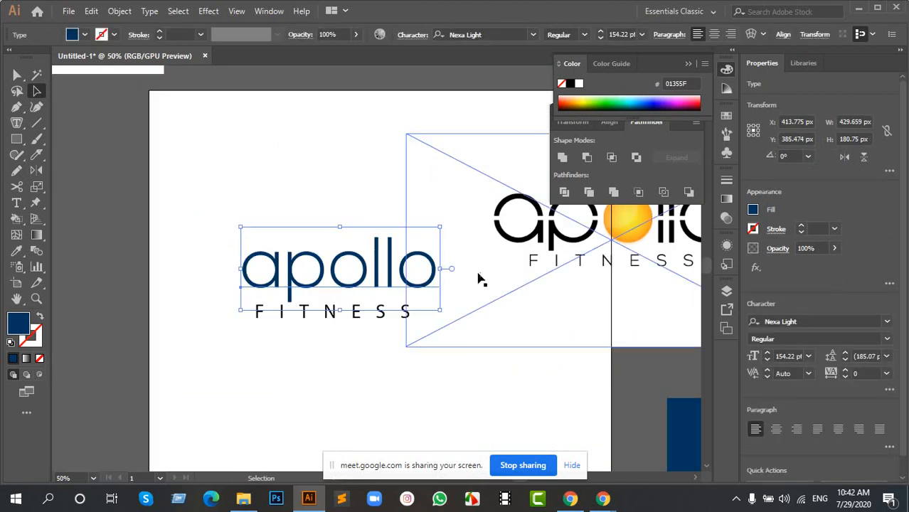
Step: Duplicate the apollo and FITNESS texts and place the copy outside the artboard's left edge, at about X -233 px, Y 332 px
drag(478, 279, 432, 276)
drag(454, 223, 535, 240)
drag(164, 190, 406, 352)
drag(273, 245, 122, 118)
drag(238, 162, 416, 184)
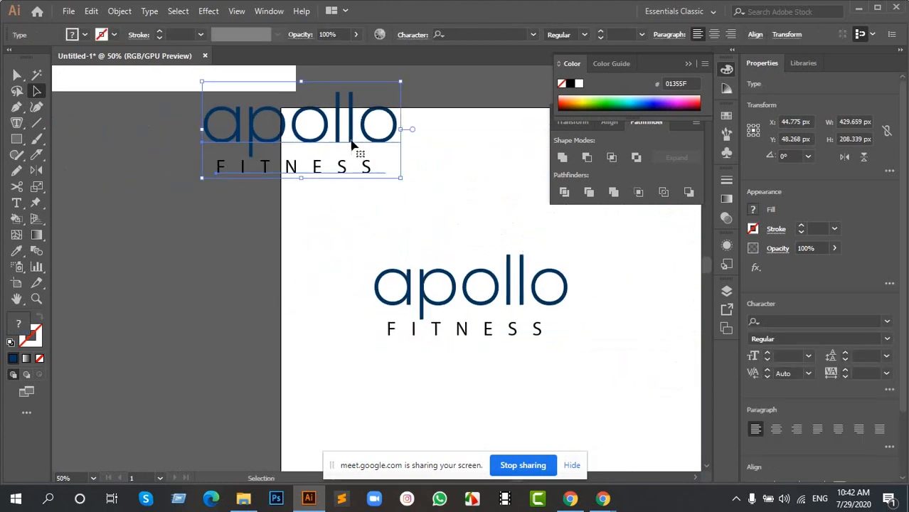
drag(350, 144, 222, 279)
drag(643, 386, 459, 319)
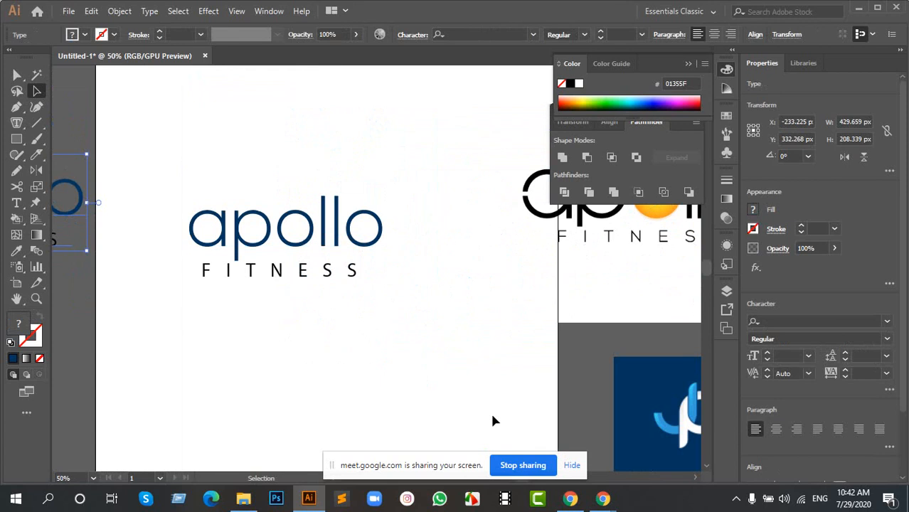
Step: Convert the apollo text on the artboard to outlines, keeping the copy beside the artboard as editable text
click(278, 240)
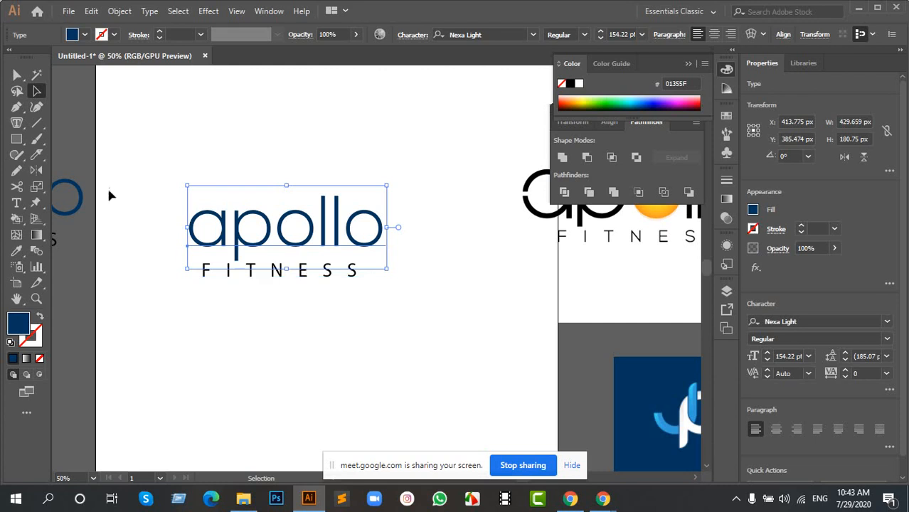
drag(110, 195, 268, 165)
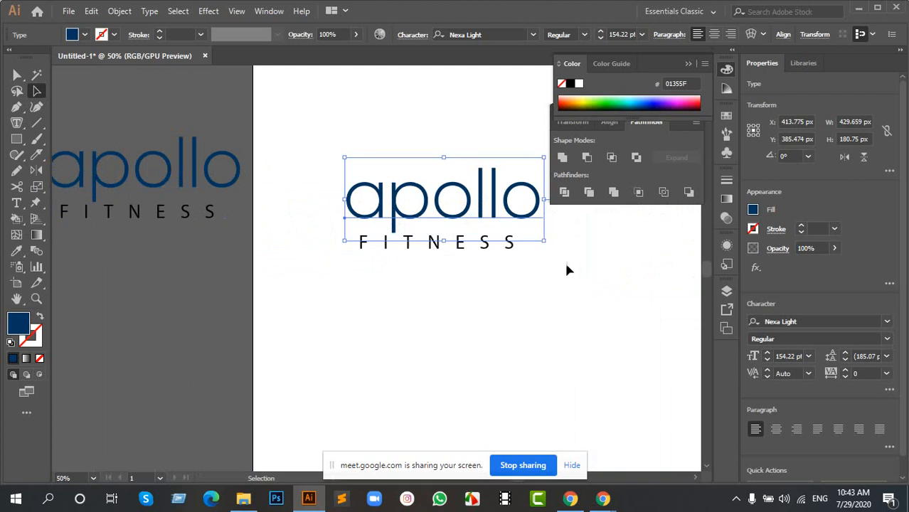
key(space)
drag(503, 210, 322, 222)
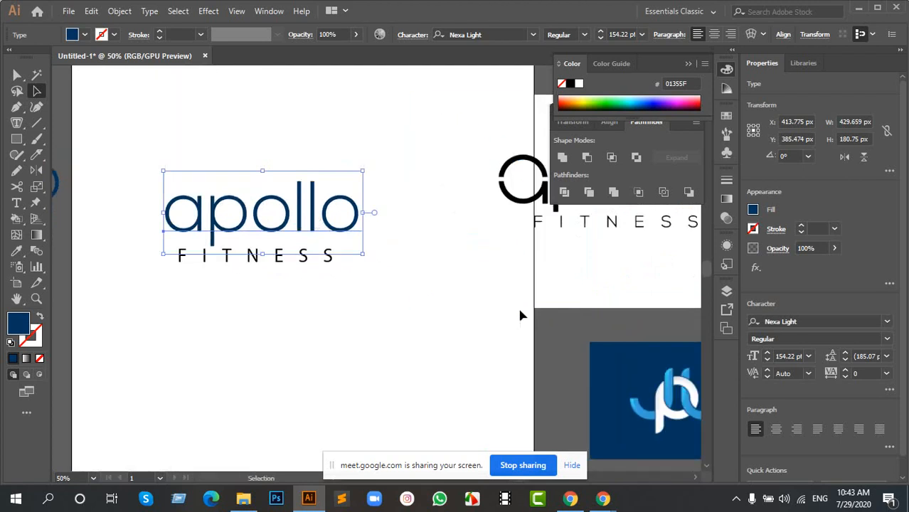
drag(310, 400, 378, 281)
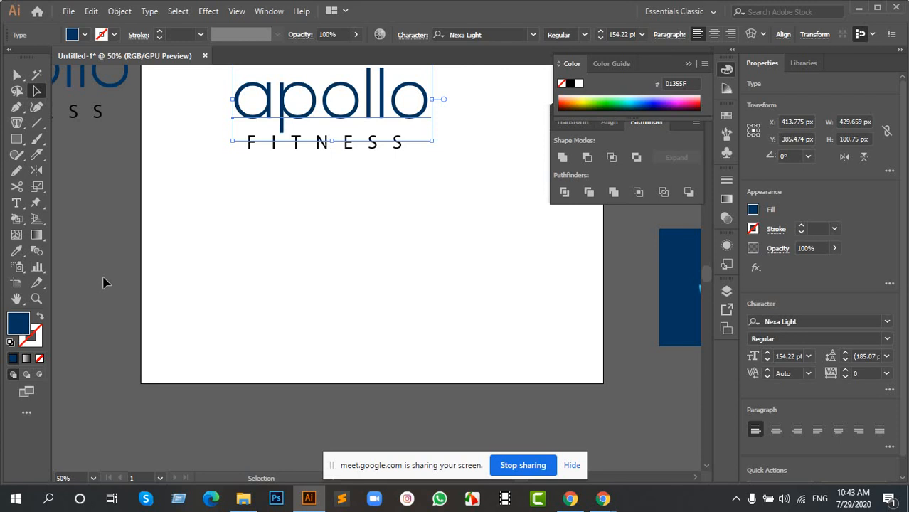
scroll(210, 197, up, 3)
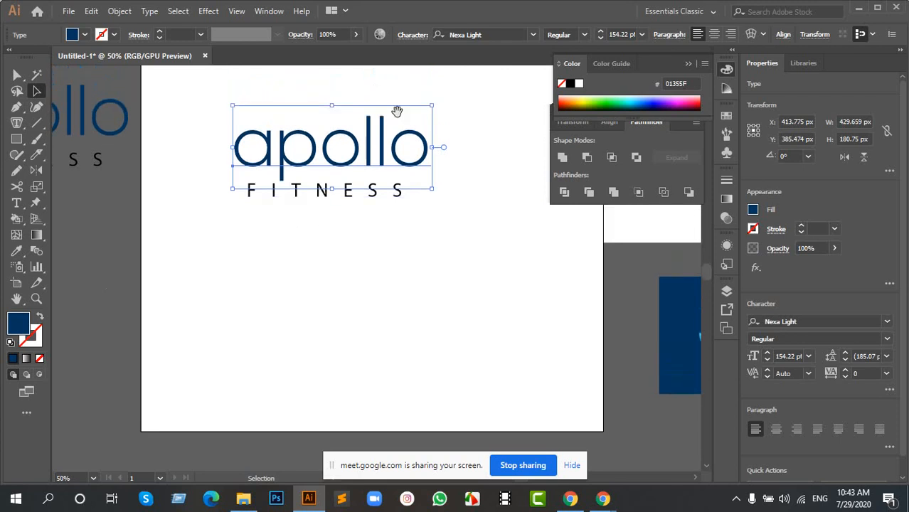
drag(397, 111, 384, 141)
click(332, 183)
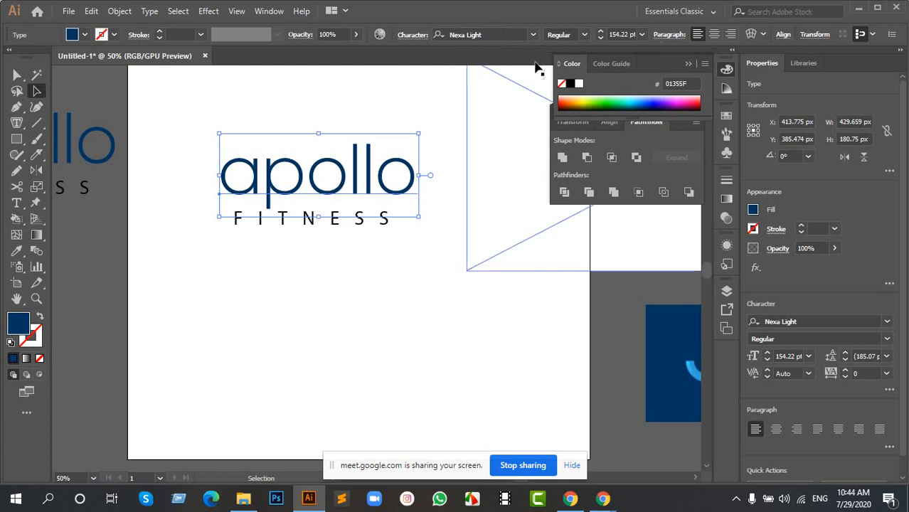
right_click(230, 168)
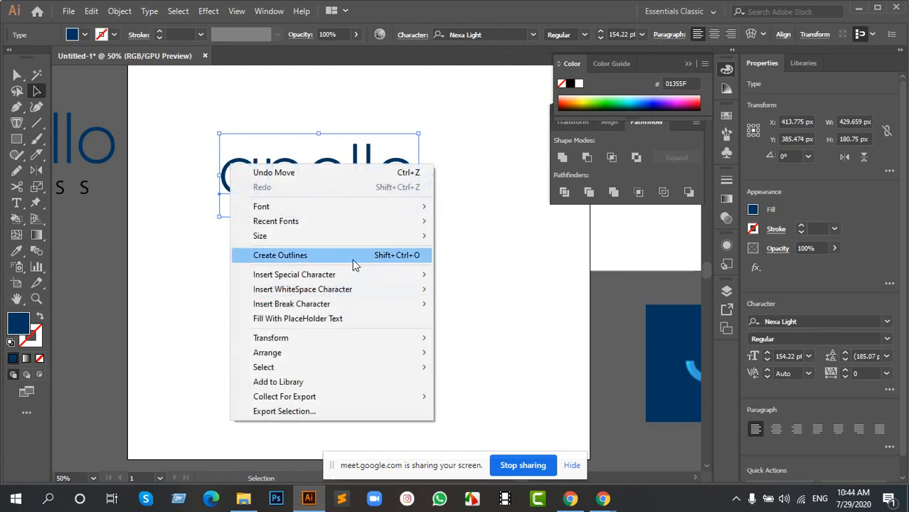
click(346, 260)
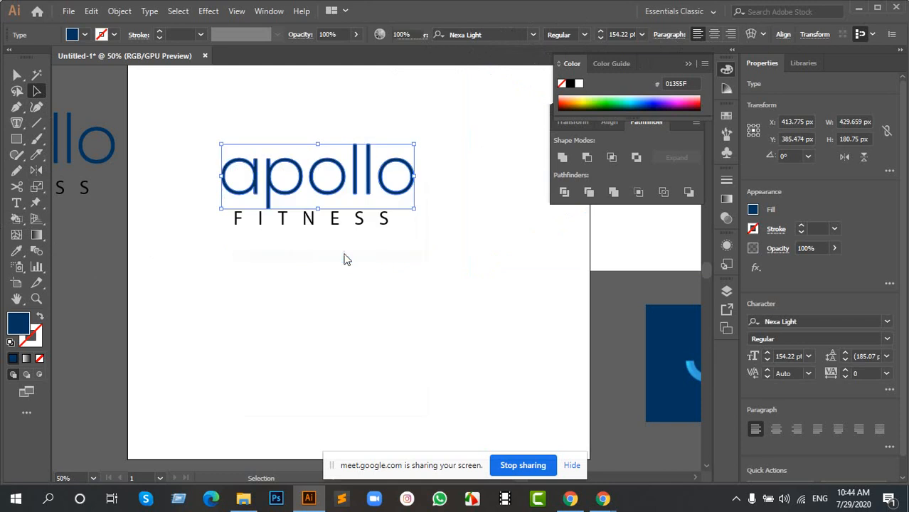
Step: Ungroup the outlined apollo letters on the artboard and select all of them
right_click(348, 176)
click(434, 286)
drag(437, 177, 140, 121)
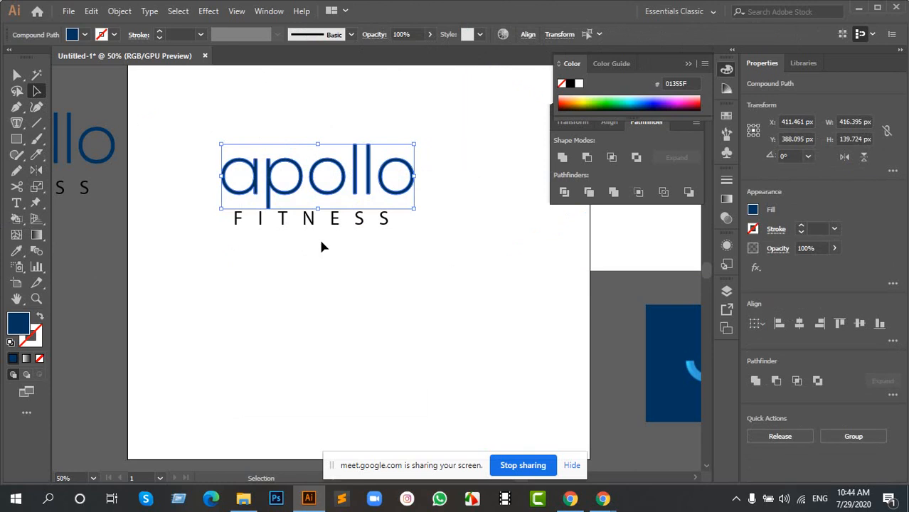
Step: Try stretching the outlined first letter a horizontally on its own and undo the stretch
click(319, 116)
scroll(272, 162, up, 5)
click(271, 198)
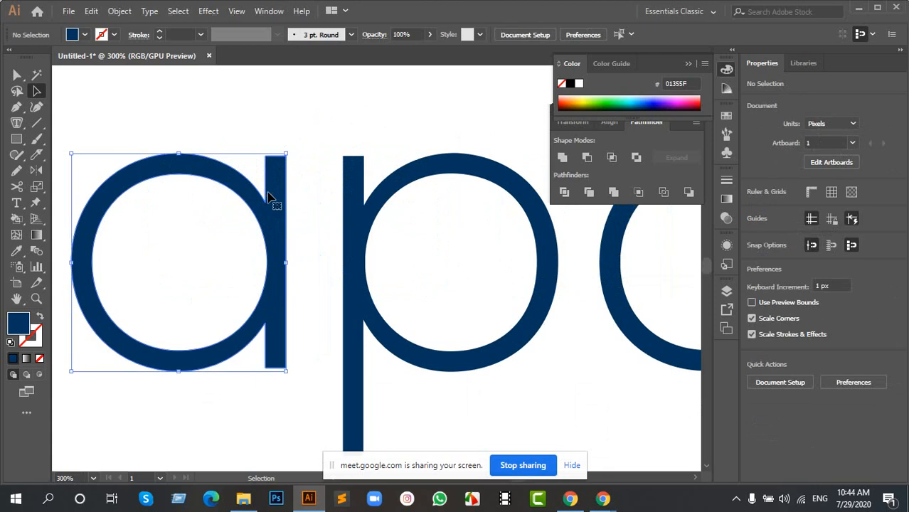
drag(287, 262, 329, 265)
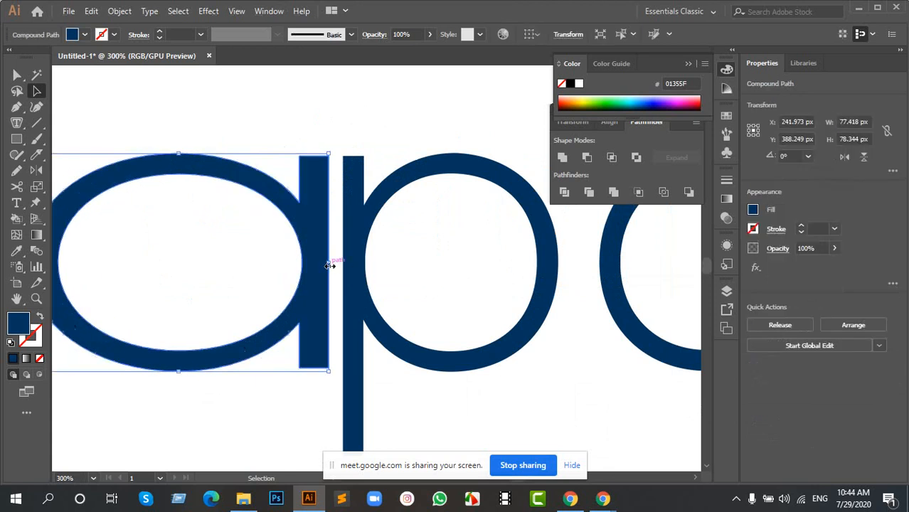
key(ctrl+z)
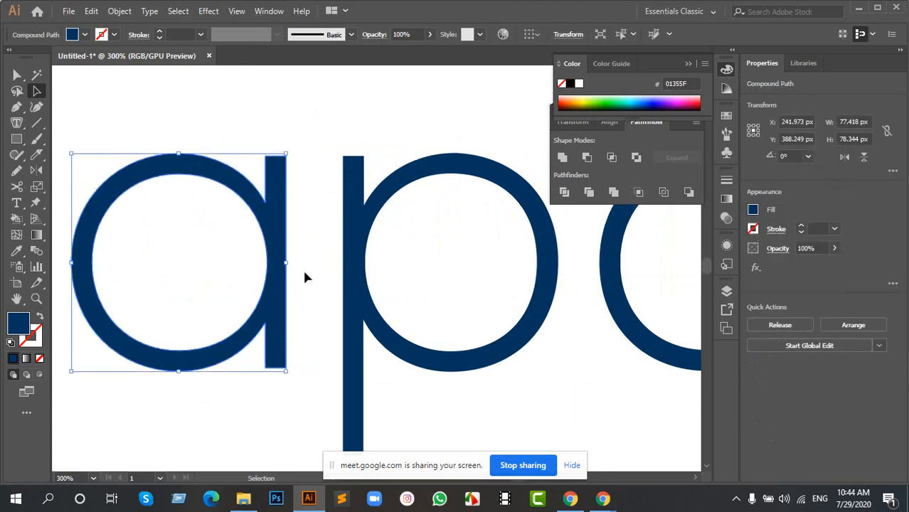
Step: Draw a filled circle below the FITNESS text and scale it about its centre to 90 px
scroll(313, 306, down, 2)
scroll(355, 341, down, 6)
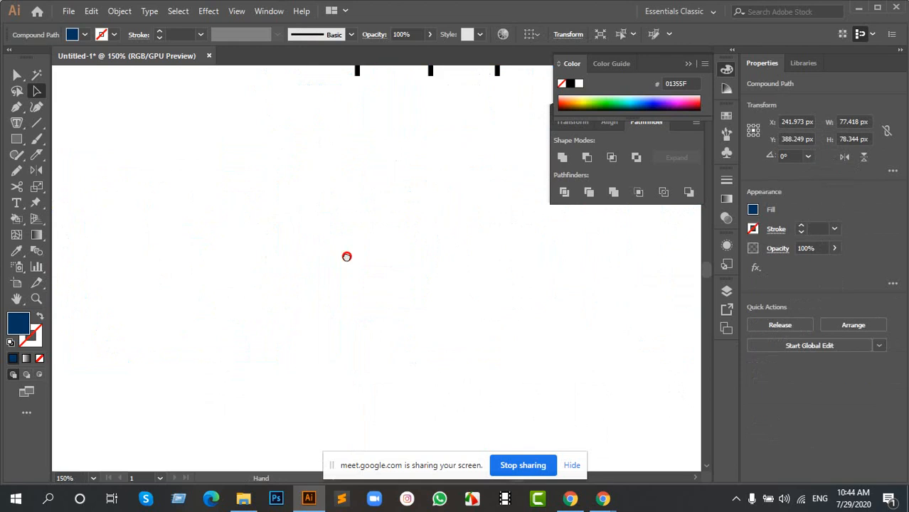
key(l)
drag(246, 285, 287, 361)
key(a)
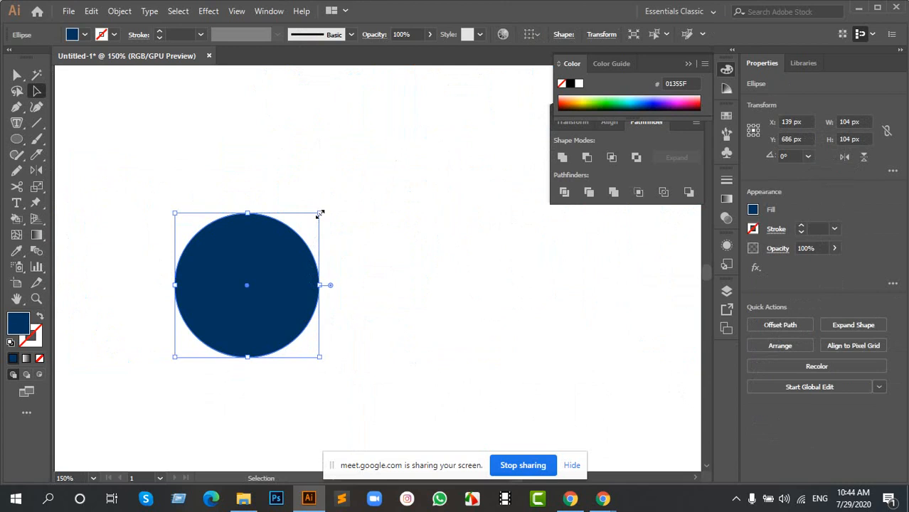
drag(319, 213, 310, 223)
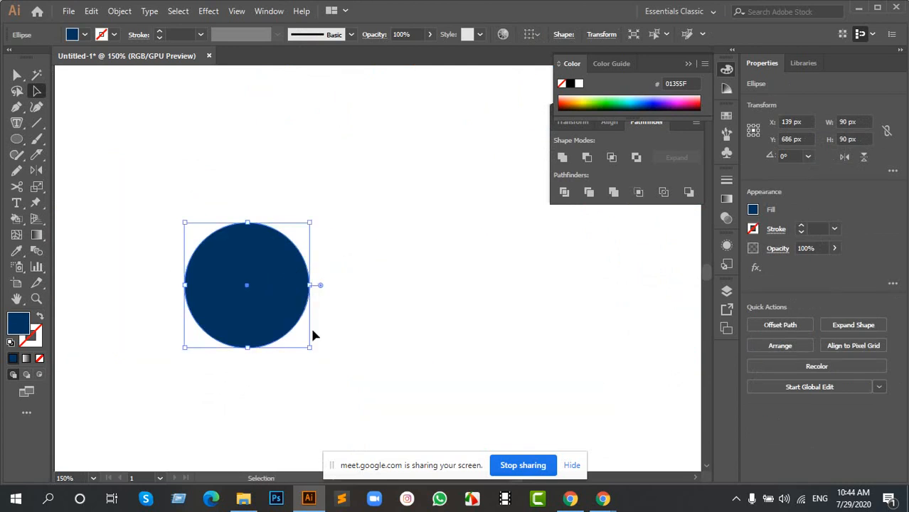
Step: Add a concentric 104 px circle around the 90 px one and combine both with Exclude into a ring
drag(310, 347, 319, 357)
drag(373, 230, 241, 332)
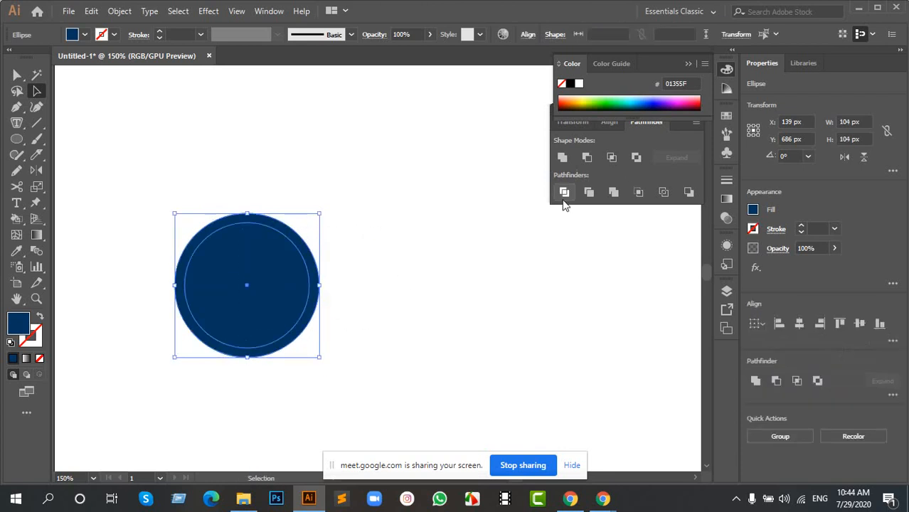
click(636, 158)
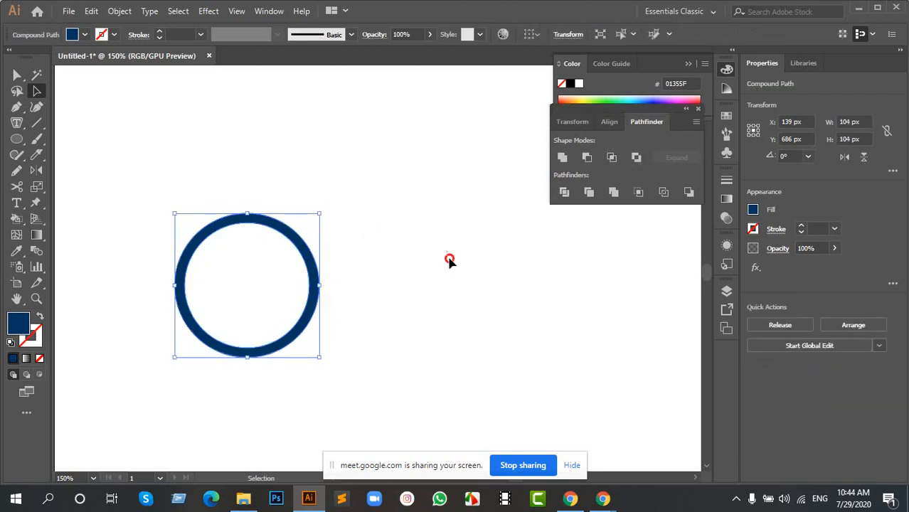
Step: Move the ring up beside the first letter of apollo, to about X 135 px, Y 395 px
click(297, 261)
scroll(298, 260, down, 4)
scroll(293, 255, up, 3)
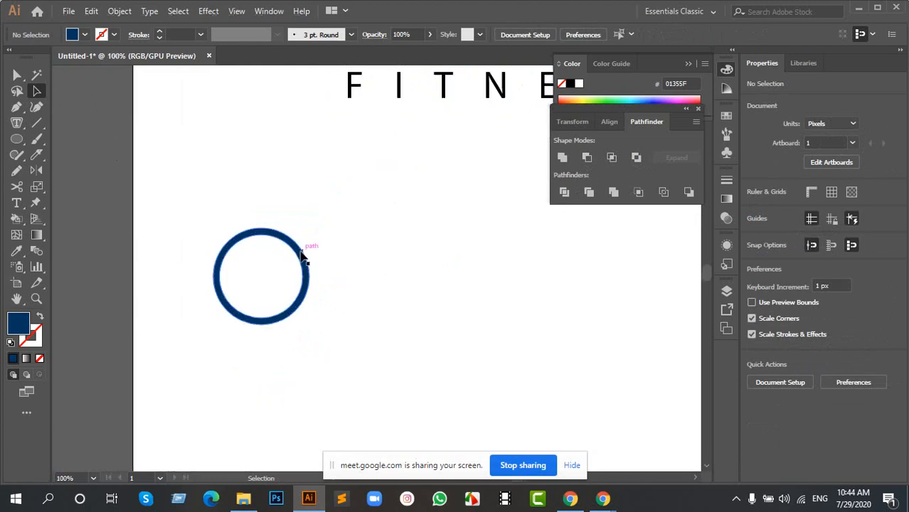
drag(302, 251, 311, 106)
drag(345, 150, 329, 346)
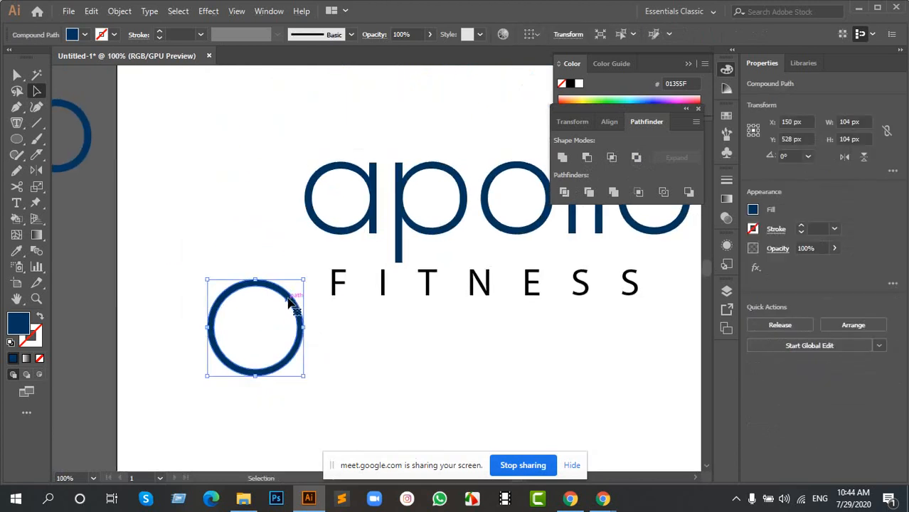
drag(288, 295, 275, 166)
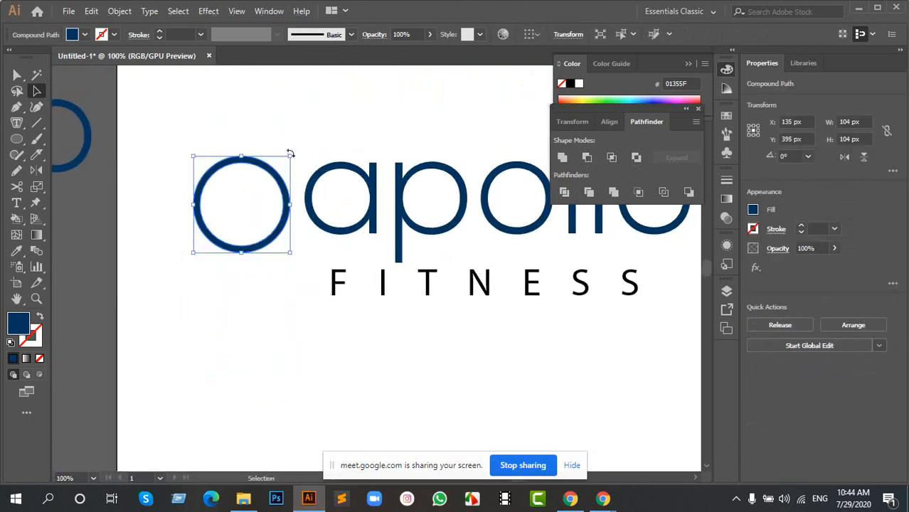
Step: Scale the ring proportionally to about 72 px and place it above the apollo text at about X 415 px, Y 265 px
click(282, 158)
click(274, 168)
drag(288, 158, 277, 169)
drag(450, 217, 339, 266)
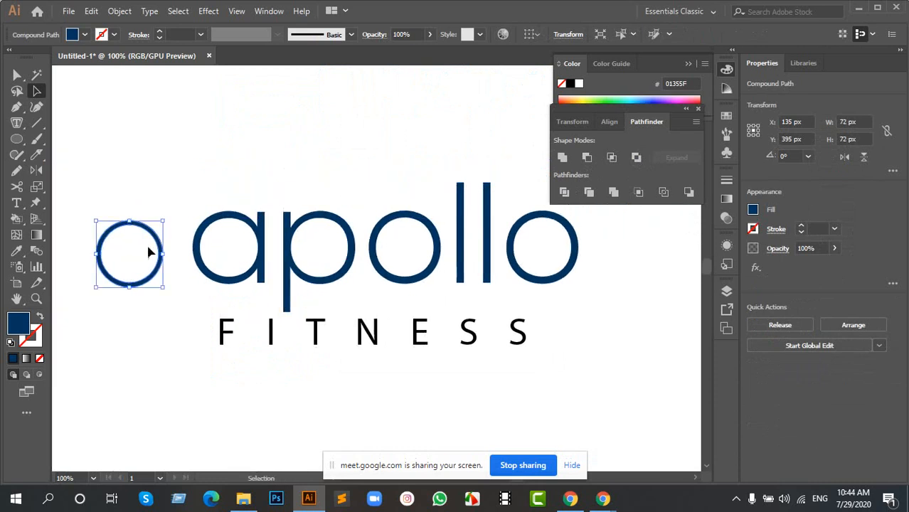
drag(156, 239, 415, 119)
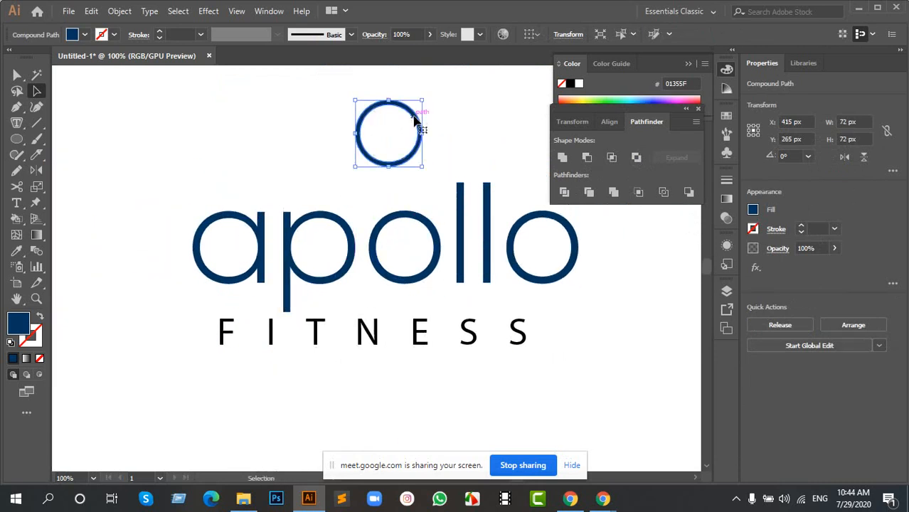
Step: Compare the ring with the outlined letter o beneath it and delete the ring
scroll(406, 211, up, 2)
click(432, 225)
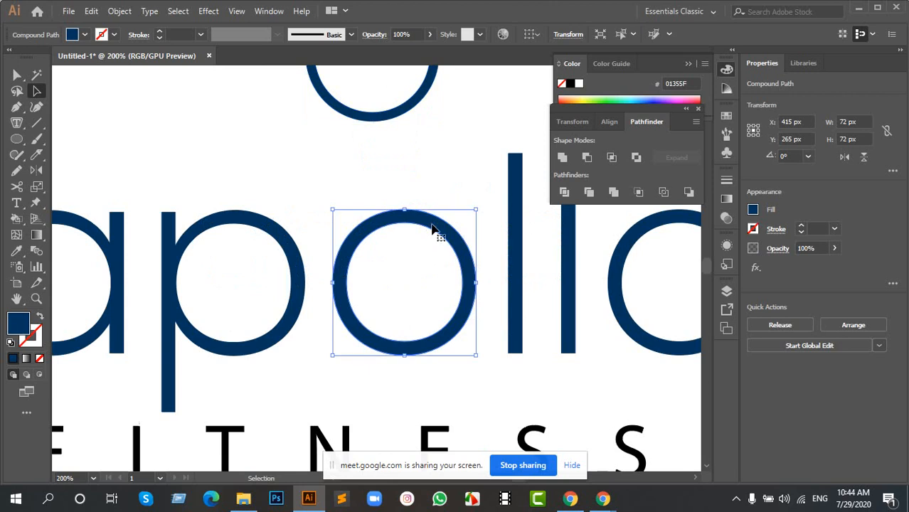
drag(430, 175, 418, 265)
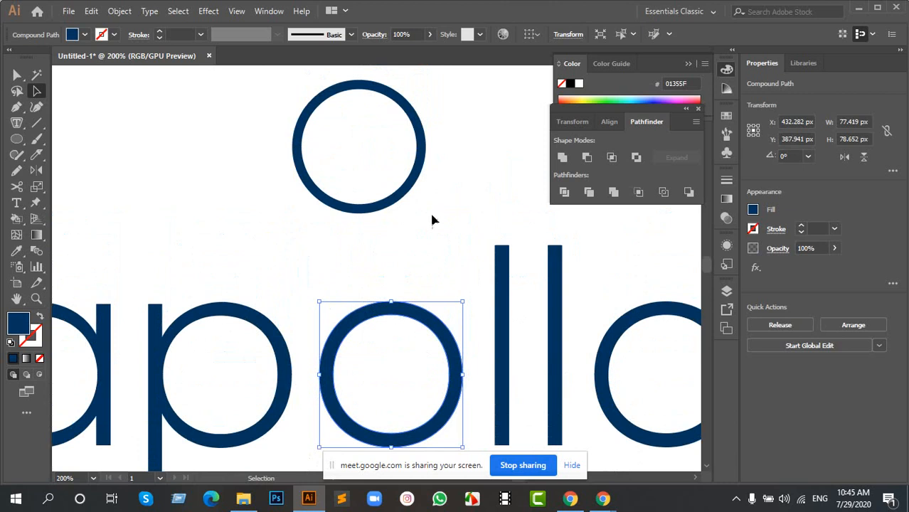
drag(264, 121, 414, 162)
key(Delete)
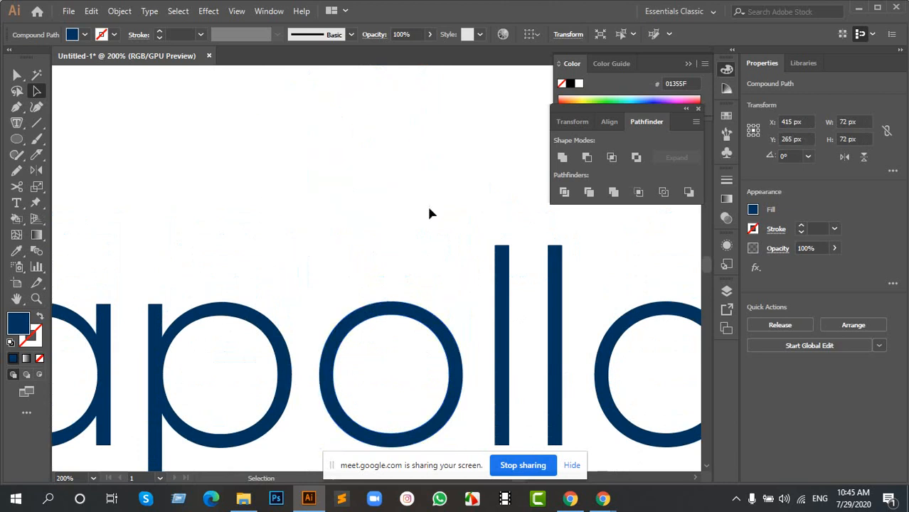
Step: Compare the reference logo image up close with the apollo text and place it beside the text at about X 1116 px, Y 336 px
scroll(258, 292, down, 2)
scroll(319, 349, down, 2)
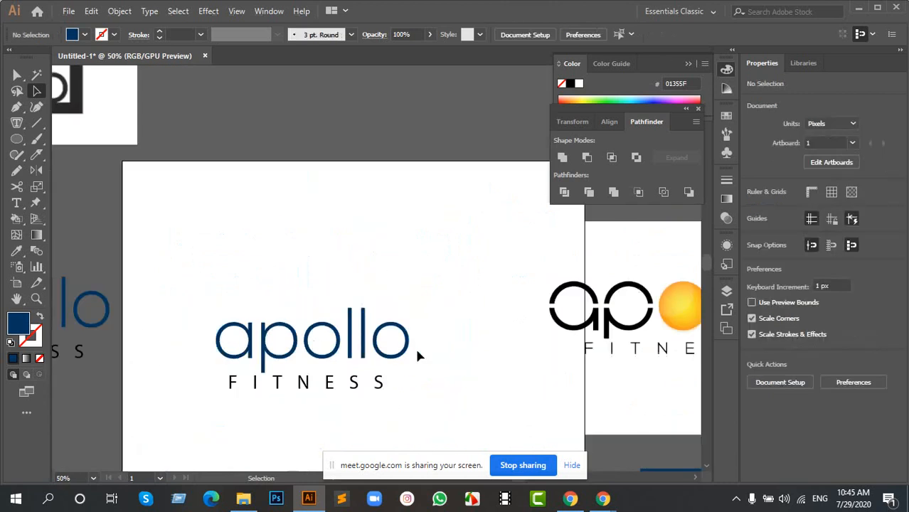
drag(502, 266, 488, 250)
click(390, 331)
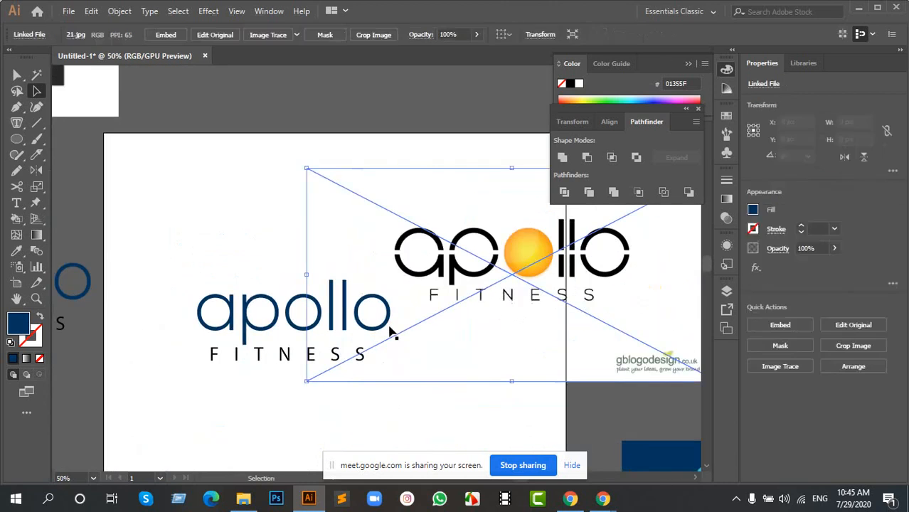
scroll(209, 311, up, 2)
drag(355, 215, 222, 291)
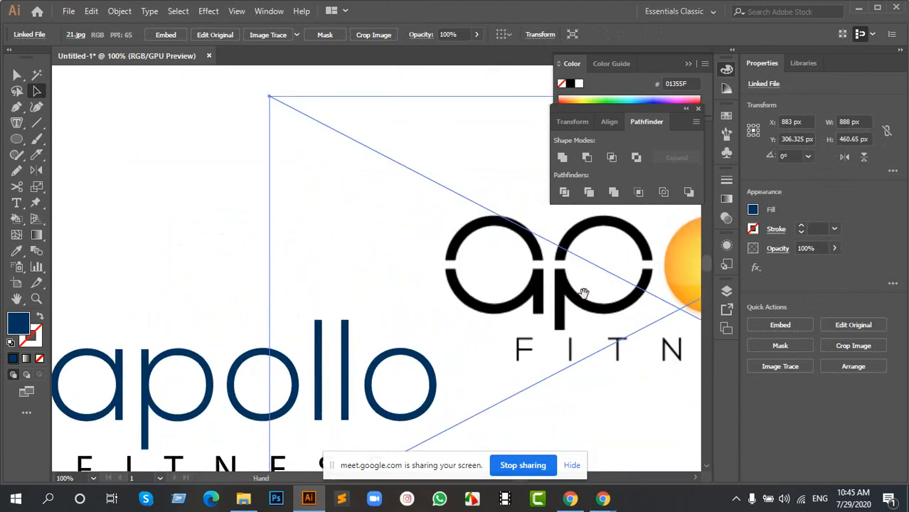
drag(585, 290, 239, 291)
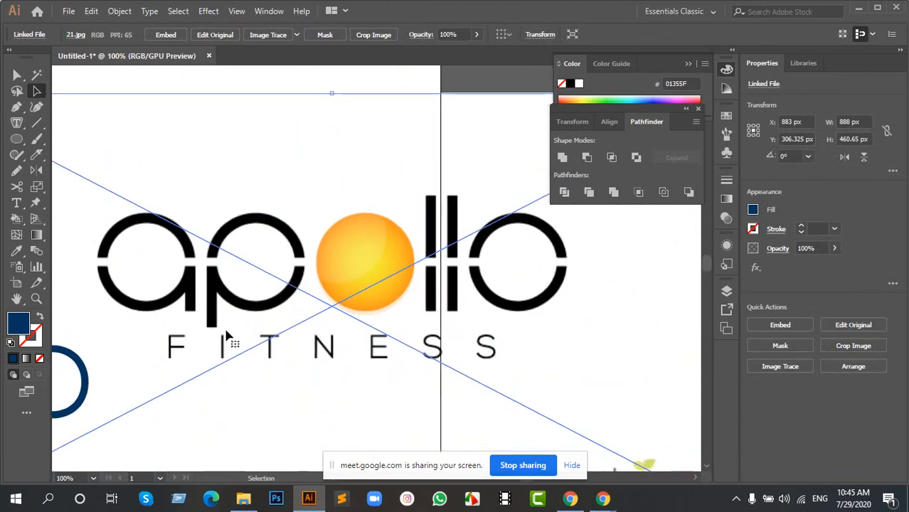
drag(177, 370, 562, 319)
drag(352, 215, 568, 243)
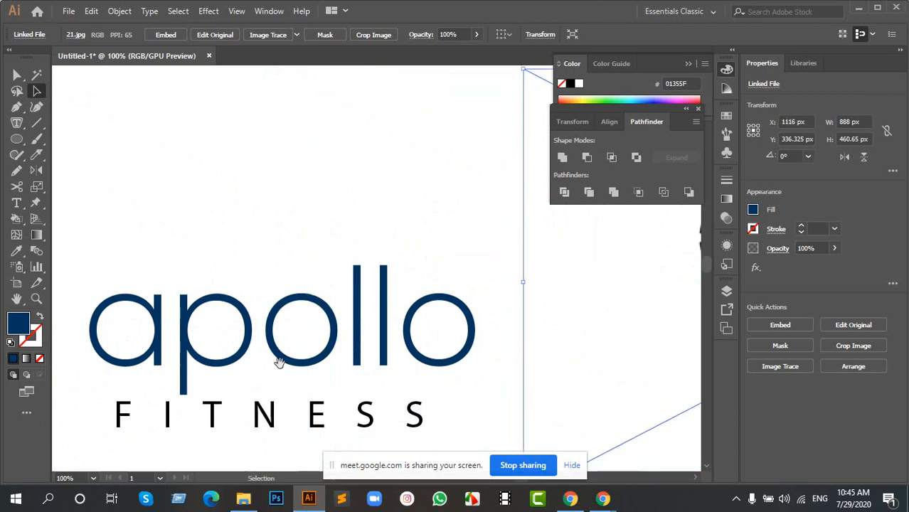
Step: Delete the two anchor points at the top of the first letter a's stem
drag(278, 361, 363, 295)
scroll(229, 250, up, 4)
click(297, 217)
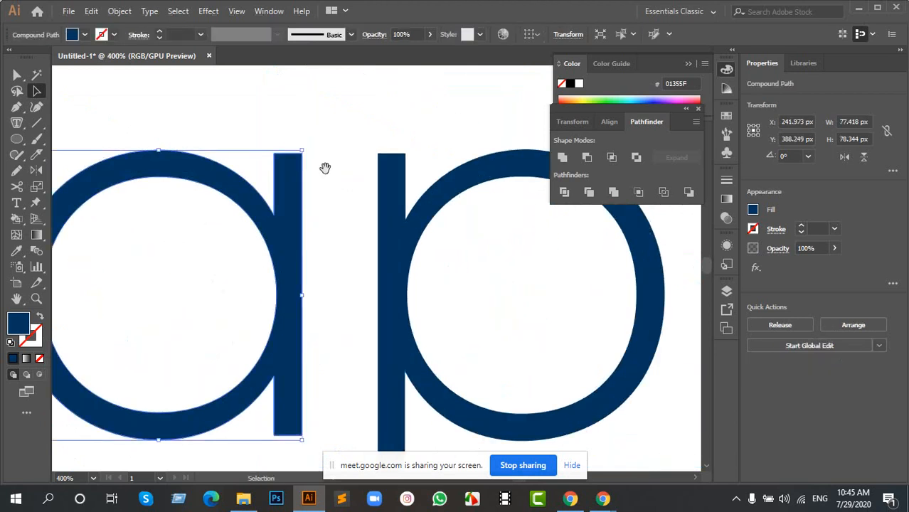
drag(324, 166, 300, 211)
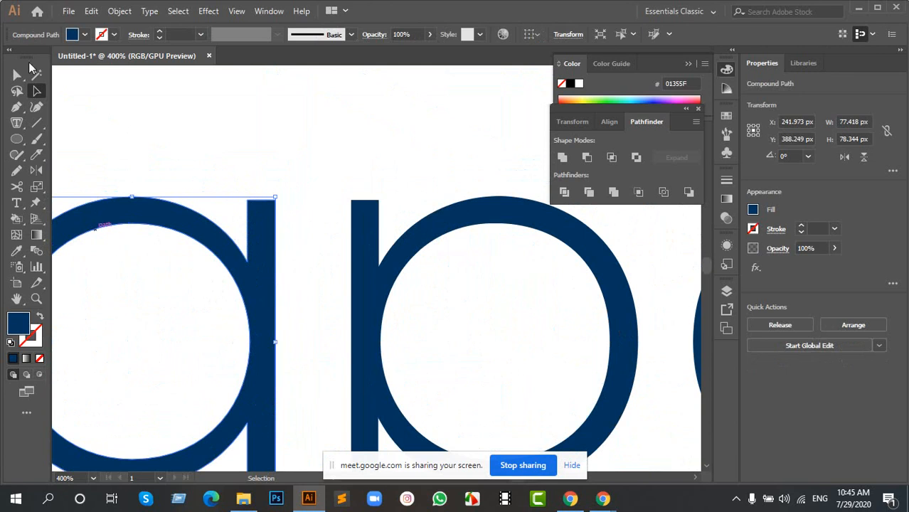
key(a)
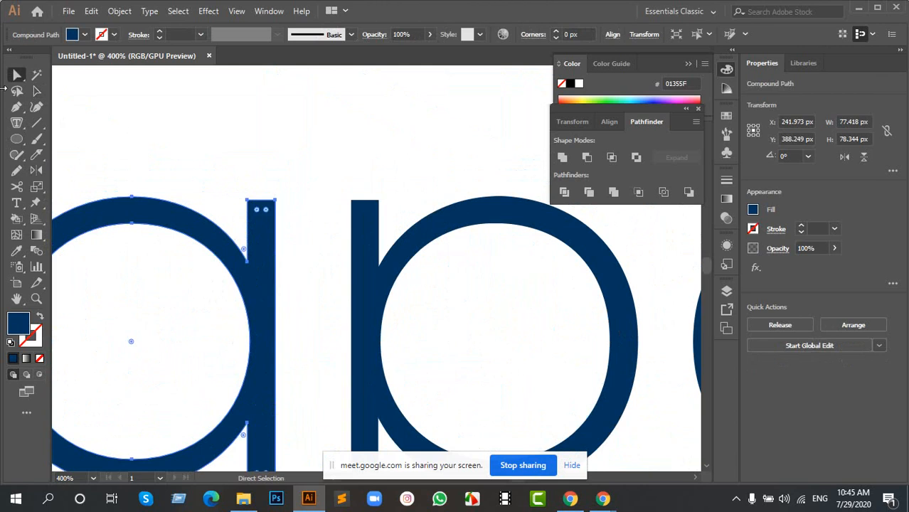
drag(287, 231, 359, 179)
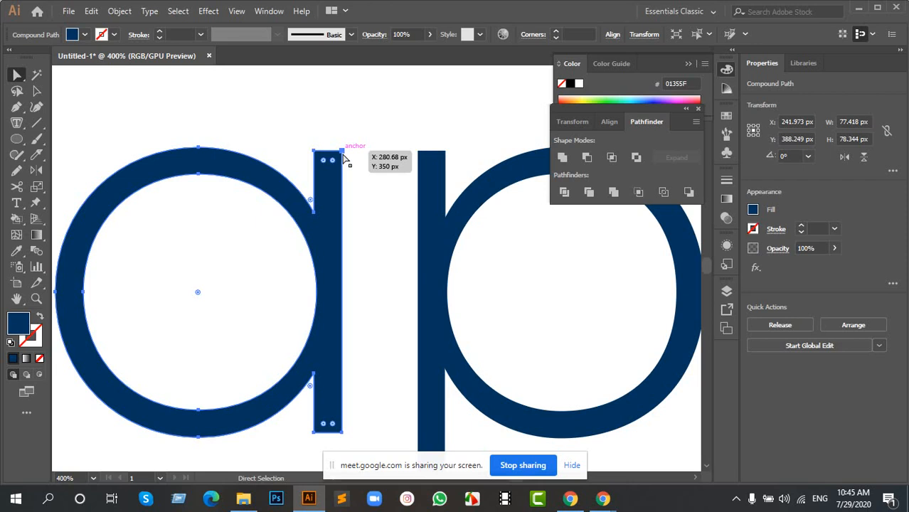
key(minus)
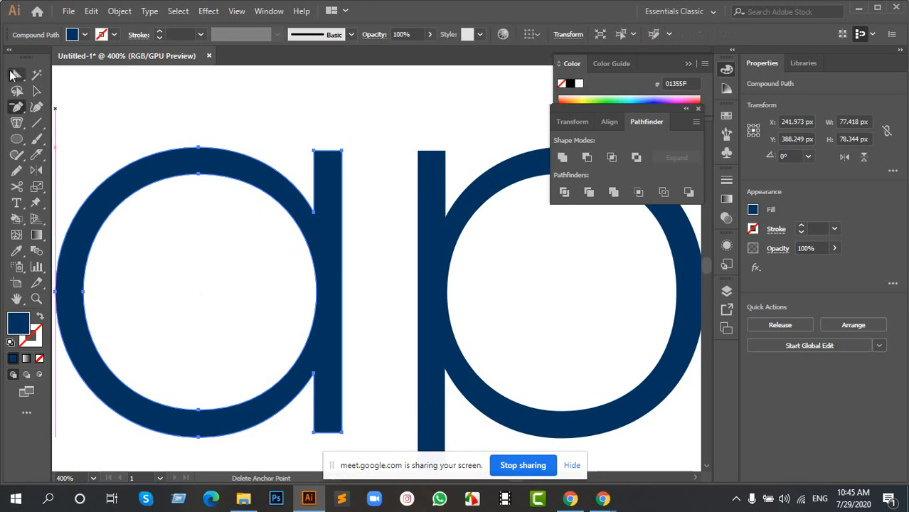
click(342, 151)
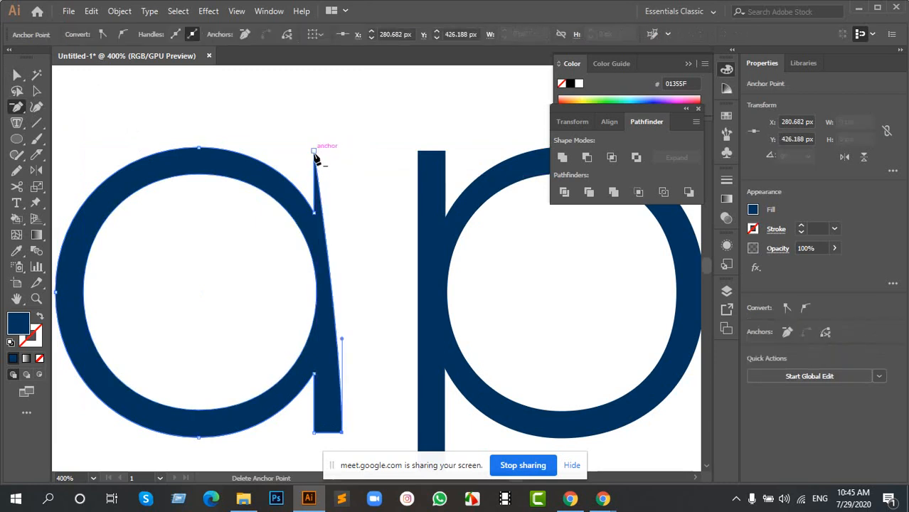
click(315, 152)
Step: Lengthen the upward curve handle of the a's stem and move the anchor joining bowl and stem to X 274 px, Y 366 px
scroll(348, 274, down, 4)
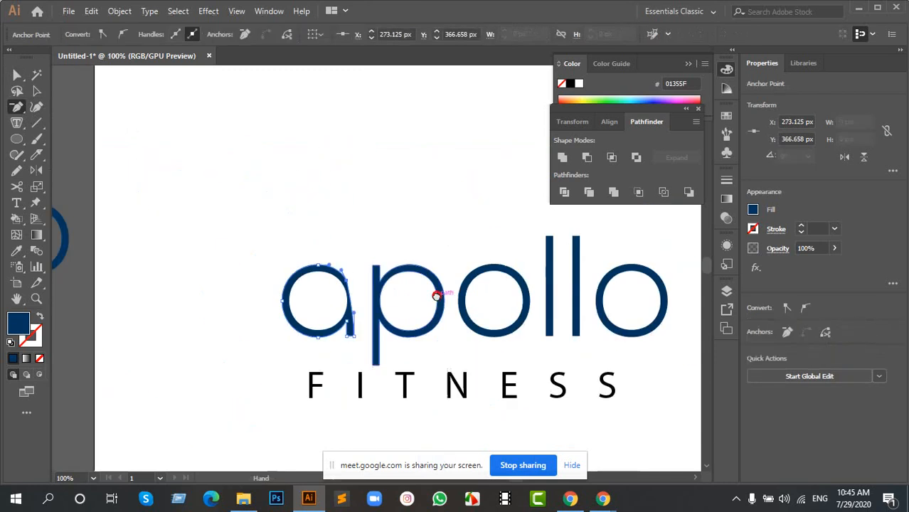
drag(436, 294, 375, 295)
key(a)
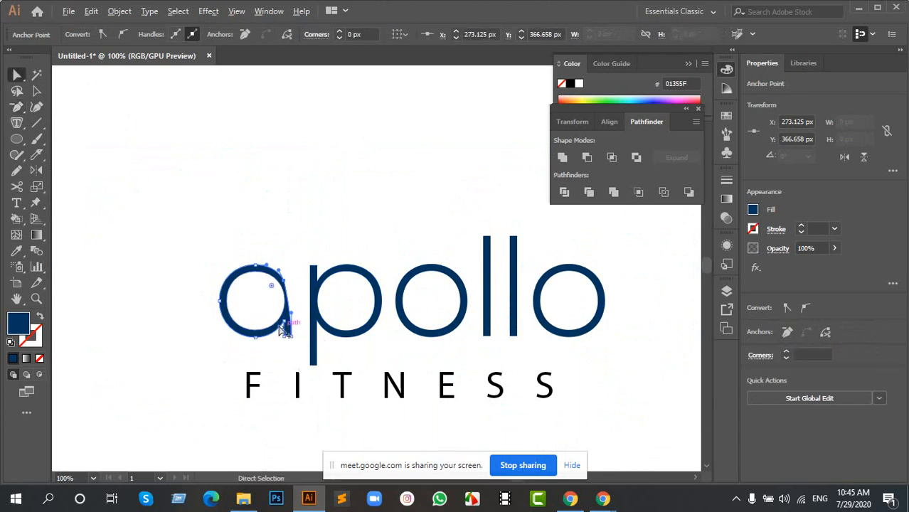
scroll(281, 317, up, 3)
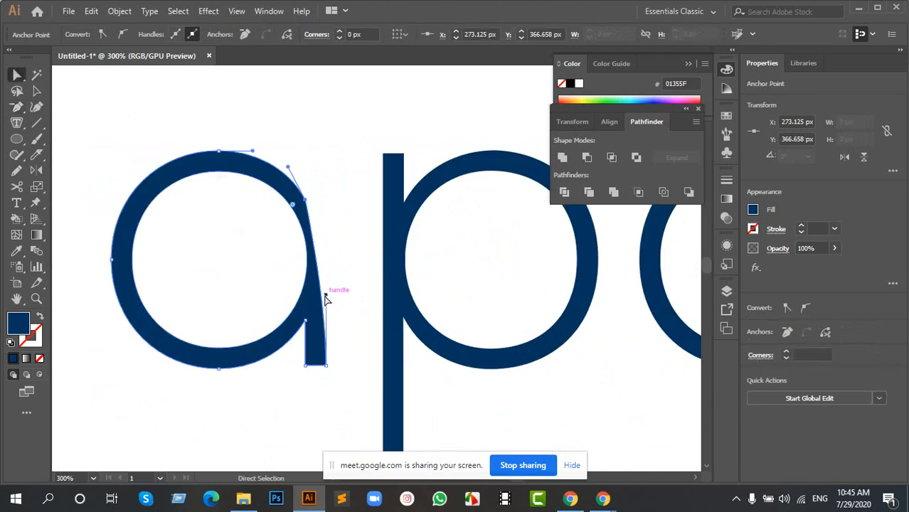
drag(324, 297, 327, 237)
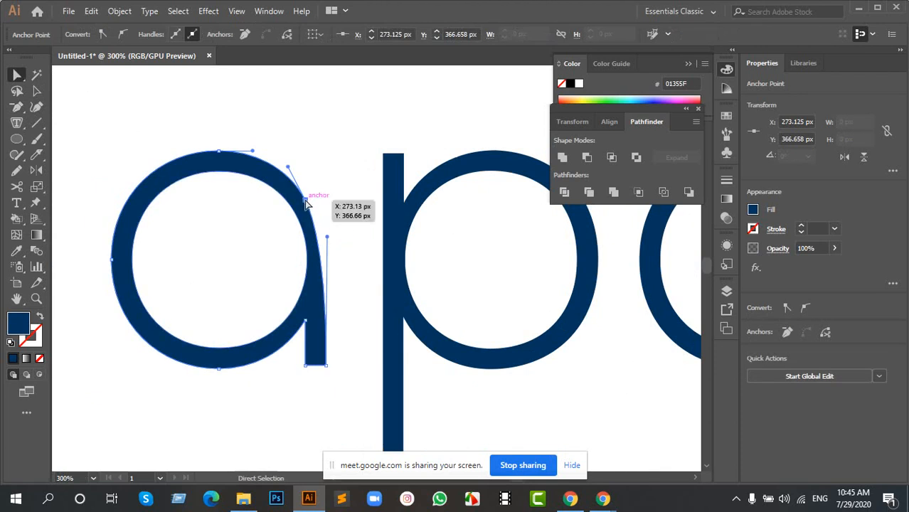
drag(305, 200, 308, 199)
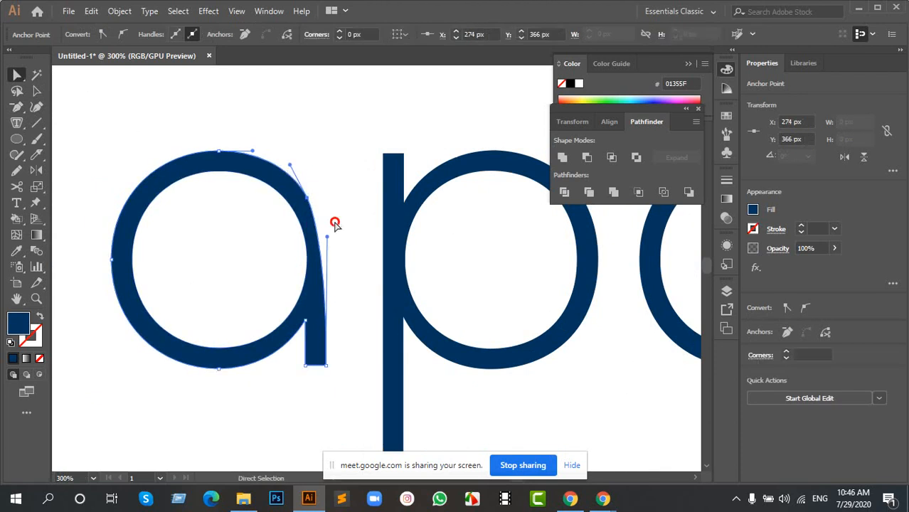
Step: Pull the a's stem curve handle further up and outward to round the outer edge between bowl and stem
click(335, 222)
click(324, 249)
key(ctrl+equal)
key(ctrl+equal)
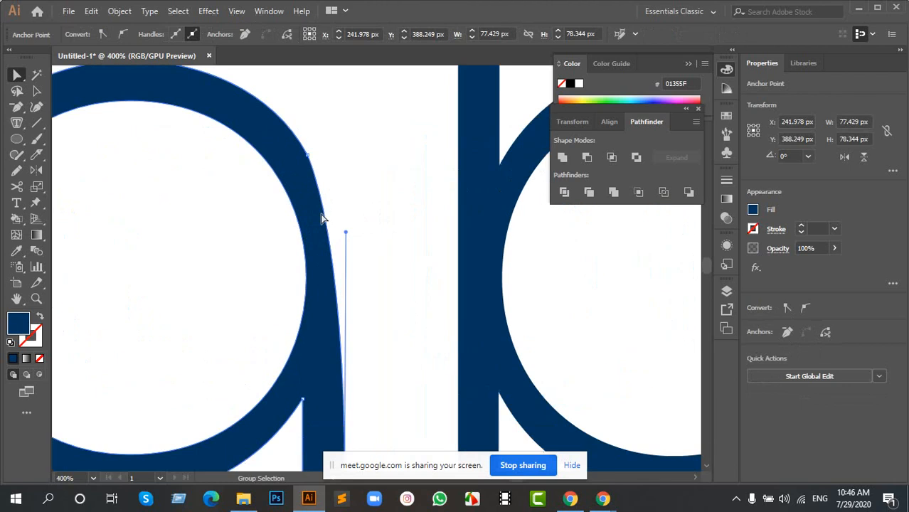
click(307, 154)
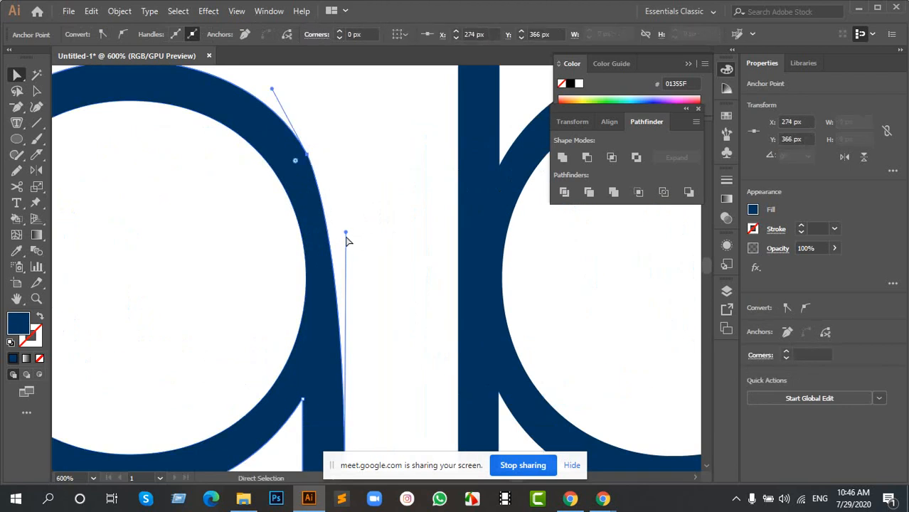
drag(346, 233, 364, 214)
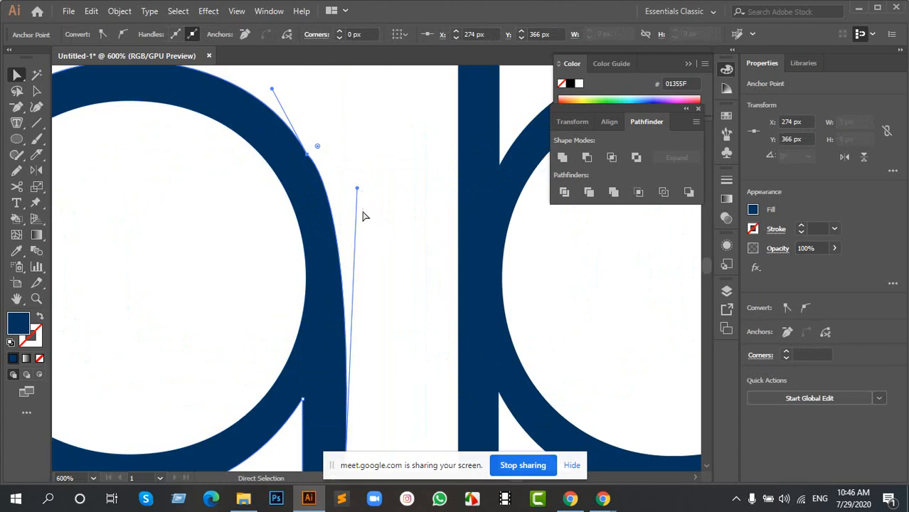
Step: Move the reference image over the apollo text, centred at X 713 px, Y 372.325 px
scroll(364, 213, down, 3)
click(374, 313)
scroll(377, 293, down, 3)
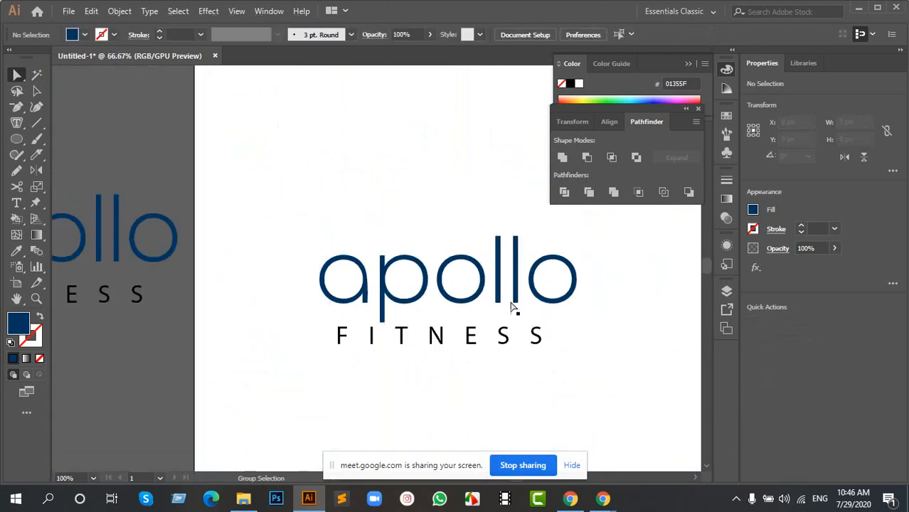
drag(524, 288, 305, 327)
drag(518, 279, 268, 301)
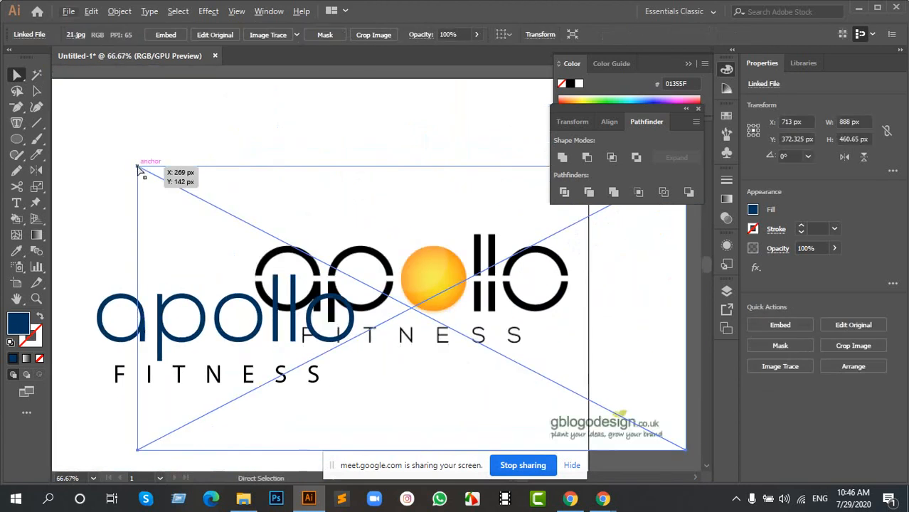
key(alt+v)
click(187, 128)
click(247, 212)
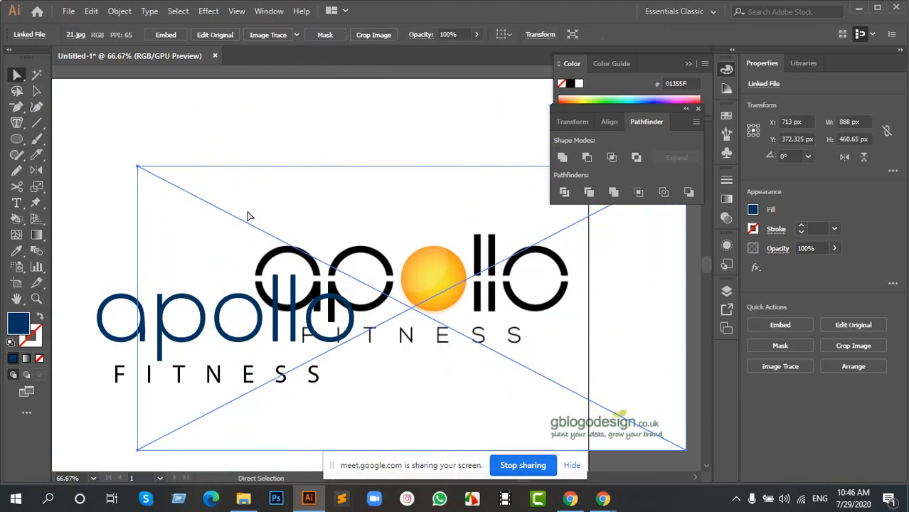
Step: Scale the reference image down to 466 px wide and move it to X 312 px, Y 333.869 px, overlapping the apollo text
key(ctrl+Tab)
drag(137, 167, 267, 233)
drag(210, 219, 395, 222)
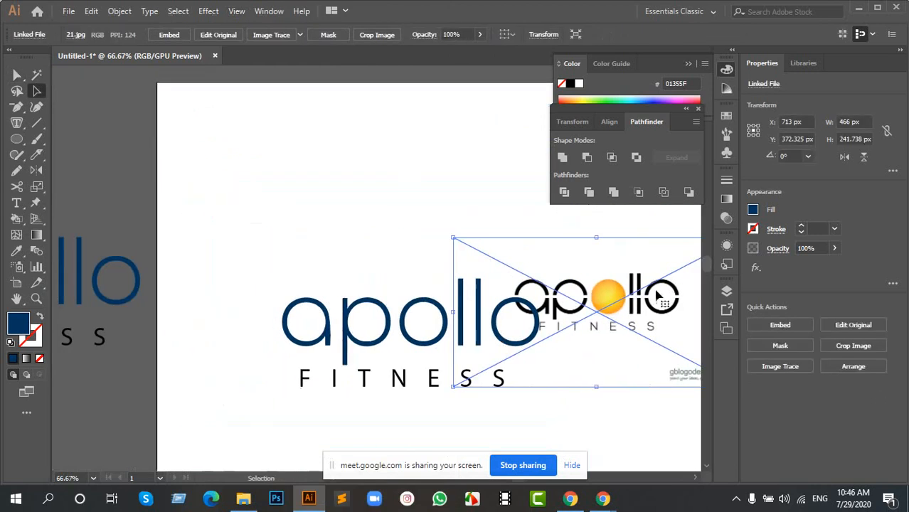
drag(630, 288, 369, 258)
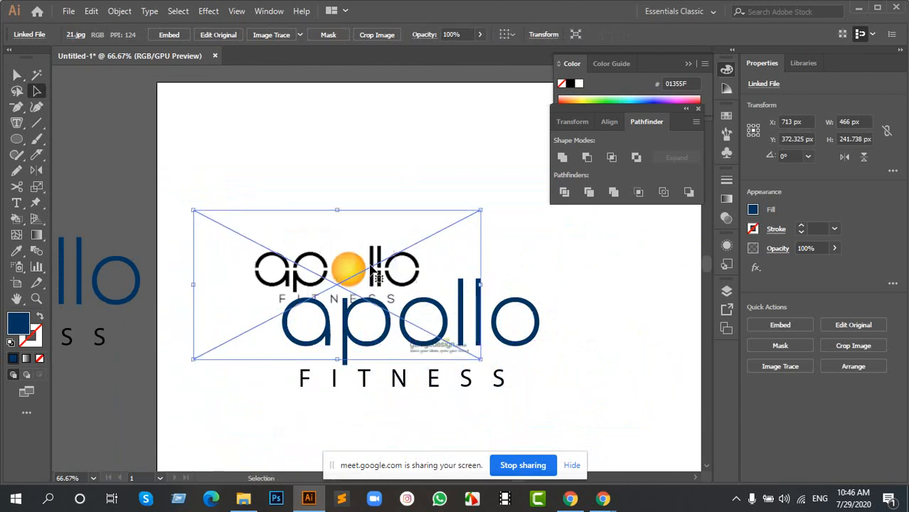
Step: Compare the edited a with the reference a up close and move the reference image below FITNESS to X 496 px, Y 626.869 px
scroll(324, 310, up, 4)
drag(224, 166, 278, 182)
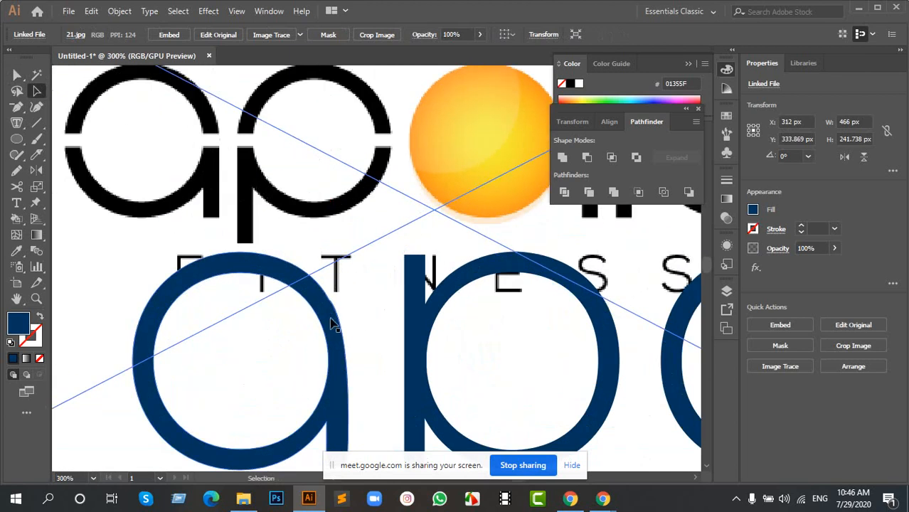
drag(334, 325, 385, 258)
click(390, 311)
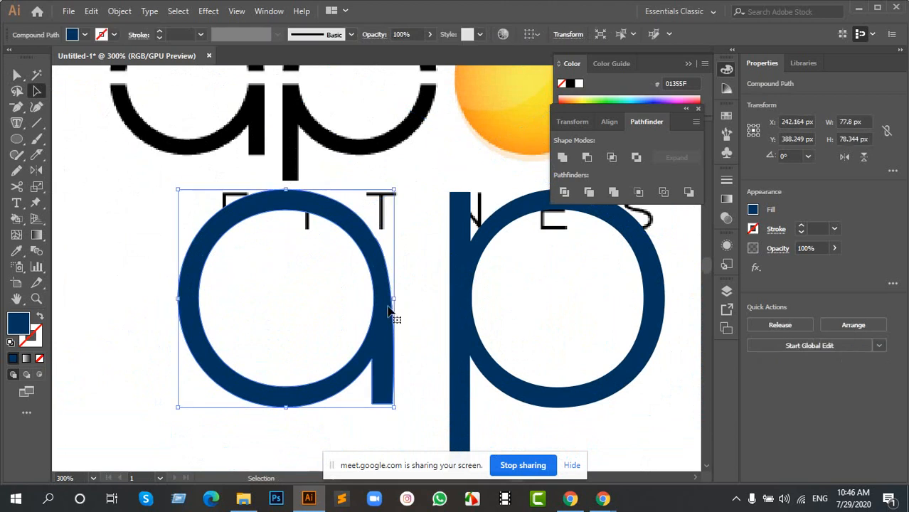
scroll(373, 255, down, 3)
drag(402, 185, 586, 443)
drag(499, 337, 381, 317)
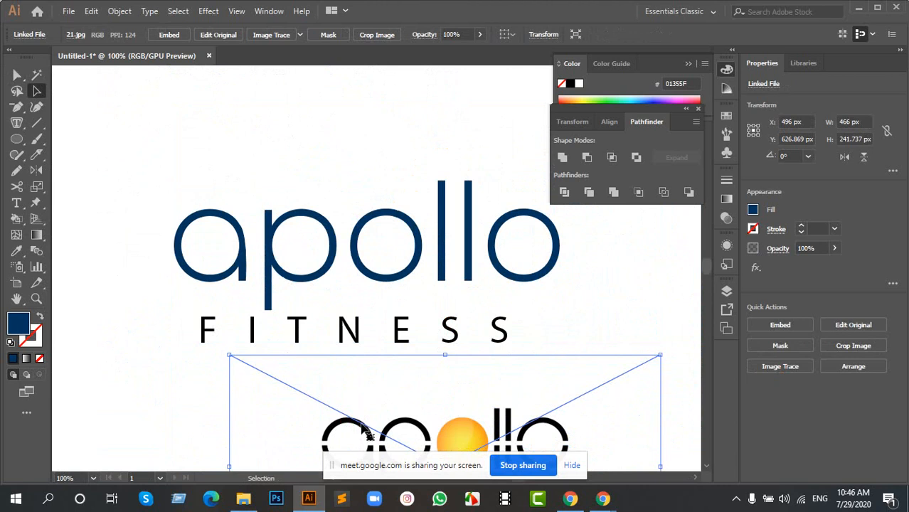
drag(362, 427, 505, 421)
Step: Undo the reference image's moves and scaling and the a's anchor edits, back to the full-height straight stem, and clear the selection
key(ctrl+z)
key(ctrl+z)
key(ctrl+z)
key(ctrl+z)
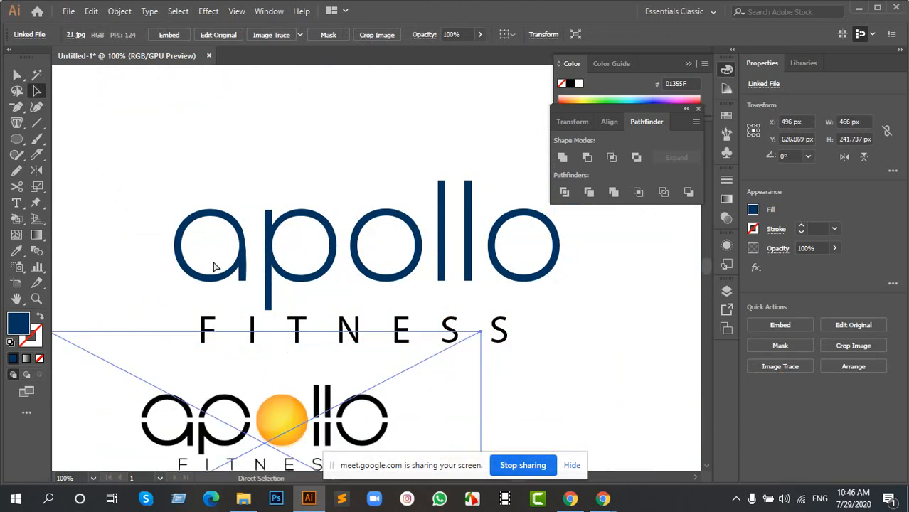
key(ctrl+z)
key(ctrl+z)
key(ctrl+z)
key(ctrl+z)
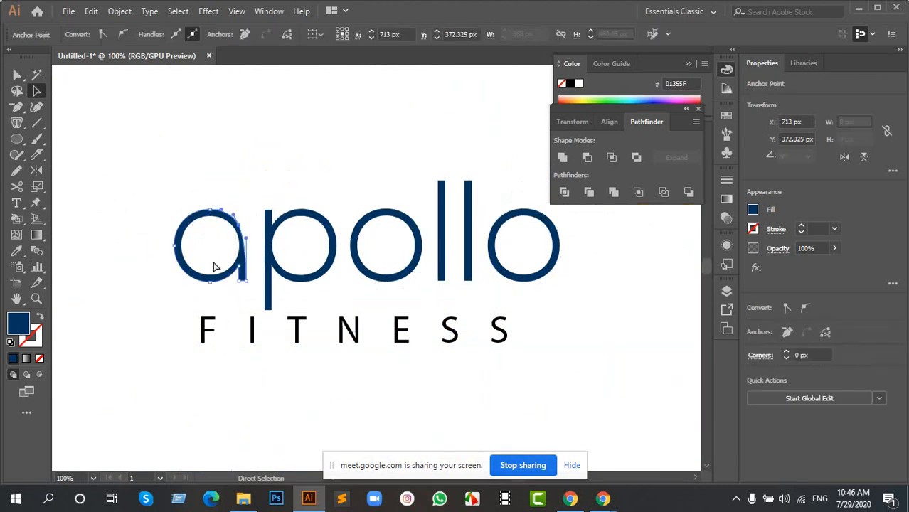
click(229, 190)
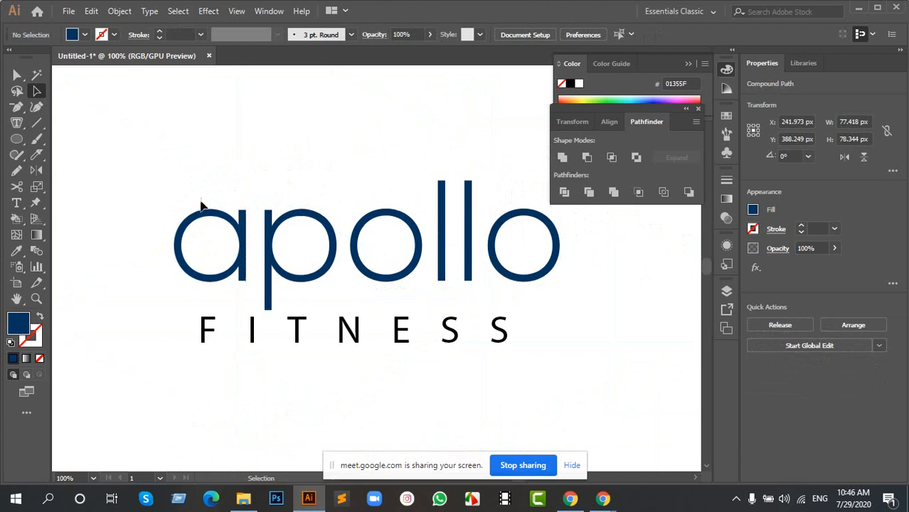
Step: Draw a 78 px dark blue circle from the centre of the first a's bowl
scroll(142, 215, up, 2)
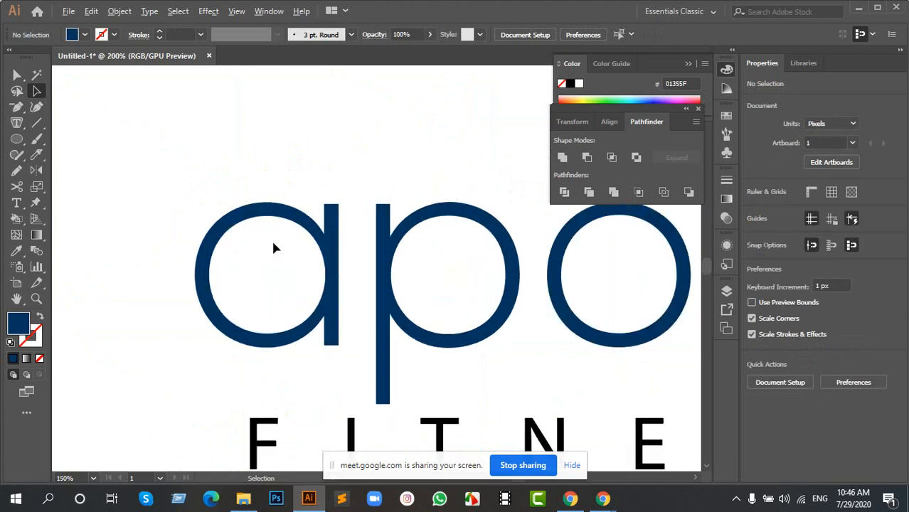
scroll(273, 245, up, 2)
key(l)
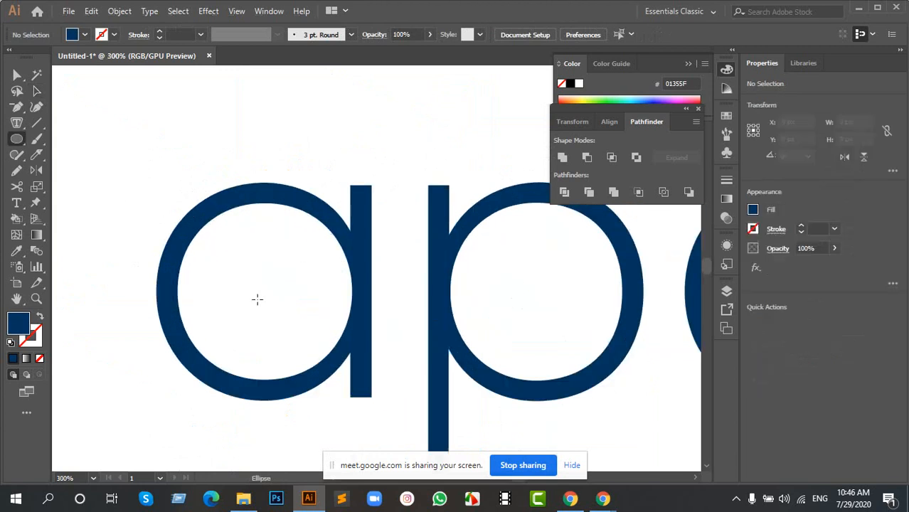
drag(260, 299, 316, 407)
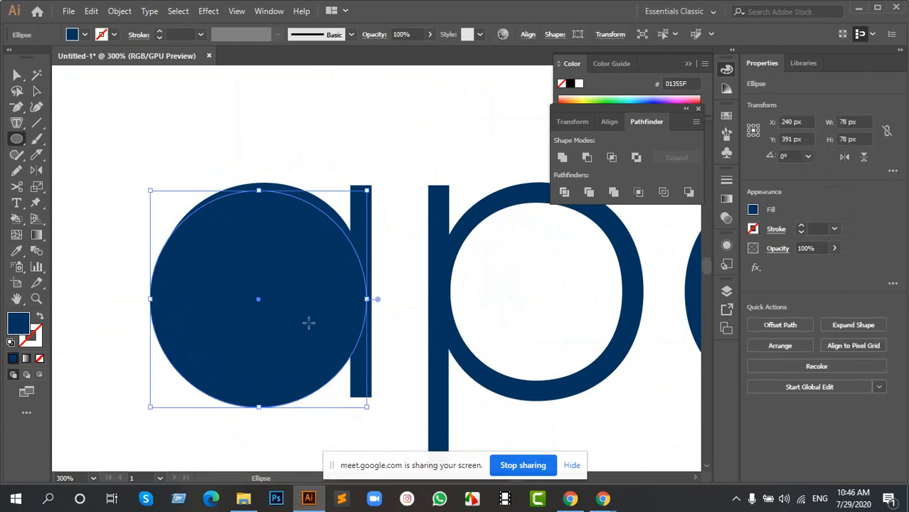
Step: Move the circle up to X 240 px, Y 387 px and check its outer edge against the a's stem
key(v)
scroll(318, 331, up, 2)
drag(326, 326, 364, 299)
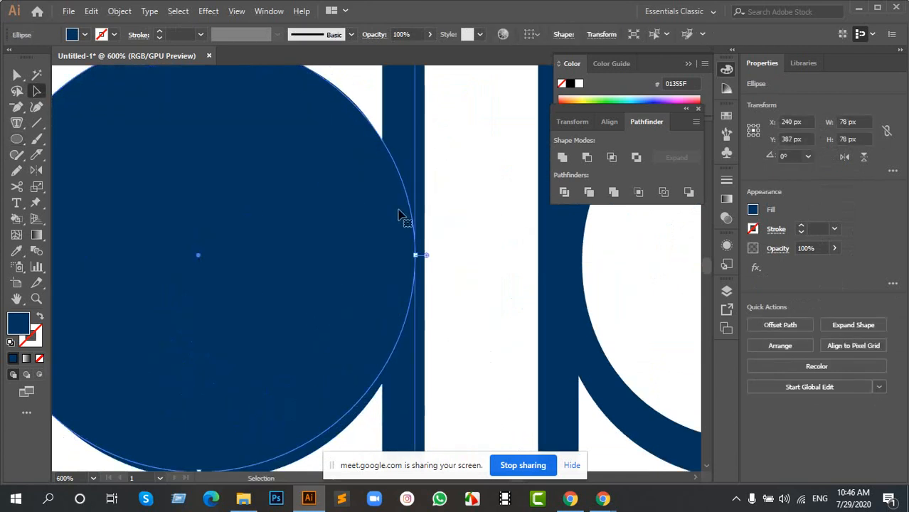
scroll(445, 288, down, 2)
drag(446, 272, 352, 305)
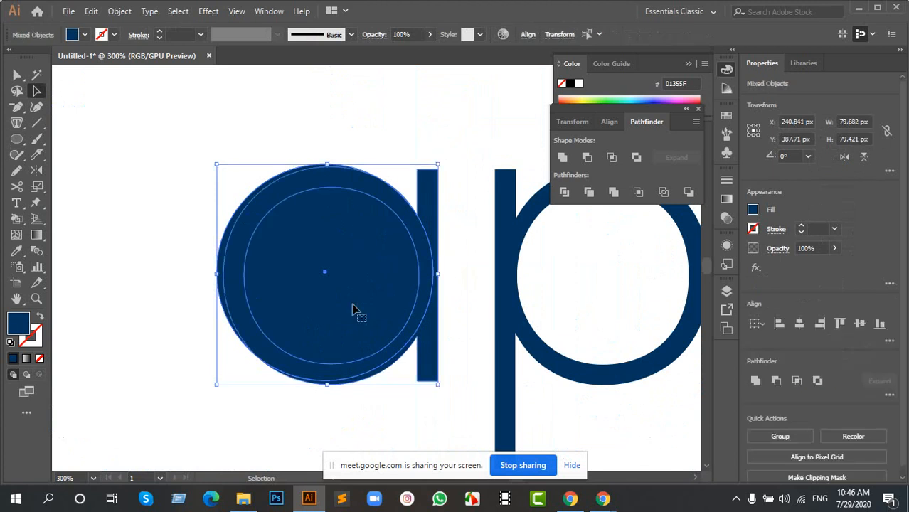
scroll(450, 274, up, 2)
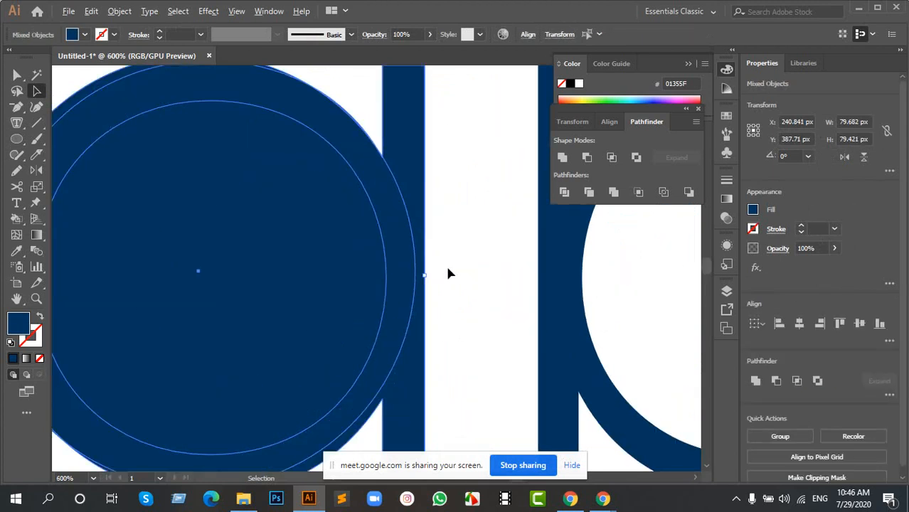
click(442, 270)
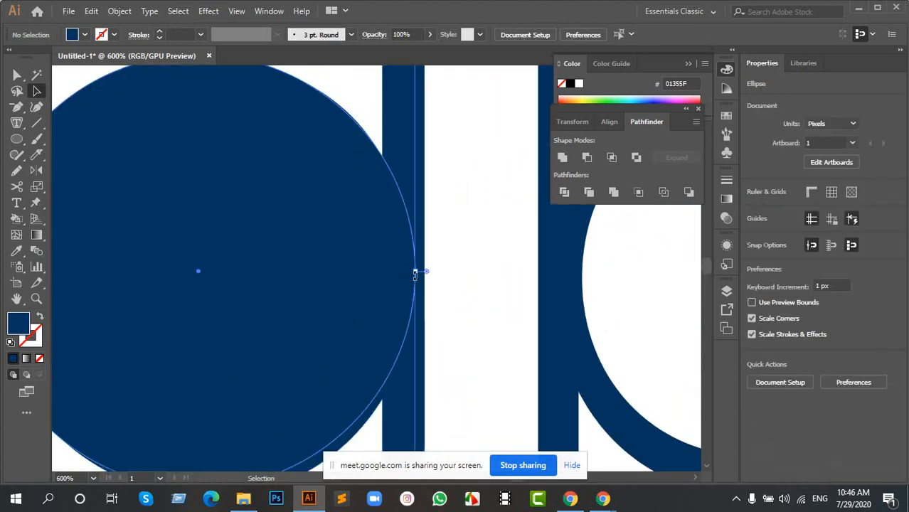
click(416, 271)
drag(398, 285, 394, 287)
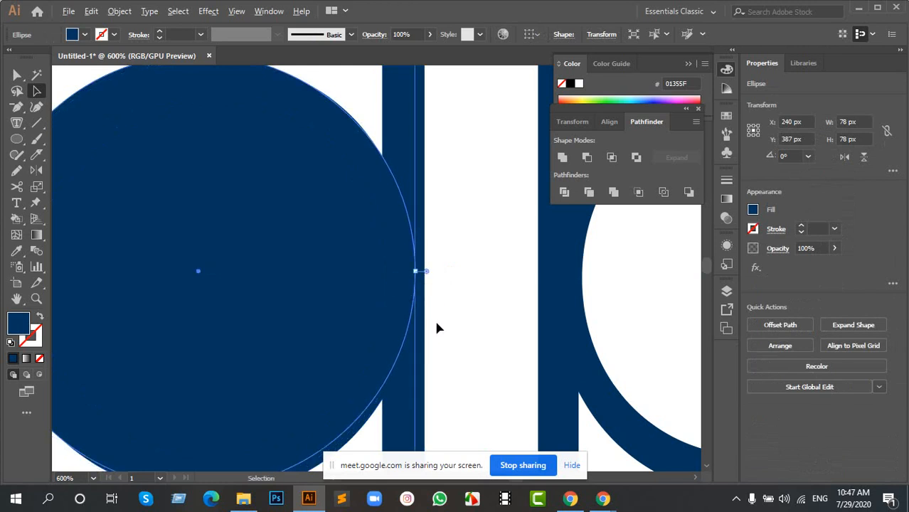
Step: Try to match the a's bowl and stem with two offset copies of the 78 px circle
drag(401, 184, 354, 170)
drag(288, 181, 411, 301)
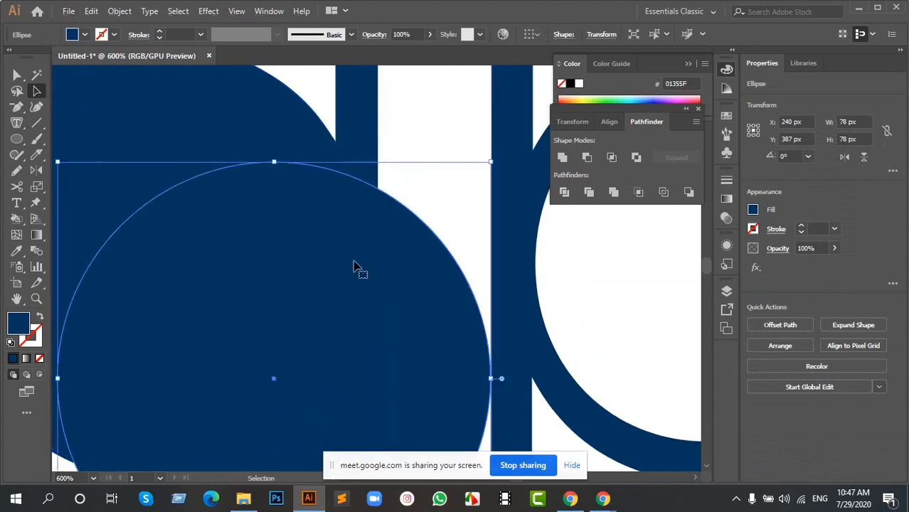
drag(348, 250, 267, 177)
mouse_move(336, 230)
mouse_down()
mouse_move(322, 217)
mouse_move(333, 224)
mouse_up()
drag(242, 282, 348, 277)
scroll(266, 265, down, 1)
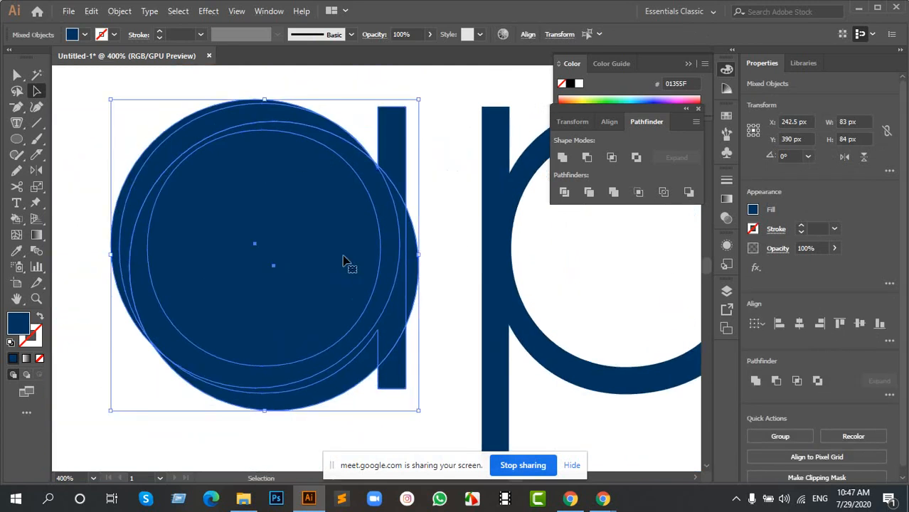
Step: Delete both circles covering the first a
click(428, 198)
click(217, 109)
key(Delete)
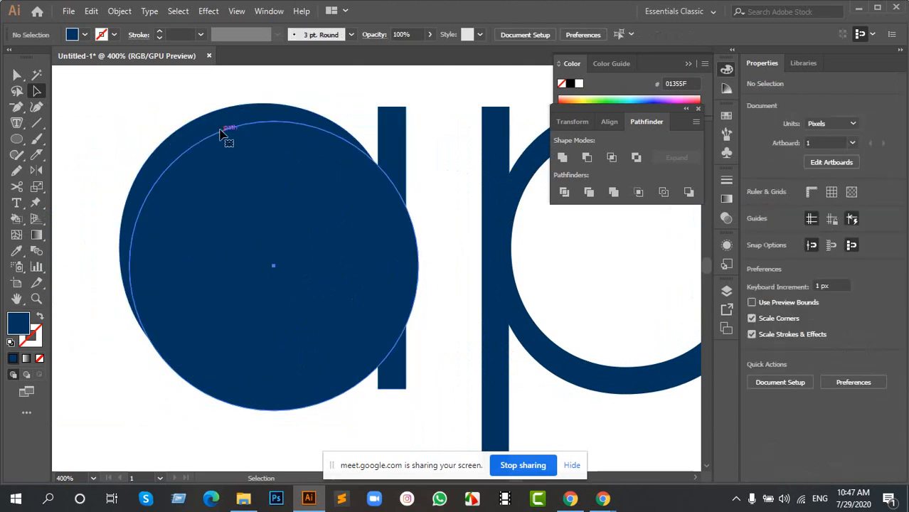
click(219, 127)
key(Delete)
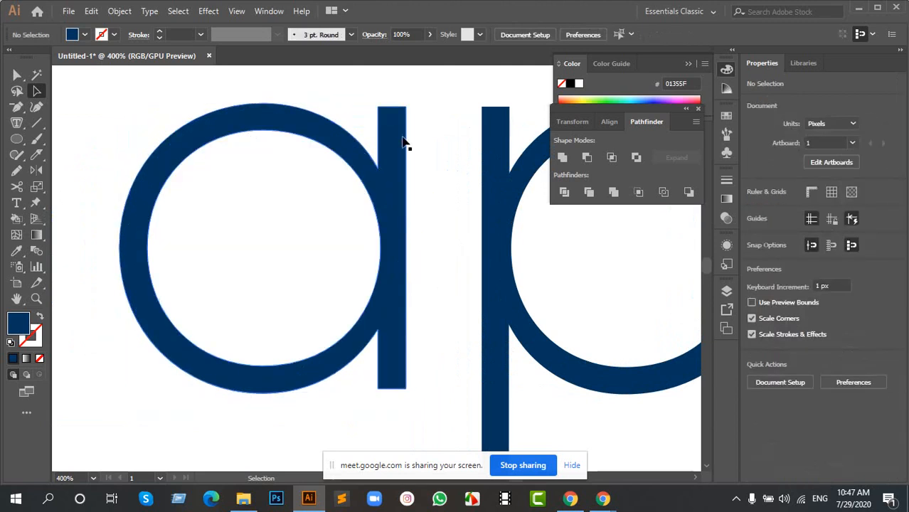
Step: Rotate a copy of the a to about 189.13° and nudge it to X 238.709 px over the original bowl
drag(402, 138, 369, 151)
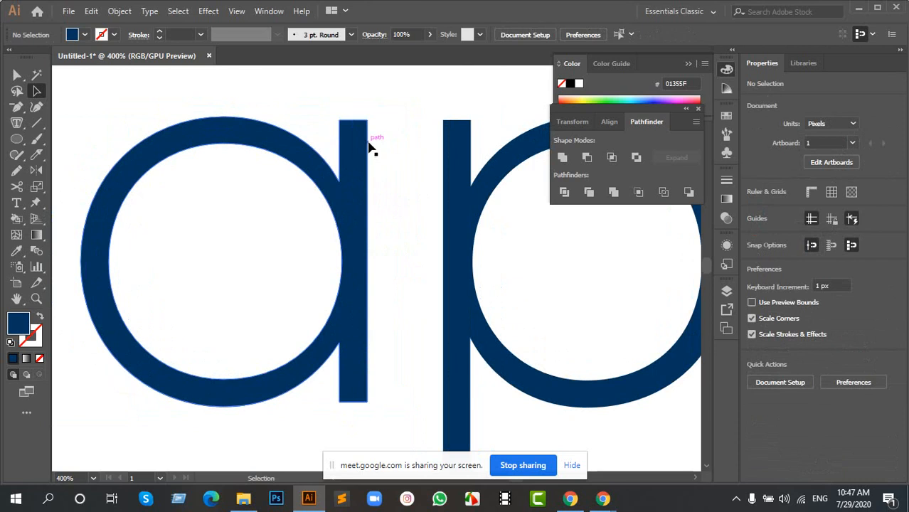
click(349, 215)
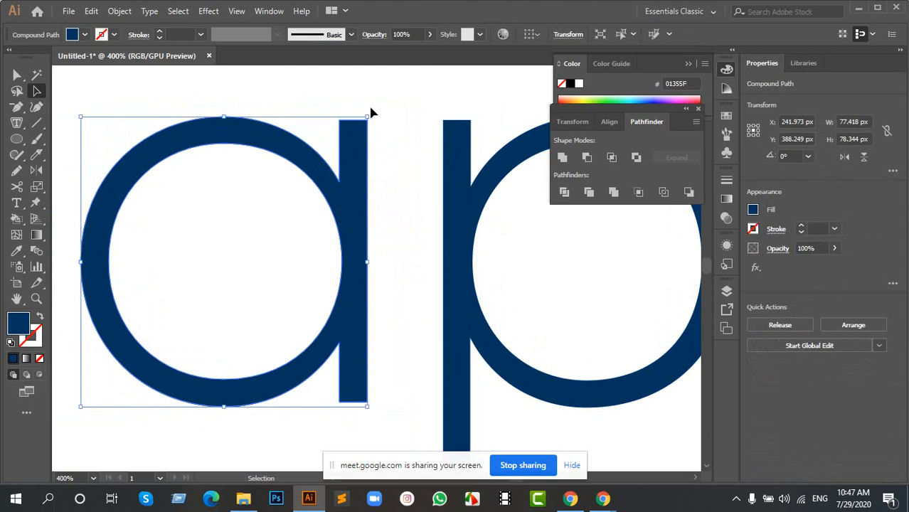
drag(371, 112, 190, 308)
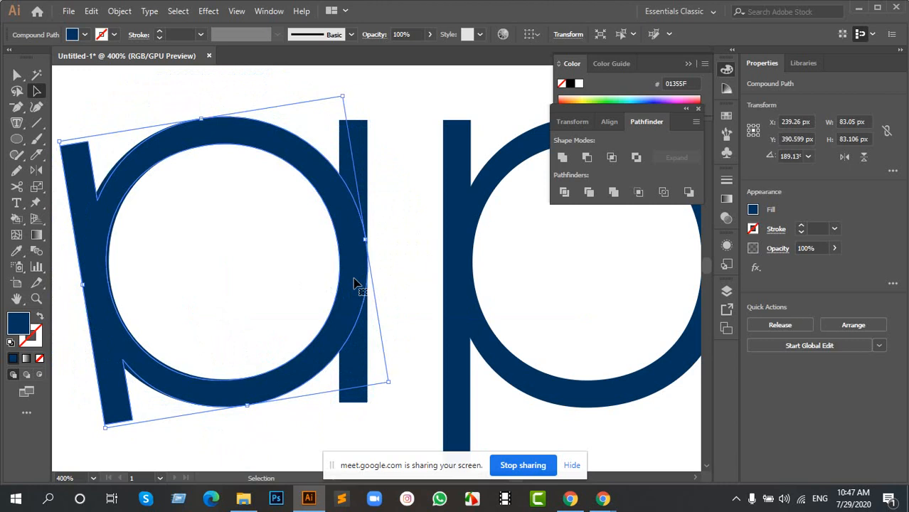
key(Left)
key(Left)
key(Left)
drag(330, 266, 336, 265)
Step: Delete the rotated copy of the a, leaving the upright original
drag(409, 246, 269, 286)
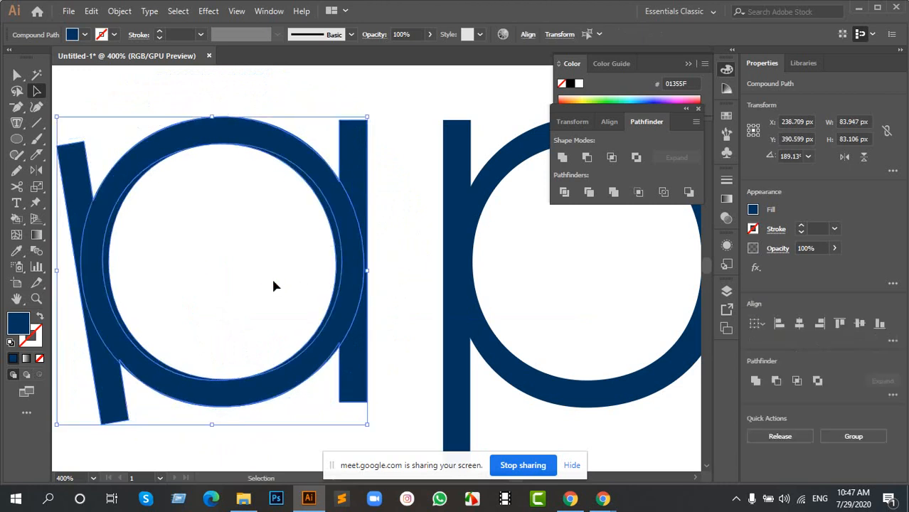
click(390, 263)
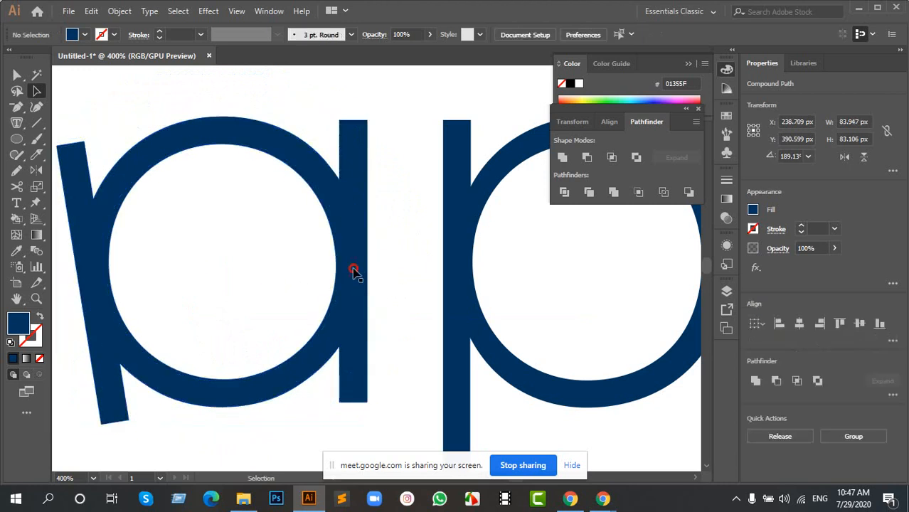
key(Delete)
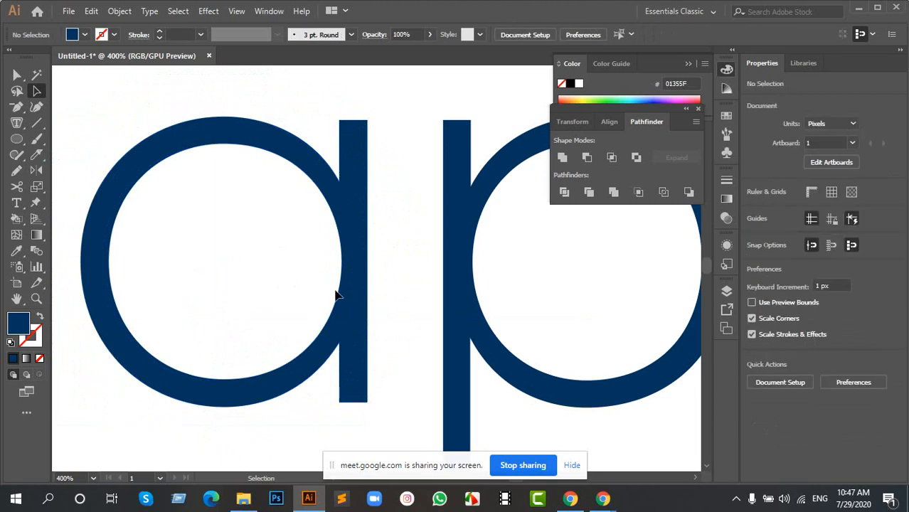
Step: Draw an 87 px circle over the a's bowl, scale it to 77 px and place it at X 241.5 px, Y 388.5 px
key(l)
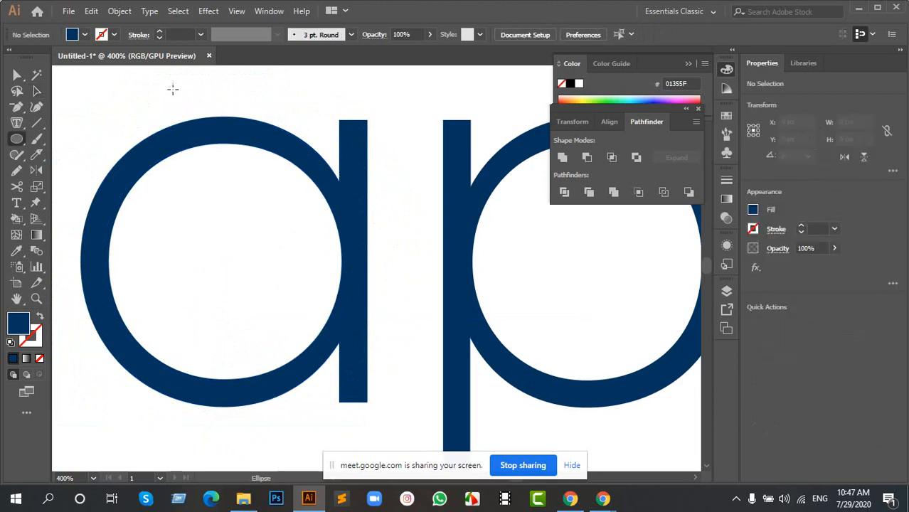
drag(178, 103, 342, 429)
key(a)
drag(432, 259, 305, 282)
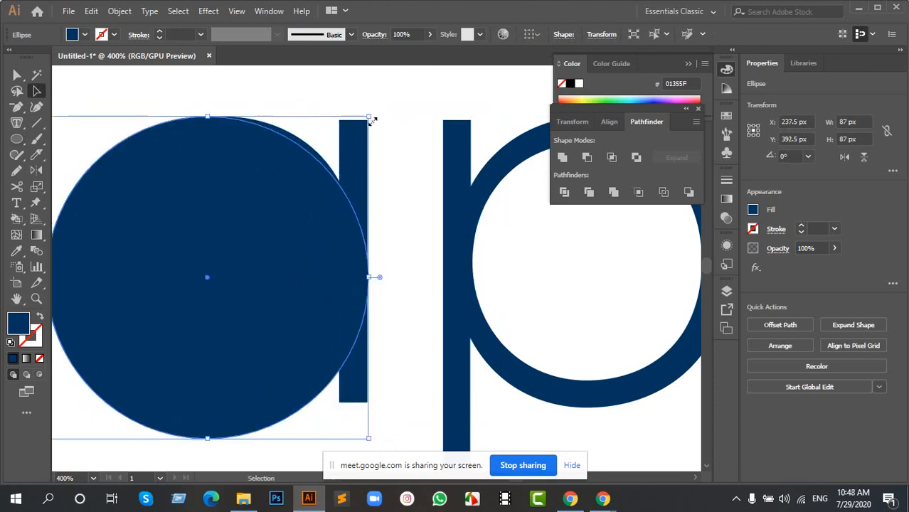
drag(369, 115, 333, 165)
mouse_move(273, 225)
mouse_down()
mouse_move(272, 217)
mouse_move(278, 224)
mouse_up()
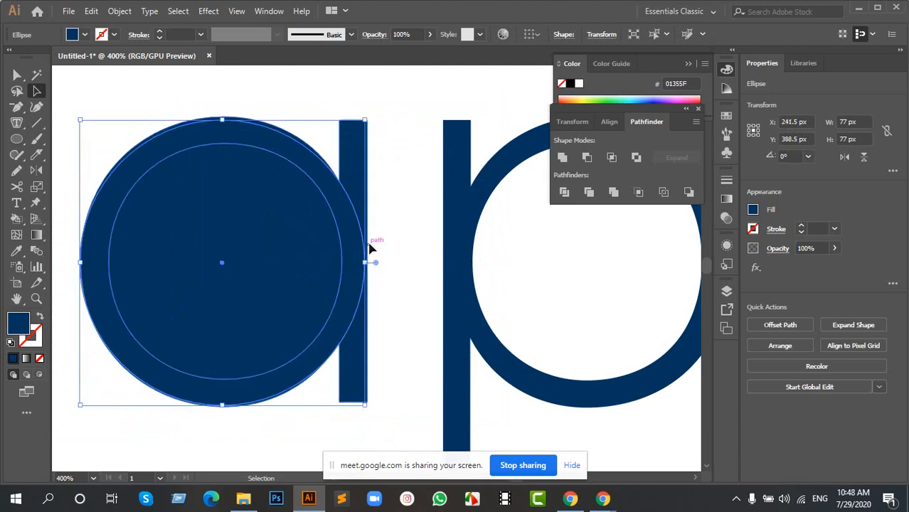
Step: Select the circle together with the a and remove the stem area outside the circle with the Shape Builder tool
shift+click(304, 262)
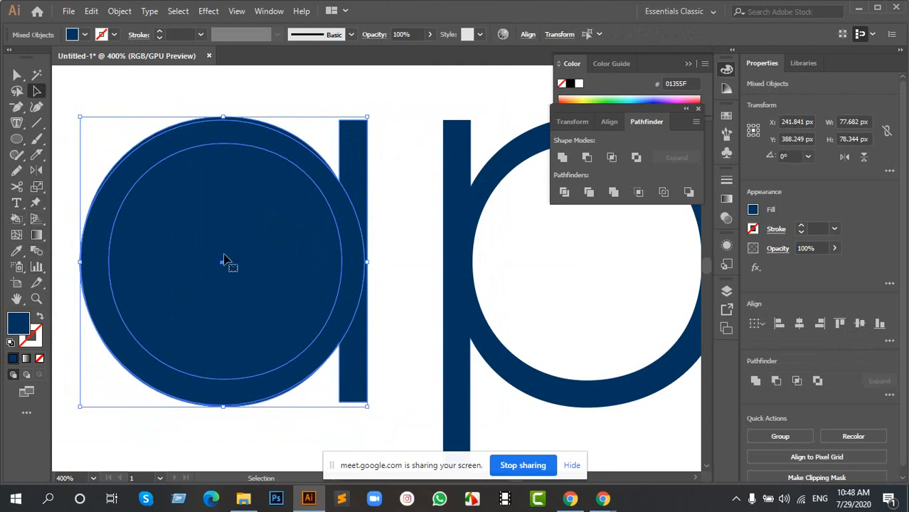
key(shift+m)
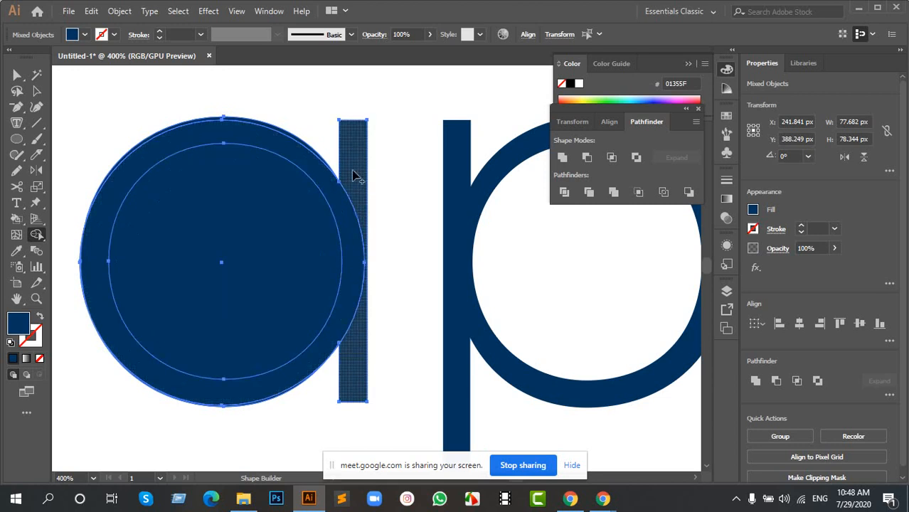
alt+click(353, 174)
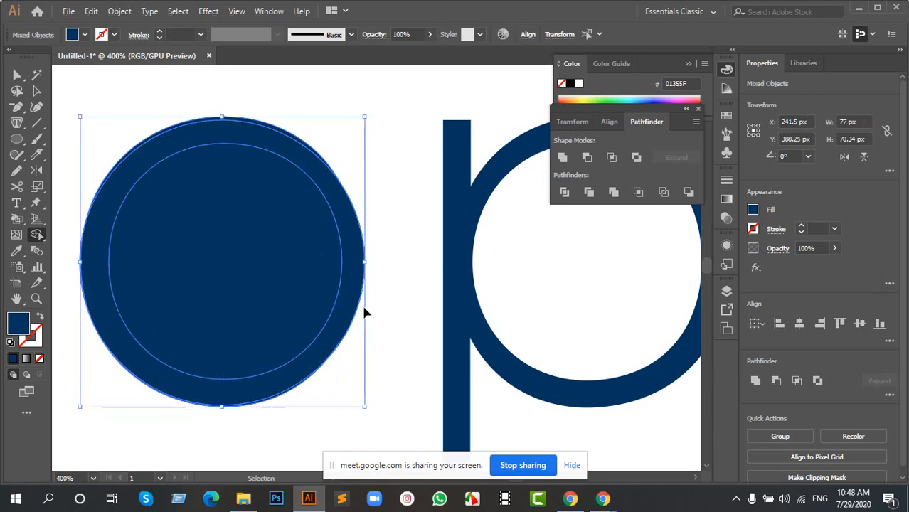
Step: Undo the last Shape Builder removal on the a and check the circle's right edge against the stem
key(ctrl+z)
key(a)
click(388, 264)
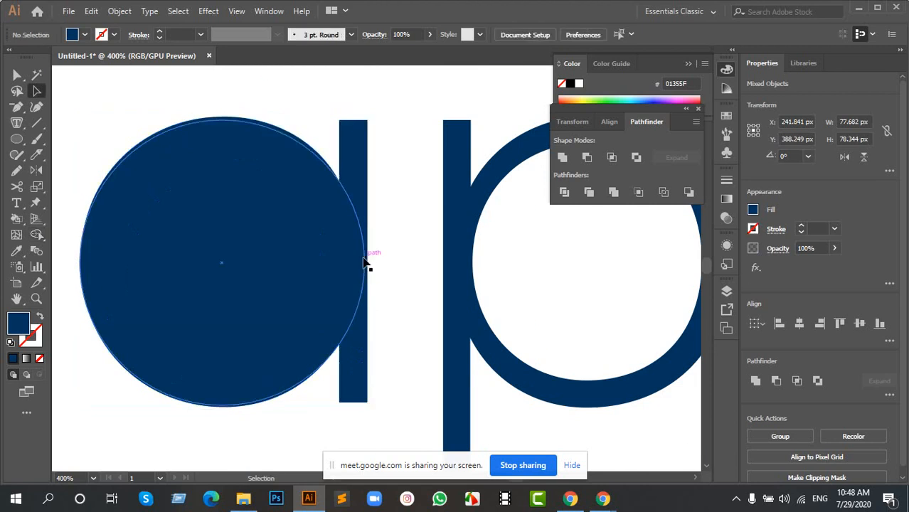
scroll(365, 260, up, 3)
scroll(361, 275, up, 6)
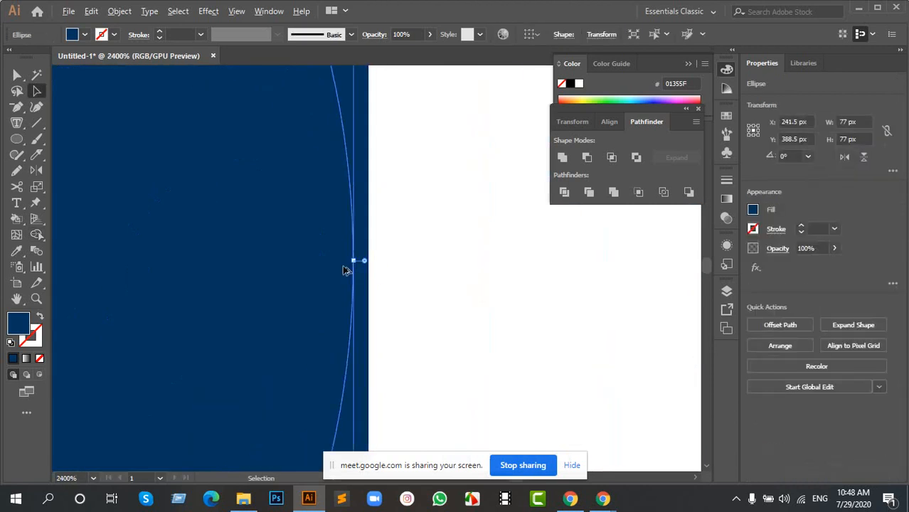
drag(382, 188, 402, 195)
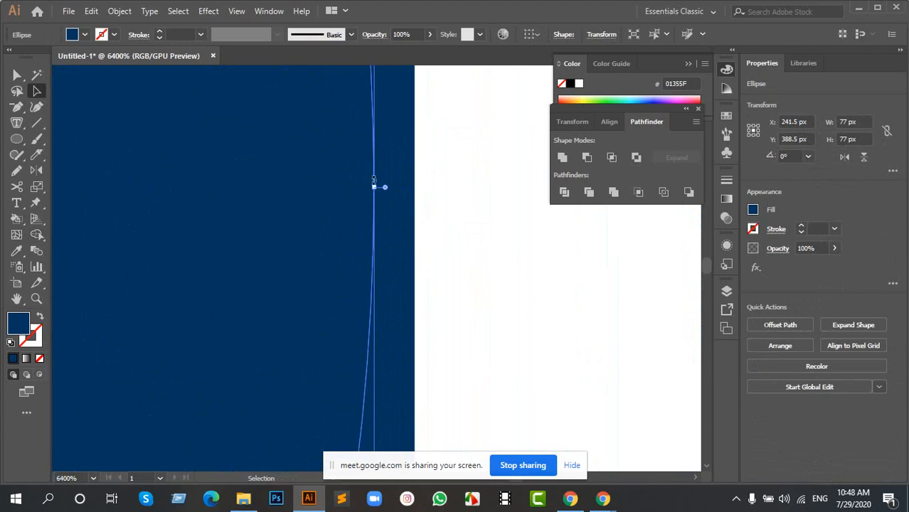
drag(379, 188, 340, 256)
scroll(414, 198, down, 6)
scroll(433, 214, down, 2)
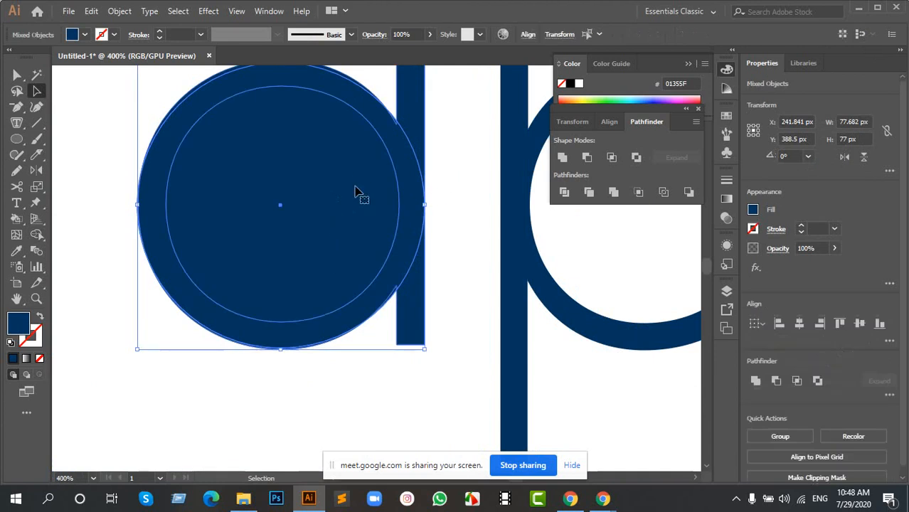
Step: Remove the upper part of the a's stem that lies outside the circle with the Shape Builder tool
drag(355, 161, 325, 245)
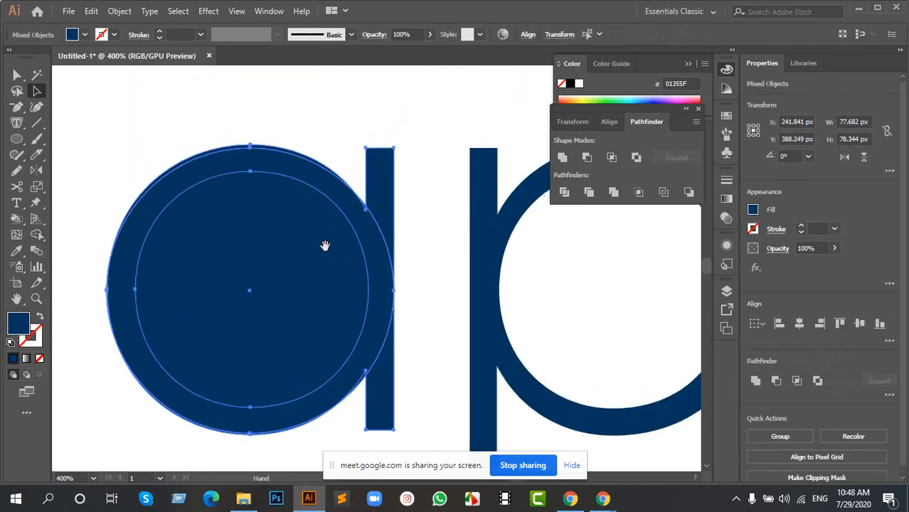
click(39, 236)
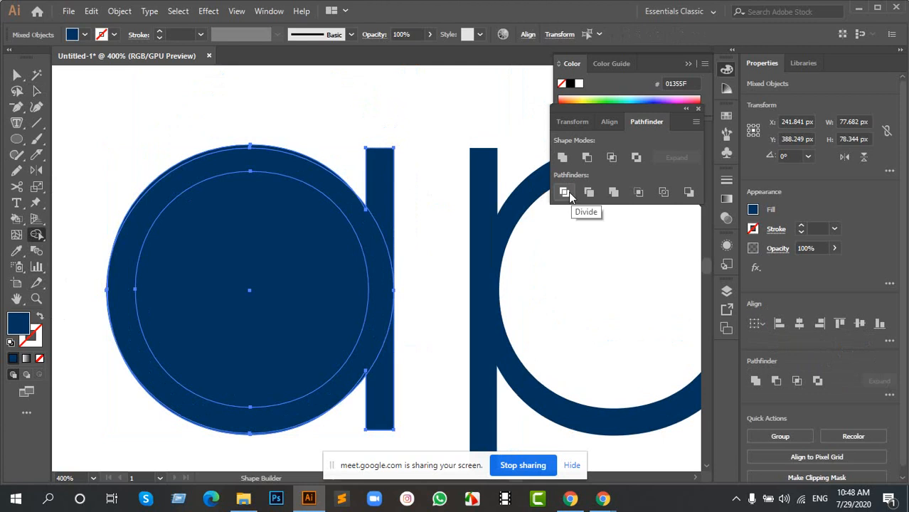
alt+click(390, 213)
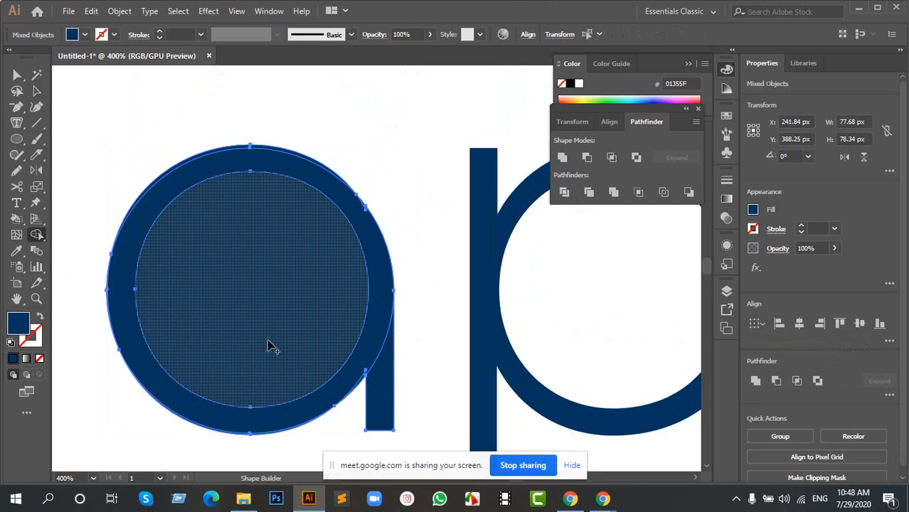
Step: Delete the helper circle covering the a so only the reshaped letter remains
drag(273, 343, 332, 309)
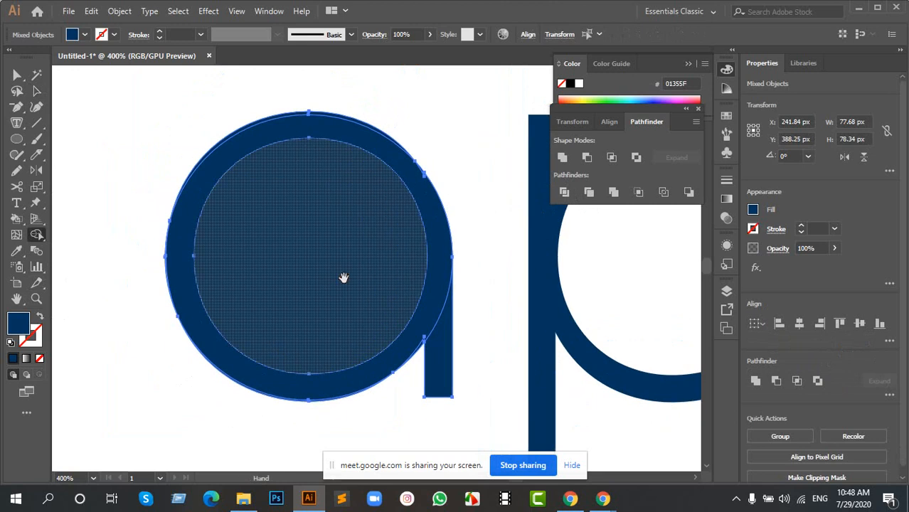
click(390, 292)
key(v)
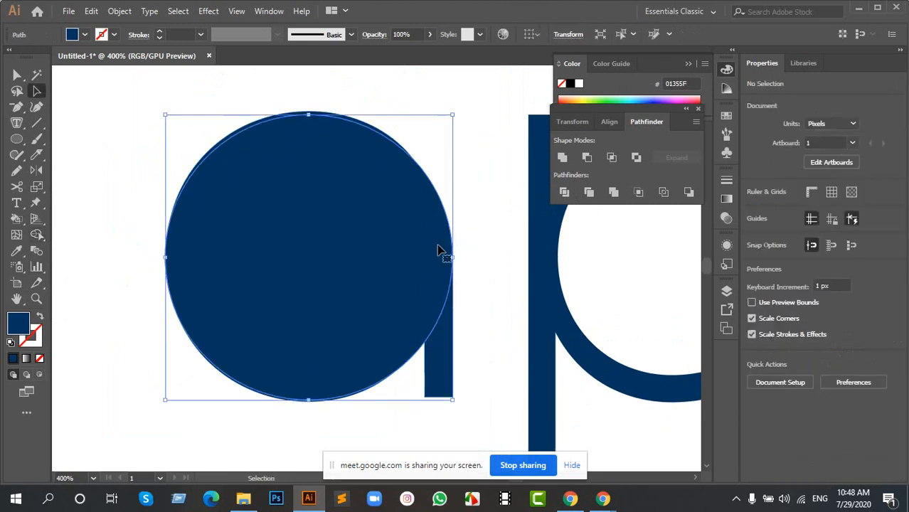
key(ctrl+z)
click(466, 243)
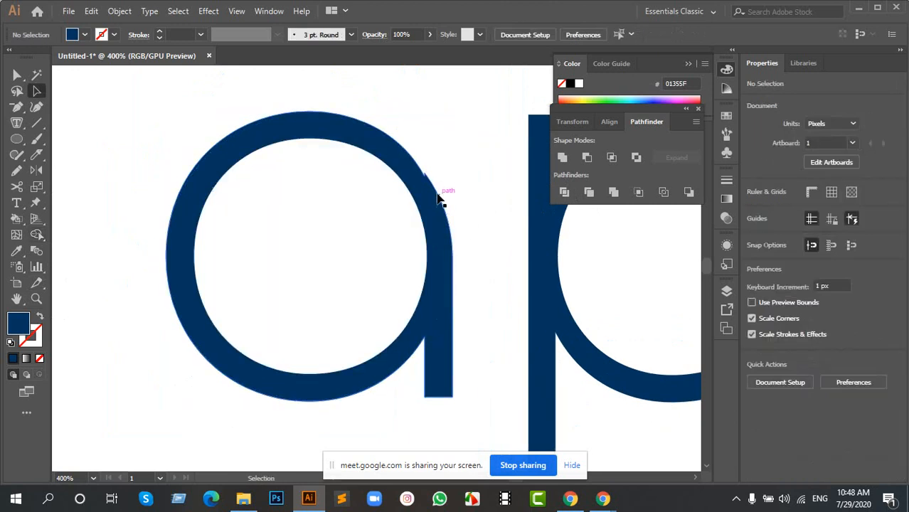
Step: Remove the notch on the a's upper-right outer edge by deleting the extra anchor point at X 273.13 px, Y 366.66 px
drag(437, 194, 382, 204)
scroll(371, 189, up, 3)
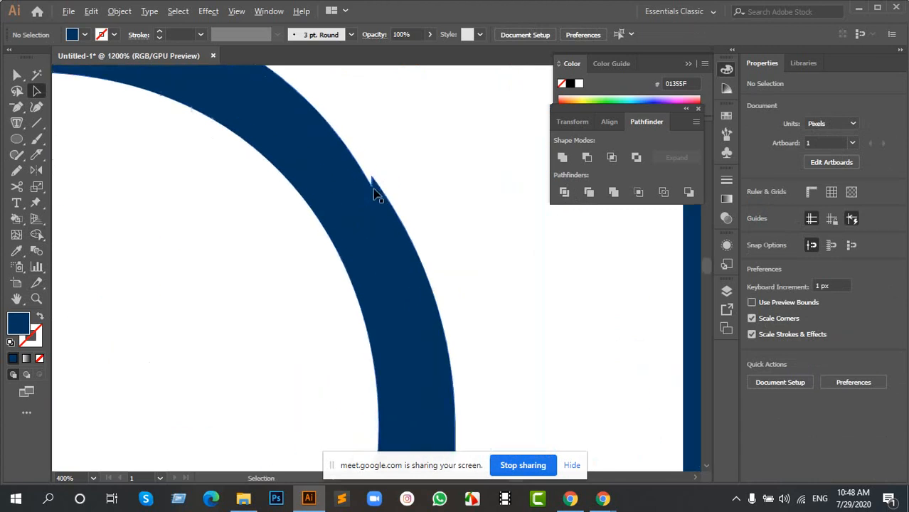
click(372, 190)
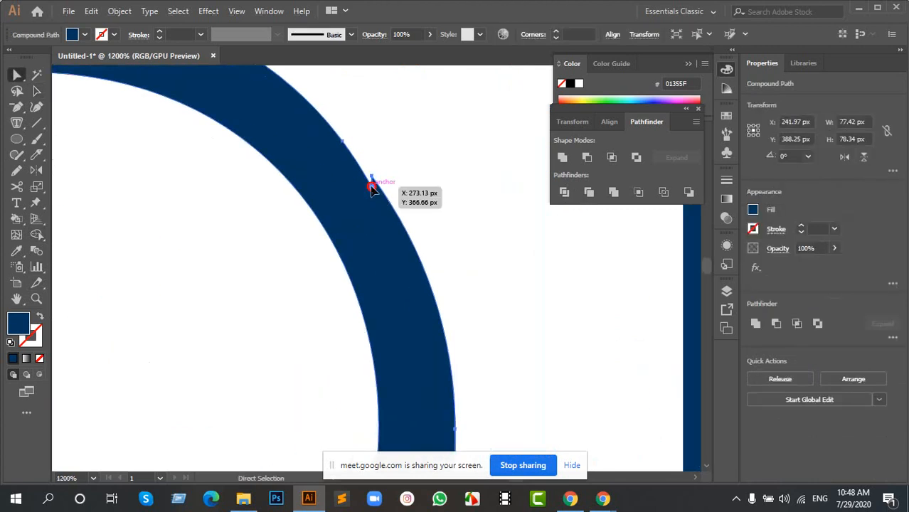
click(370, 187)
key(p)
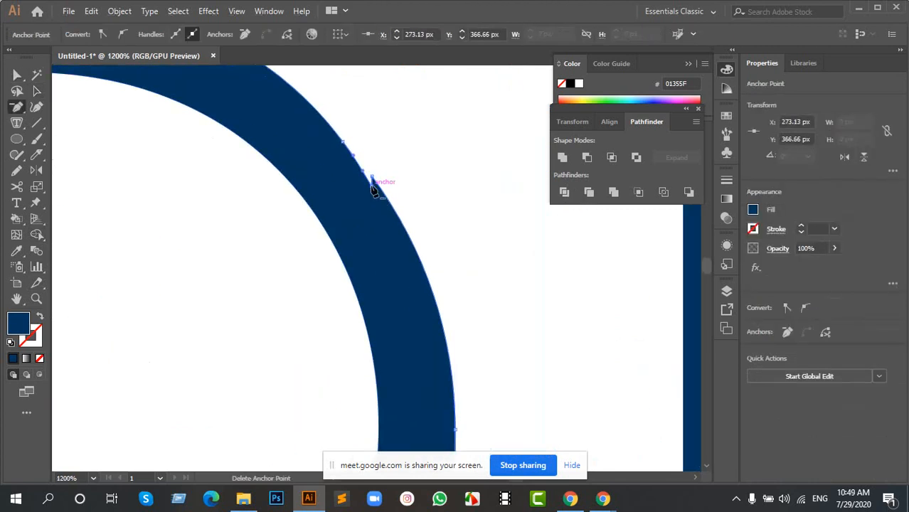
click(371, 179)
key(a)
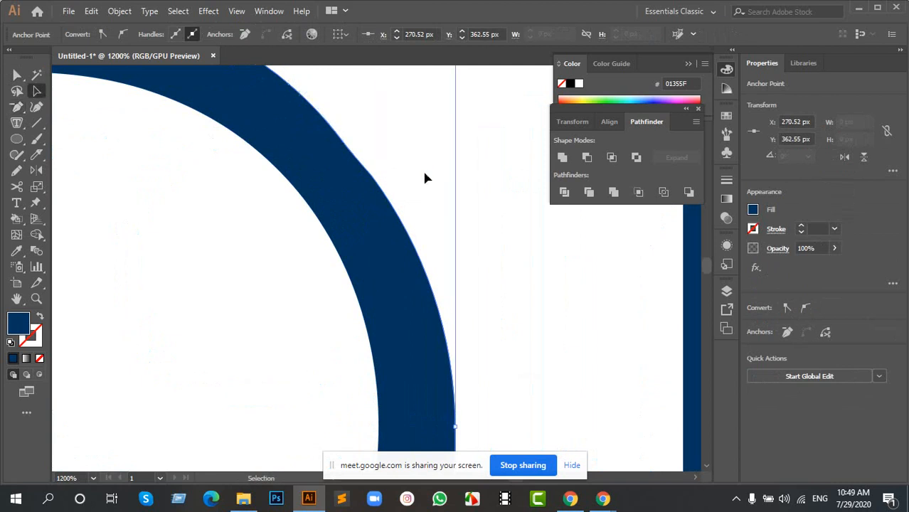
click(424, 172)
Step: Move the upper anchor point of the uneven spot on the a's outer edge to X 270.648 px, Y 362.425 px
scroll(395, 217, down, 5)
scroll(426, 286, down, 2)
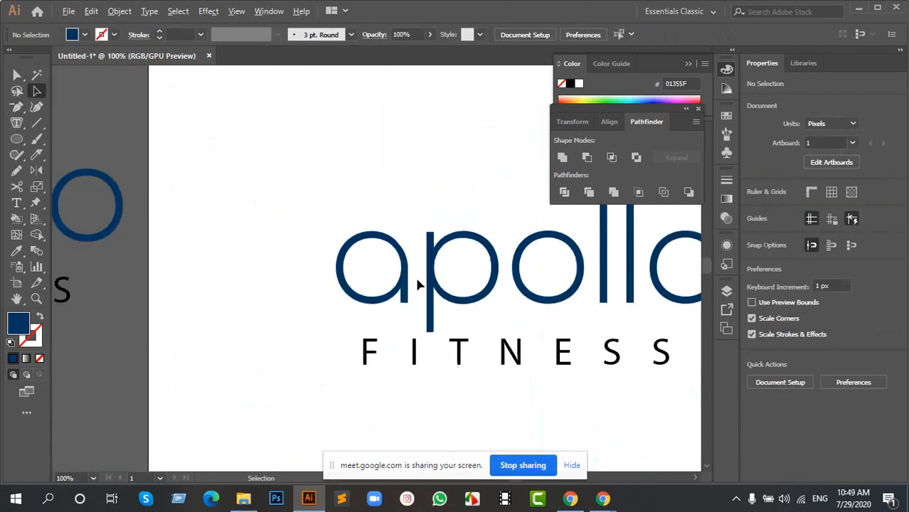
drag(475, 283, 361, 280)
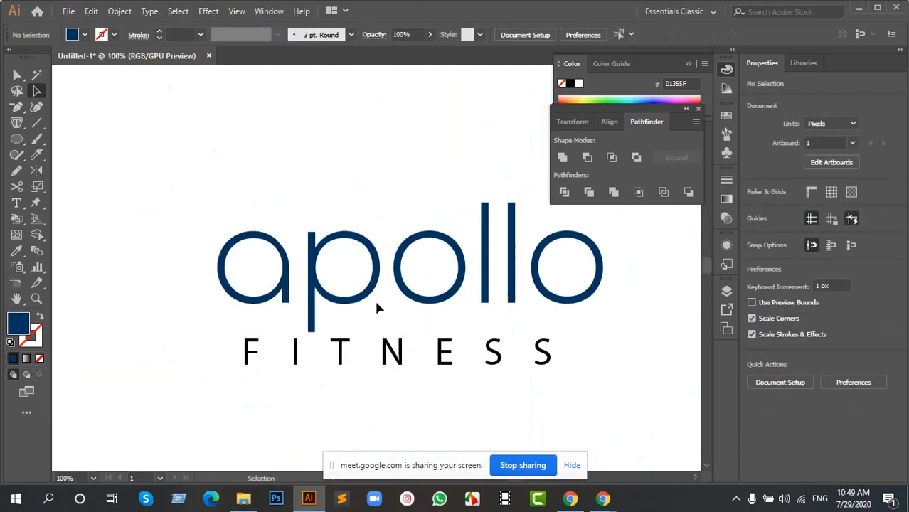
scroll(288, 249, up, 3)
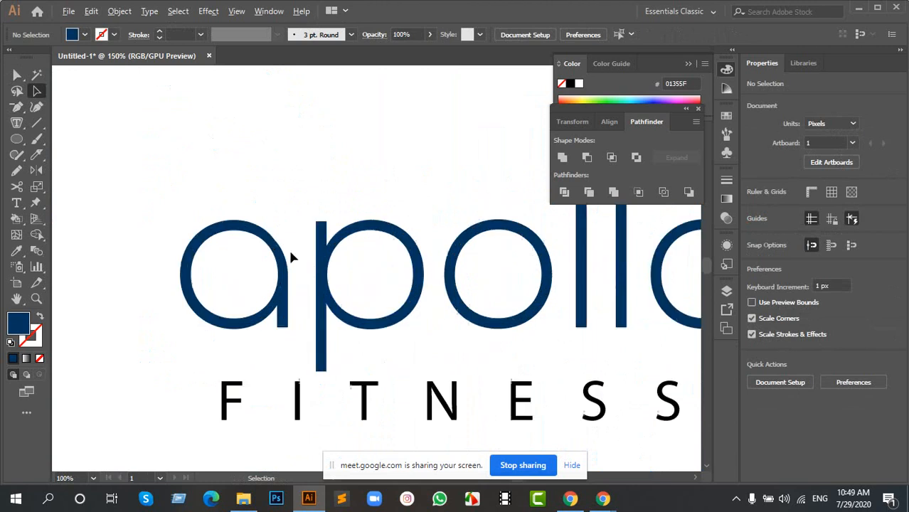
scroll(268, 255, up, 5)
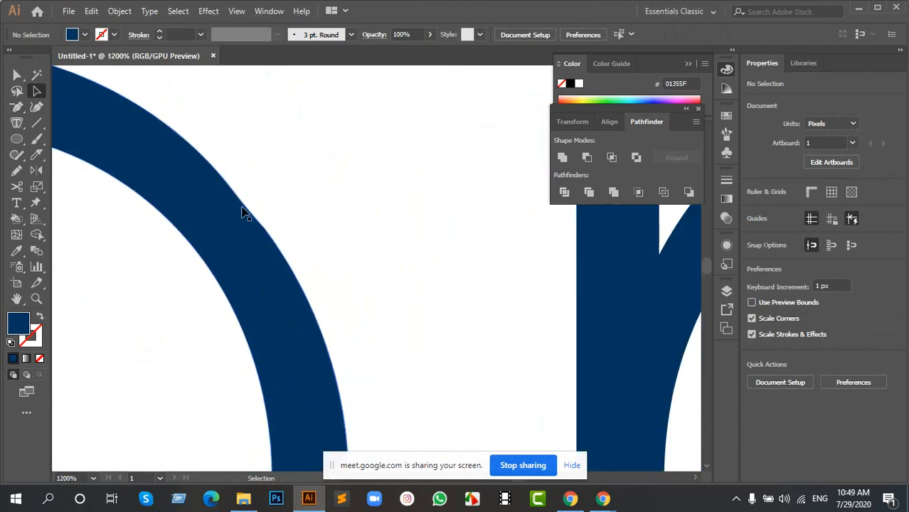
scroll(239, 207, up, 3)
key(a)
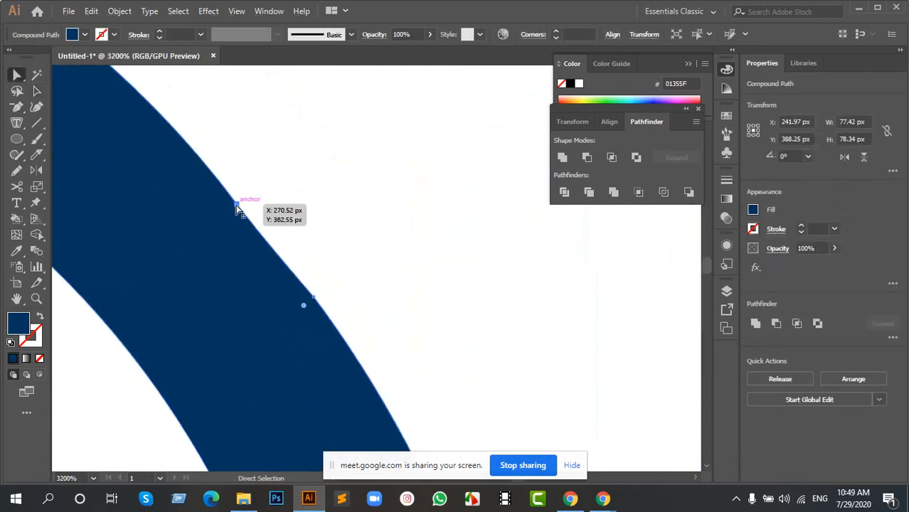
click(236, 206)
drag(237, 206, 241, 202)
scroll(300, 263, down, 6)
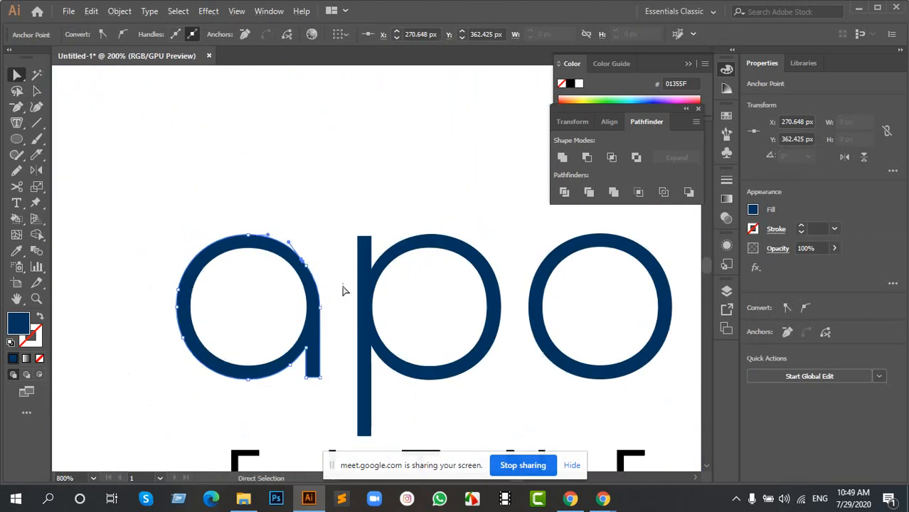
Step: Refine the curve at the a's upper-right edge by shifting the same anchor point to X 270.73 px, Y 362.32 px
scroll(316, 265, up, 4)
scroll(299, 267, up, 3)
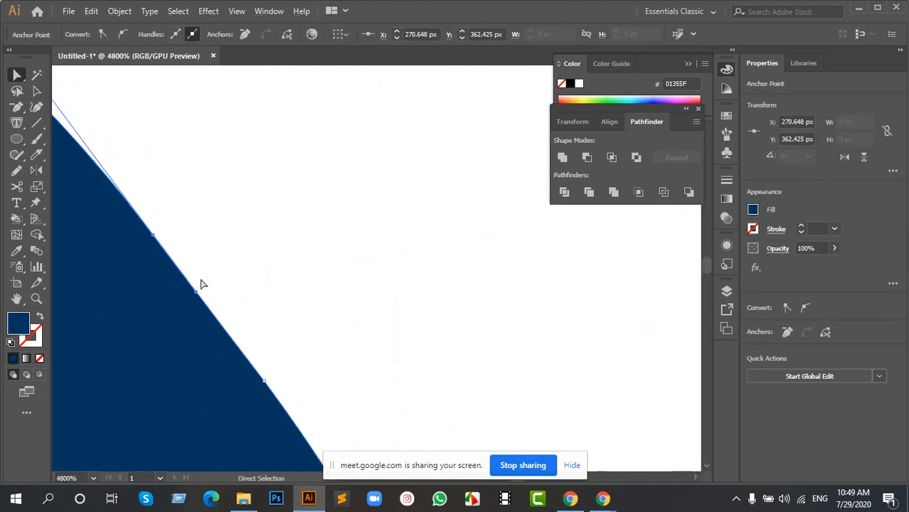
mouse_move(196, 296)
mouse_down()
mouse_move(202, 288)
mouse_move(197, 299)
mouse_up()
mouse_move(153, 238)
mouse_down()
mouse_move(162, 240)
mouse_move(157, 230)
mouse_up()
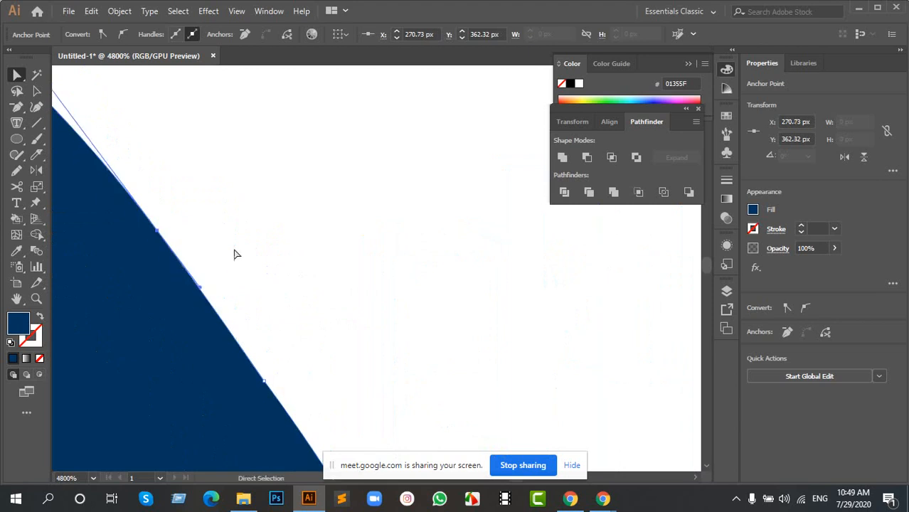
scroll(242, 257, down, 8)
click(286, 266)
scroll(288, 272, down, 3)
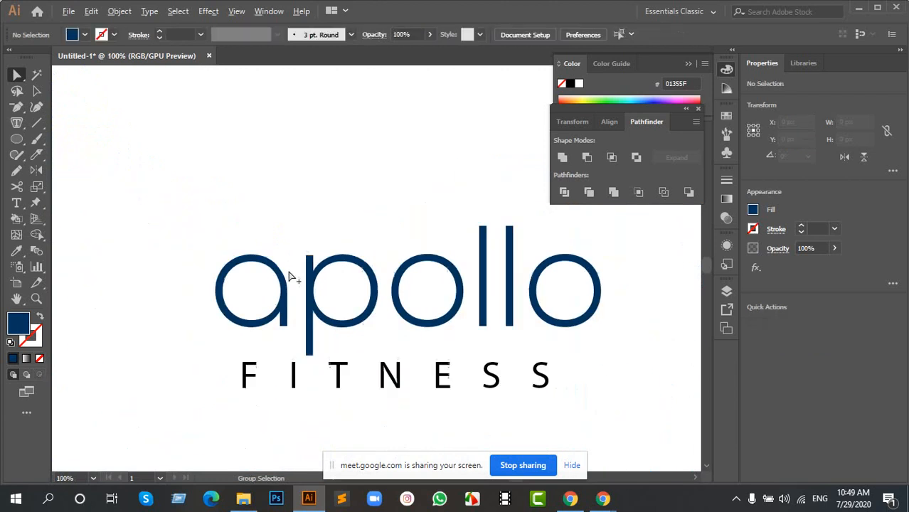
Step: Smooth the a's outer edge by moving its lower anchor to X 273.302 px, Y 365.575 px and its upper one to X 270.895 px, Y 362.245 px
scroll(279, 270, up, 5)
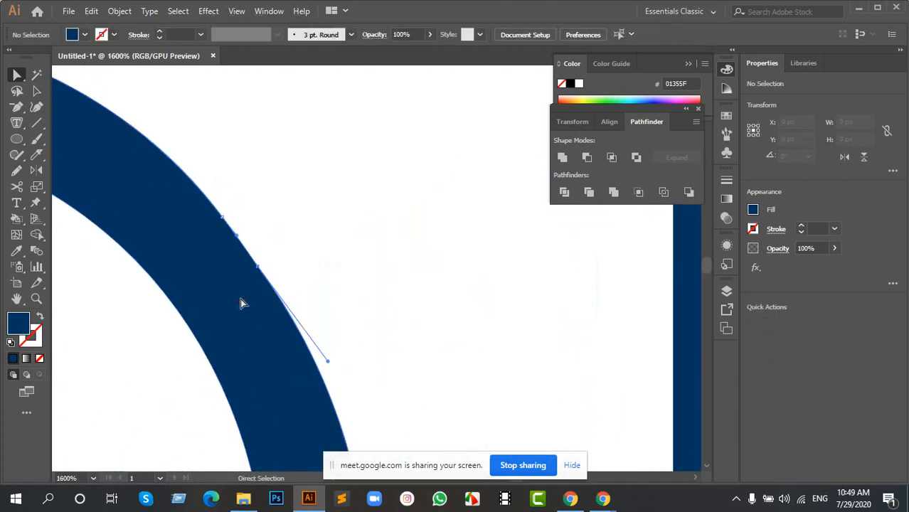
click(257, 266)
scroll(260, 267, up, 2)
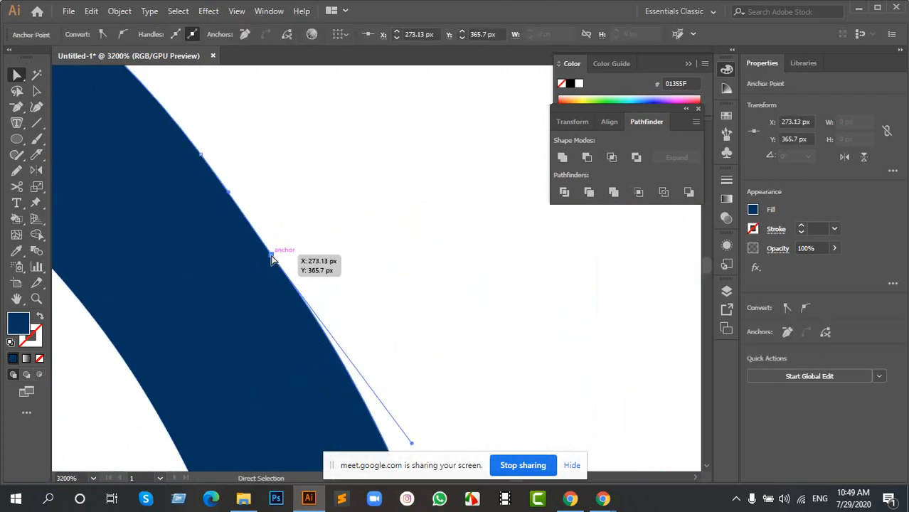
drag(272, 257, 278, 254)
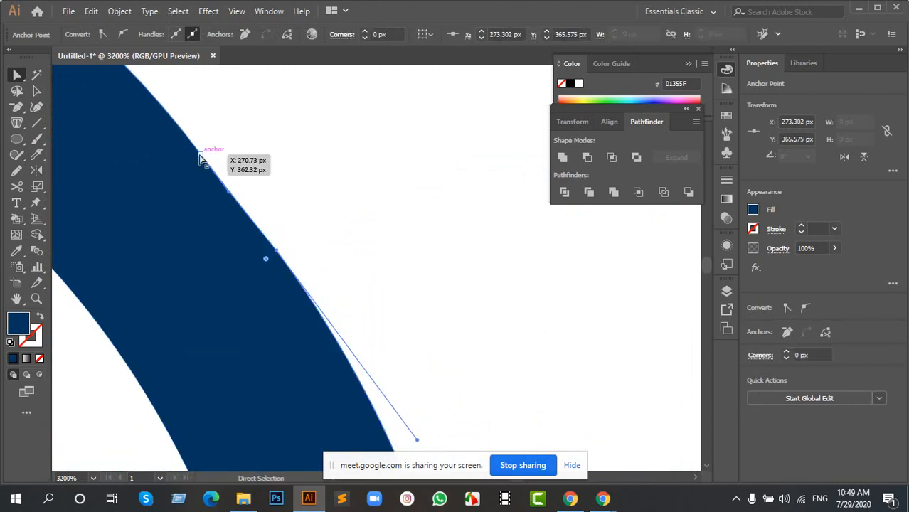
drag(201, 155, 205, 152)
scroll(278, 224, down, 7)
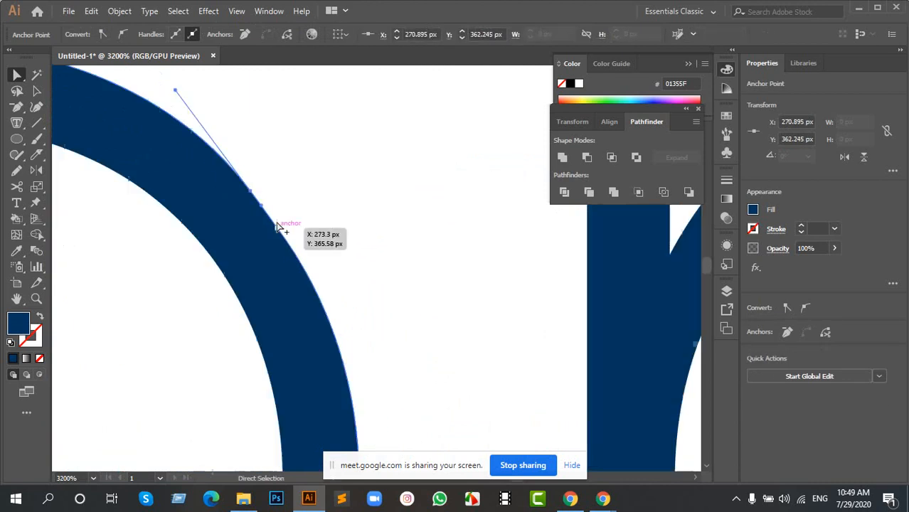
scroll(278, 195, down, 3)
click(330, 200)
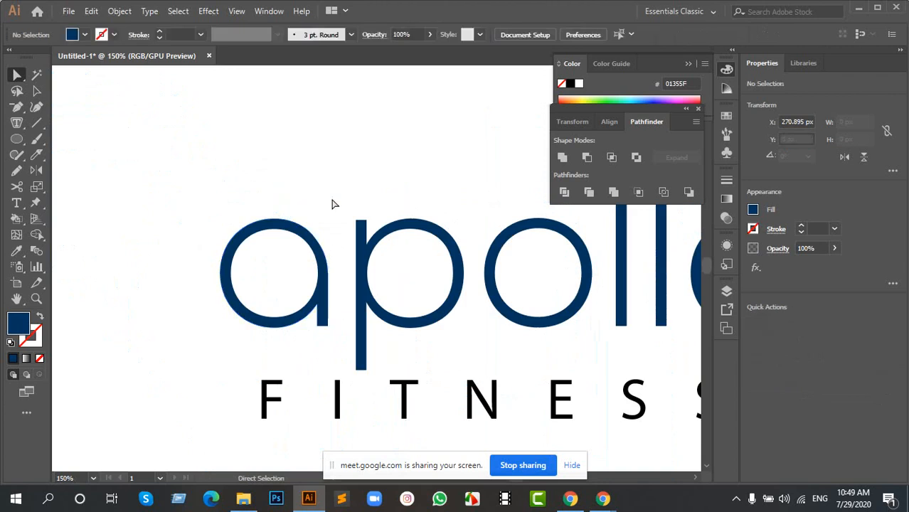
Step: Compare the dark blue p with the reference lettering and examine where its stem meets the bowl
scroll(412, 228, down, 2)
drag(448, 243, 346, 324)
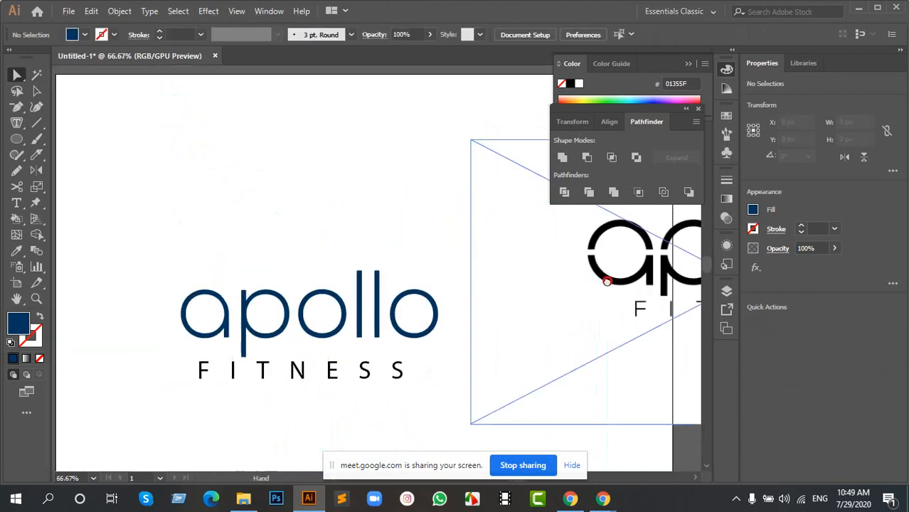
drag(607, 280, 488, 292)
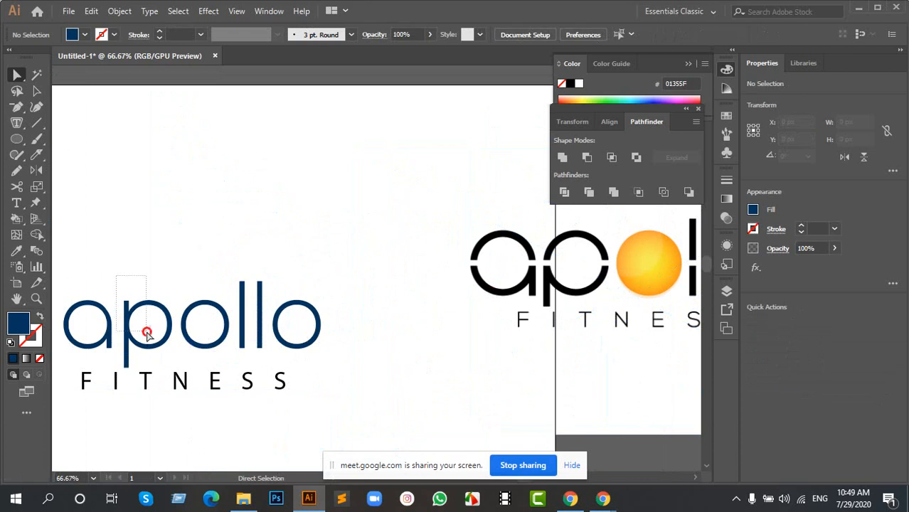
click(127, 303)
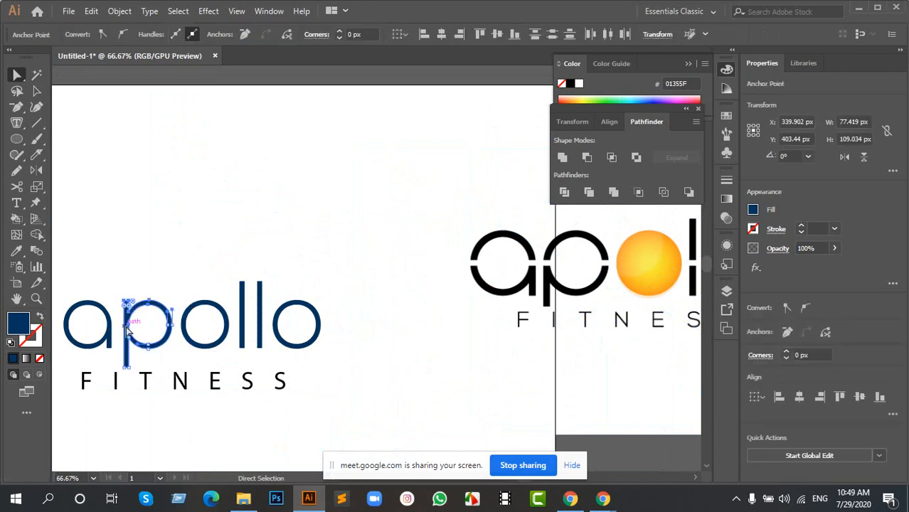
scroll(118, 328, up, 2)
scroll(152, 263, up, 1)
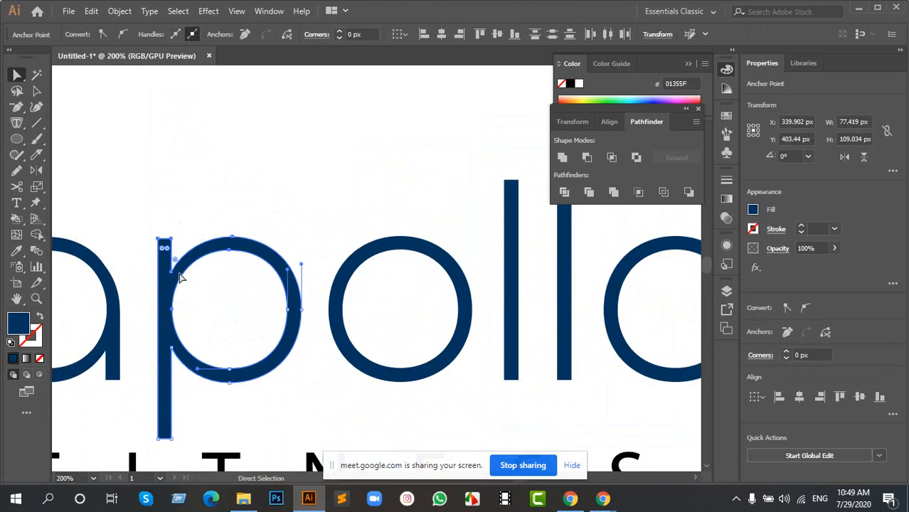
scroll(170, 272, up, 1)
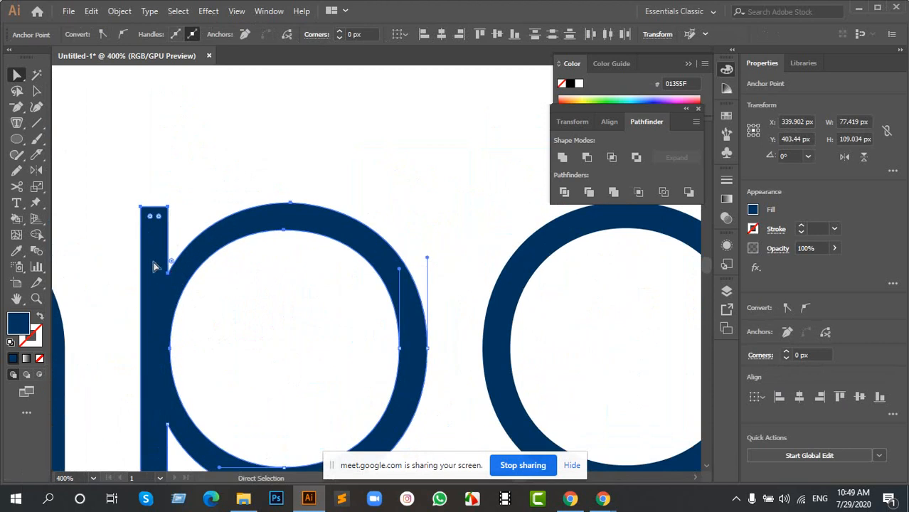
scroll(178, 303, down, 2)
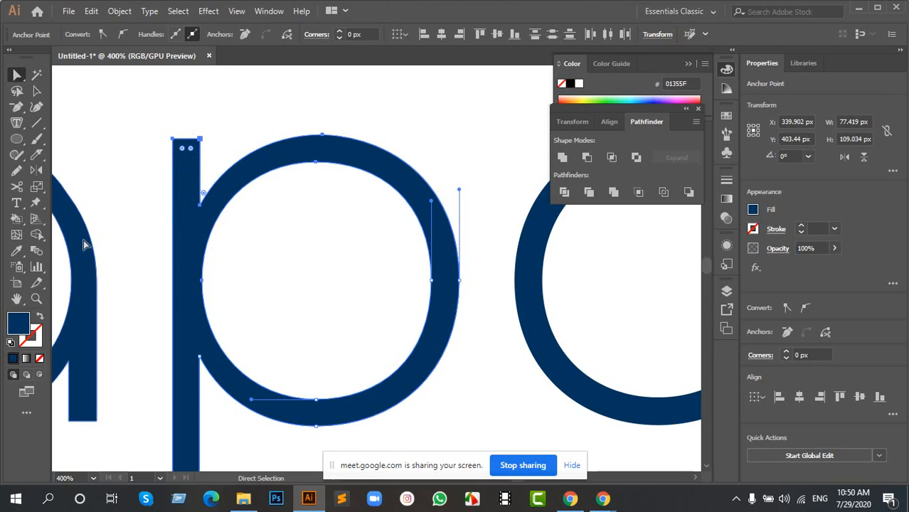
scroll(128, 255, down, 3)
drag(128, 255, 256, 226)
scroll(324, 199, up, 1)
scroll(323, 198, up, 3)
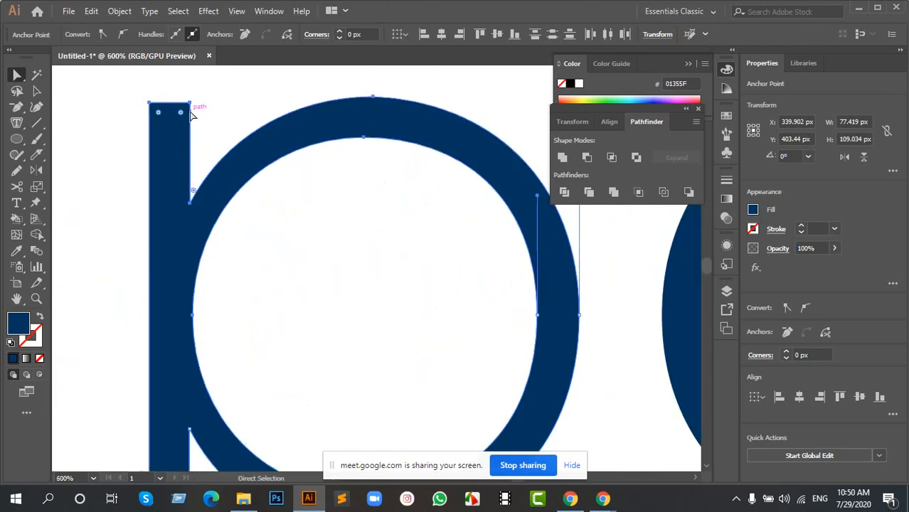
Step: Try to remove the p stem's upper-left corner by deleting its anchor point at X 301.193 px, Y 350.002 px, and undo the deletion
click(151, 106)
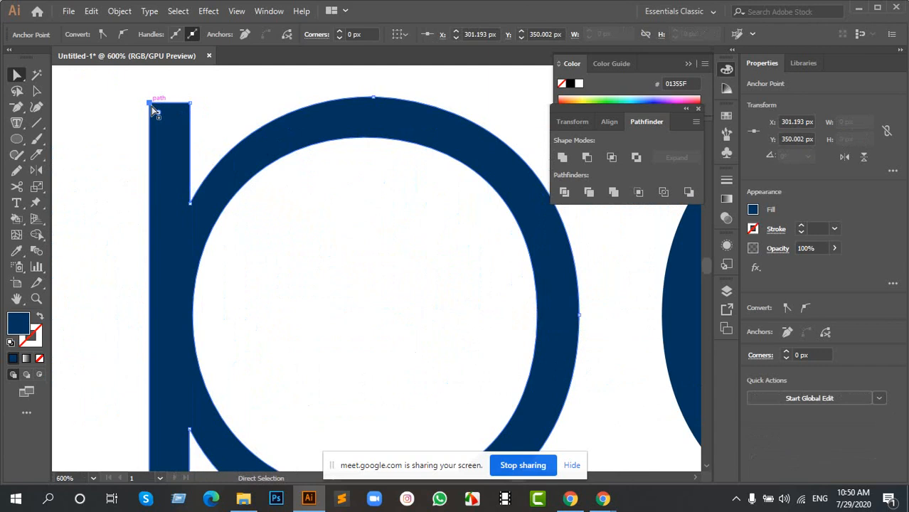
key(p)
drag(152, 106, 189, 108)
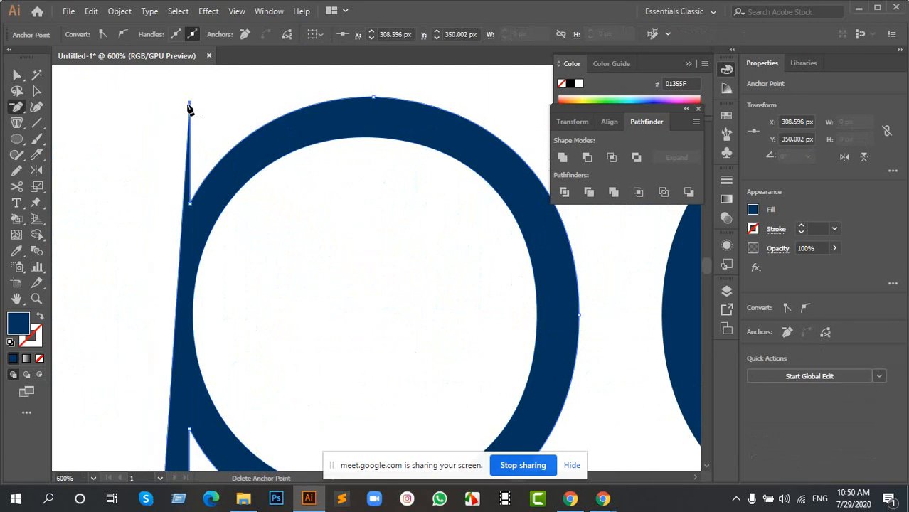
key(ctrl+z)
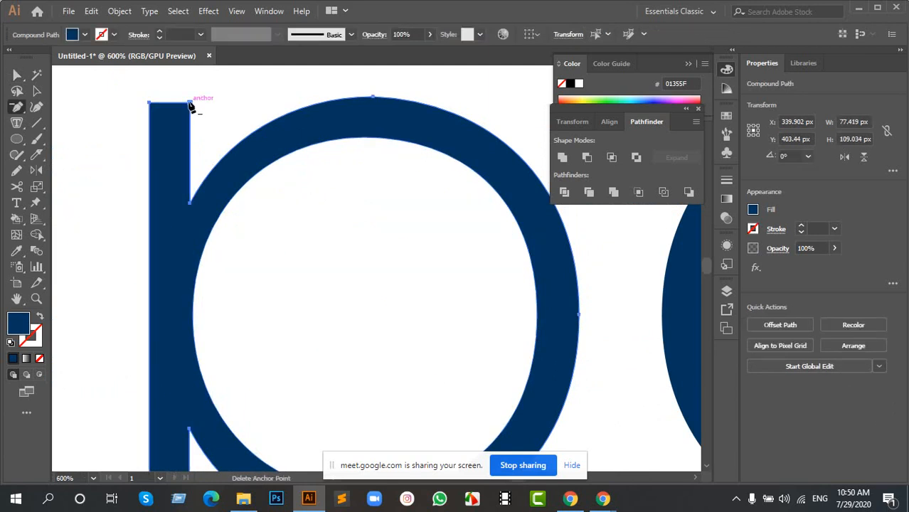
Step: Draw a dark blue circle about 78.18 px in diameter from the centre of the p's bowl
key(l)
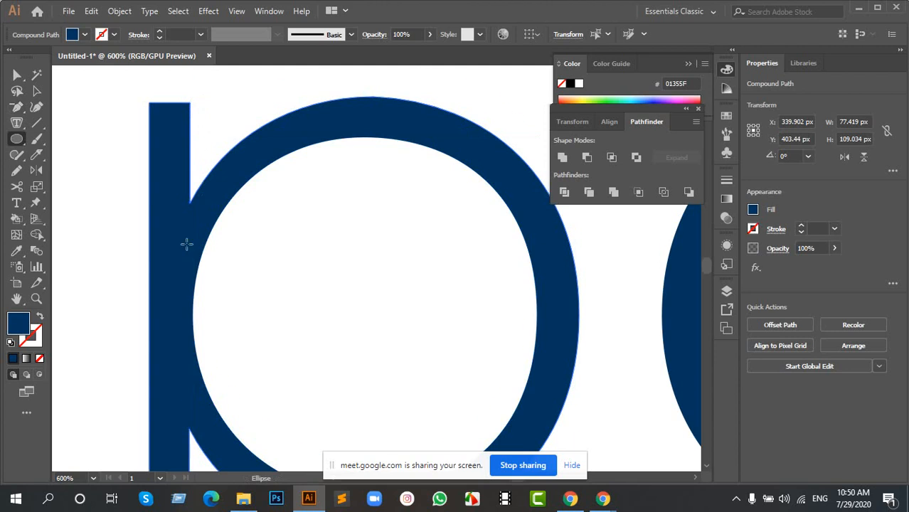
scroll(345, 272, down, 1)
scroll(341, 256, down, 2)
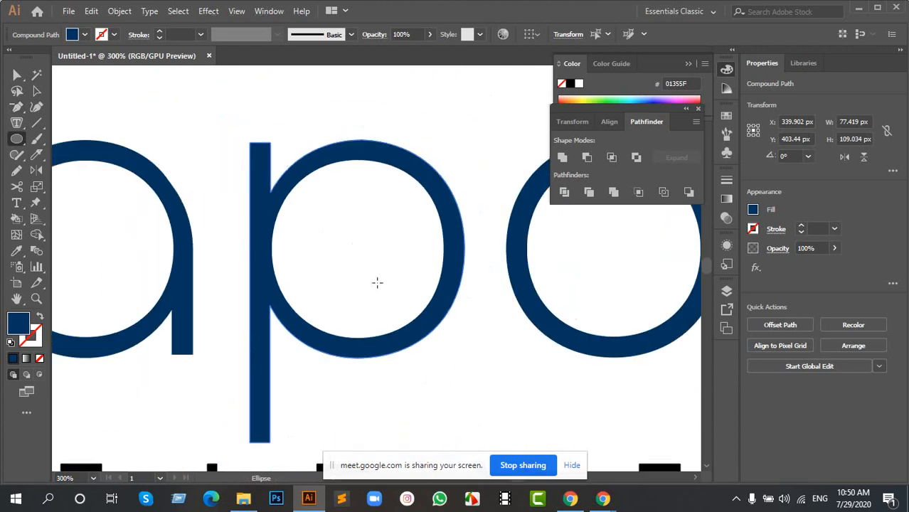
drag(363, 248, 433, 357)
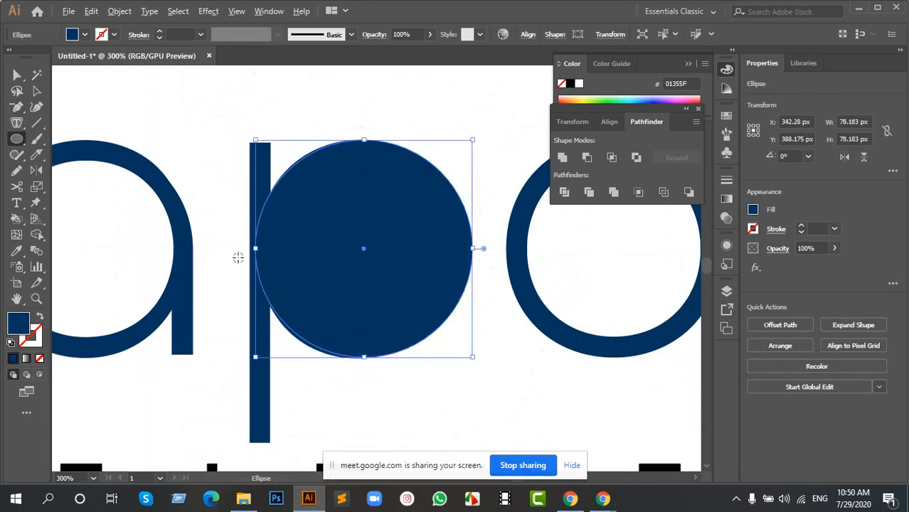
Step: Move the circle to X 340.285 px so its left edge meets the p stem's left edge, and check it against the bowl
scroll(239, 253, up, 3)
key(a)
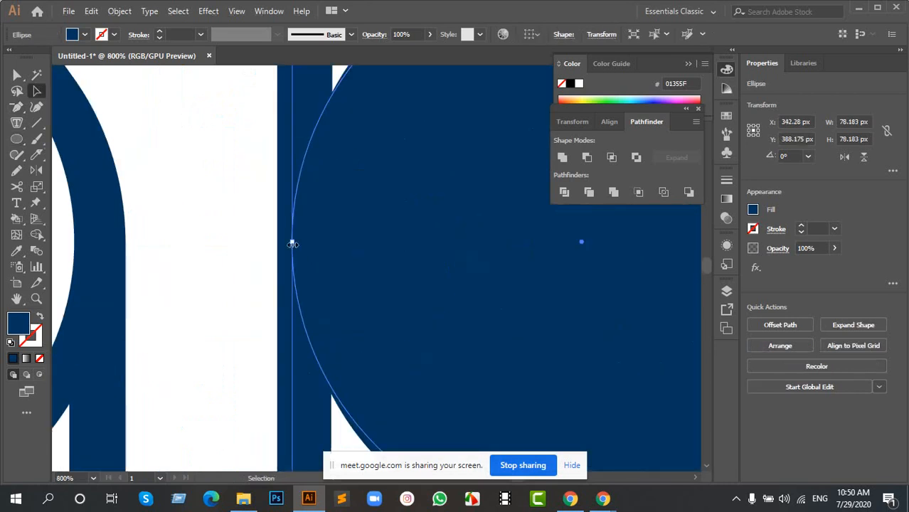
drag(293, 244, 324, 243)
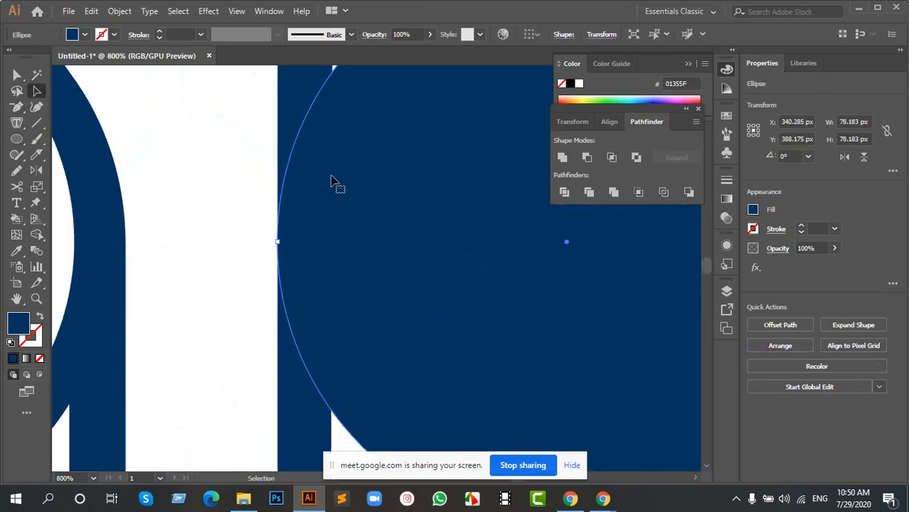
drag(335, 180, 337, 240)
scroll(313, 242, down, 4)
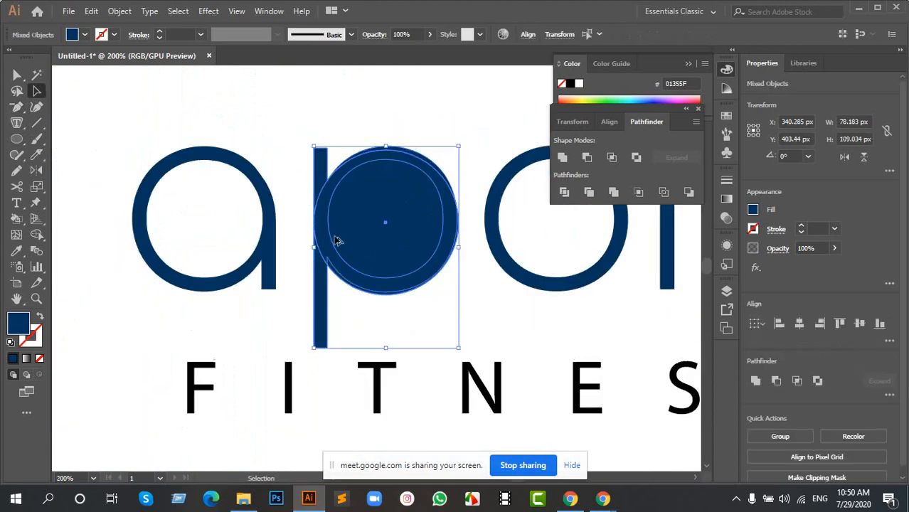
scroll(321, 215, up, 4)
scroll(292, 197, down, 1)
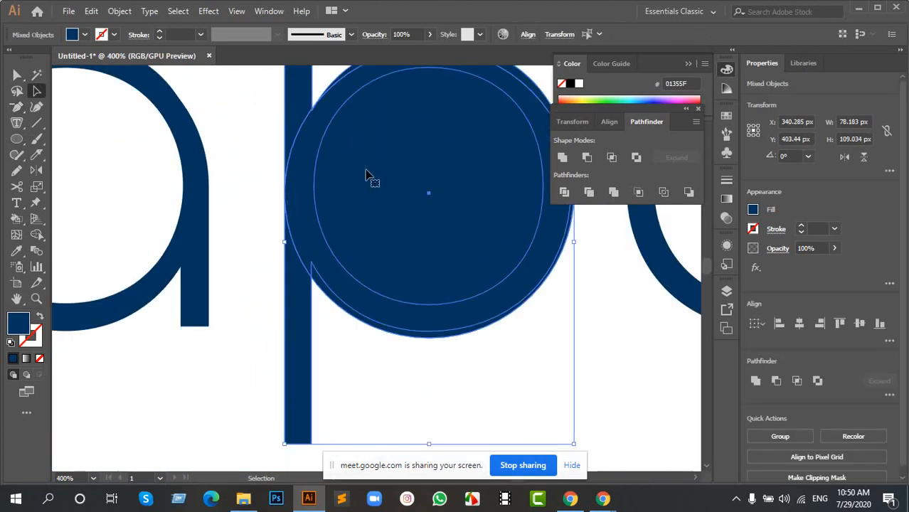
scroll(341, 176, down, 3)
click(520, 313)
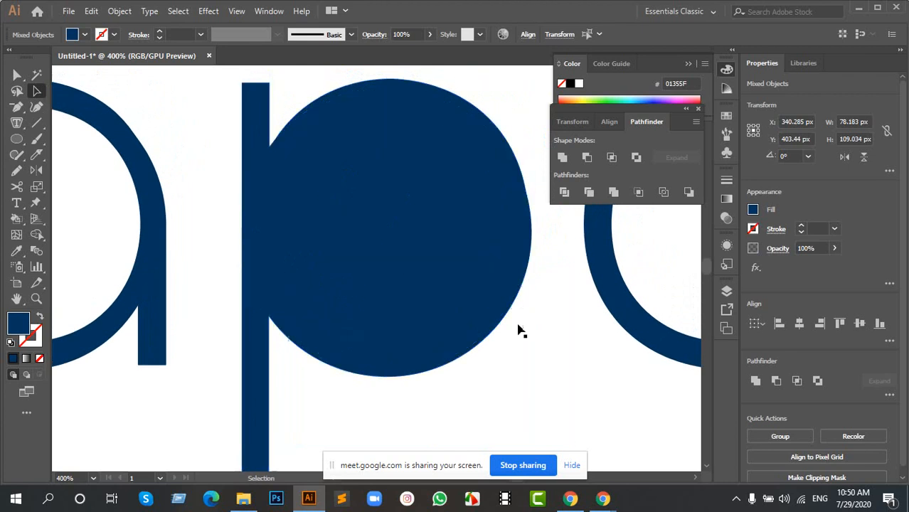
Step: Scale the circle down to 72.689 px and position it at X 337.233 px, Y 389.338 px over the p's bowl and stem
drag(345, 239, 346, 233)
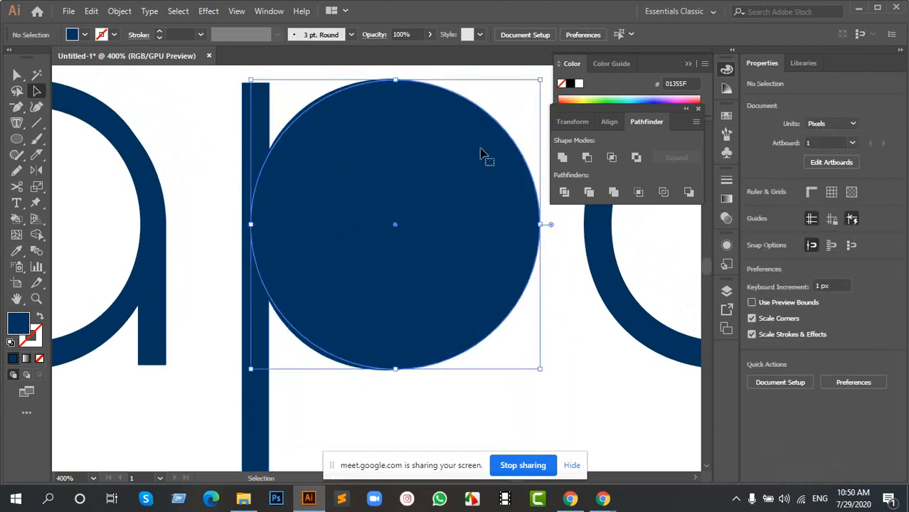
drag(539, 81, 517, 97)
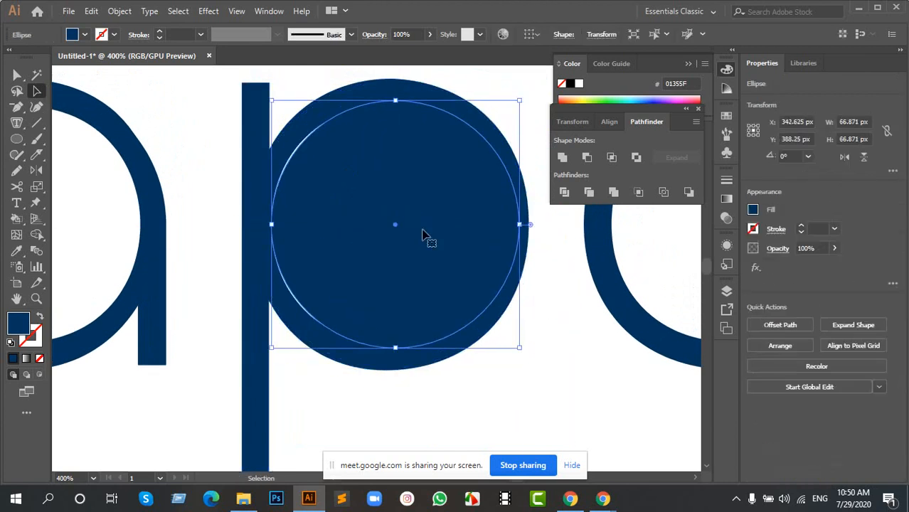
drag(416, 232, 393, 225)
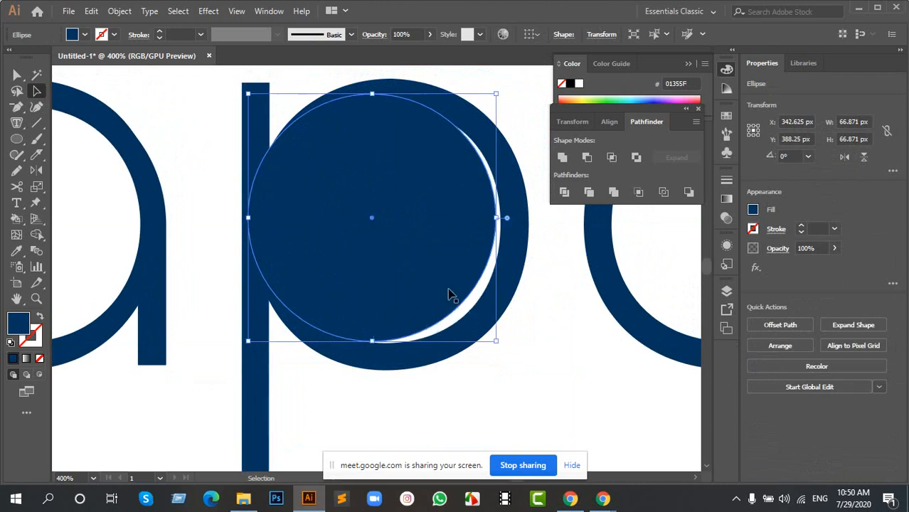
drag(495, 342, 517, 364)
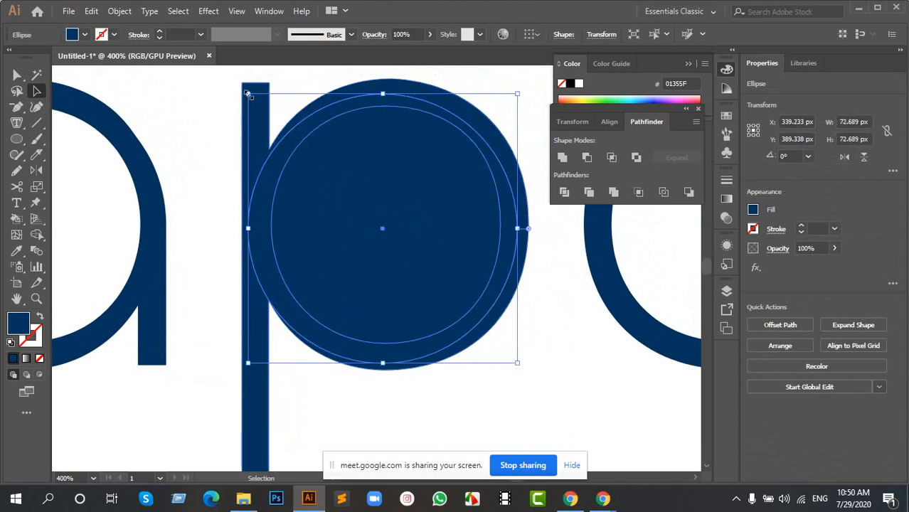
mouse_move(247, 93)
mouse_down()
mouse_move(229, 81)
mouse_move(237, 90)
mouse_up()
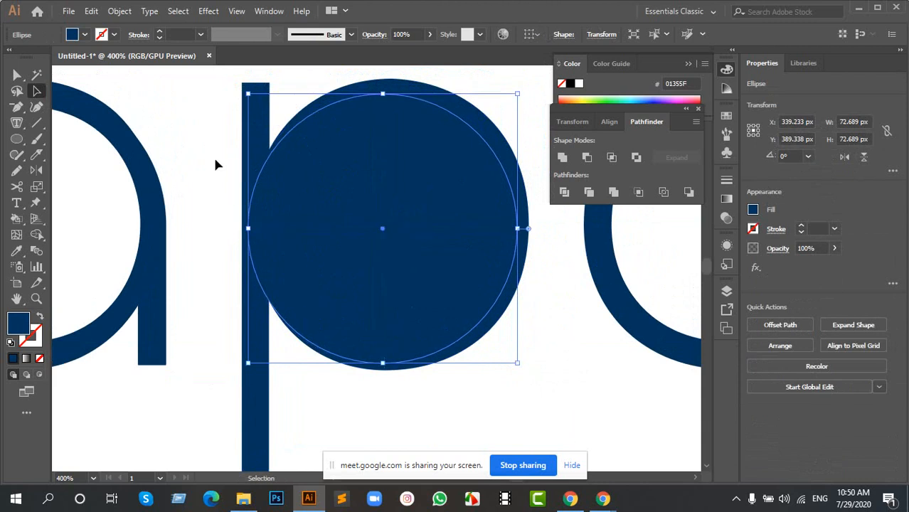
drag(304, 203, 297, 202)
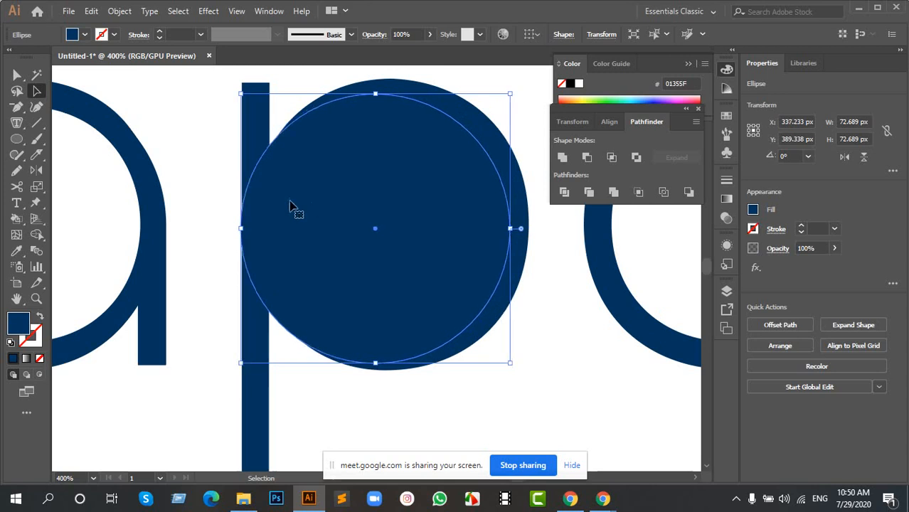
Step: Shift the circle slightly right so its left edge sits flush with the left edge of the p's stem
drag(213, 209, 317, 271)
scroll(219, 235, up, 6)
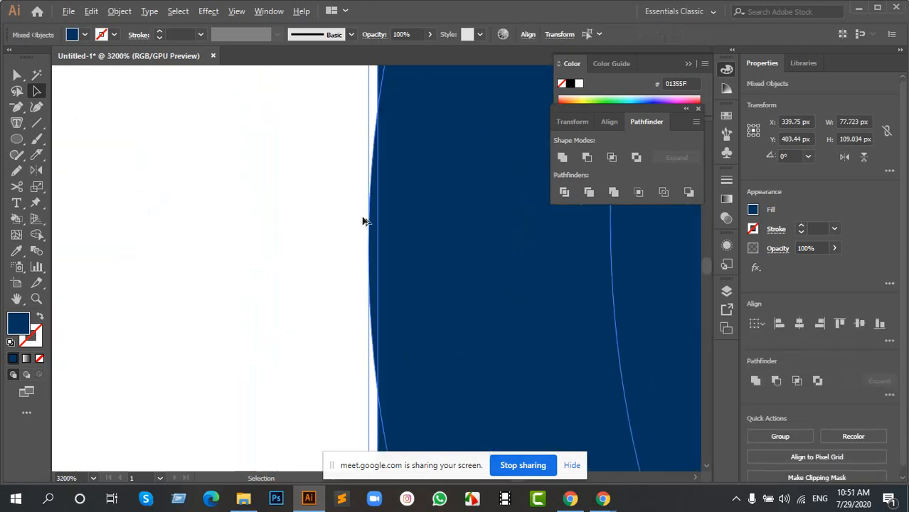
click(302, 199)
scroll(335, 212, up, 1)
drag(401, 229, 451, 320)
scroll(426, 243, down, 3)
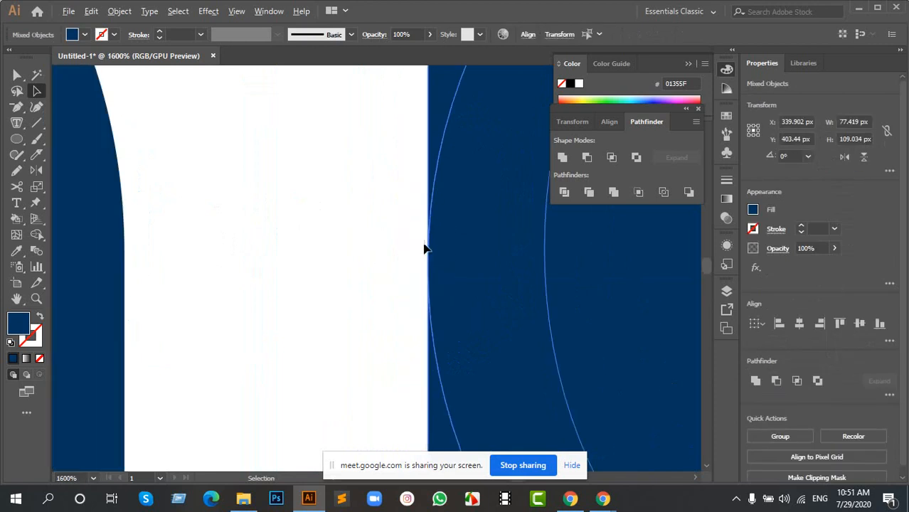
scroll(473, 213, down, 5)
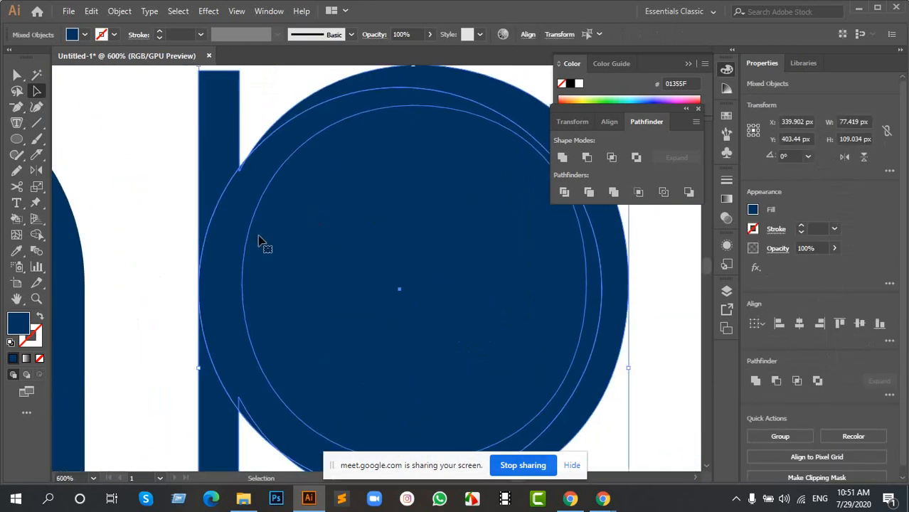
Step: Try to cut away the p stem's upper corner with Shape Builder and delete the circle, and undo both changes
click(37, 235)
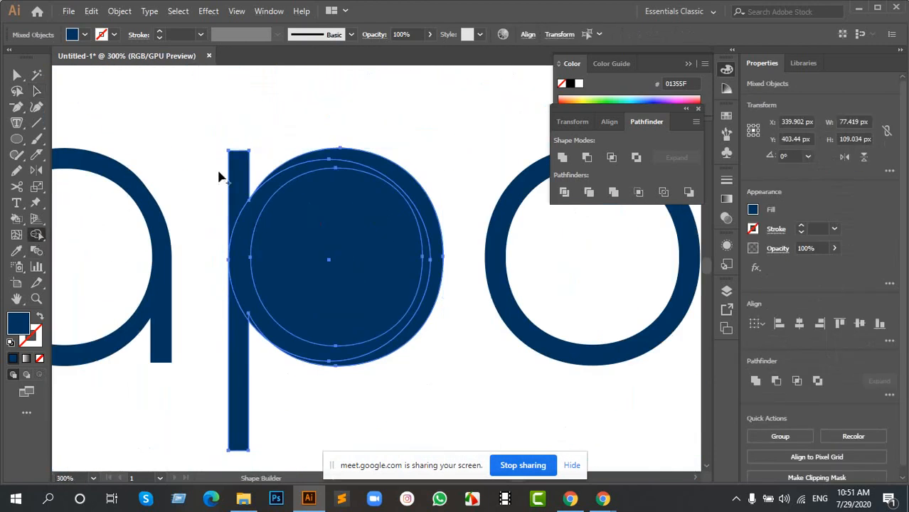
alt+click(243, 168)
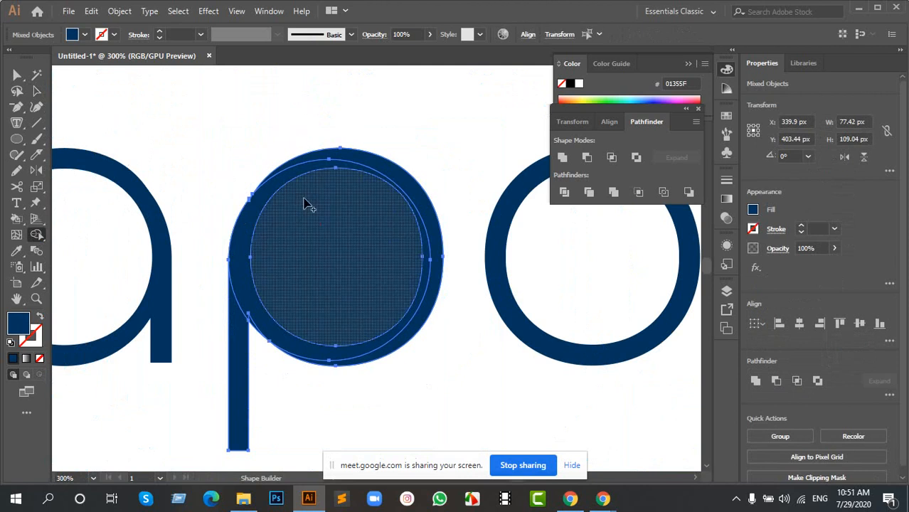
key(v)
click(217, 151)
click(329, 258)
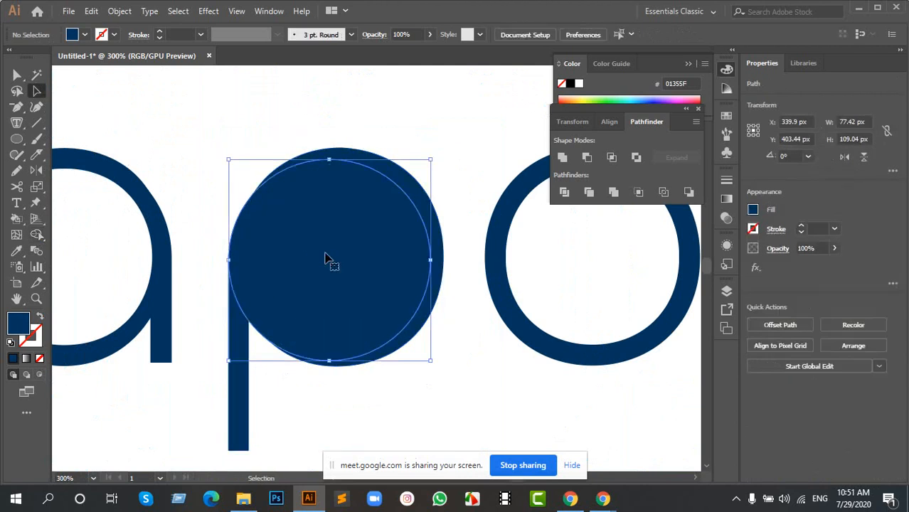
key(Delete)
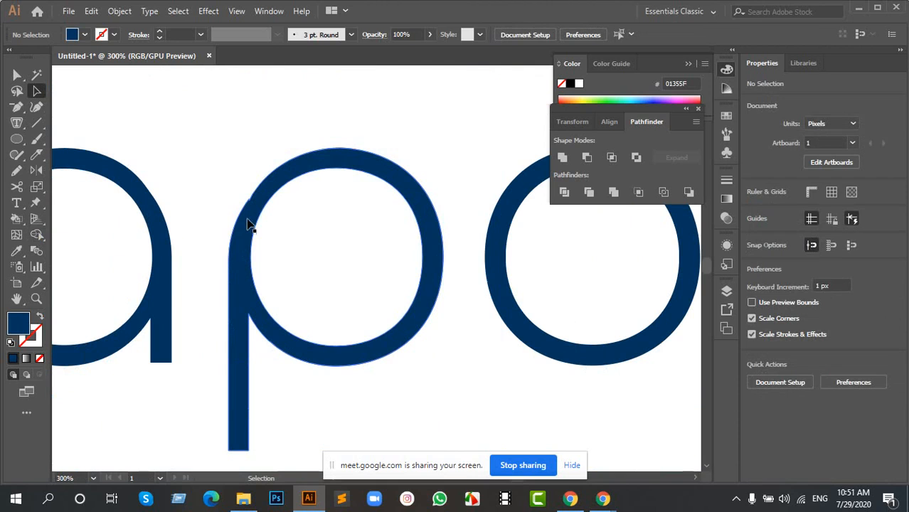
key(ctrl+z)
key(ctrl+z)
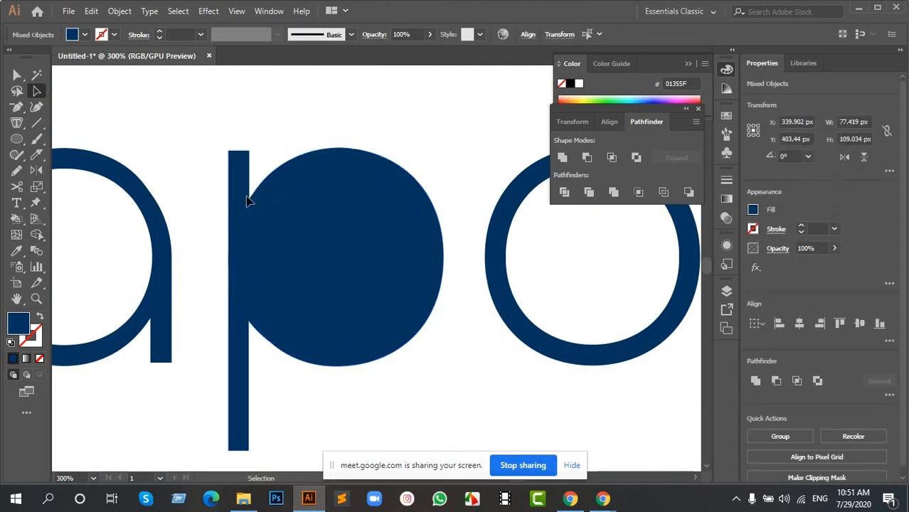
Step: Move the circle slightly up to follow the p's bowl more closely, and select it together with the p
scroll(235, 216, up, 3)
key(ctrl+shift+a)
mouse_move(300, 208)
mouse_down()
mouse_move(303, 200)
mouse_move(301, 209)
mouse_up()
drag(179, 194, 390, 386)
scroll(360, 338, down, 2)
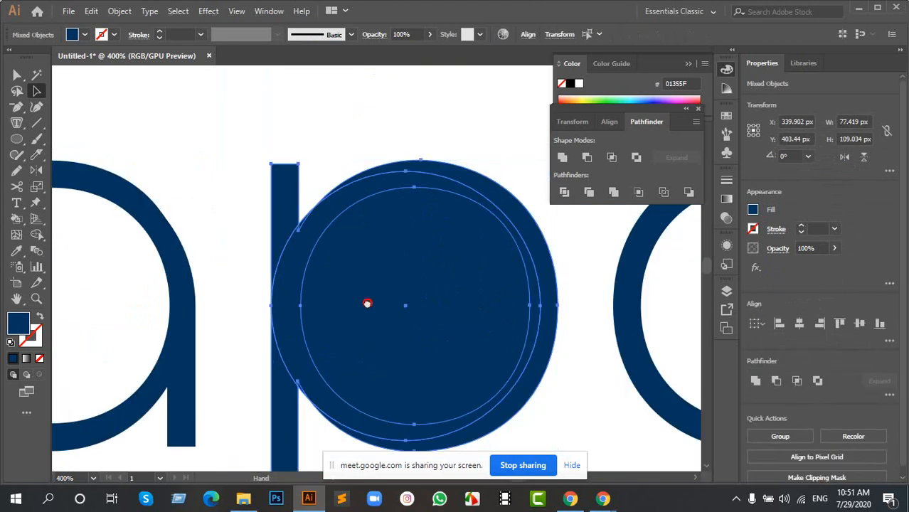
drag(367, 304, 340, 268)
Step: Remove the part of the p's upper stem outside the circle with Shape Builder
click(37, 235)
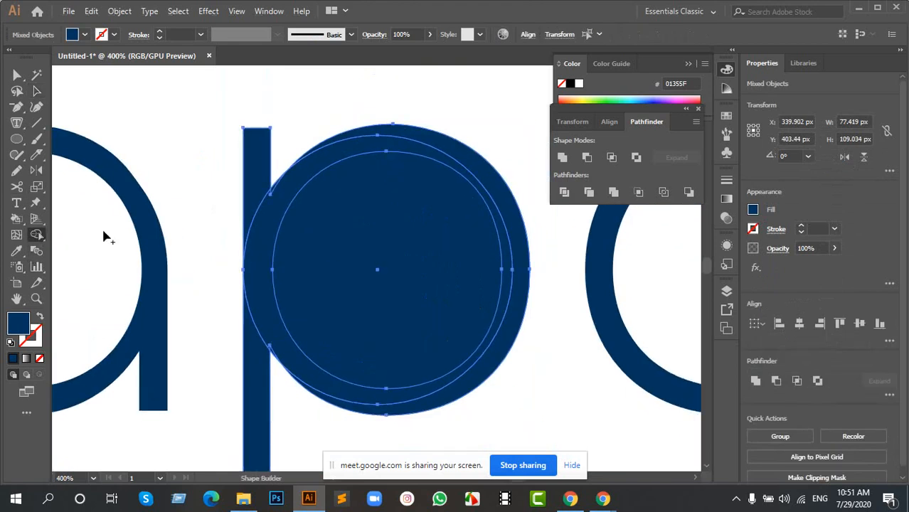
alt+click(259, 180)
key(v)
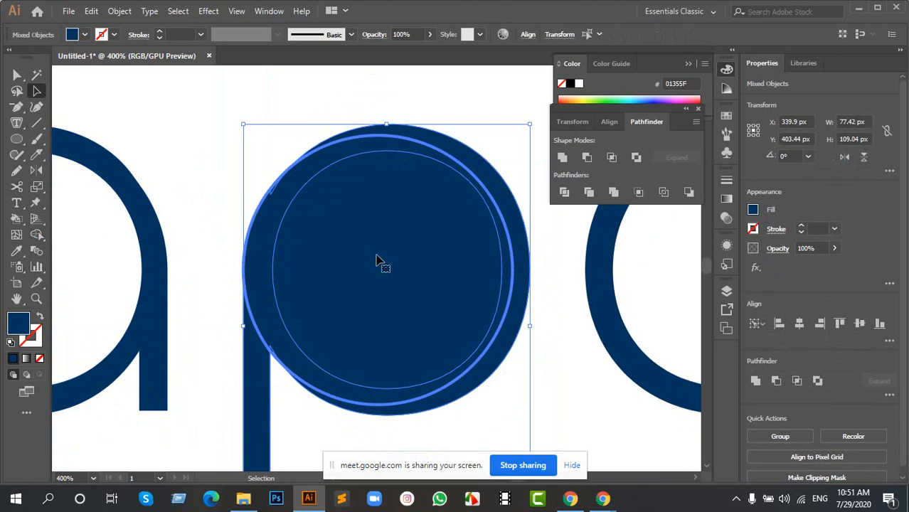
Step: Delete the filled helper circle covering the p's bowl, keeping the p itself
key(Delete)
key(ctrl+z)
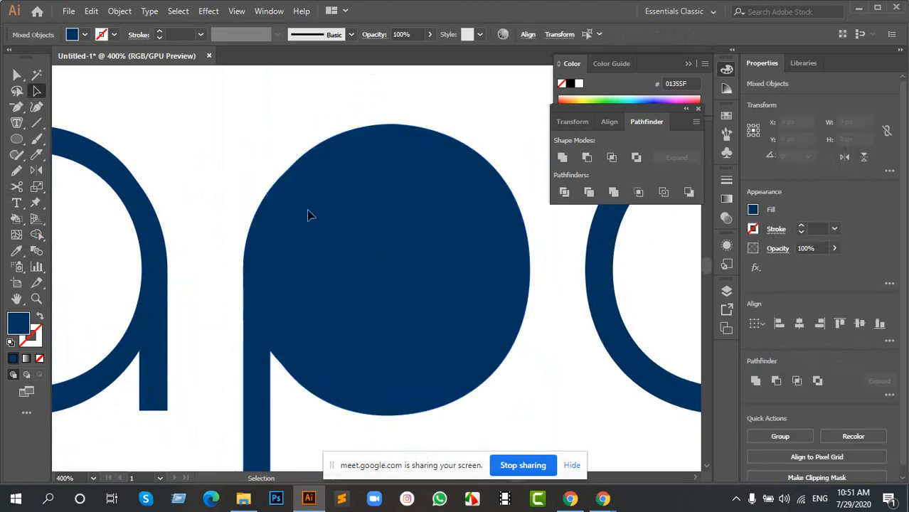
click(375, 256)
key(Delete)
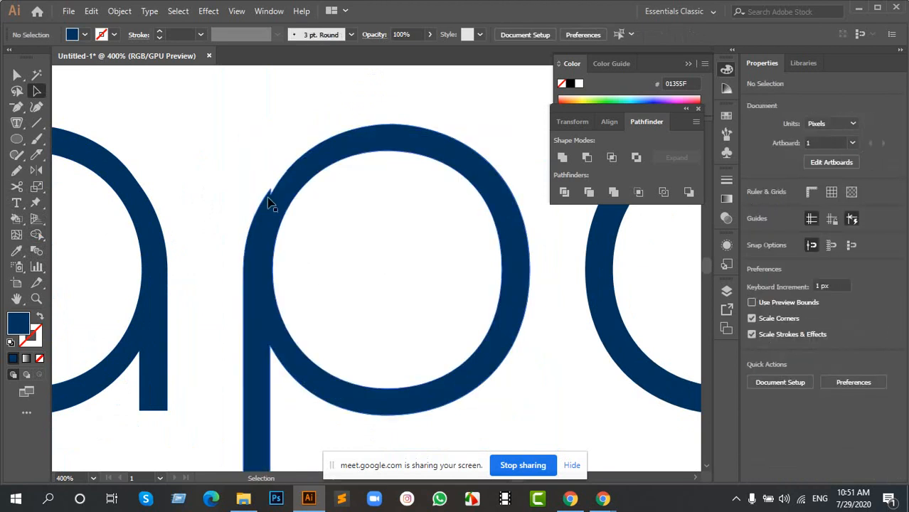
Step: Remove the inner anchor point of the small notch where the p's stem meets the bowl
scroll(298, 193, down, 1)
scroll(263, 214, up, 4)
click(283, 193)
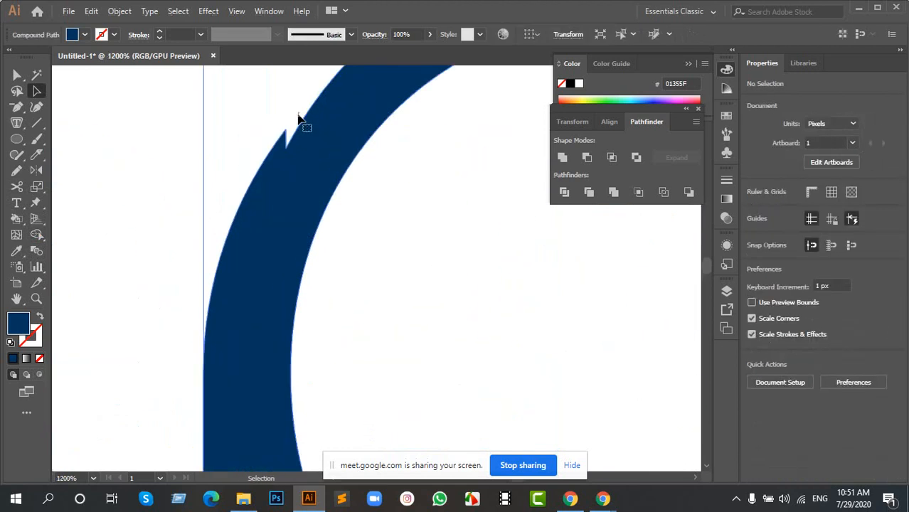
drag(298, 115, 290, 204)
key(a)
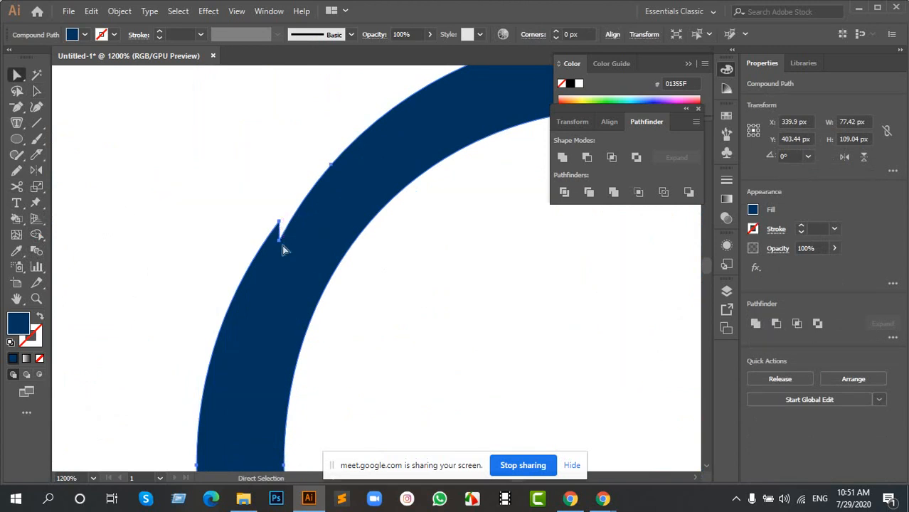
key(minus)
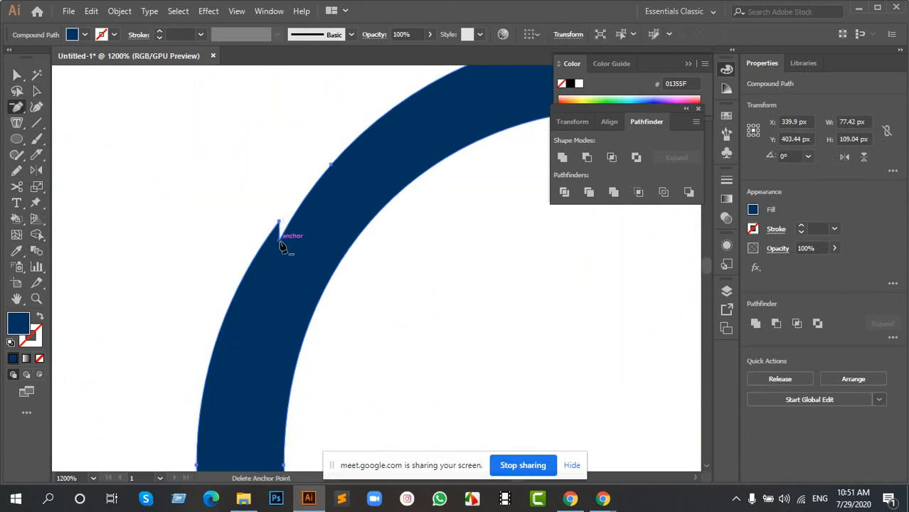
click(280, 243)
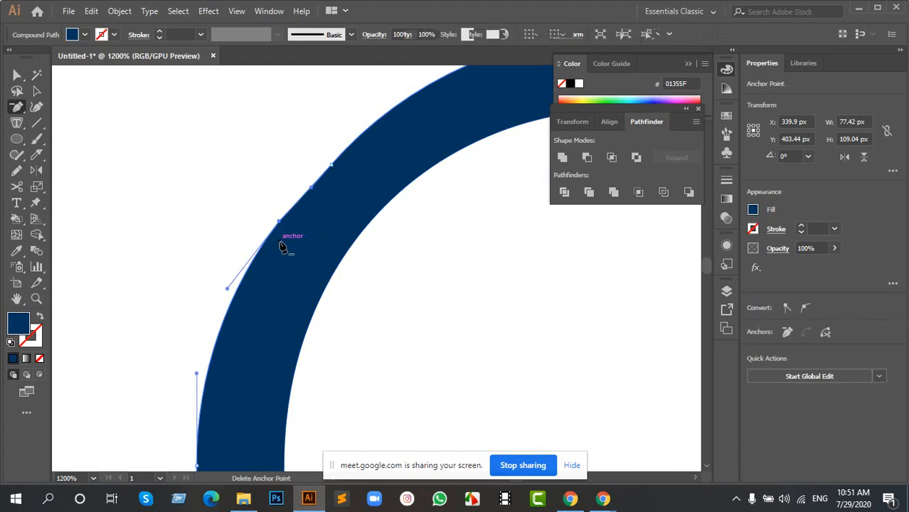
Step: Move the anchor above the removed notch slightly outward to smooth the p's outer curve
scroll(282, 298, down, 4)
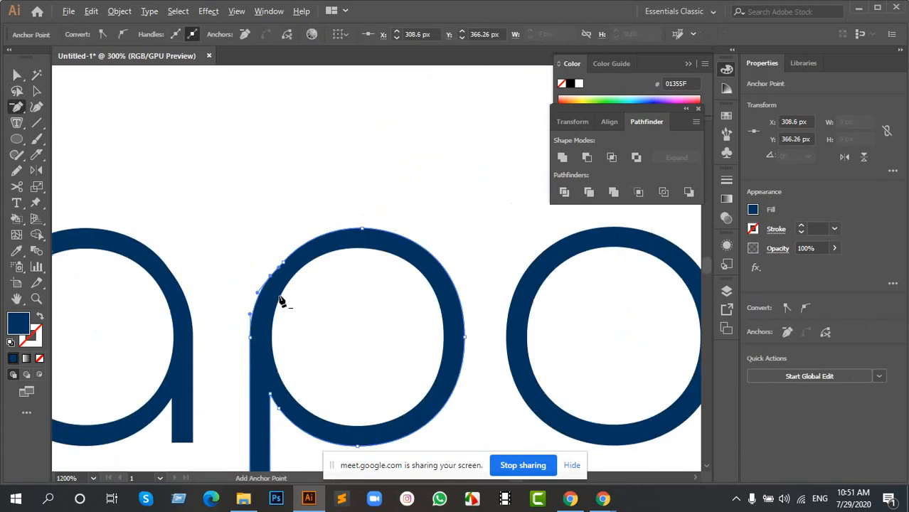
drag(283, 334, 279, 278)
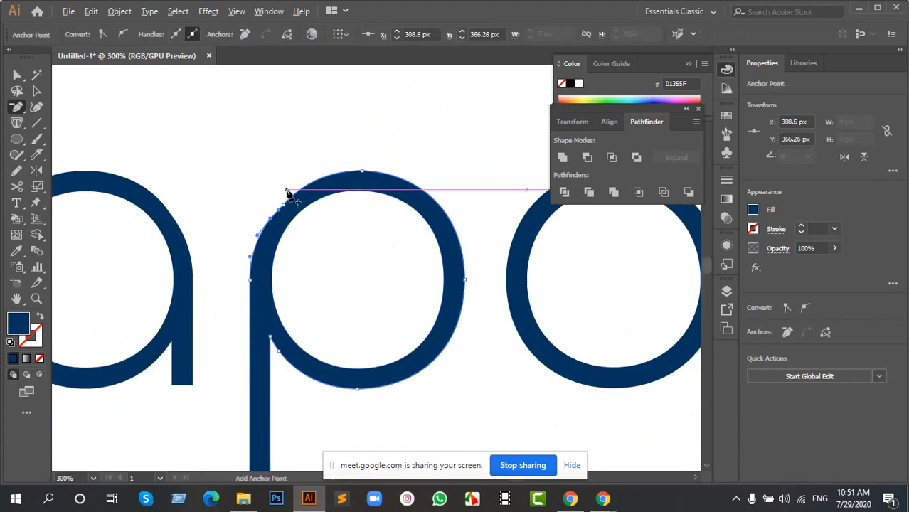
scroll(295, 193, up, 3)
ctrl+click(191, 224)
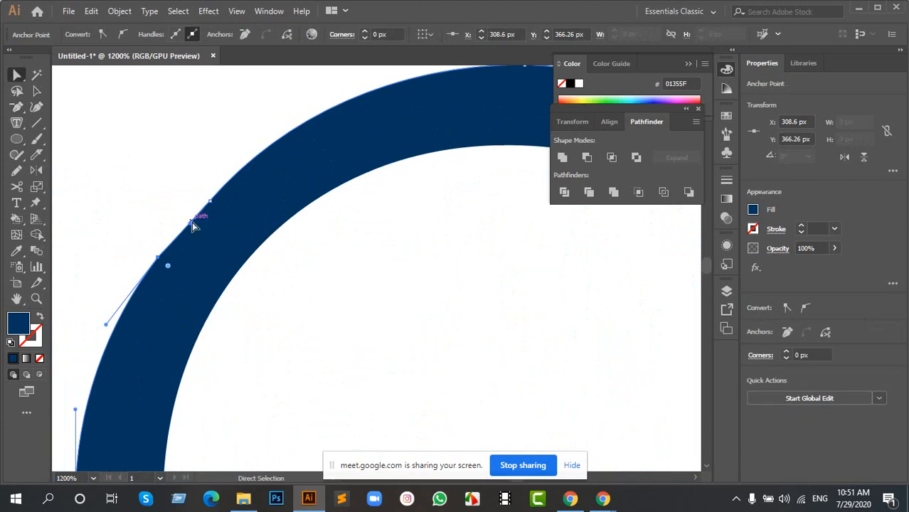
click(207, 191)
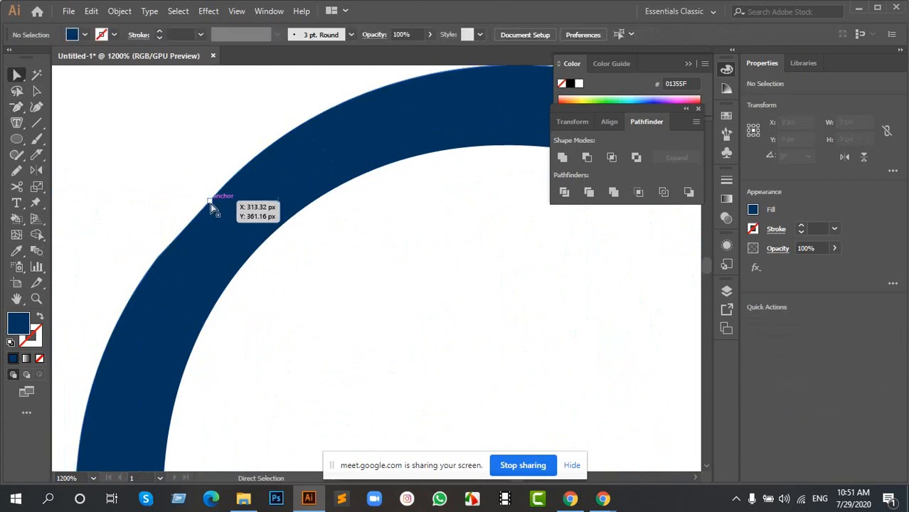
drag(211, 204, 203, 201)
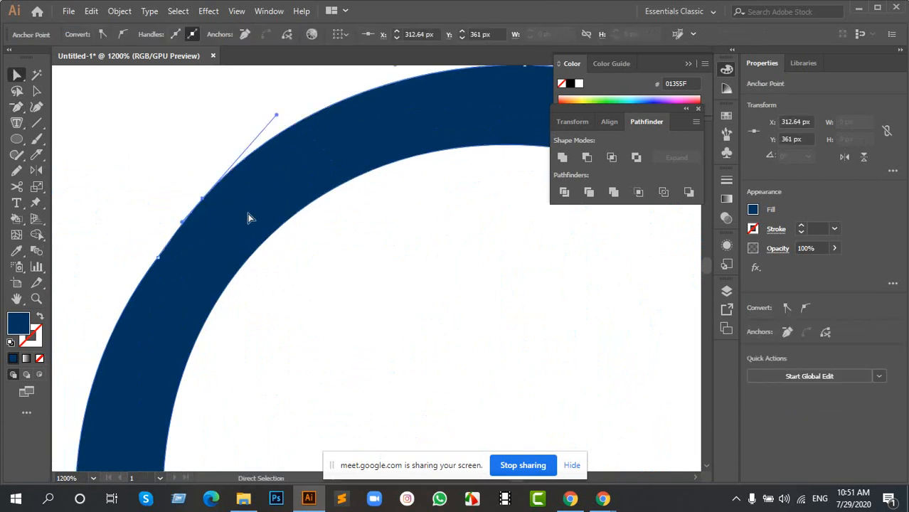
drag(277, 168, 282, 216)
scroll(202, 285, down, 3)
click(284, 322)
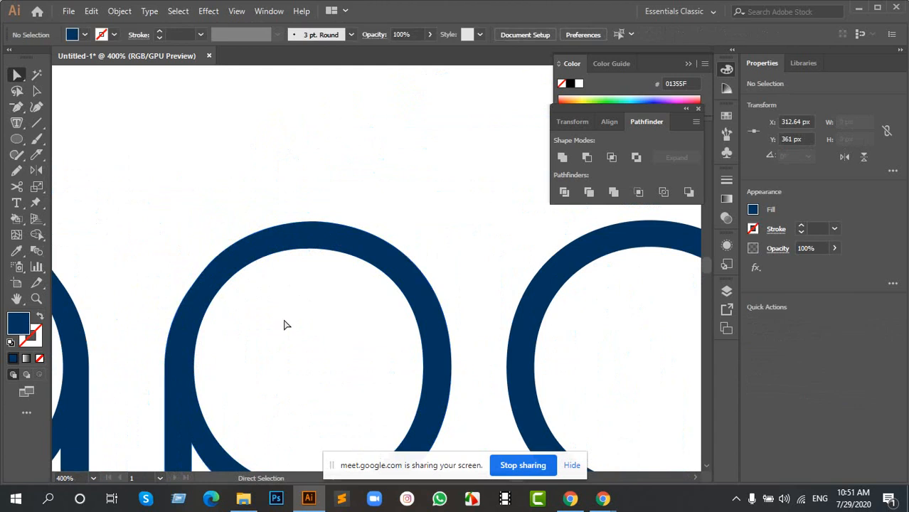
Step: Nudge the lower of the two neighbouring anchors slightly outward to even out the p's upper outer curve
scroll(283, 325, down, 5)
scroll(237, 309, up, 6)
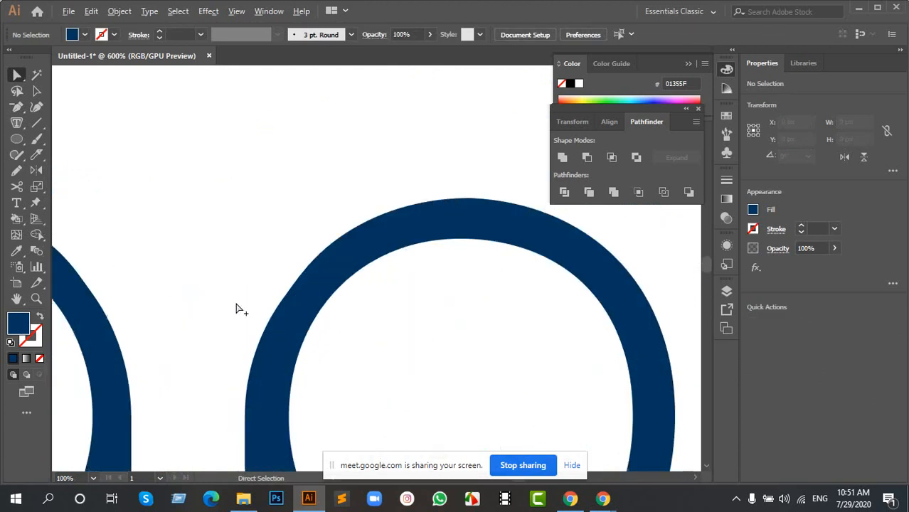
click(306, 275)
scroll(307, 274, up, 3)
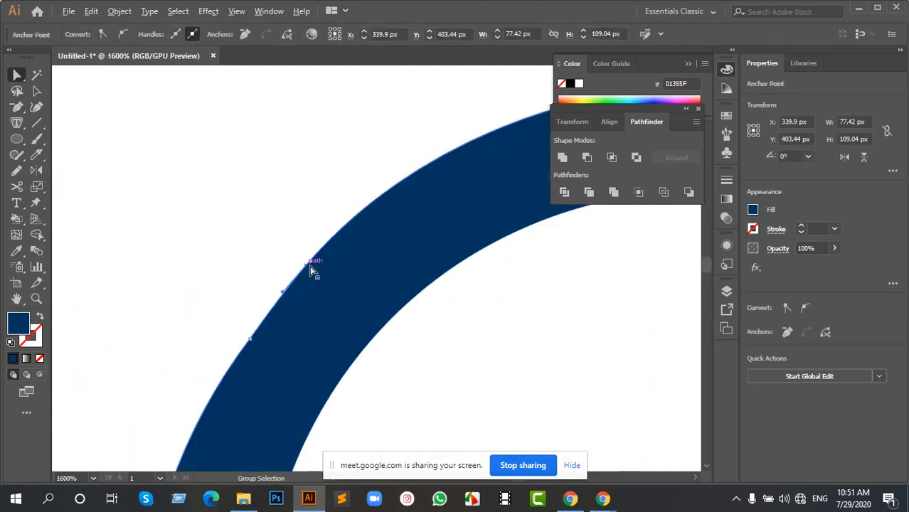
click(306, 261)
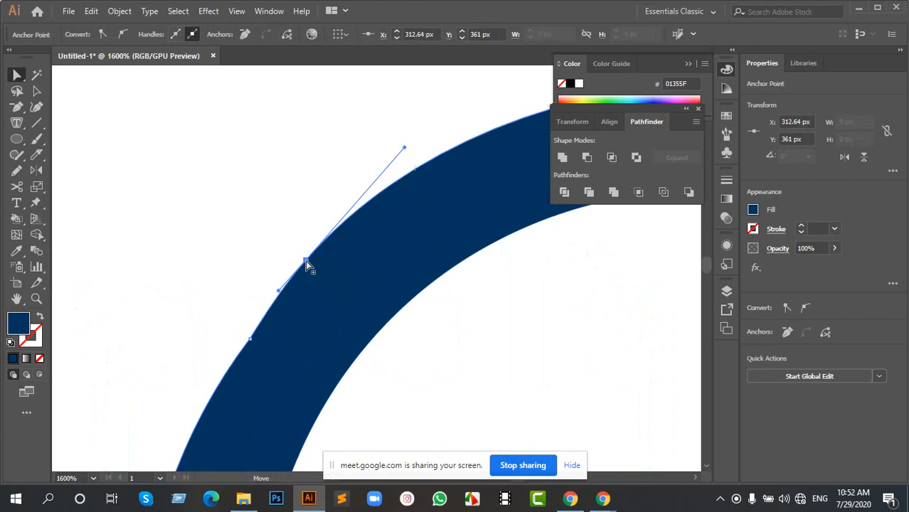
drag(248, 338, 246, 337)
scroll(283, 328, down, 6)
scroll(372, 376, down, 1)
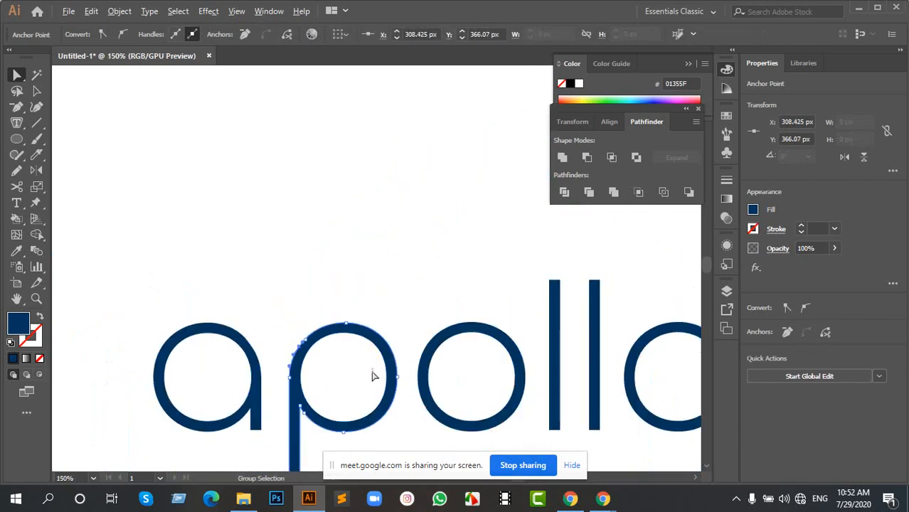
Step: Examine the reshaped p within the whole wordmark and compare the lettering with the reference logo
drag(373, 376, 345, 293)
scroll(357, 299, down, 2)
key(v)
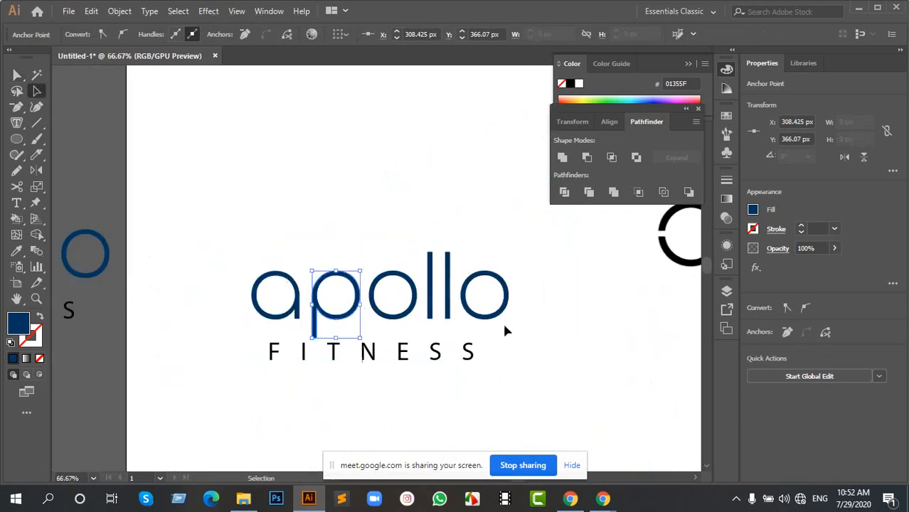
click(506, 329)
scroll(531, 297, up, 1)
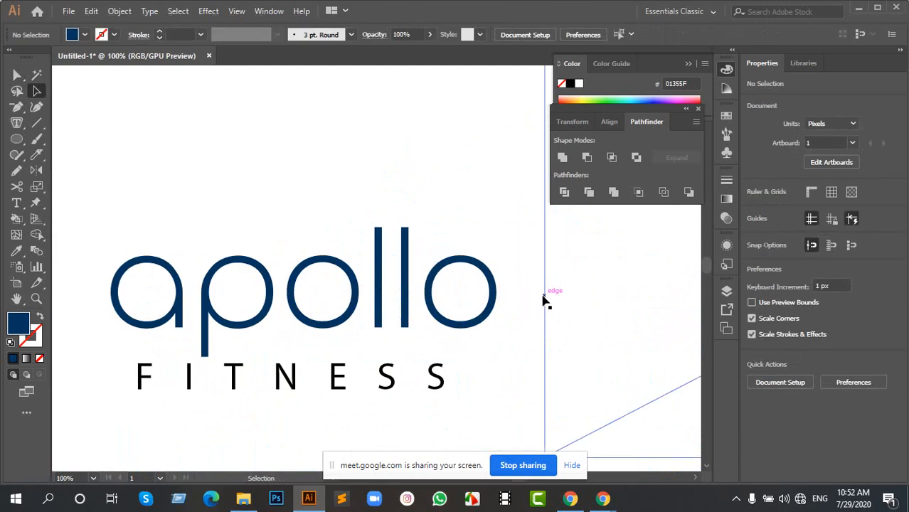
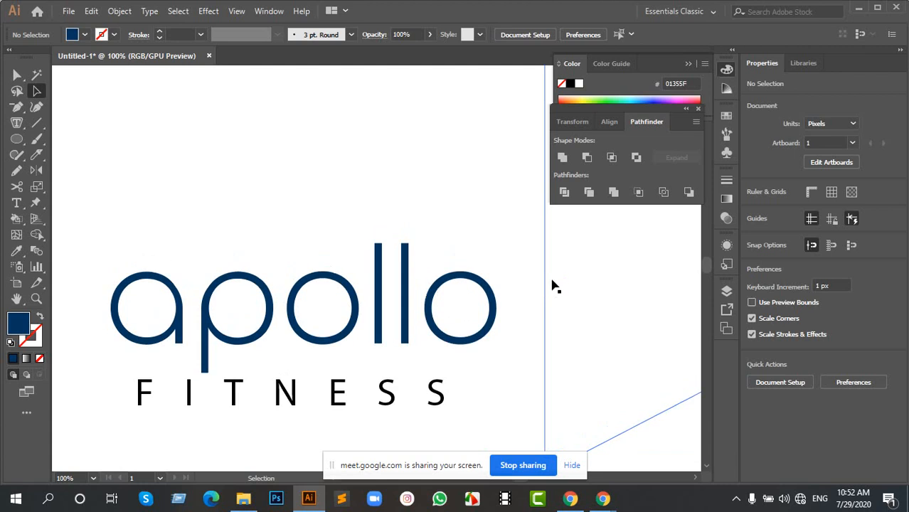
scroll(520, 276, down, 2)
drag(552, 286, 359, 264)
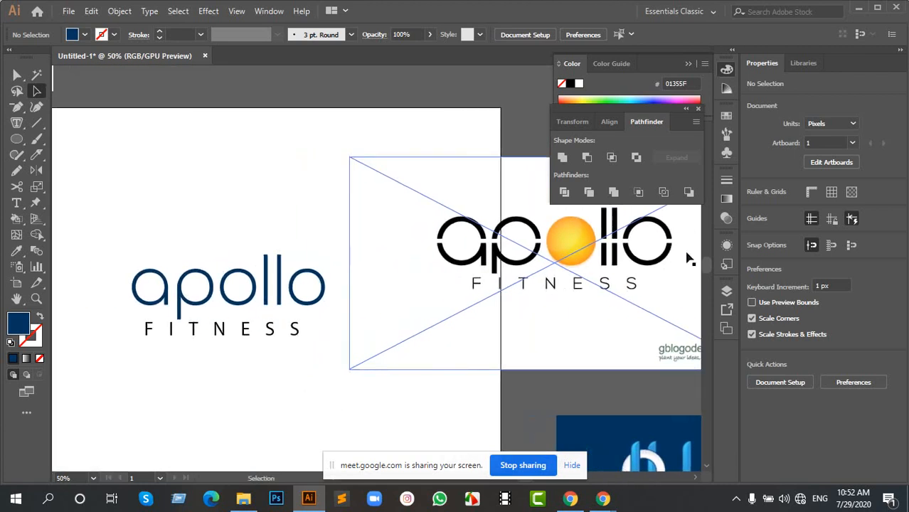
scroll(216, 285, up, 2)
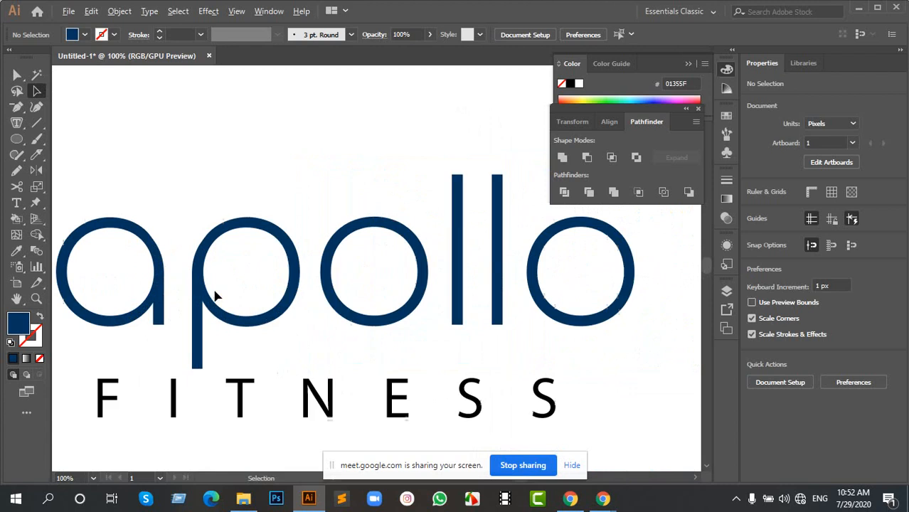
drag(199, 292, 249, 287)
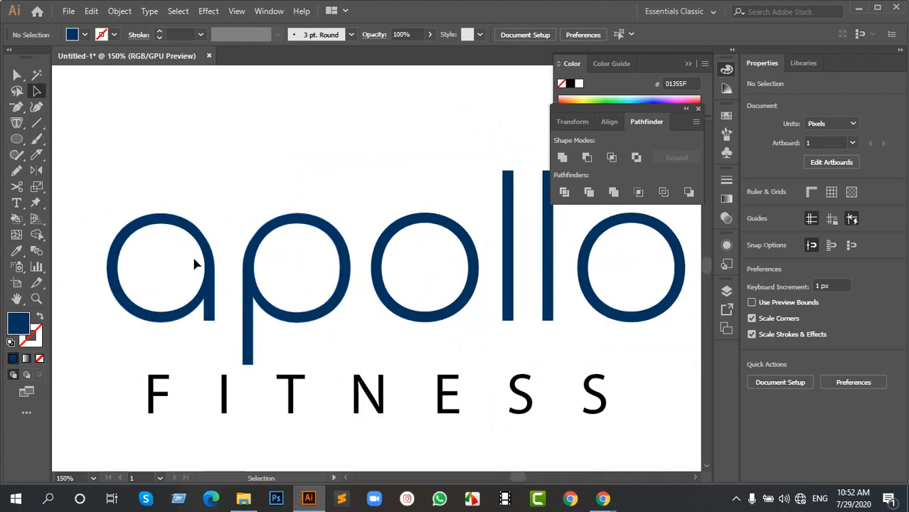
scroll(207, 264, down, 2)
scroll(221, 228, down, 1)
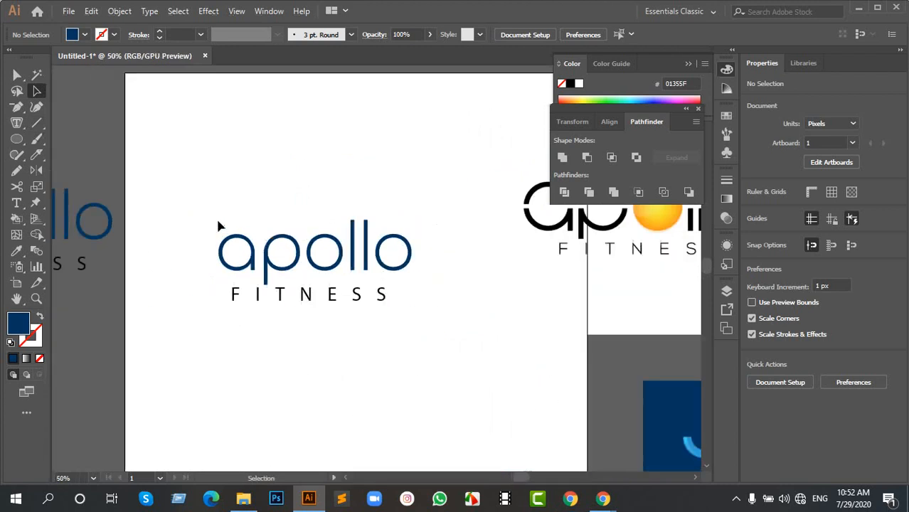
drag(192, 208, 446, 351)
scroll(356, 248, right, 1)
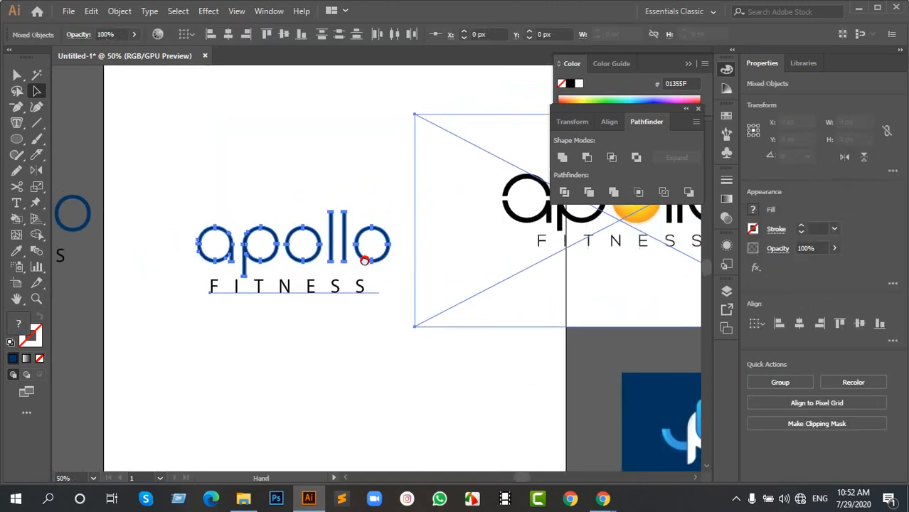
click(399, 116)
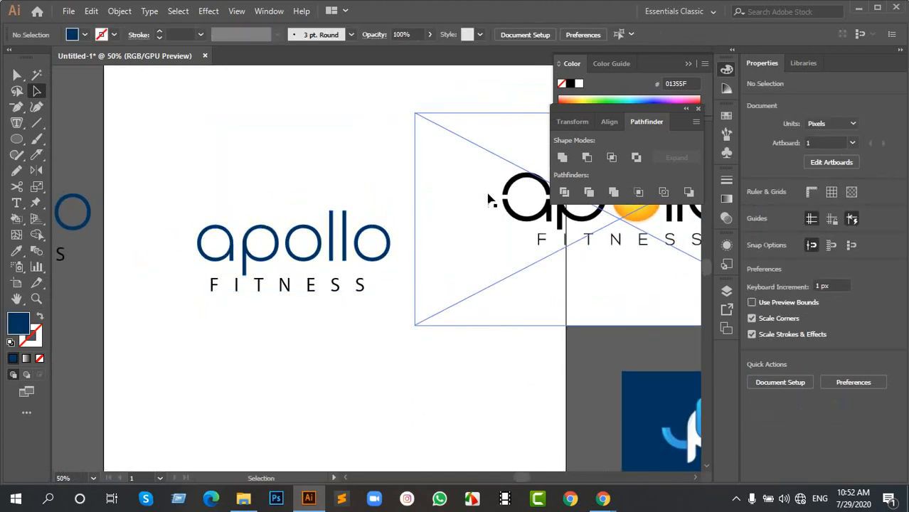
drag(495, 196, 545, 223)
drag(170, 193, 420, 360)
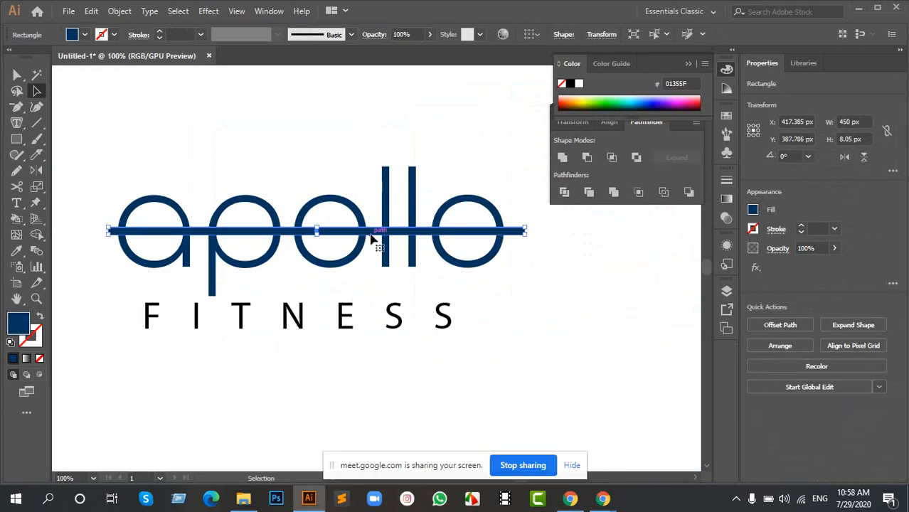
Step: Delete the horizontal bar running across the apollo lettering
click(357, 176)
click(375, 231)
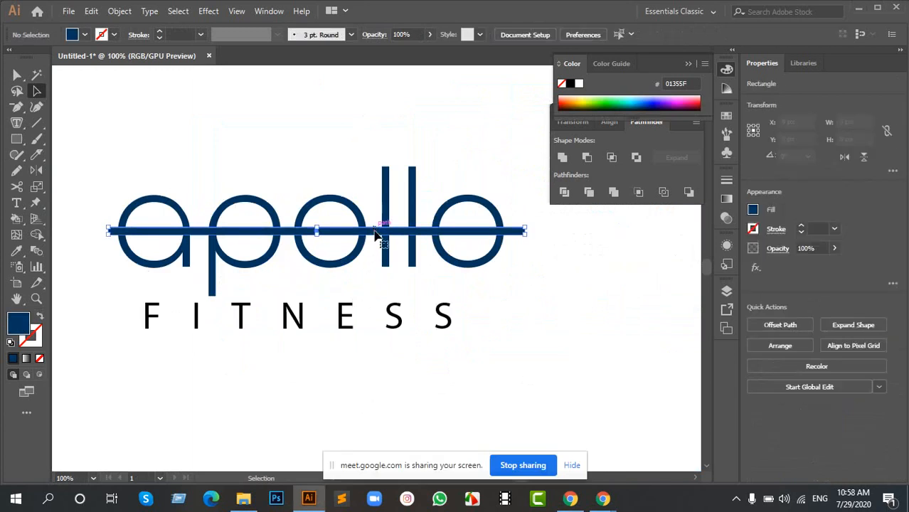
key(Delete)
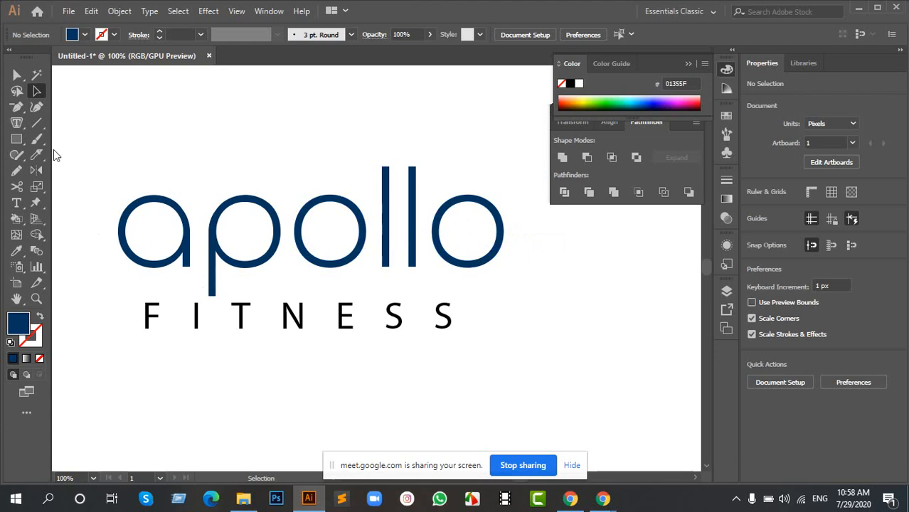
Step: Draw a rectangle about 454 px wide across the middle of the apollo lettering and thin it to about 7 px high
key(m)
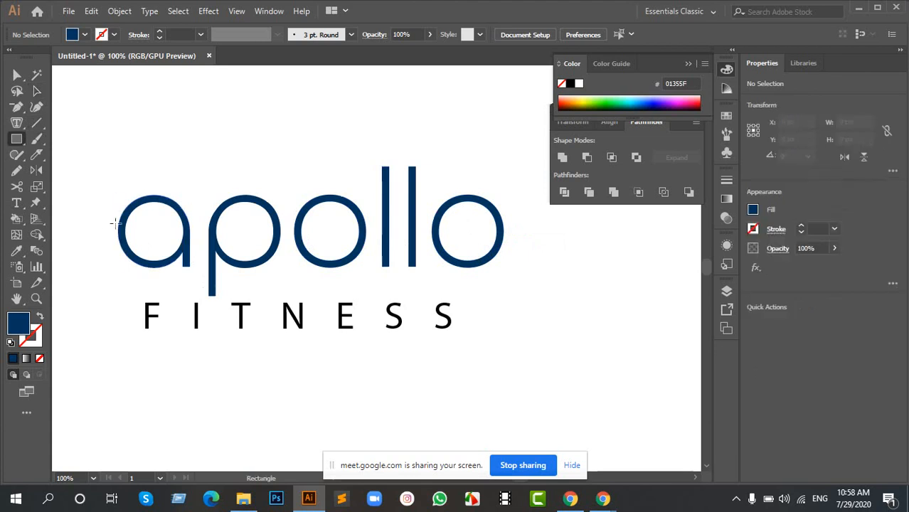
mouse_move(101, 226)
mouse_down()
mouse_move(372, 242)
mouse_move(488, 244)
mouse_move(523, 234)
mouse_up()
key(a)
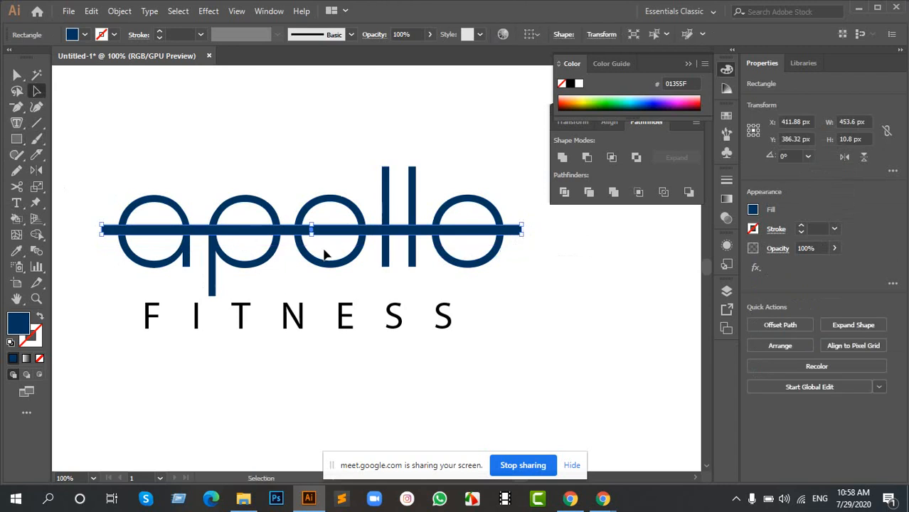
scroll(306, 236, up, 2)
scroll(308, 234, up, 1)
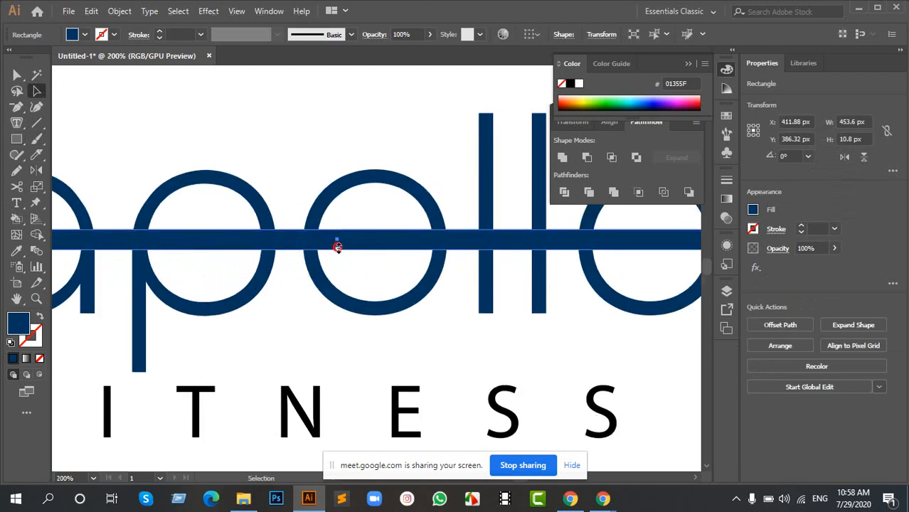
drag(337, 247, 357, 254)
scroll(357, 255, down, 2)
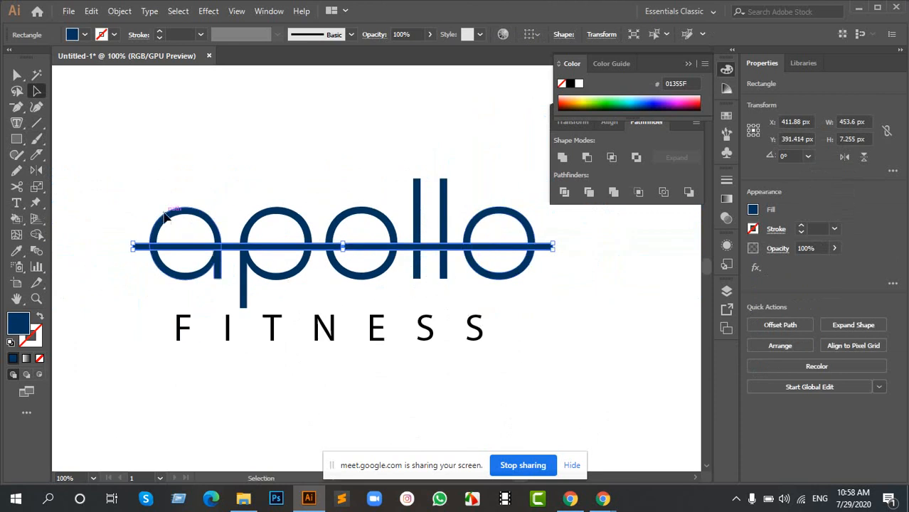
Step: Divide the apollo letters and the crossing bar with Pathfinder, ungroup the pieces and deselect them
drag(115, 195, 619, 278)
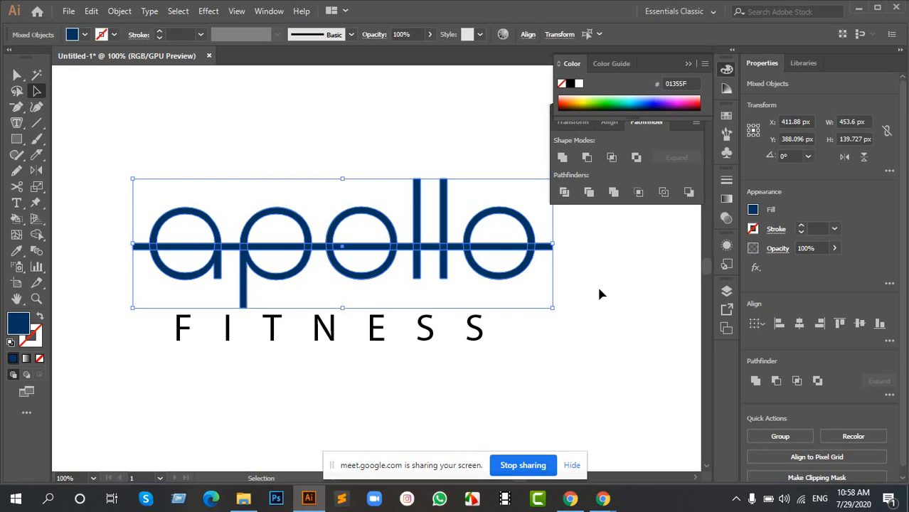
click(564, 193)
right_click(411, 219)
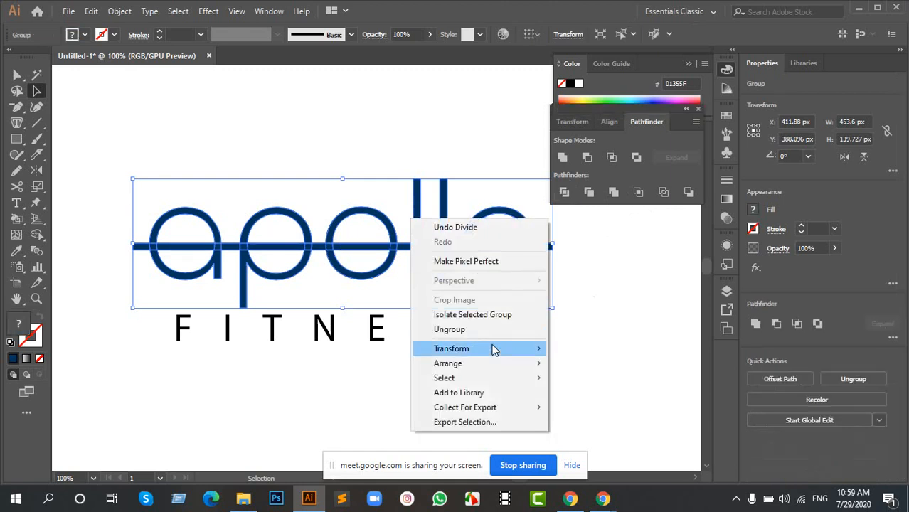
click(471, 329)
click(601, 280)
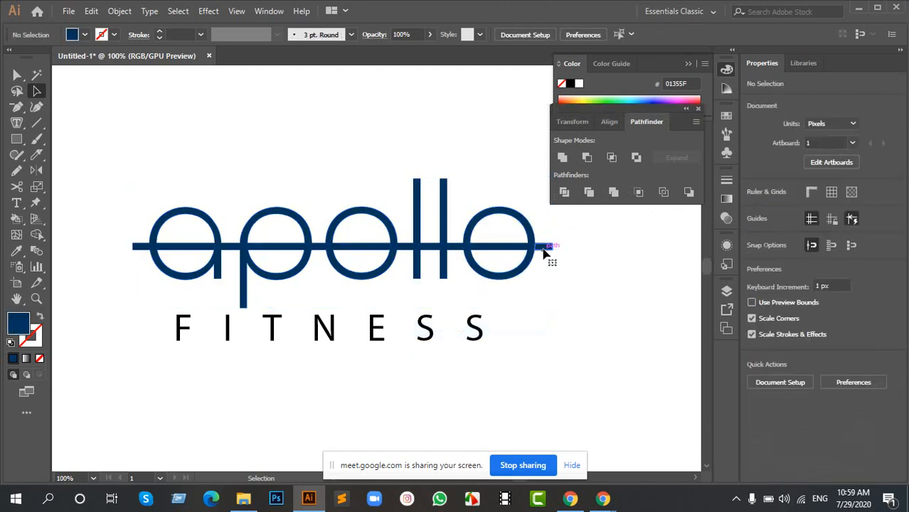
Step: Select together all the divided bar pieces from the bar's right end through the final o, both l's and the middle o to the p
click(544, 247)
key(ctrl+plus)
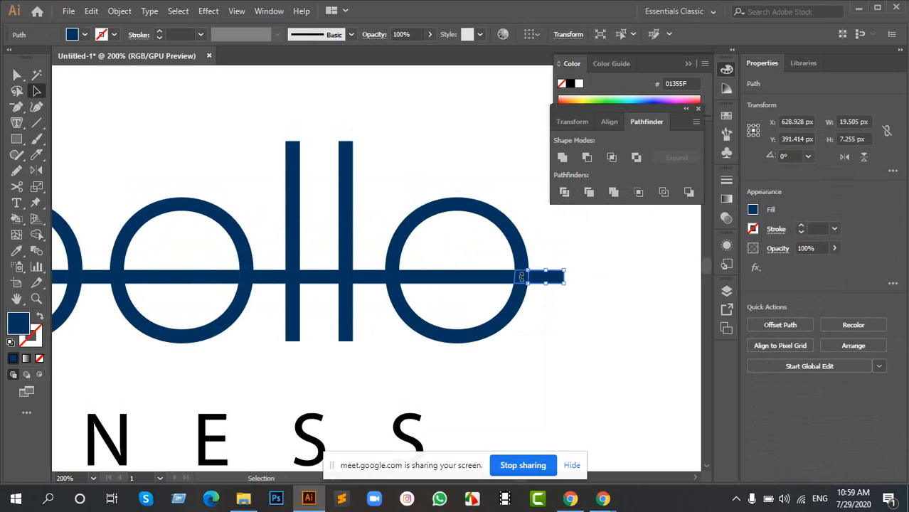
shift+click(475, 276)
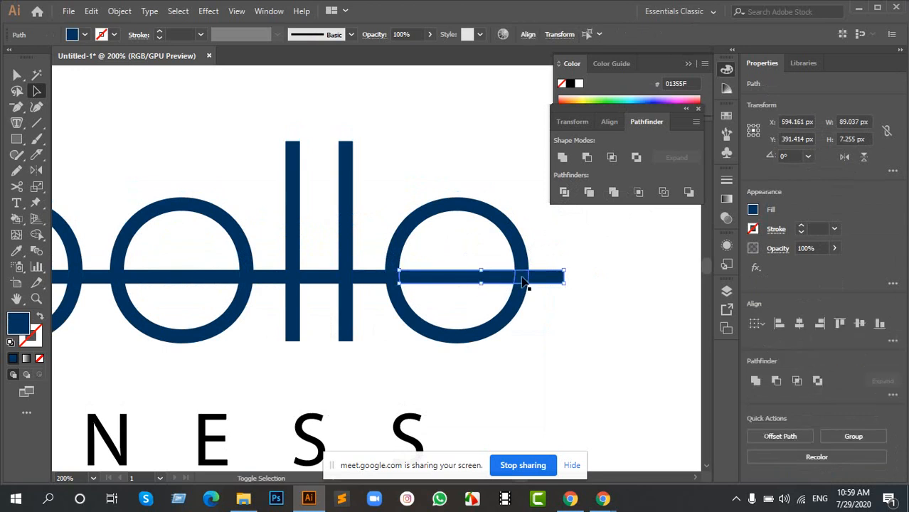
shift+click(367, 281)
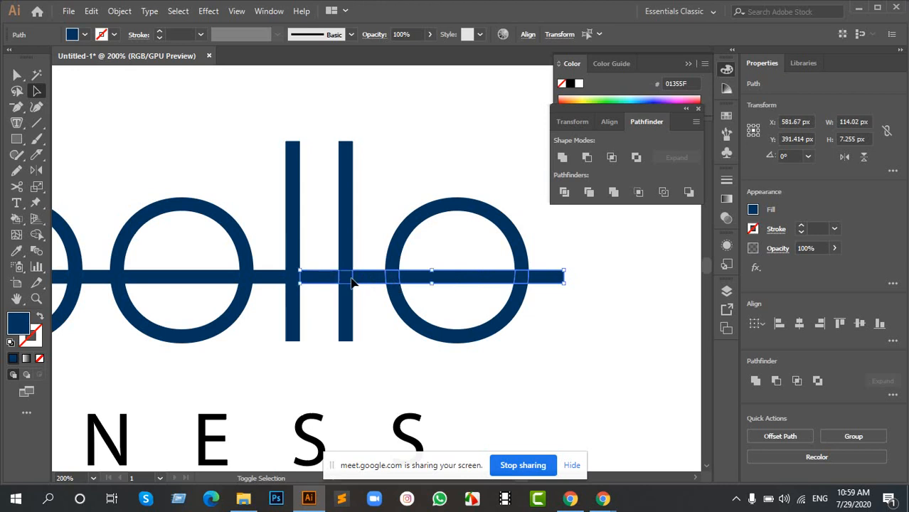
shift+click(322, 280)
shift+click(293, 282)
drag(283, 252, 528, 257)
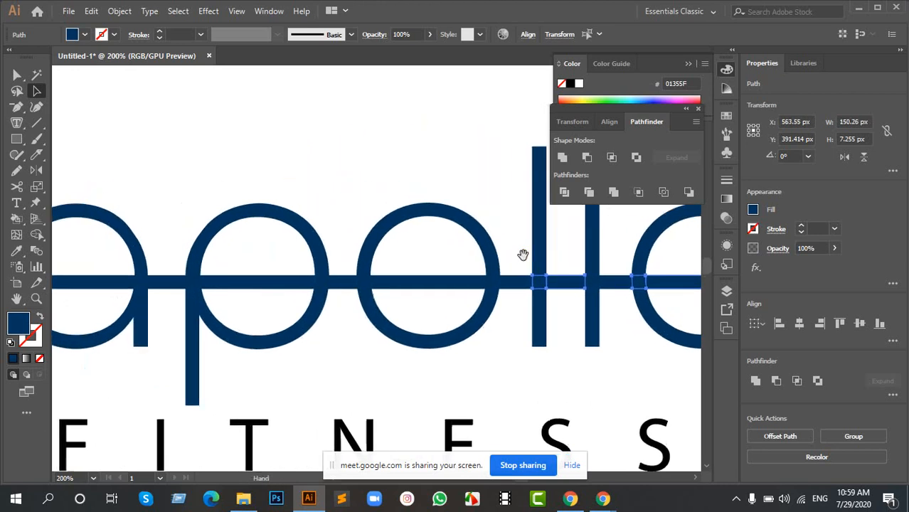
shift+click(493, 283)
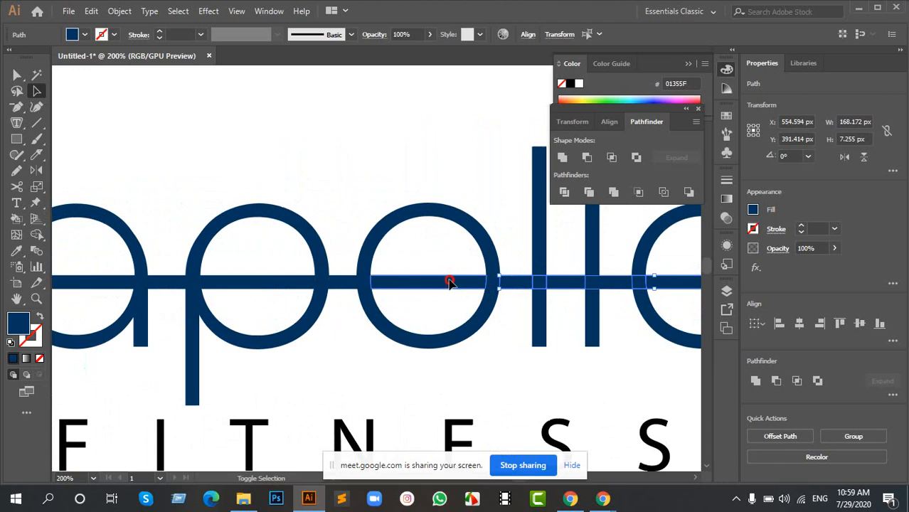
shift+click(346, 283)
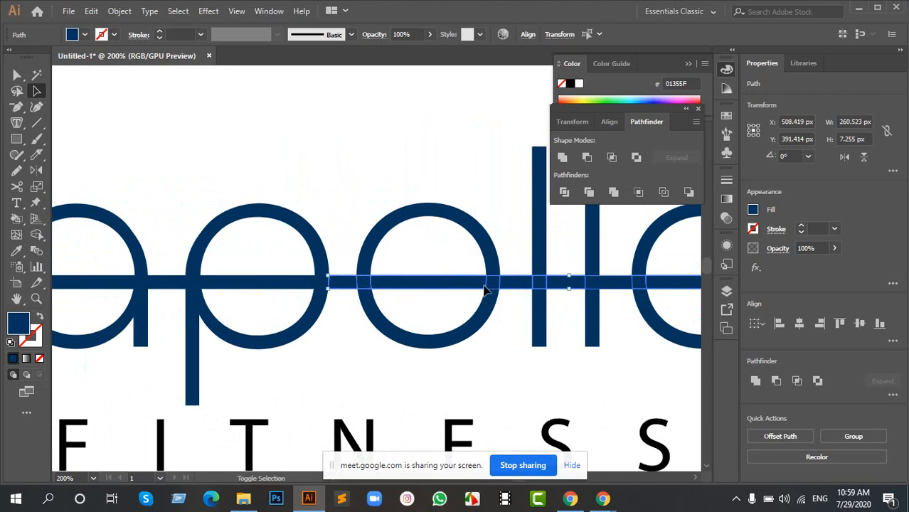
drag(305, 274, 471, 243)
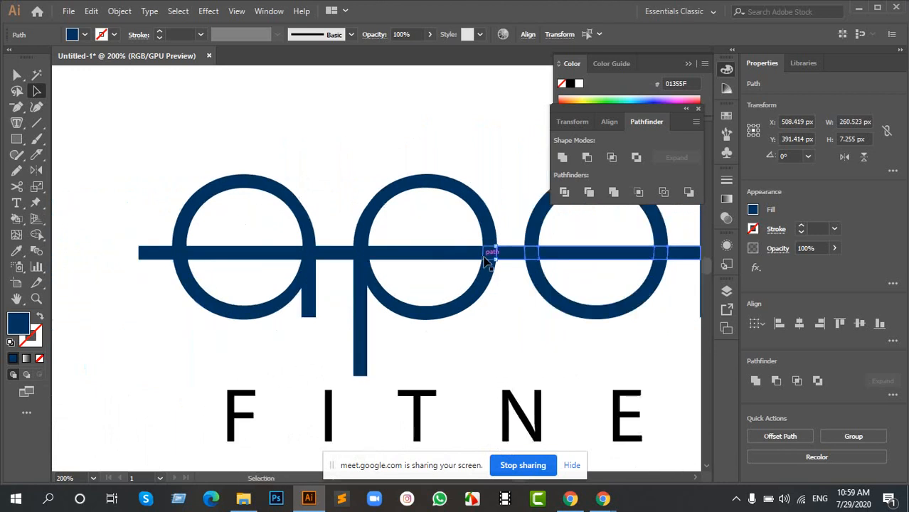
Step: Delete the horizontal bar segments that cut across the letters of apollo, extending the selection leftward through the p and a
shift+click(488, 258)
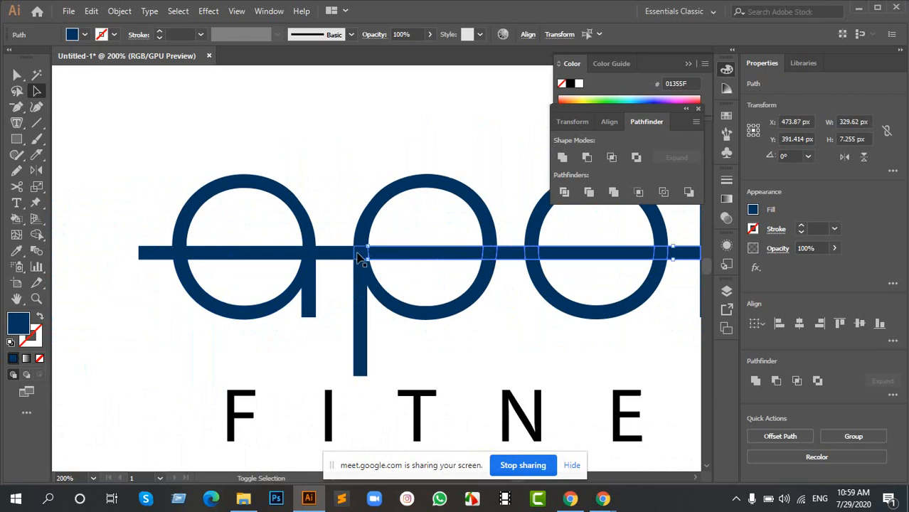
shift+click(334, 257)
shift+click(296, 257)
shift+click(310, 258)
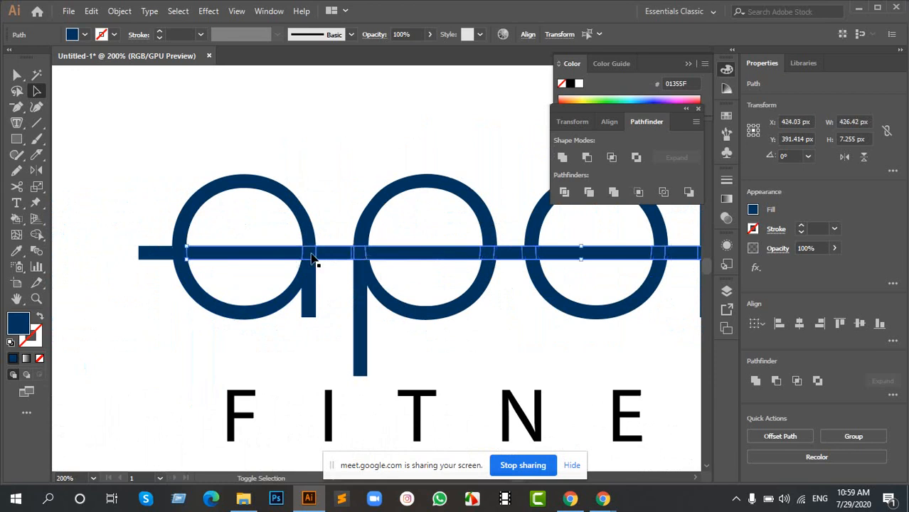
shift+click(162, 253)
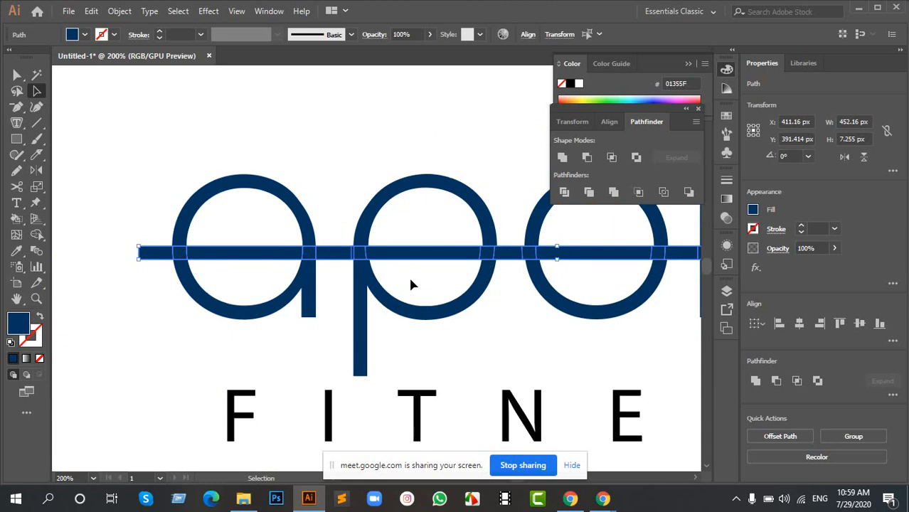
key(Delete)
scroll(430, 255, down, 5)
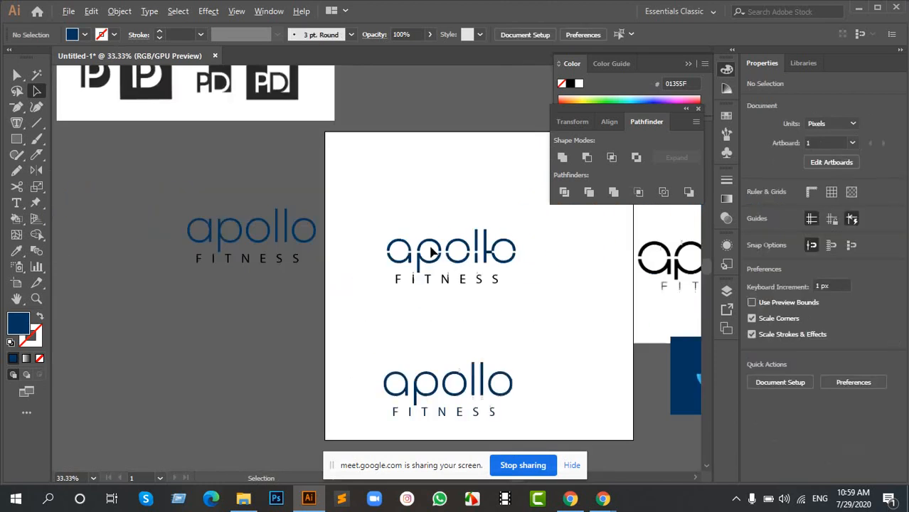
Step: Delete the remaining bar pieces between the second l and the last o and inside the second l
scroll(528, 264, up, 4)
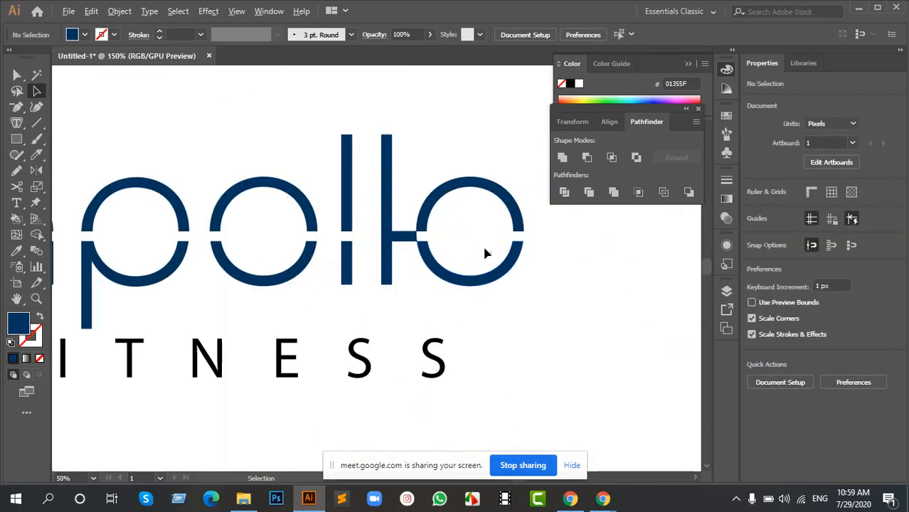
click(411, 239)
key(Delete)
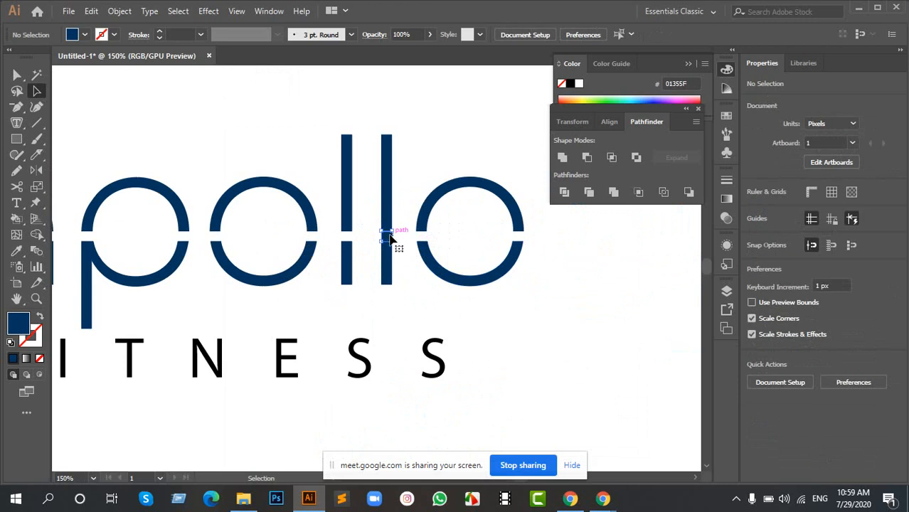
click(390, 238)
key(Delete)
scroll(331, 251, down, 2)
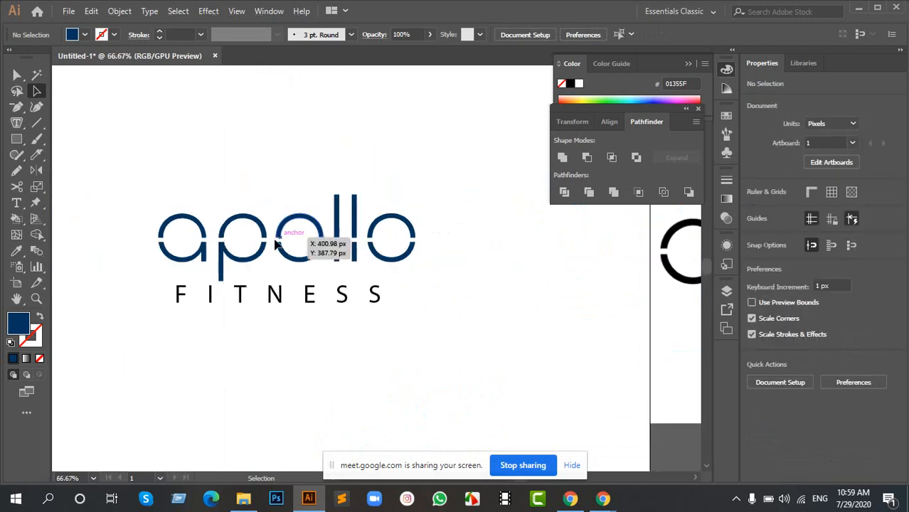
scroll(276, 244, up, 1)
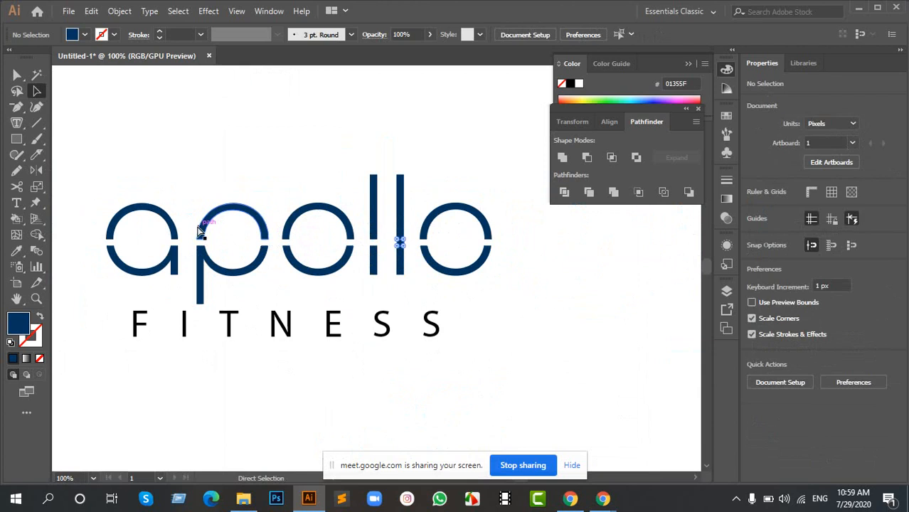
Step: Undo the bar segment deletions and the division, back to the intact bar and the undivided apollo lettering
key(ctrl+z)
key(ctrl+z)
key(ctrl+z)
key(ctrl+z)
key(ctrl+z)
key(ctrl+z)
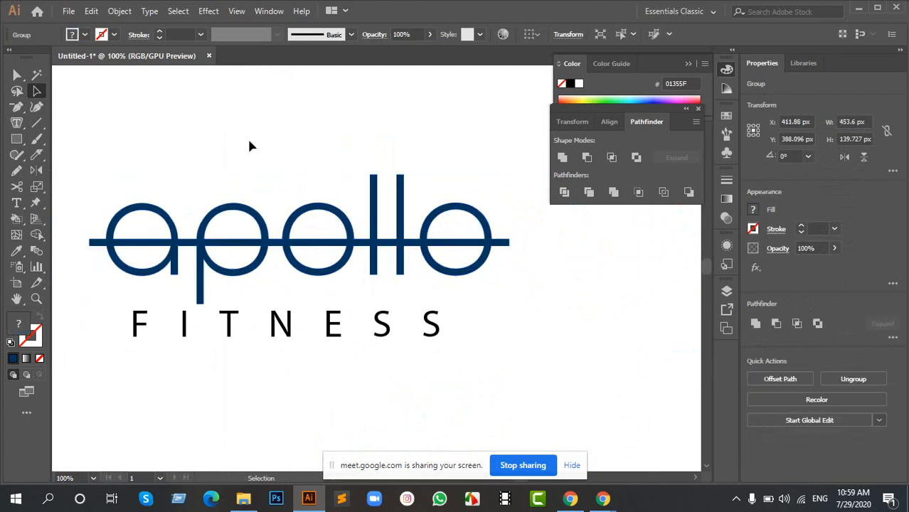
ctrl+click(278, 243)
key(ctrl+z)
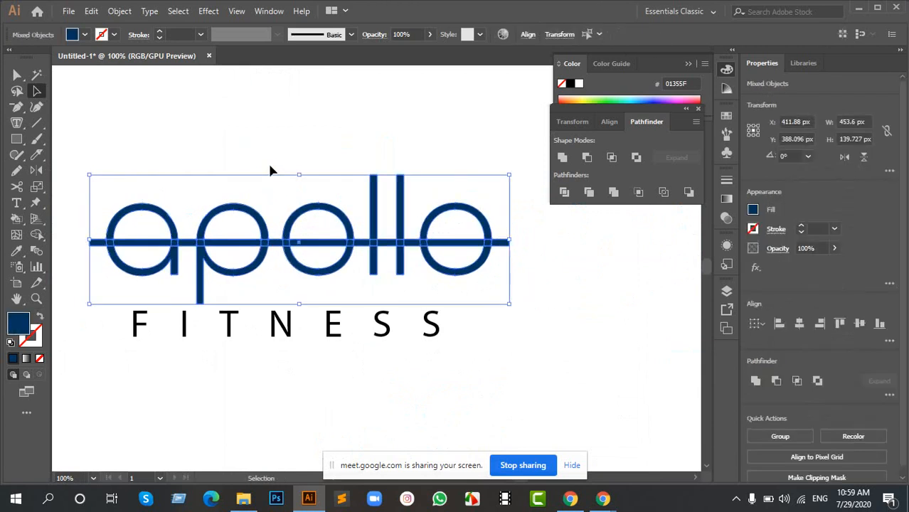
Step: Move the horizontal bar up about 3 px across the apollo letters
click(270, 171)
drag(274, 238, 274, 240)
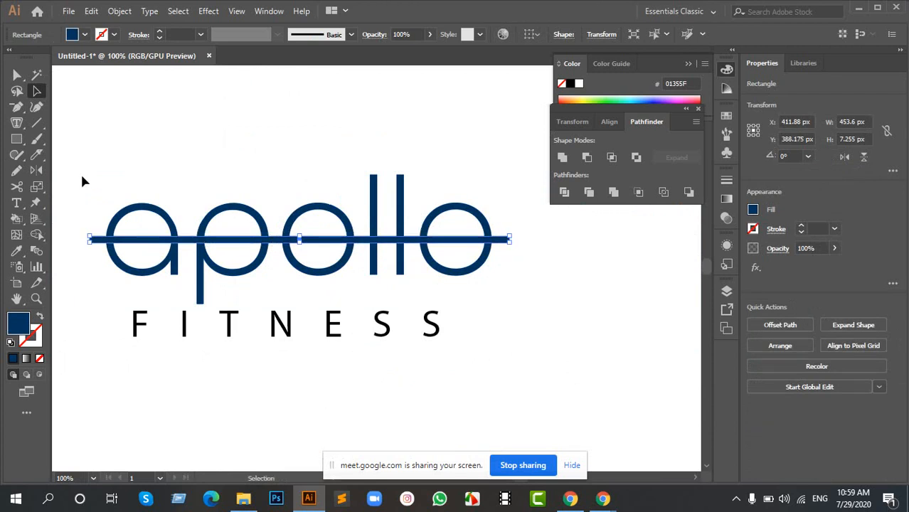
Step: Cut the horizontal bar and its overlaps out of all the apollo letters with the Shape Builder tool
drag(83, 176, 537, 278)
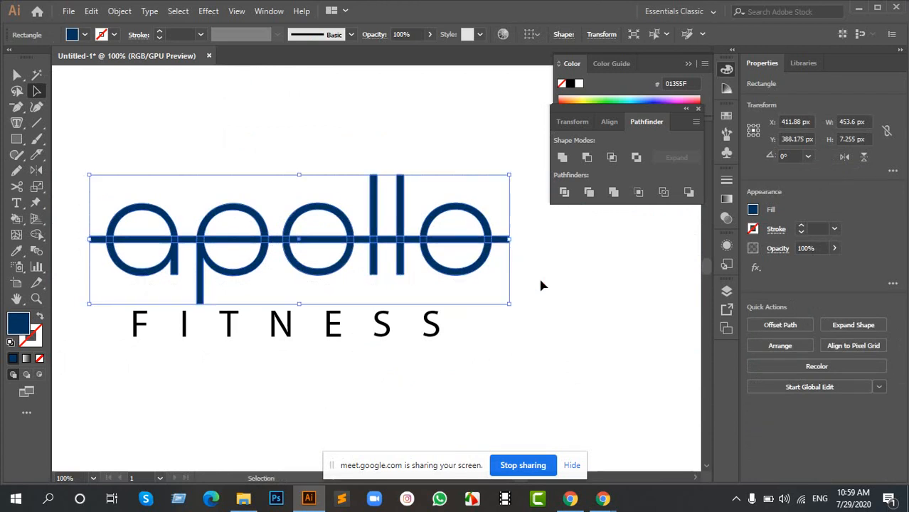
click(37, 235)
scroll(142, 242, up, 3)
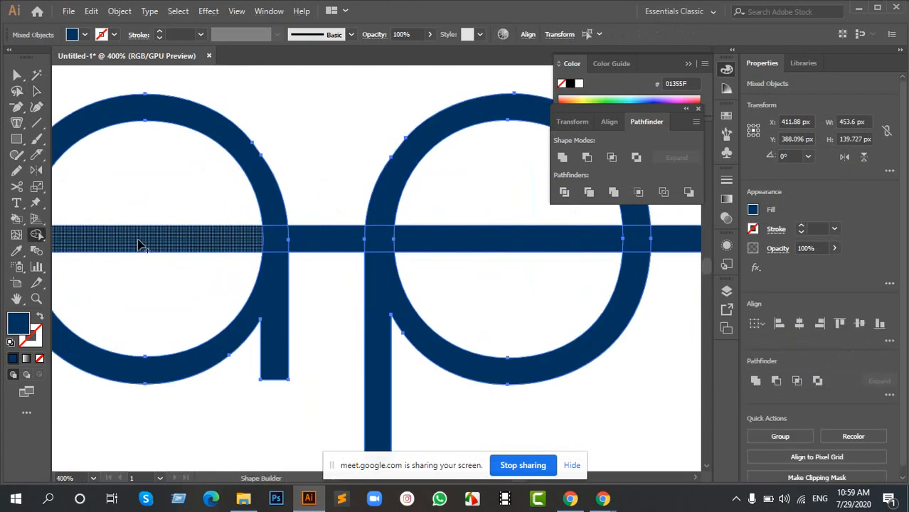
scroll(214, 238, down, 2)
scroll(254, 245, down, 2)
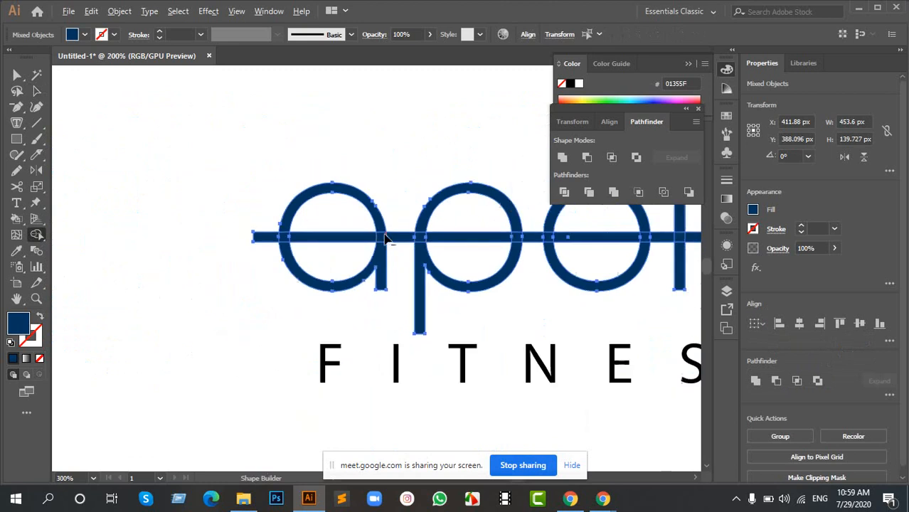
scroll(384, 240, down, 3)
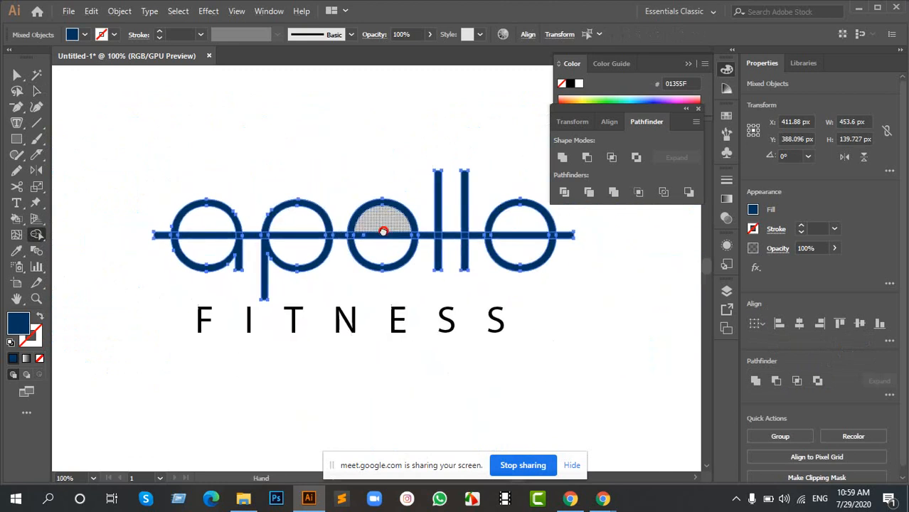
scroll(383, 232, up, 1)
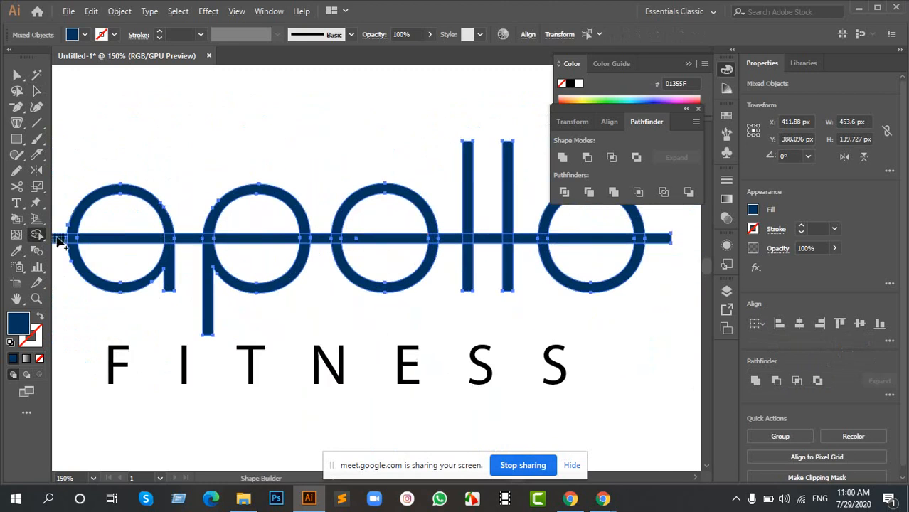
mouse_move(61, 240)
mouse_down()
mouse_move(611, 240)
mouse_move(580, 242)
mouse_up()
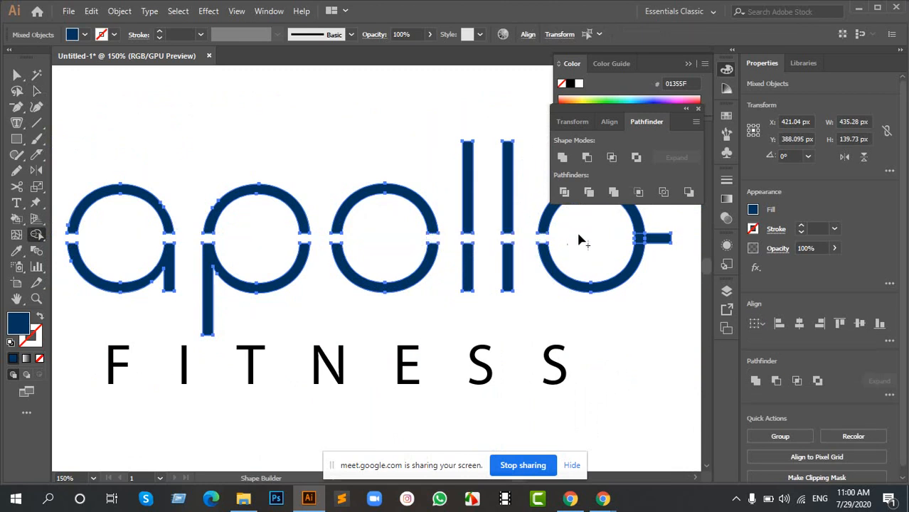
drag(641, 242, 672, 242)
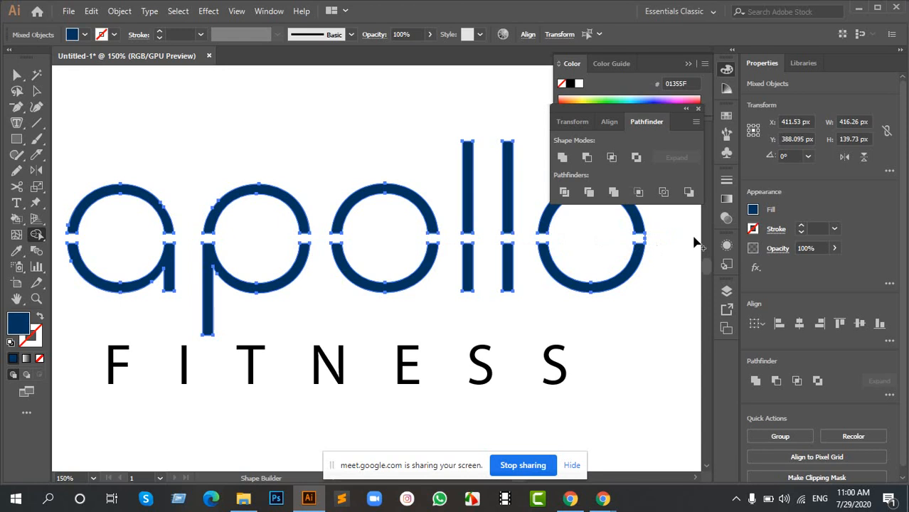
Step: Delete the thin leftover path at the outer edge of the last o
key(a)
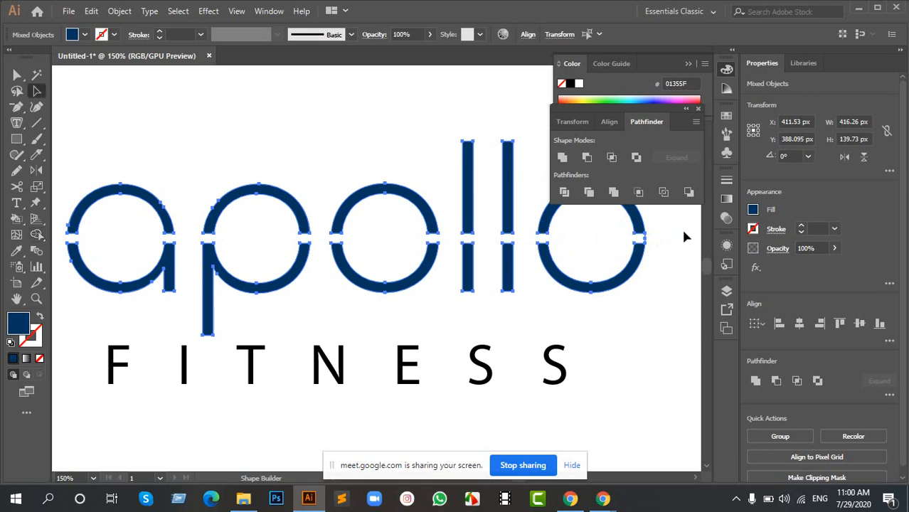
click(652, 243)
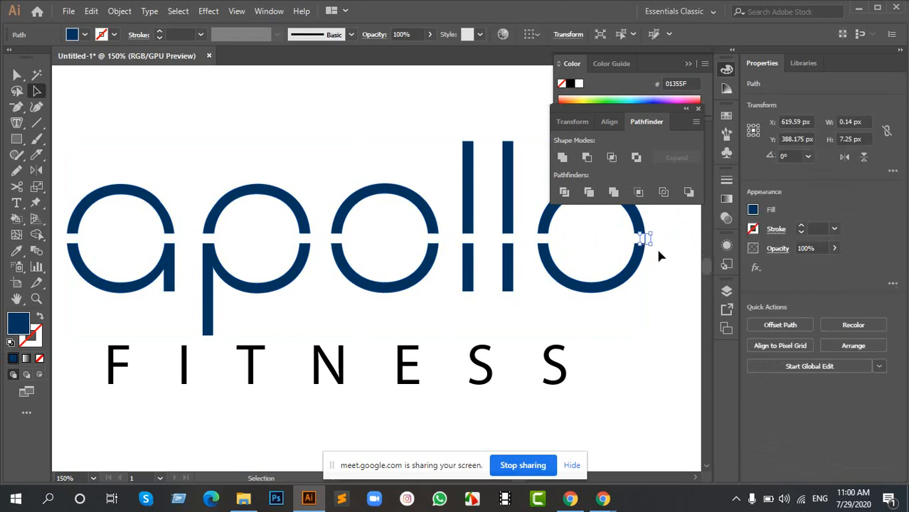
key(Delete)
scroll(431, 236, down, 2)
scroll(431, 235, up, 2)
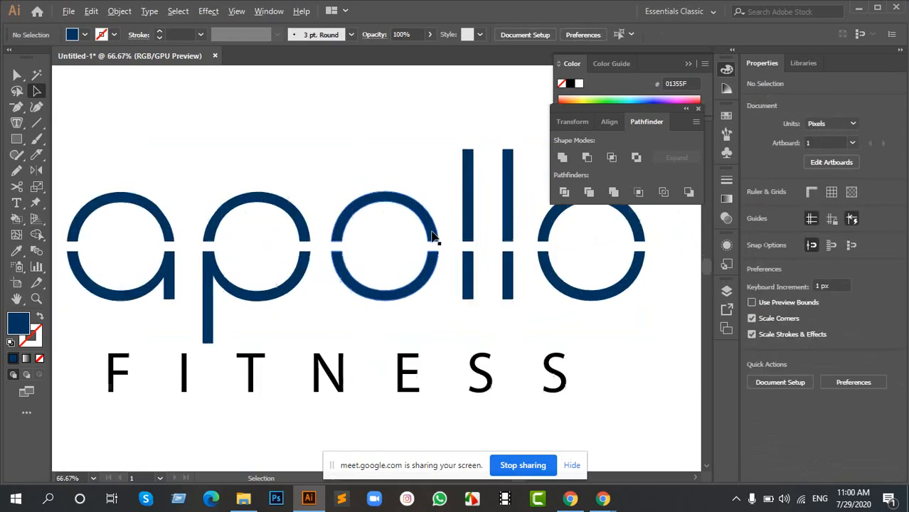
Step: Draw a circle about 79.2 px in diameter over the middle o and move it up to cover the letter
scroll(445, 237, down, 4)
scroll(431, 228, right, 2)
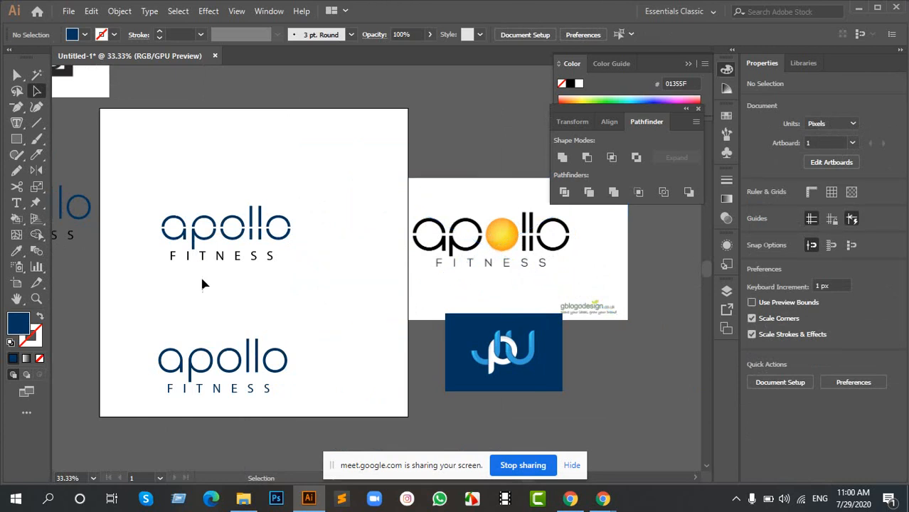
scroll(273, 222, up, 3)
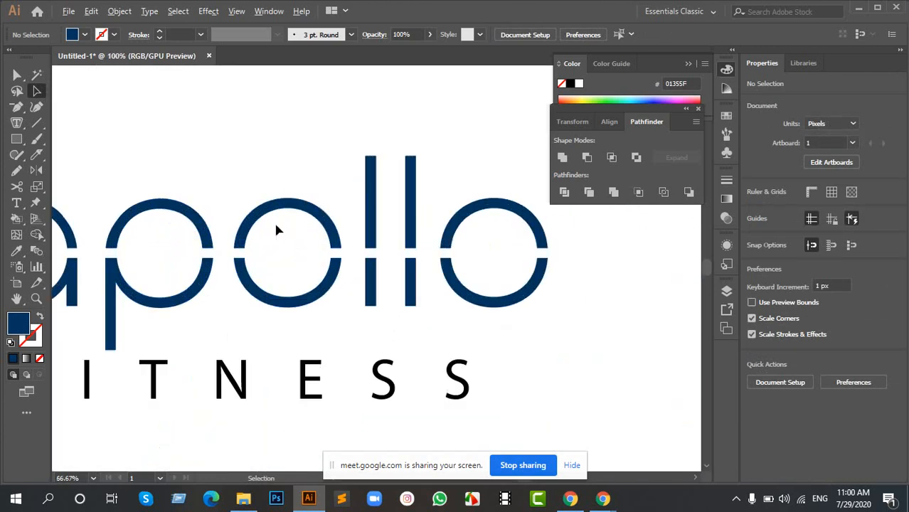
scroll(277, 230, up, 1)
drag(252, 169, 313, 295)
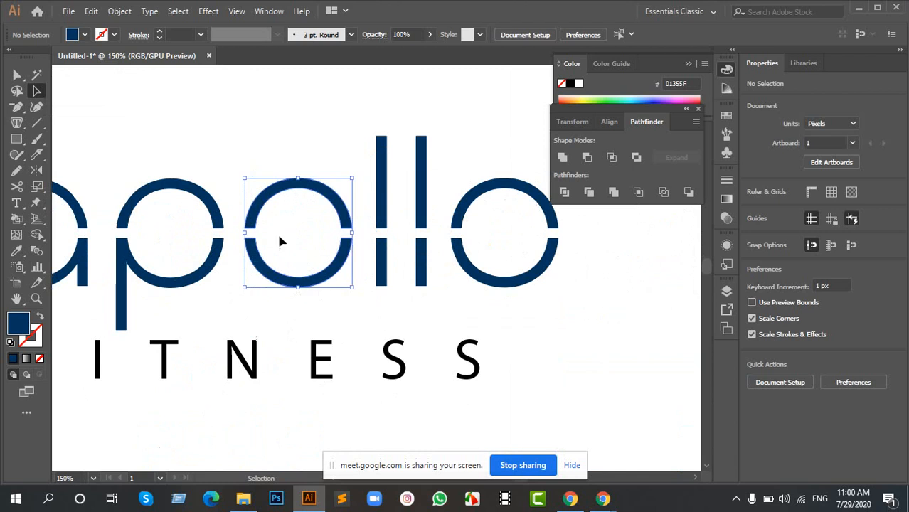
click(293, 230)
scroll(268, 203, up, 1)
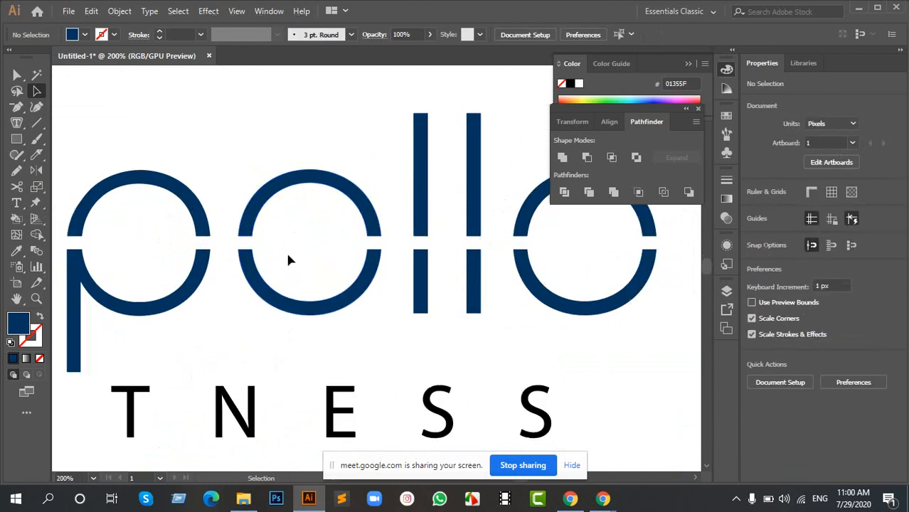
scroll(288, 259, up, 1)
key(l)
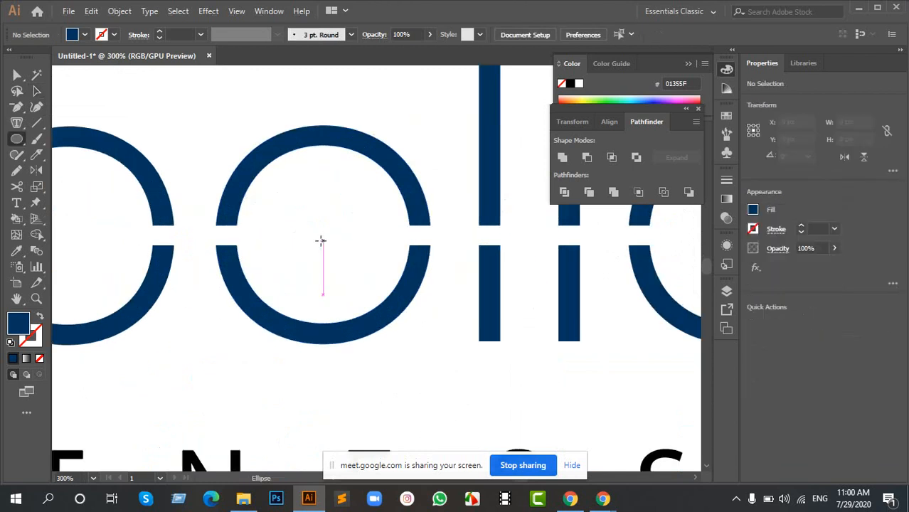
drag(343, 293, 362, 349)
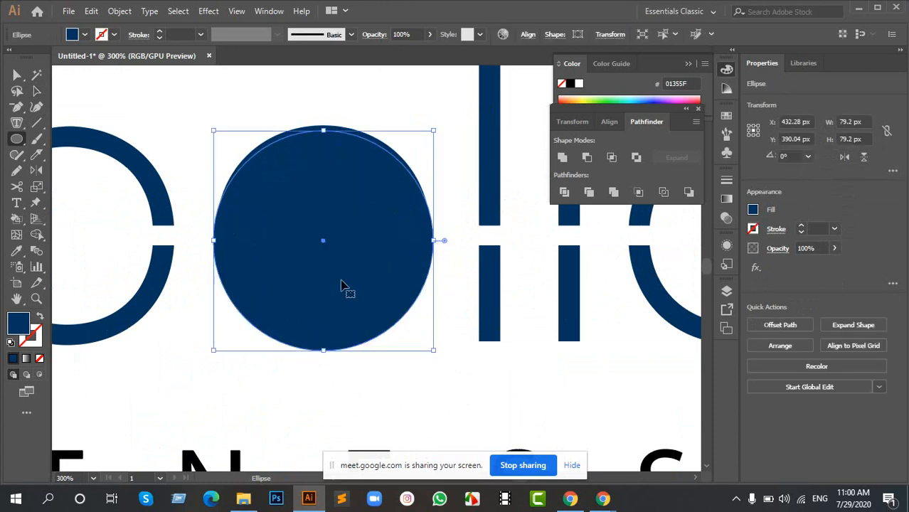
key(a)
drag(335, 270, 405, 263)
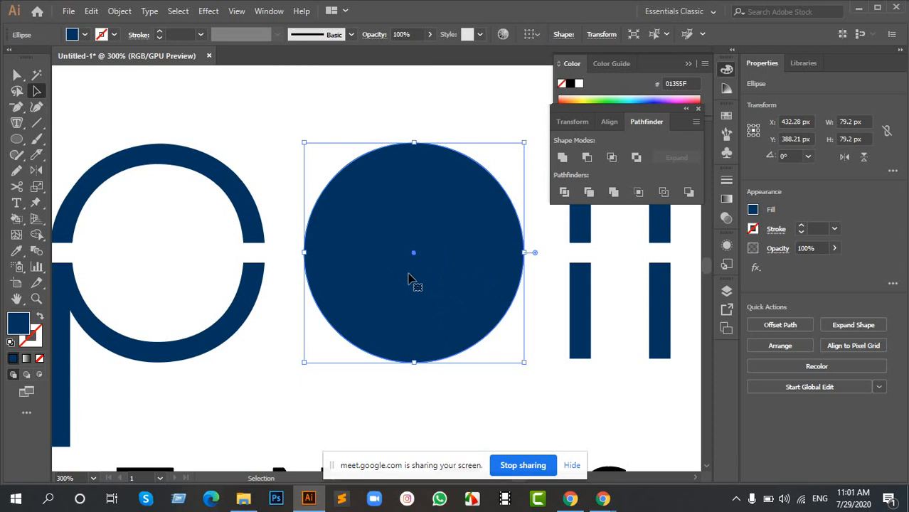
Step: Remove the circle and the two halves of the middle o, and restore the circle in its place
click(298, 121)
click(368, 237)
key(Delete)
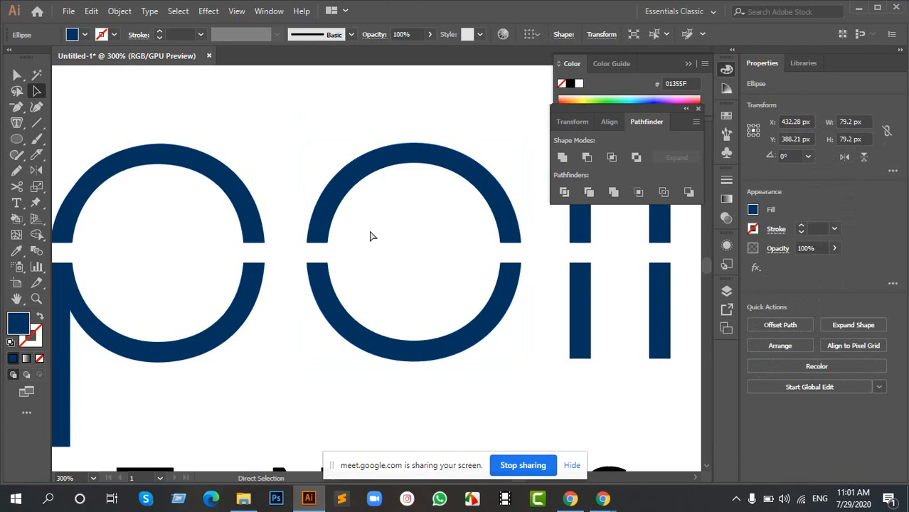
drag(318, 133, 483, 385)
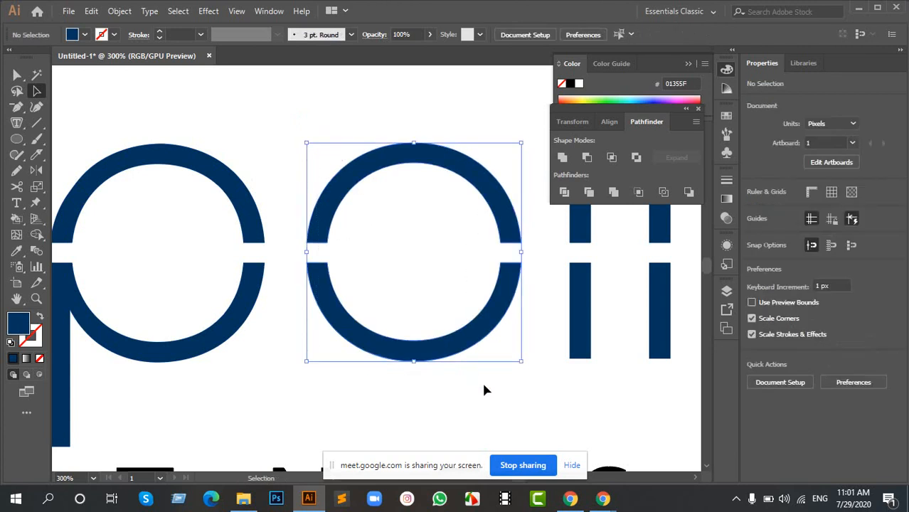
key(Delete)
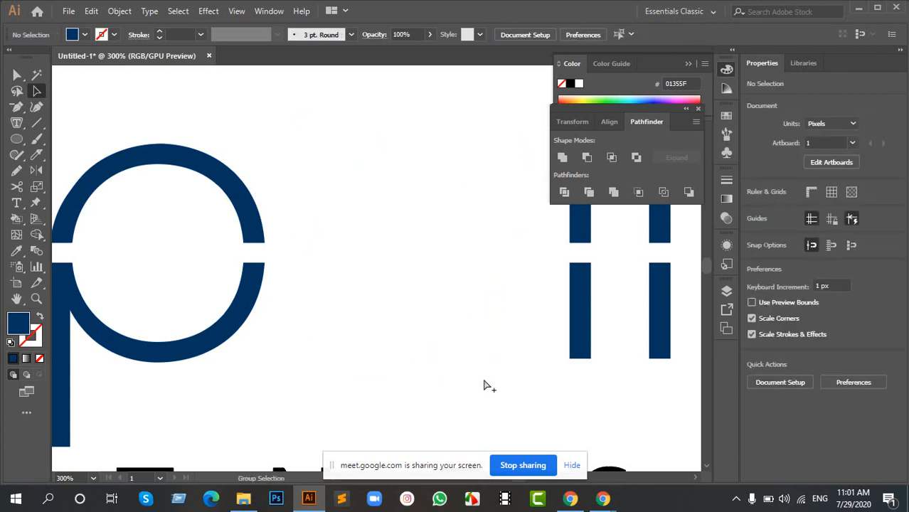
key(ctrl+z)
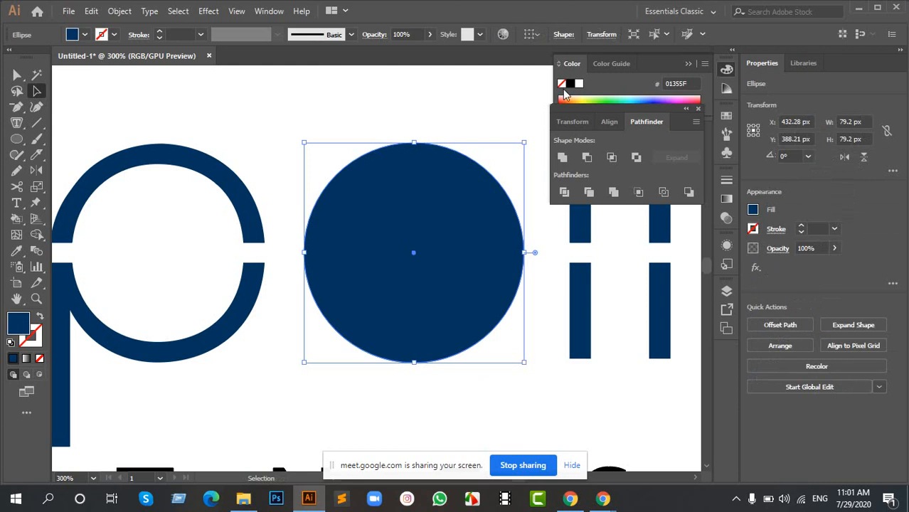
Step: Undo the last two changes, redo one, and deselect the circle
click(436, 116)
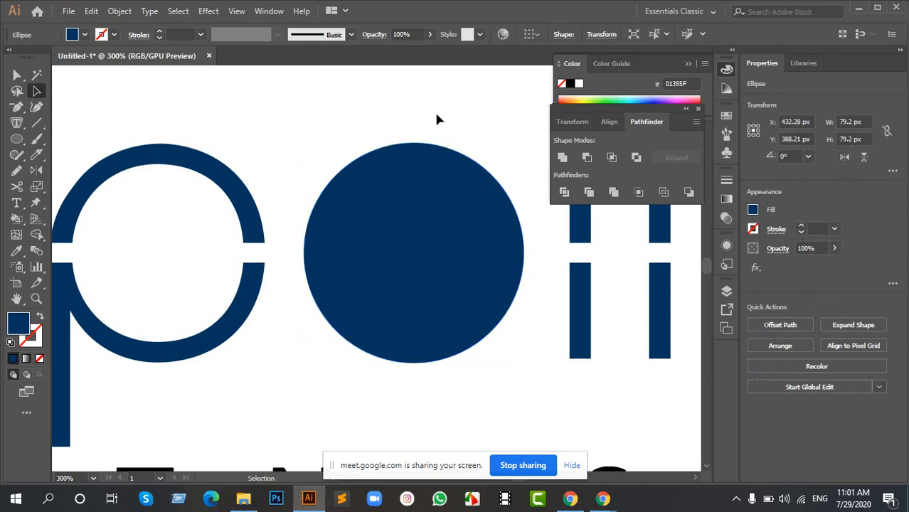
key(ctrl+z)
key(ctrl+z)
key(ctrl+shift+z)
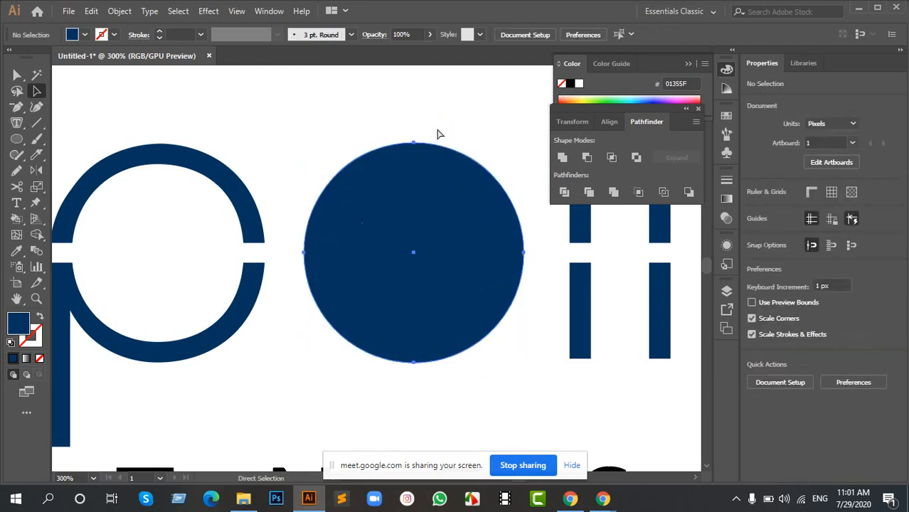
click(371, 122)
scroll(456, 213, right, 4)
scroll(434, 215, right, 4)
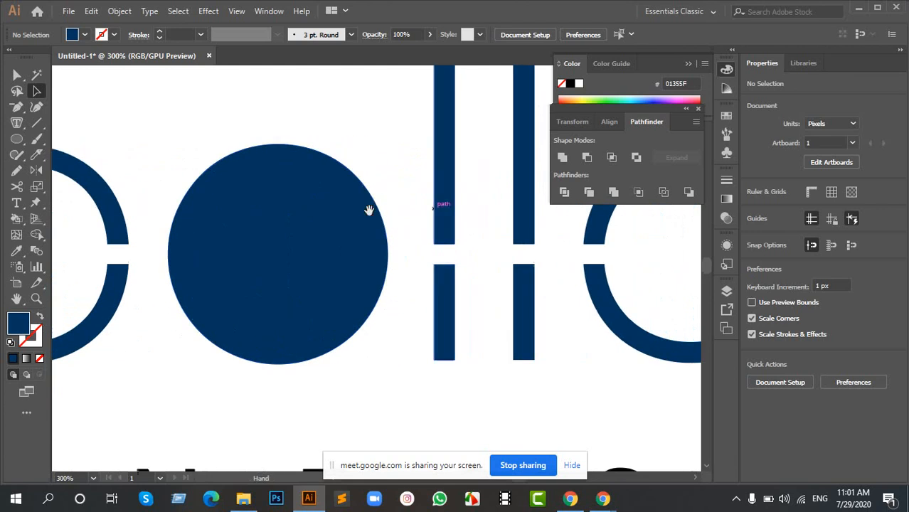
Step: Move the circle off the middle o, delete the letter's two halves, and move the circle back into the gap
click(327, 288)
drag(326, 288, 166, 118)
drag(282, 391, 281, 390)
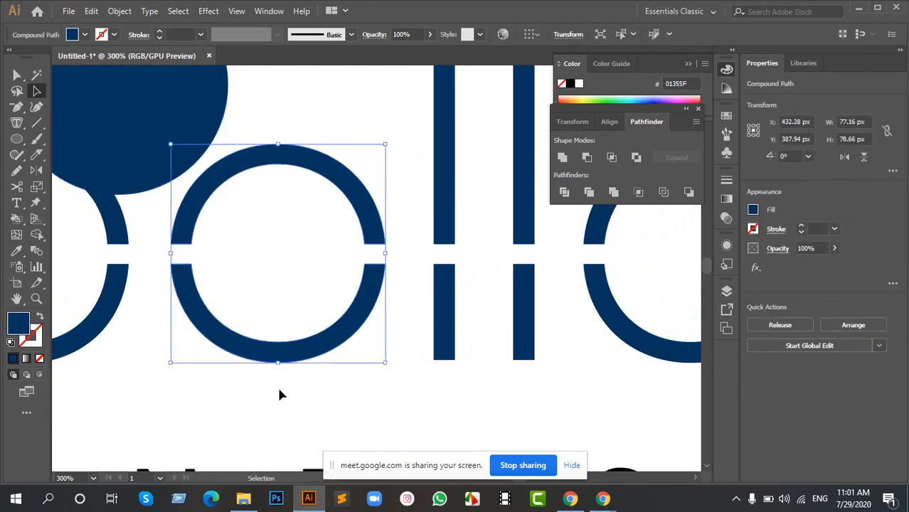
key(Delete)
drag(161, 132, 338, 311)
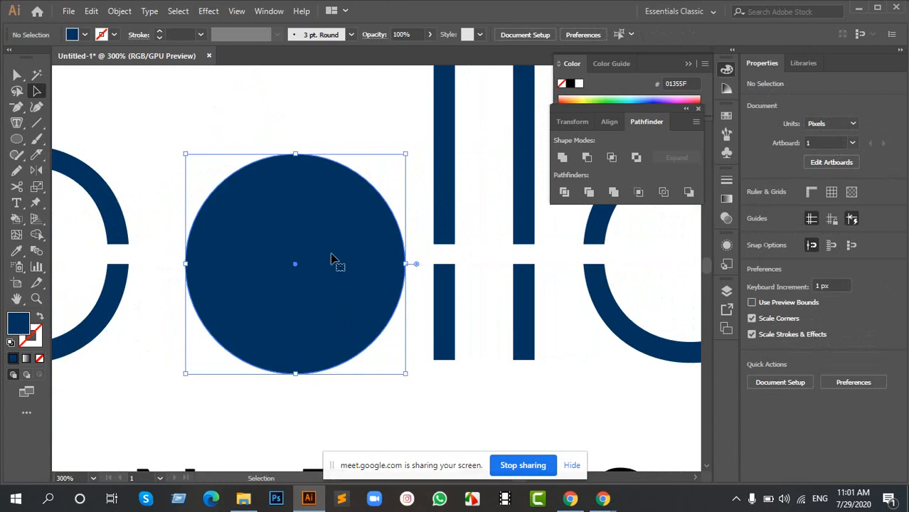
scroll(335, 260, left, 6)
mouse_move(442, 244)
mouse_down()
mouse_move(412, 249)
mouse_move(416, 266)
mouse_move(425, 250)
mouse_up()
Step: Undo the circle moves and the deletion of the middle o's halves
key(ctrl+z)
key(ctrl+z)
key(ctrl+z)
key(ctrl+z)
key(ctrl+z)
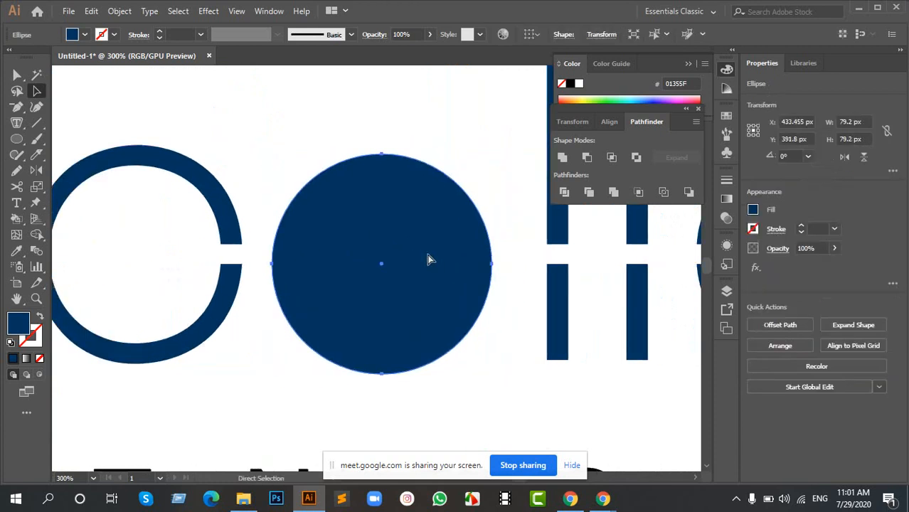
key(ctrl+z)
key(ctrl+z)
key(ctrl+z)
key(ctrl+z)
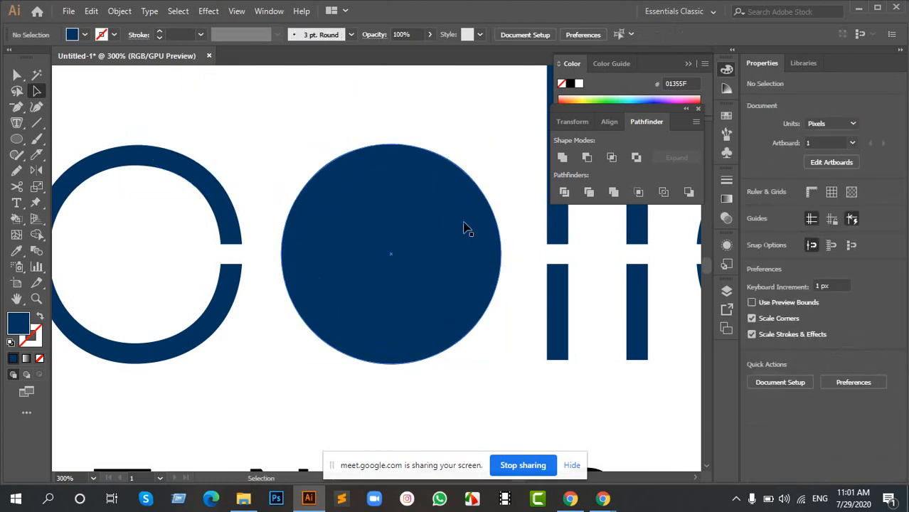
Step: Take the circle off the artboard, delete both halves of the middle o, and restore the circle in its original place
drag(467, 229, 407, 223)
click(378, 241)
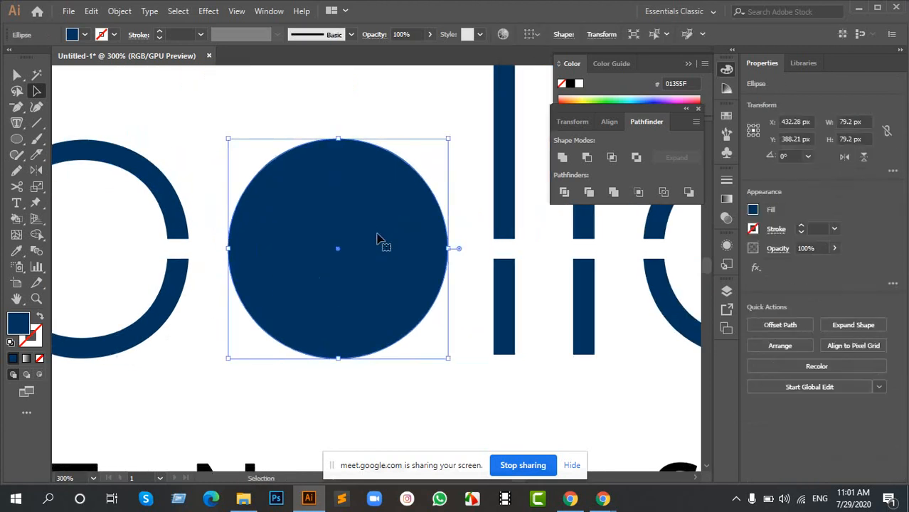
key(ctrl+shift+z)
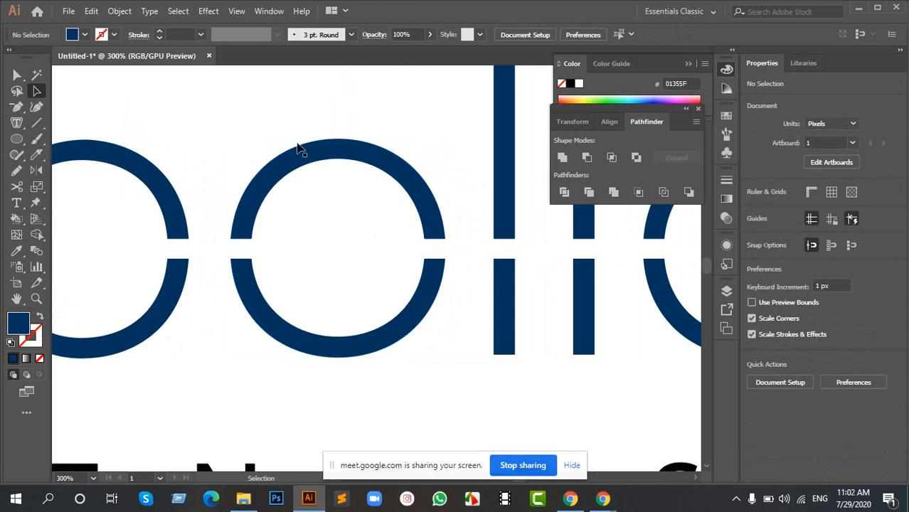
drag(254, 114, 401, 380)
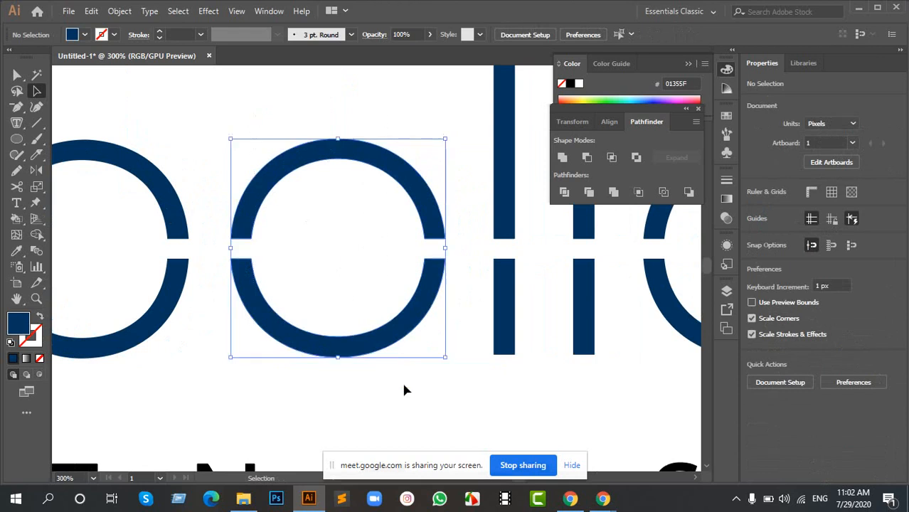
key(Delete)
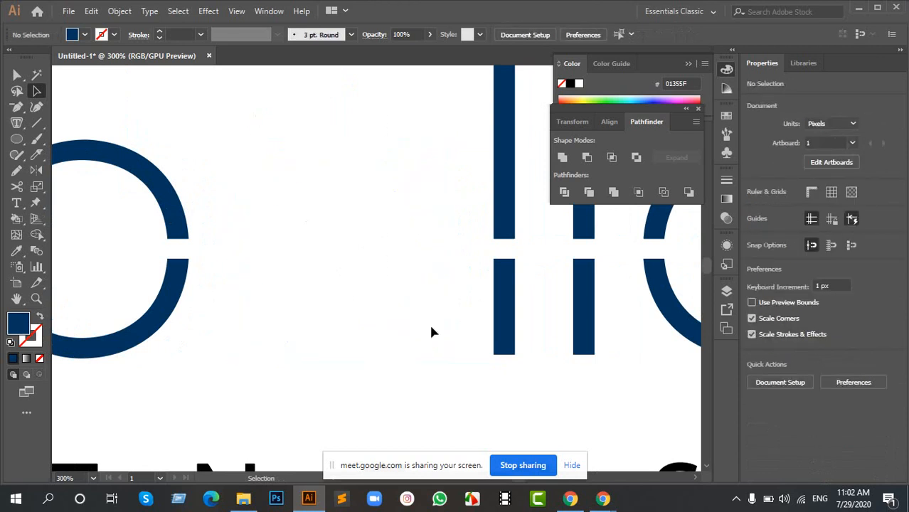
key(a)
key(ctrl+z)
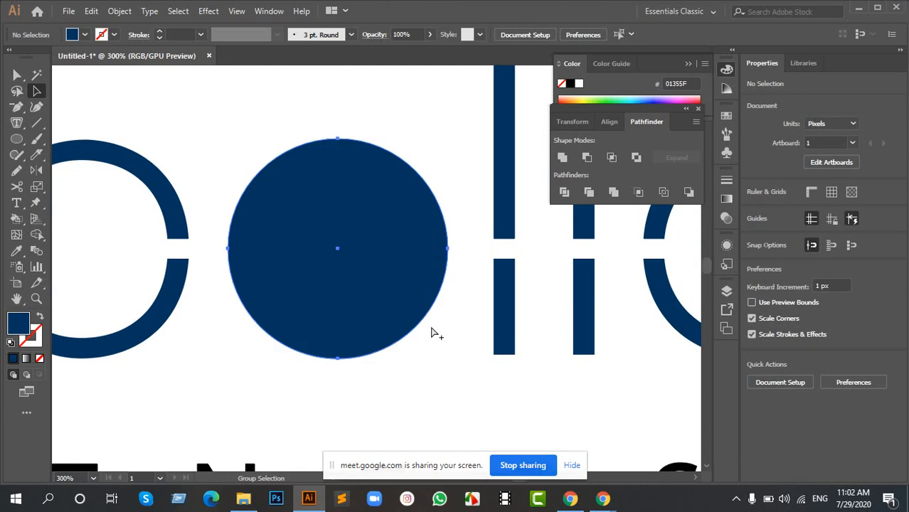
Step: Scale the circle down proportionally about its centre to about 78.6 px in diameter to match the height of the neighbouring letters
scroll(449, 299, down, 4)
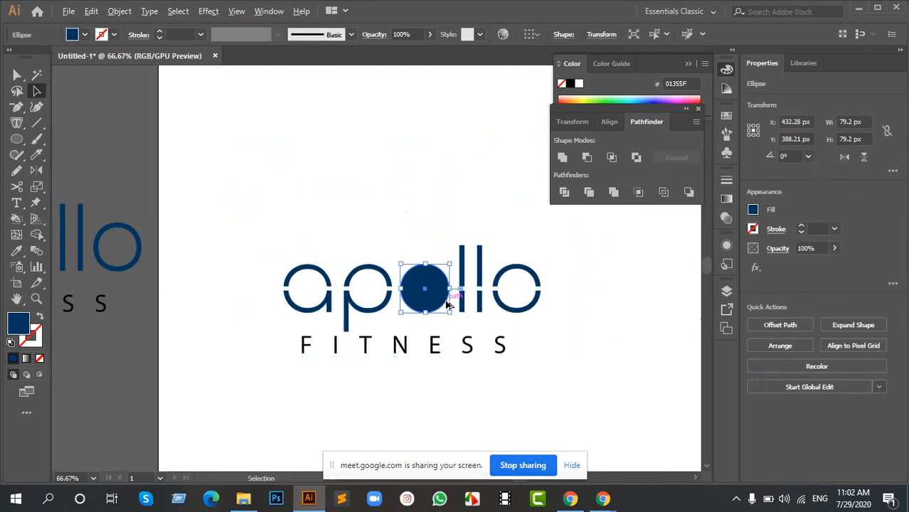
scroll(449, 303, up, 3)
scroll(395, 242, up, 1)
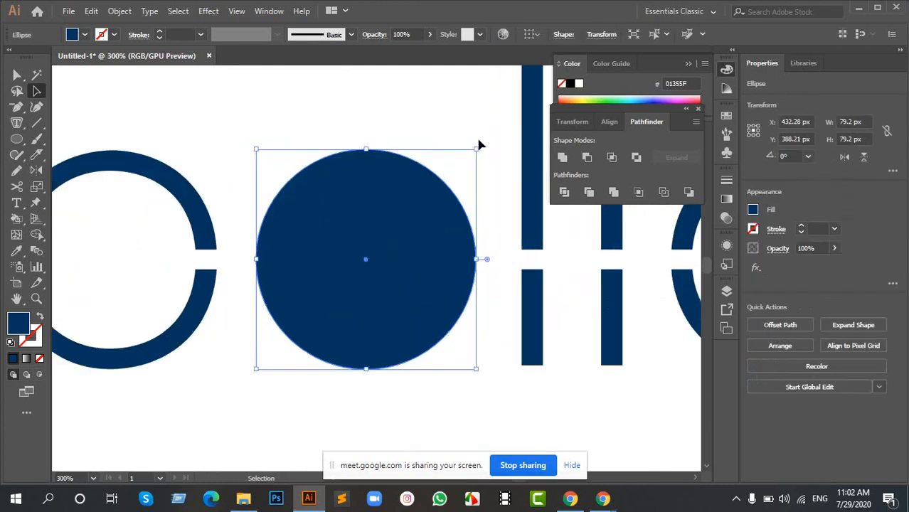
drag(476, 149, 475, 151)
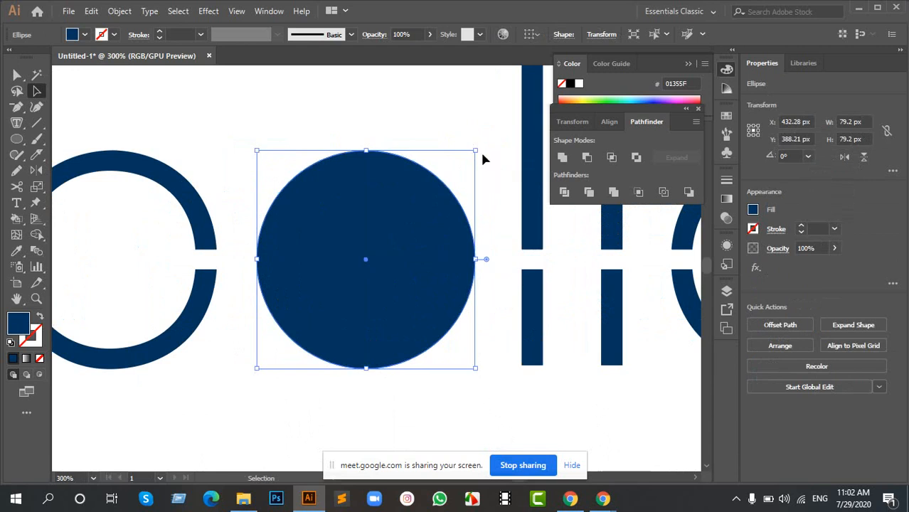
drag(467, 257, 420, 245)
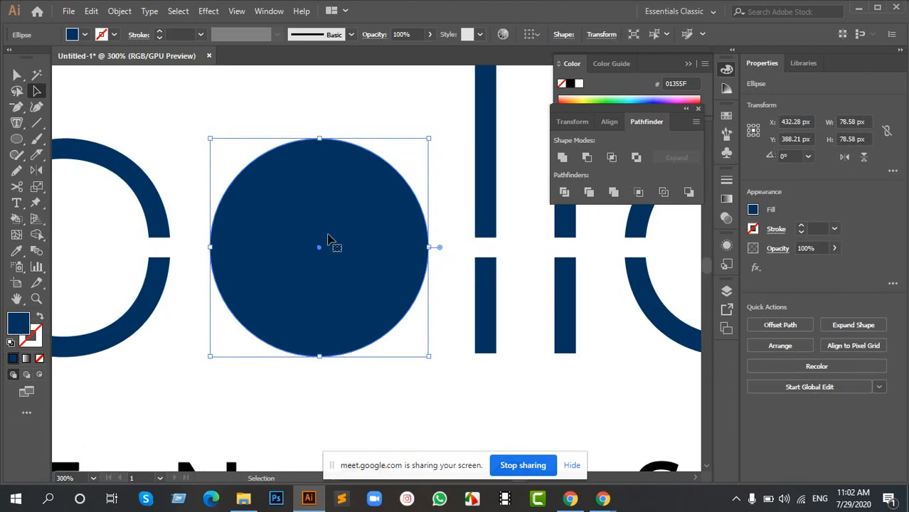
Step: Swap the circle's fill and stroke back and forth, ending with the solid blue fill and no stroke
key(shift+x)
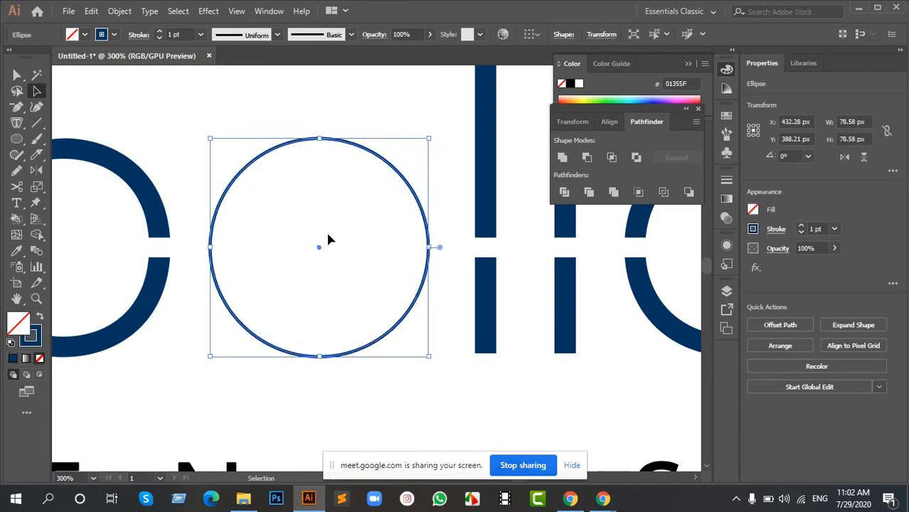
key(shift+x)
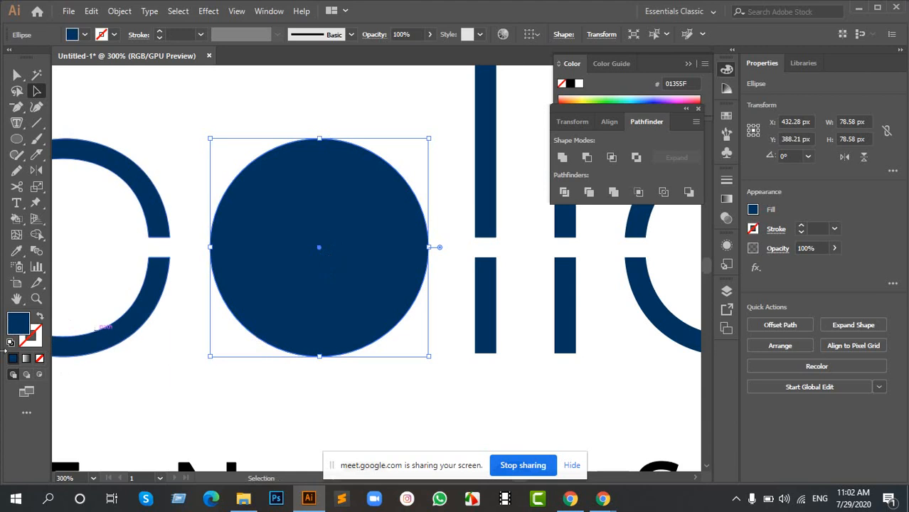
click(40, 320)
click(40, 319)
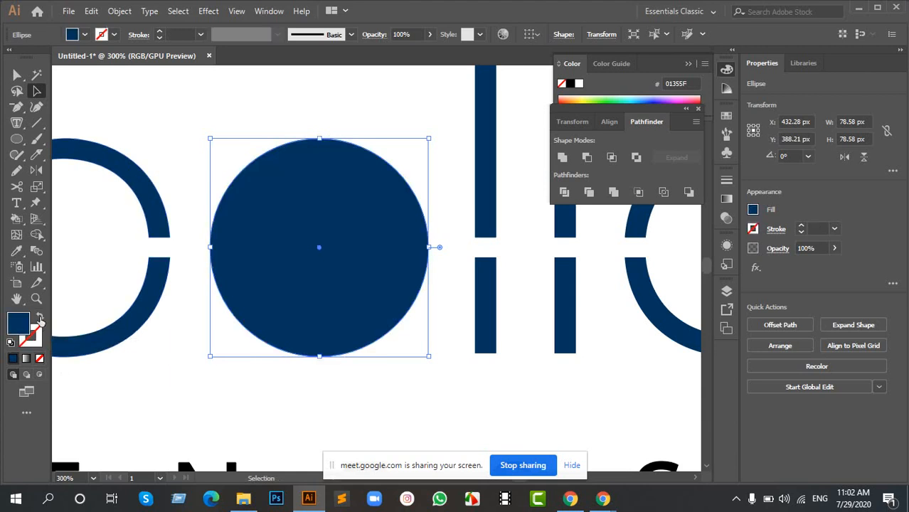
click(40, 319)
click(40, 320)
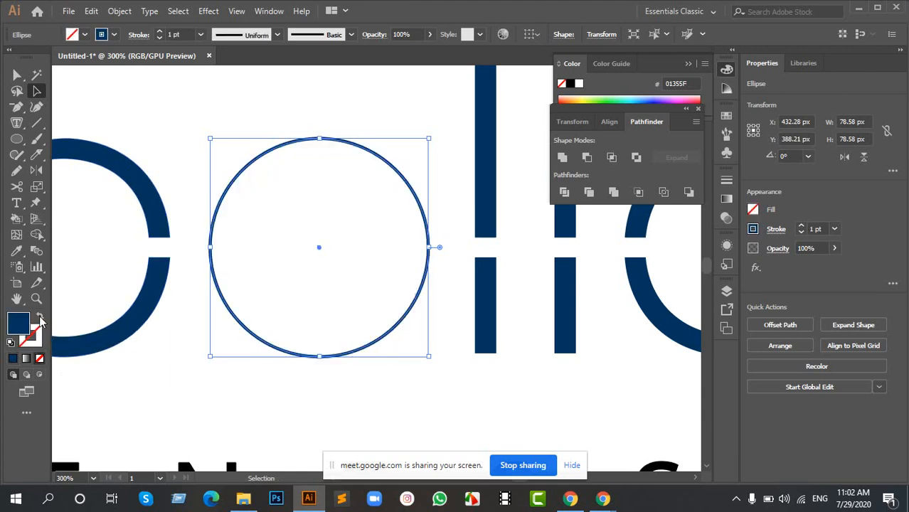
Step: Fill the circle with the white-to-black linear gradient and hide the gradient settings
click(26, 359)
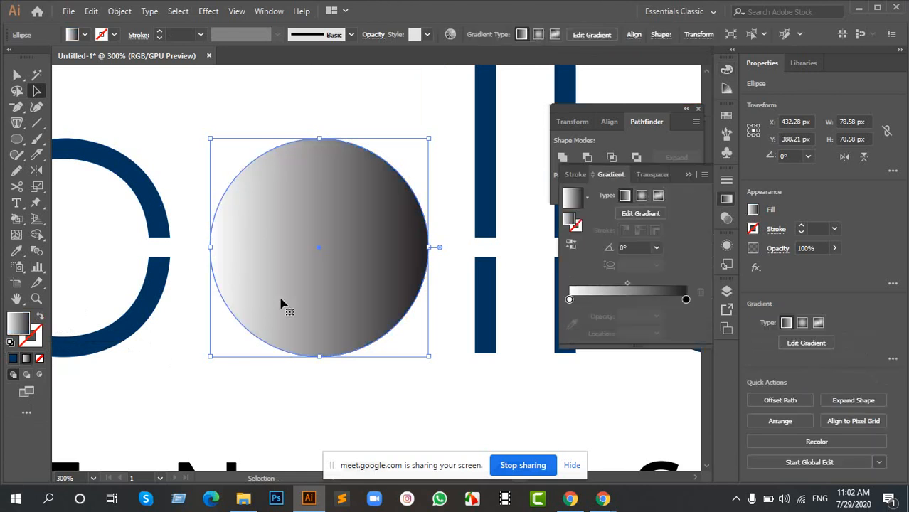
key(ctrl+1)
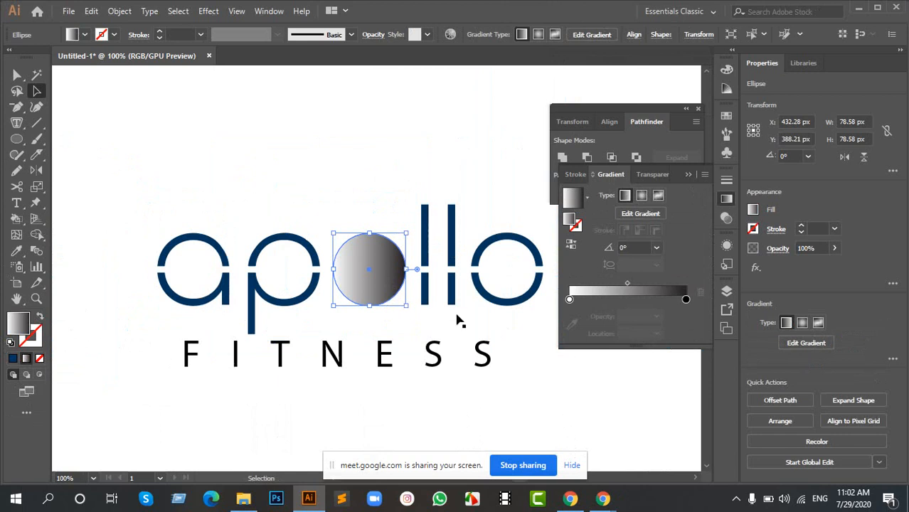
click(725, 198)
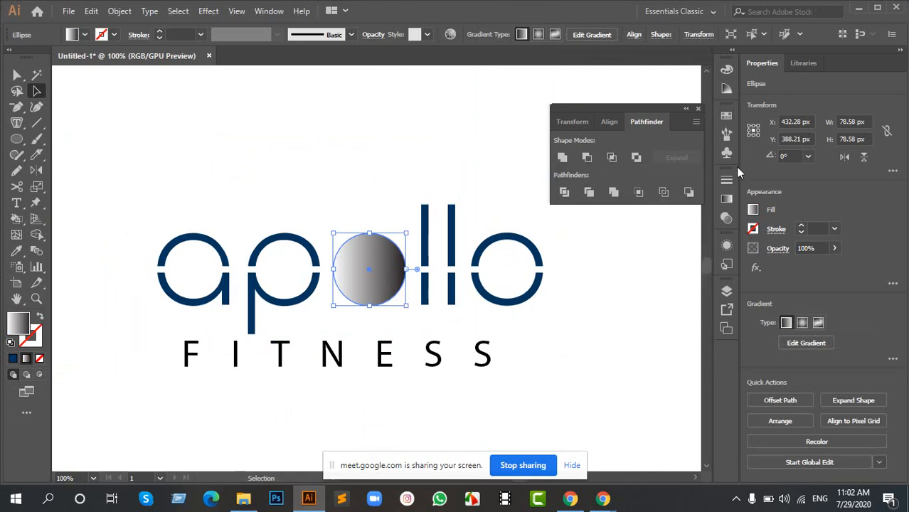
Step: Draw a small rectangle about 29 by 22 px above the orange ball in the reference logo image
drag(633, 326, 265, 302)
mouse_move(657, 296)
mouse_down()
mouse_move(381, 246)
mouse_move(349, 181)
mouse_up()
key(ctrl+plus)
key(ctrl+plus)
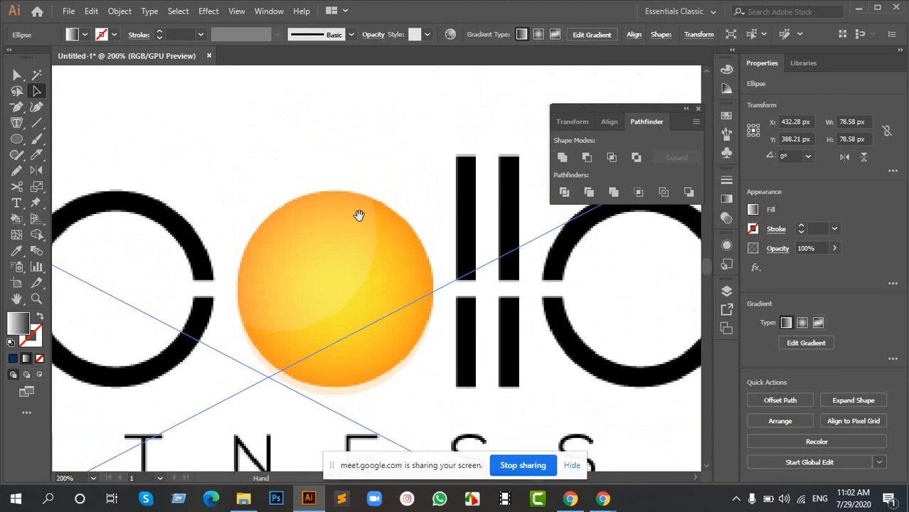
drag(324, 138, 346, 173)
key(m)
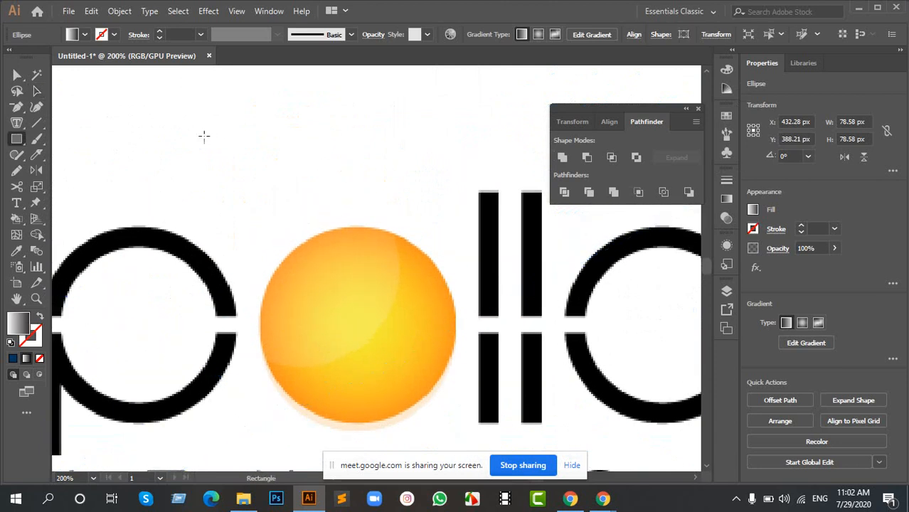
drag(204, 136, 260, 177)
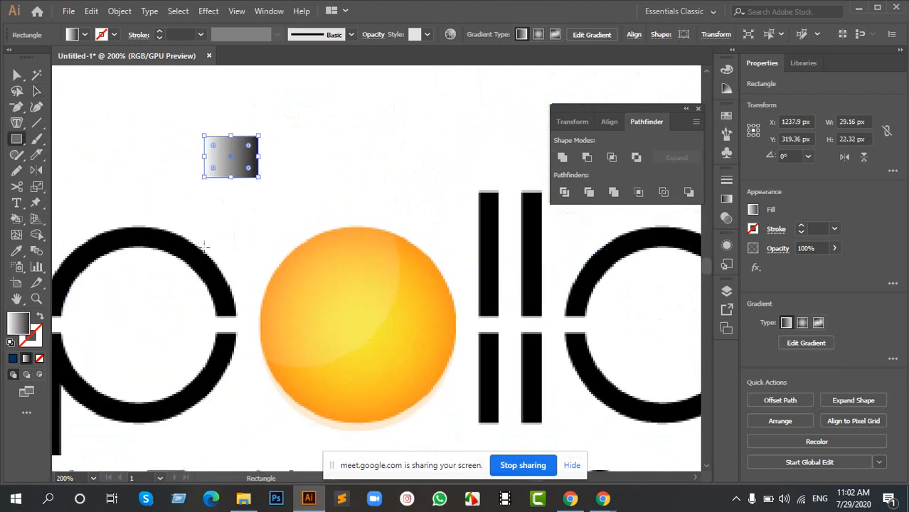
Step: Give the rectangle a solid fill in the orange sampled from the lower edge of the reference ball
click(12, 358)
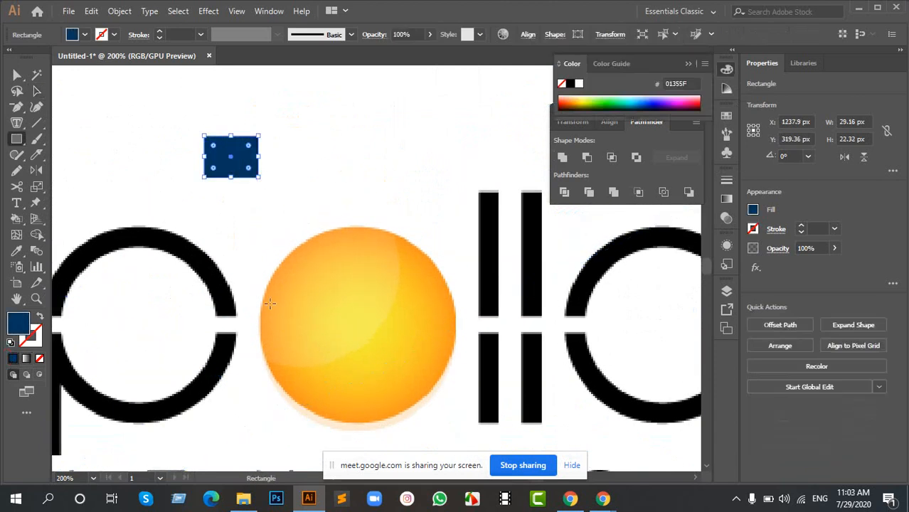
key(i)
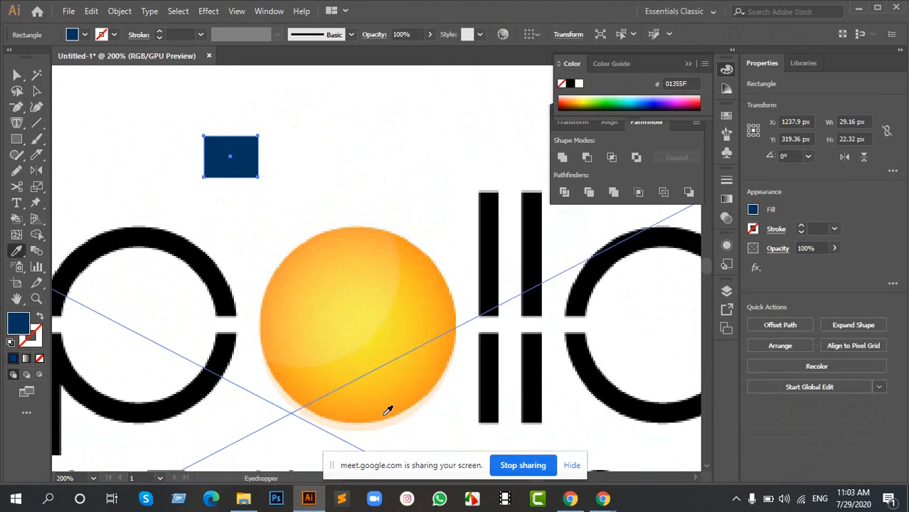
click(296, 384)
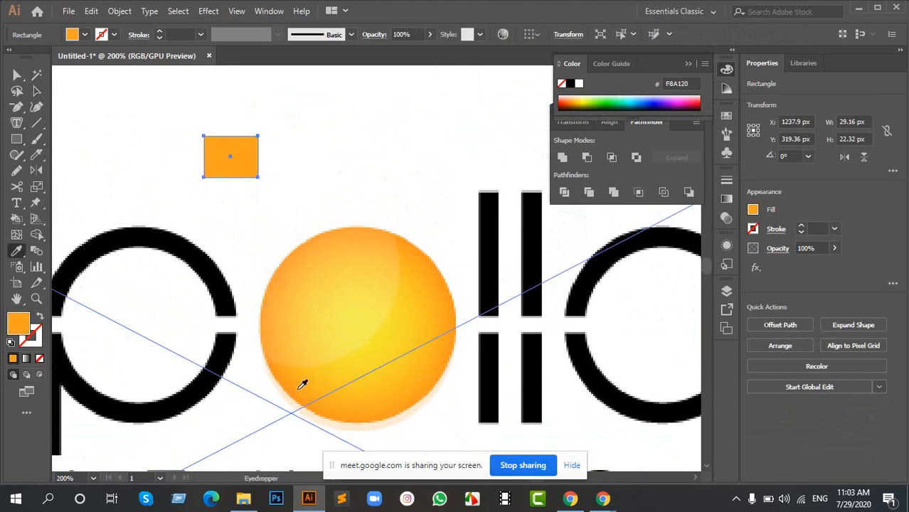
Step: Duplicate the orange rectangle to its right and fill the copy with the yellow sampled from near the reference ball's centre
key(a)
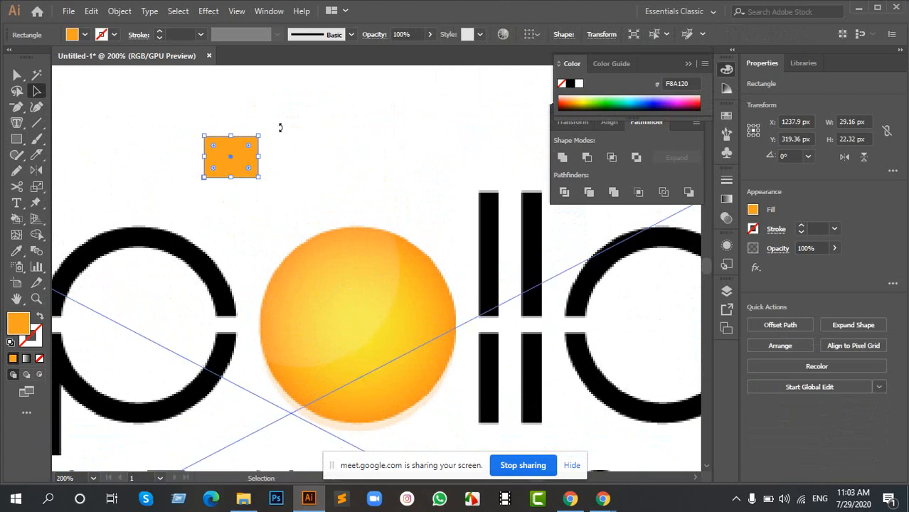
drag(243, 164, 318, 164)
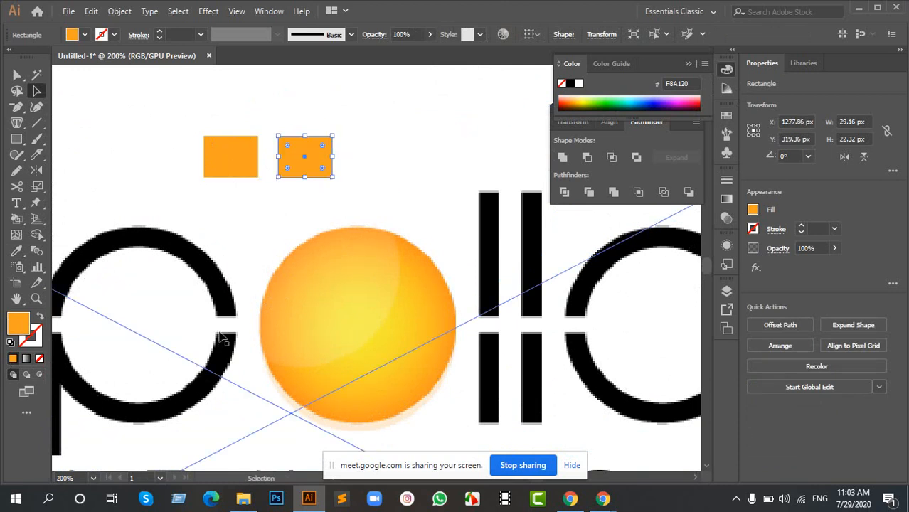
key(i)
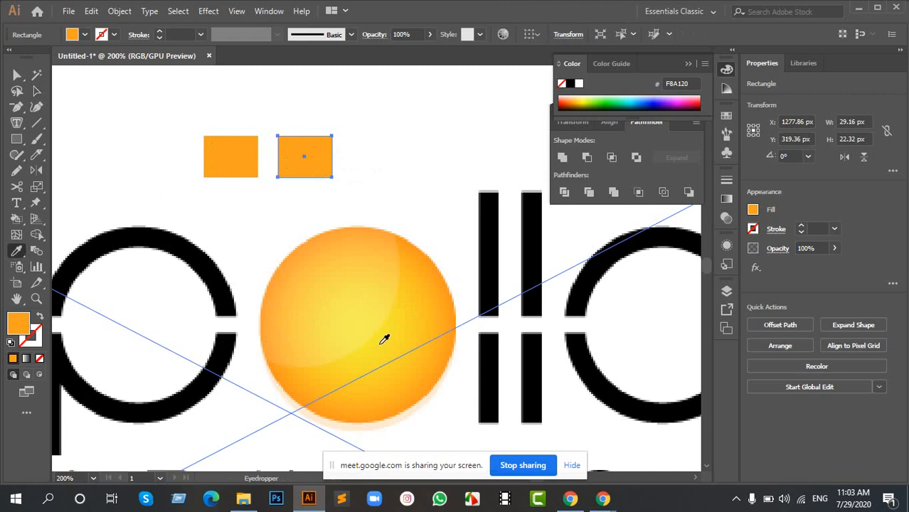
click(383, 339)
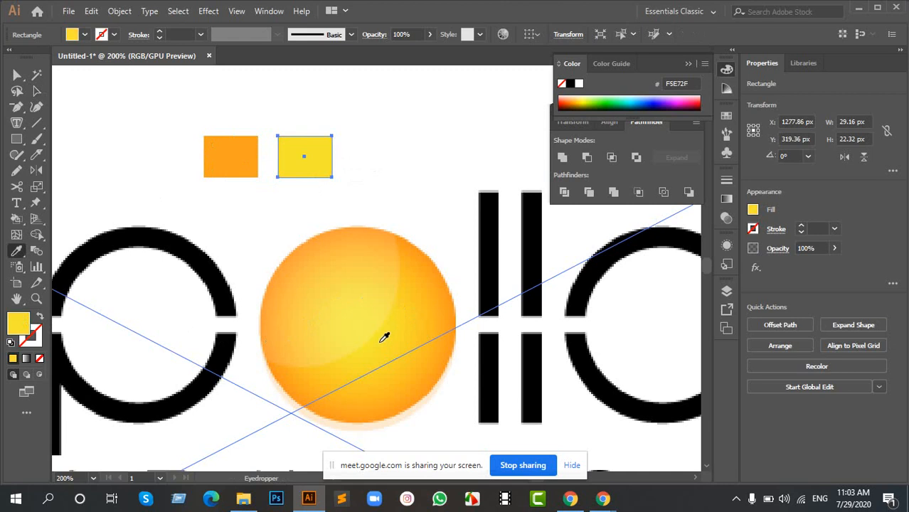
key(v)
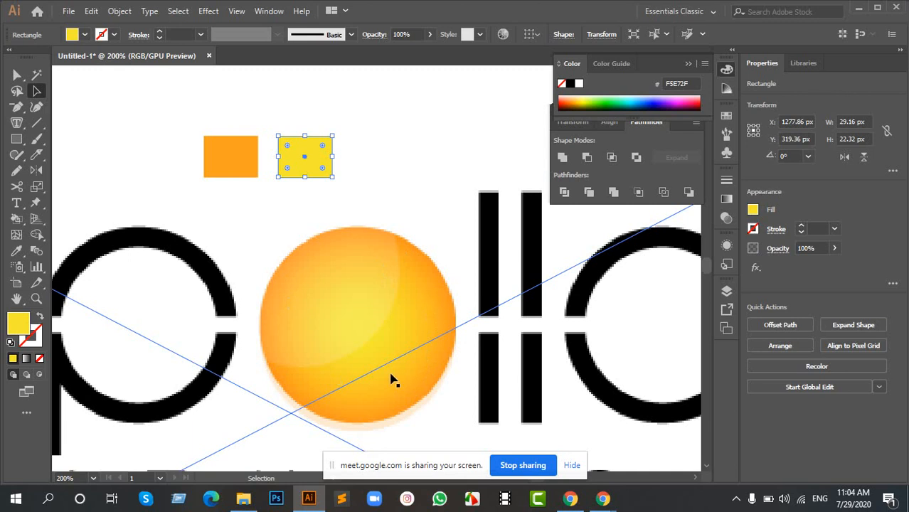
Step: Select the orange and yellow swatches together and move them from the reference image to the right of the blue apollo lettering
scroll(399, 373, down, 3)
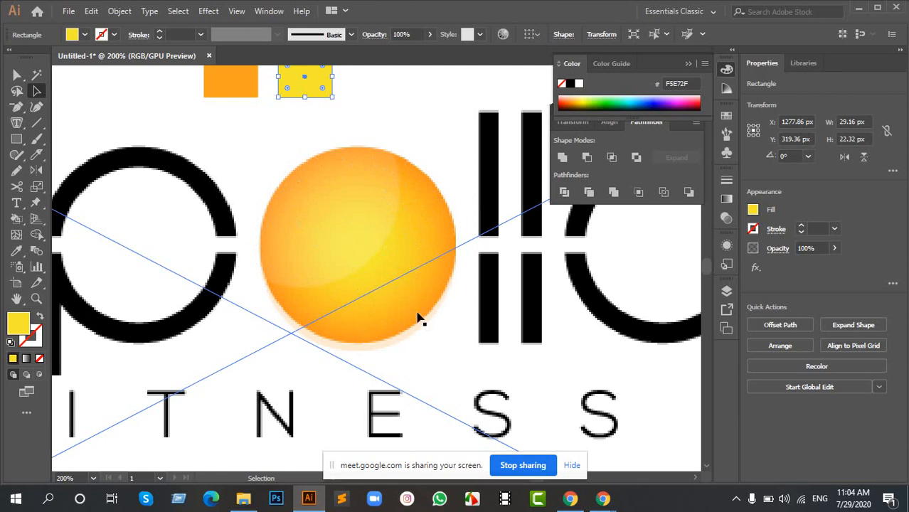
key(space)
drag(285, 214, 452, 336)
scroll(492, 199, down, 2)
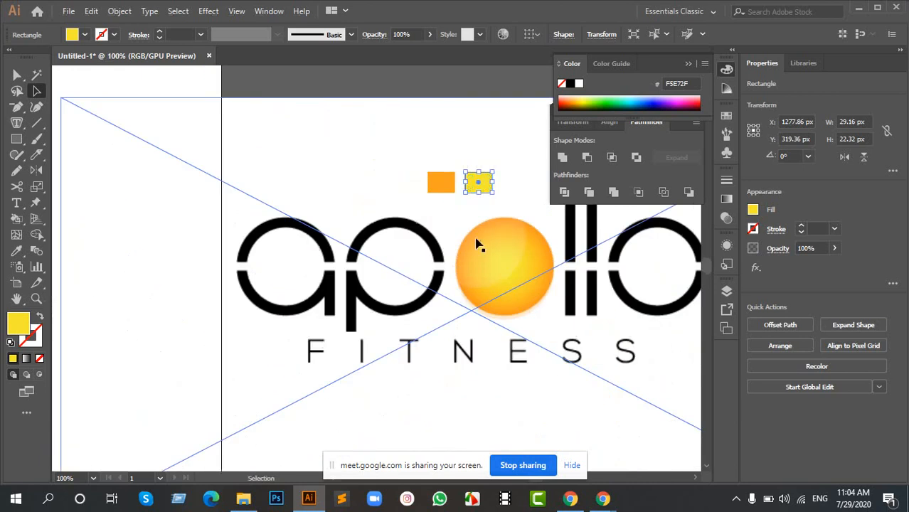
drag(408, 133, 513, 196)
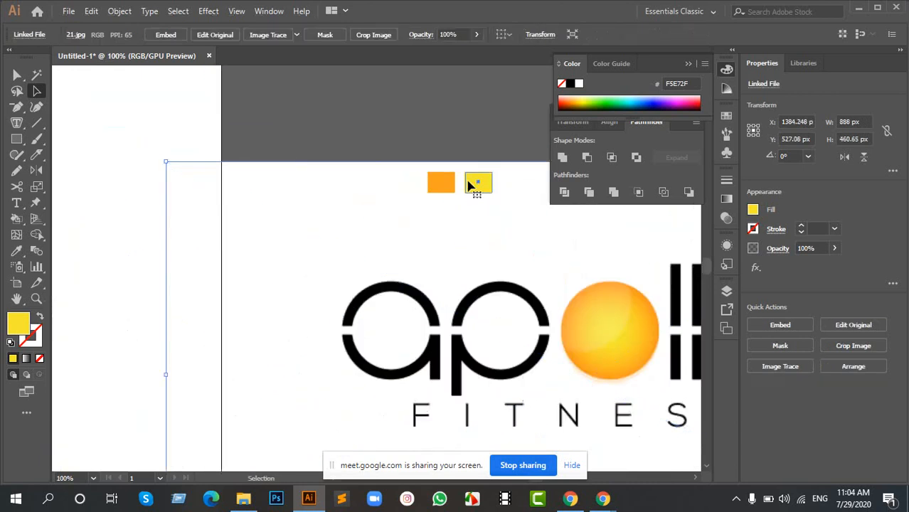
click(473, 187)
shift+click(438, 183)
key(space)
drag(426, 186, 264, 258)
key(space)
drag(313, 299, 676, 294)
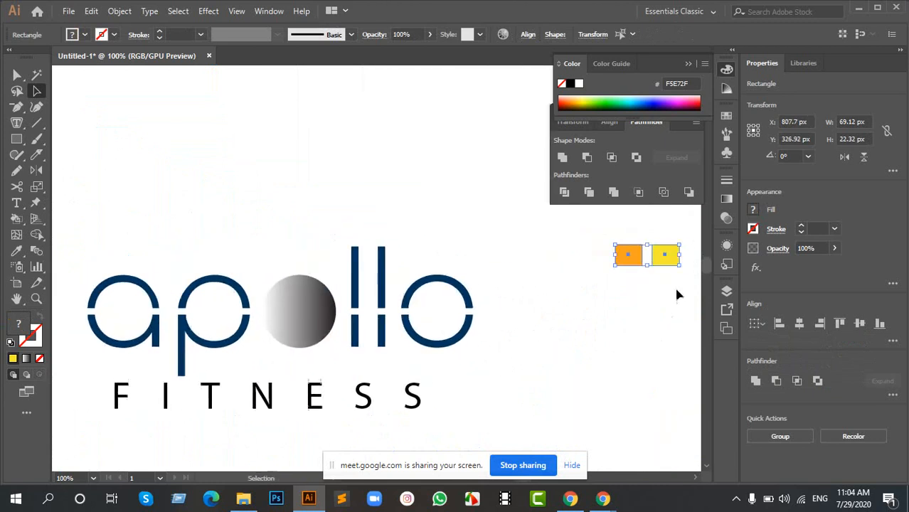
Step: Move the orange and yellow swatches just above the apollo lettering's middle circle, and activate the Gradient tool on the circle
drag(668, 259, 294, 237)
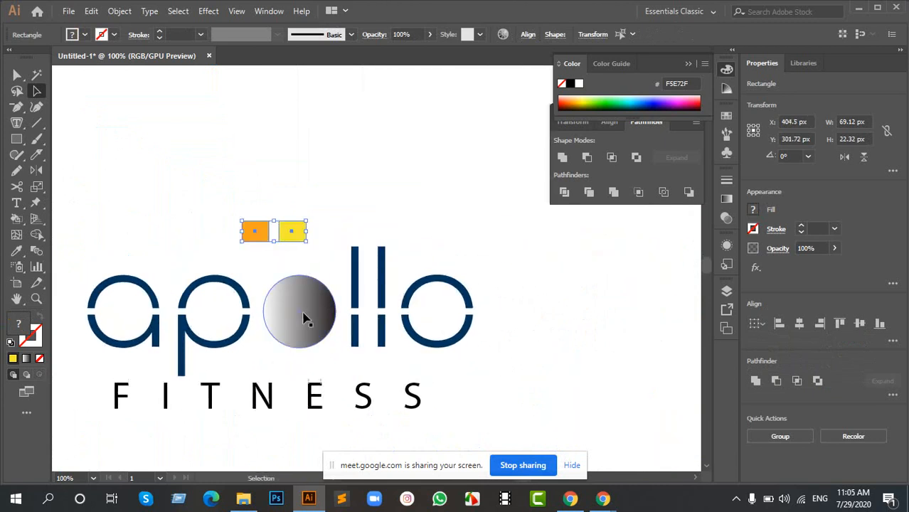
click(304, 318)
scroll(306, 313, up, 2)
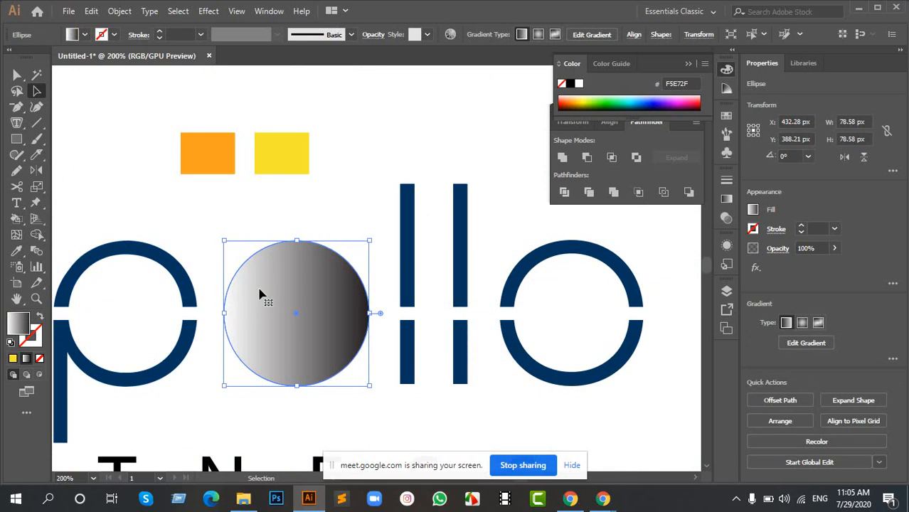
key(g)
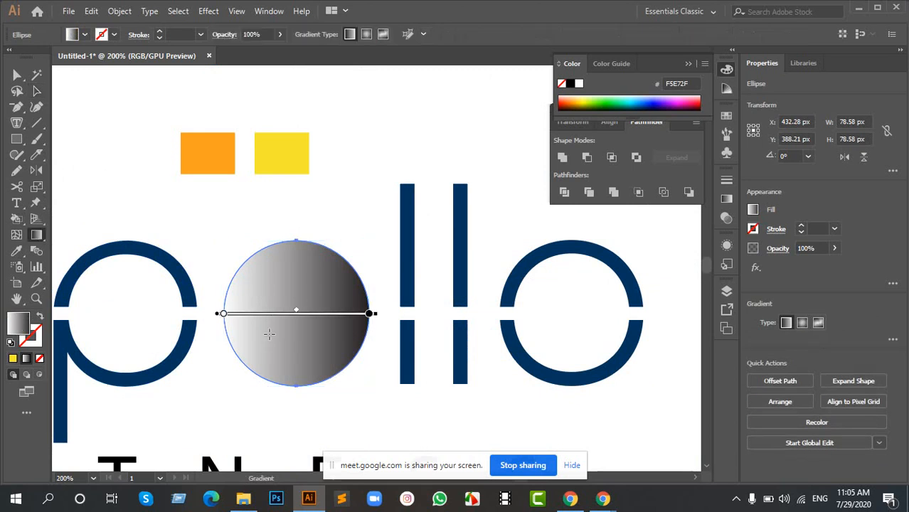
scroll(299, 328, up, 1)
key(space)
drag(280, 165, 296, 236)
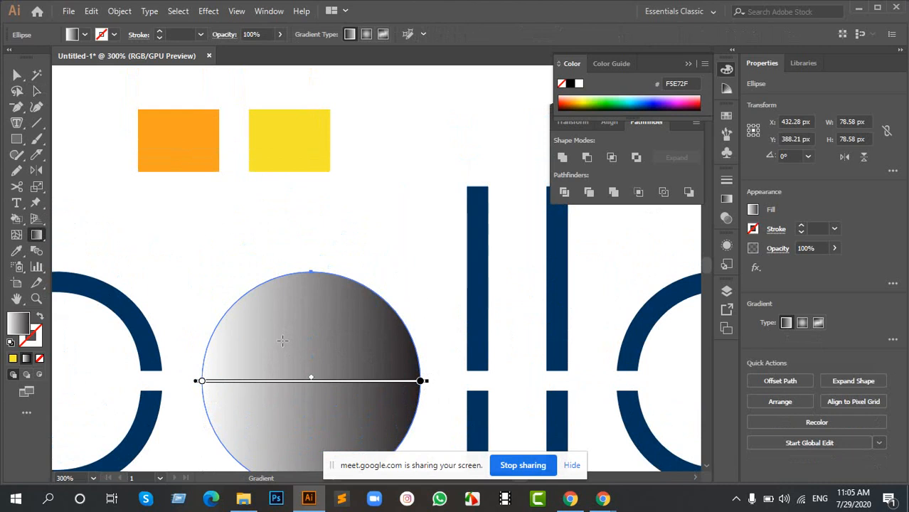
click(420, 382)
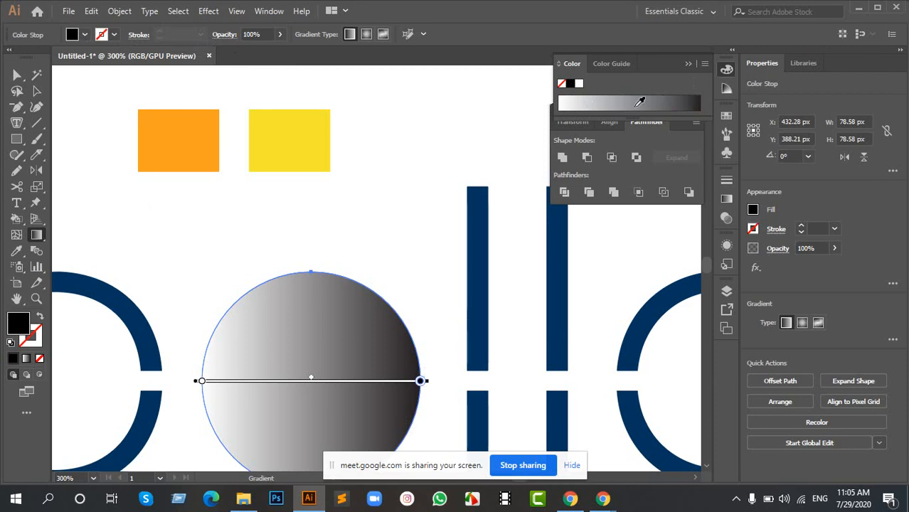
click(727, 198)
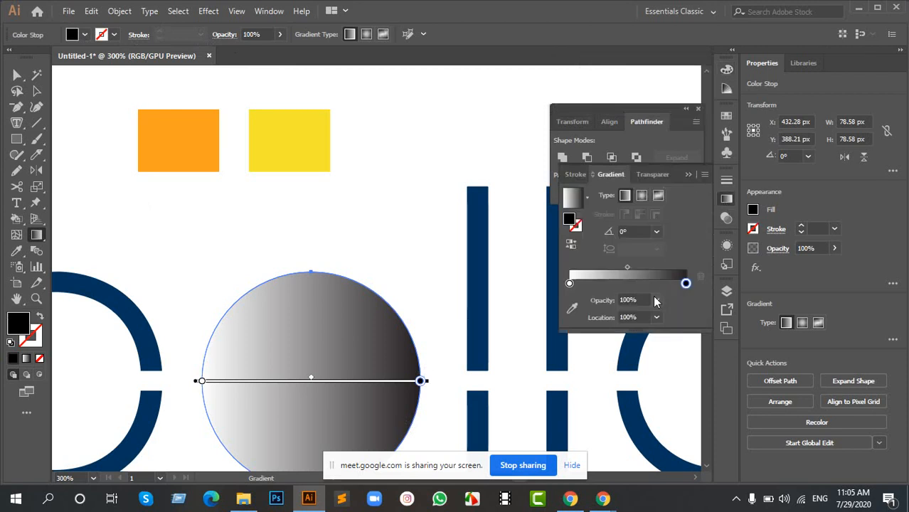
drag(688, 287, 684, 289)
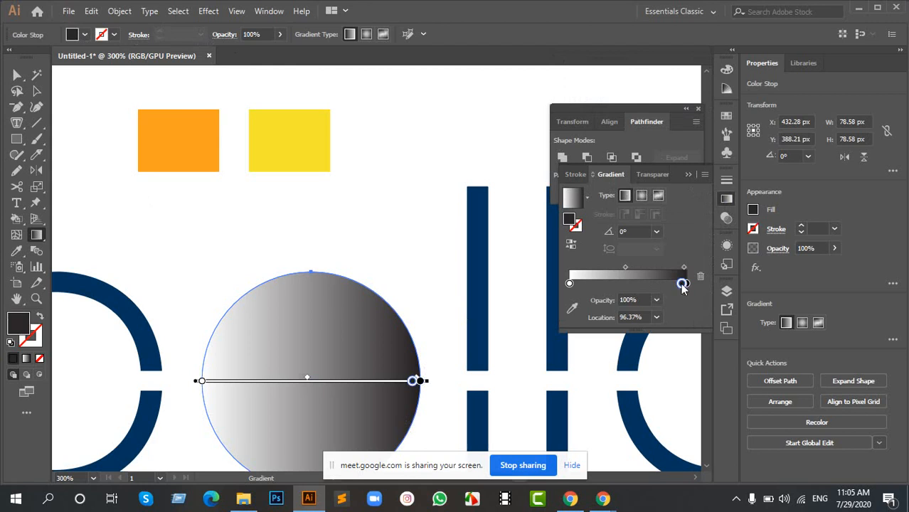
key(ctrl+z)
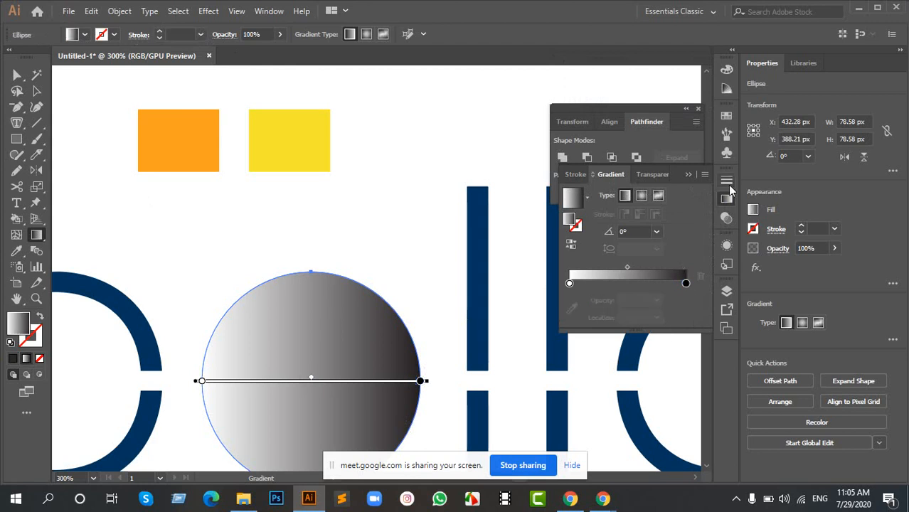
click(726, 199)
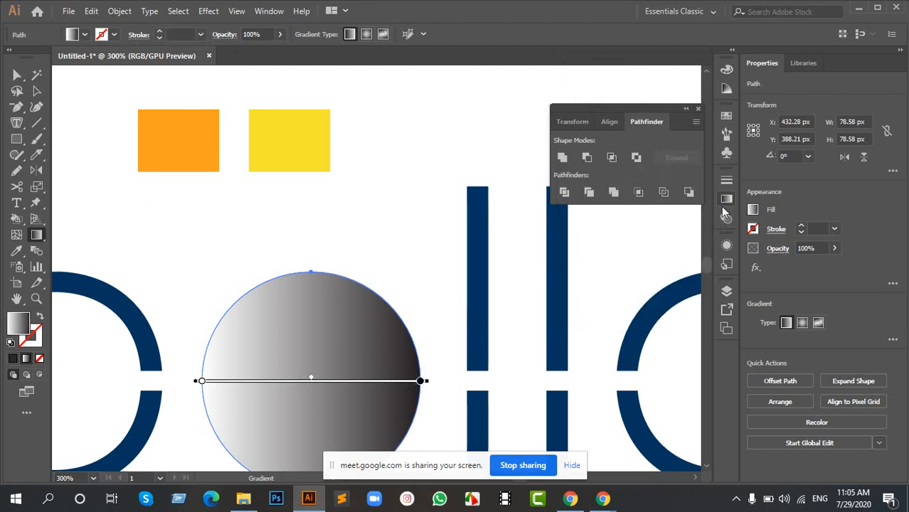
Step: Change the middle circle's gradient to radial and shift its midpoint outward toward the circle's edge
scroll(375, 387, left, 2)
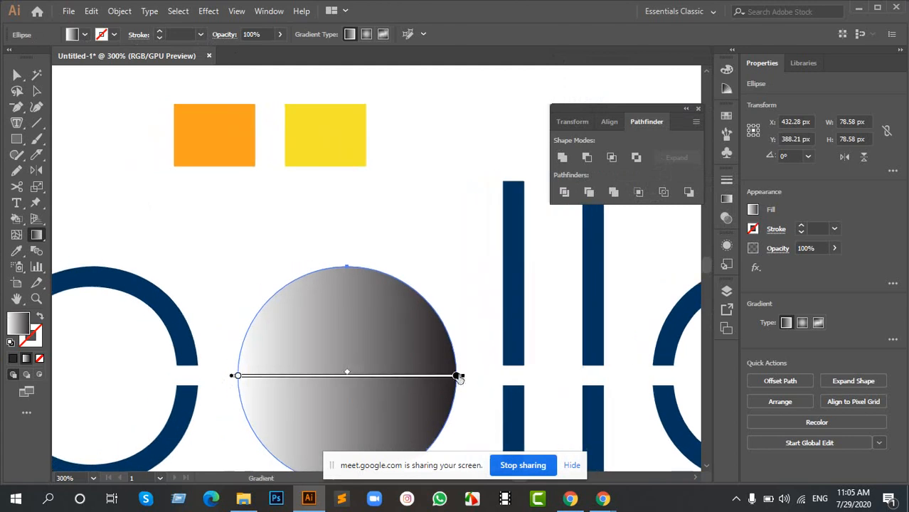
key(v)
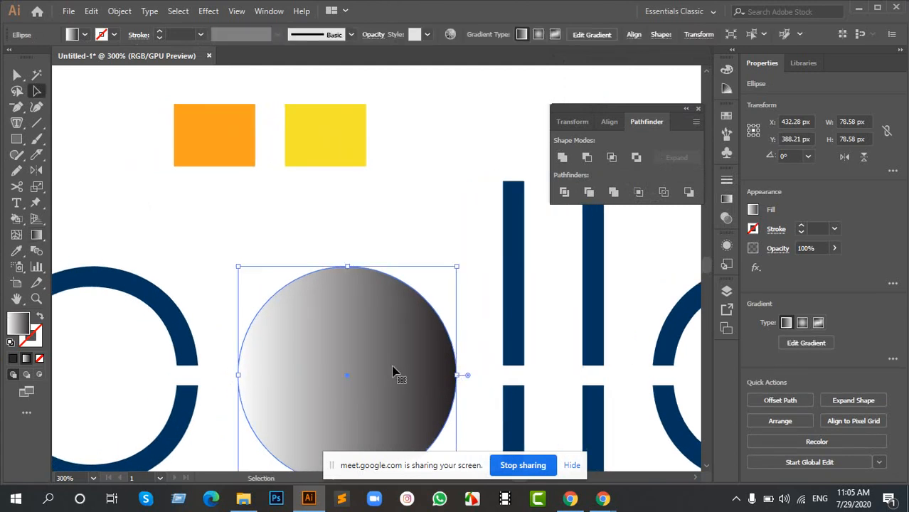
key(g)
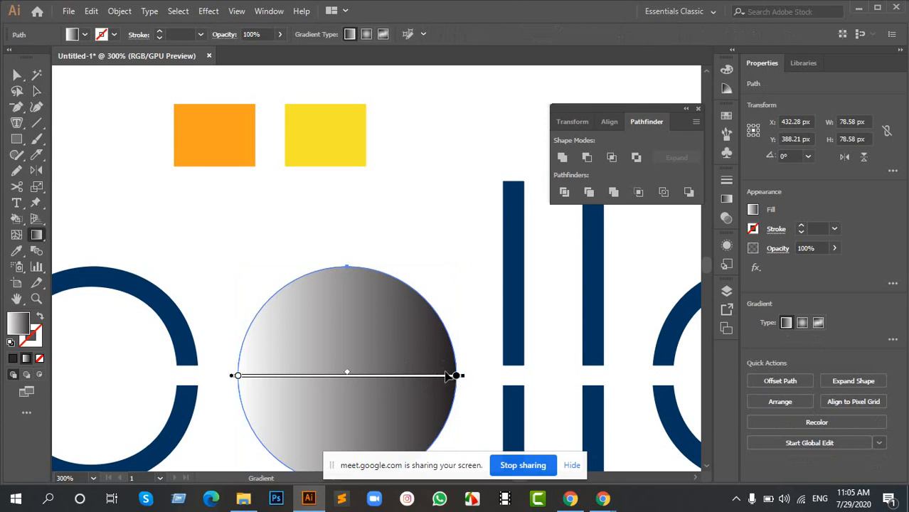
scroll(388, 321, down, 2)
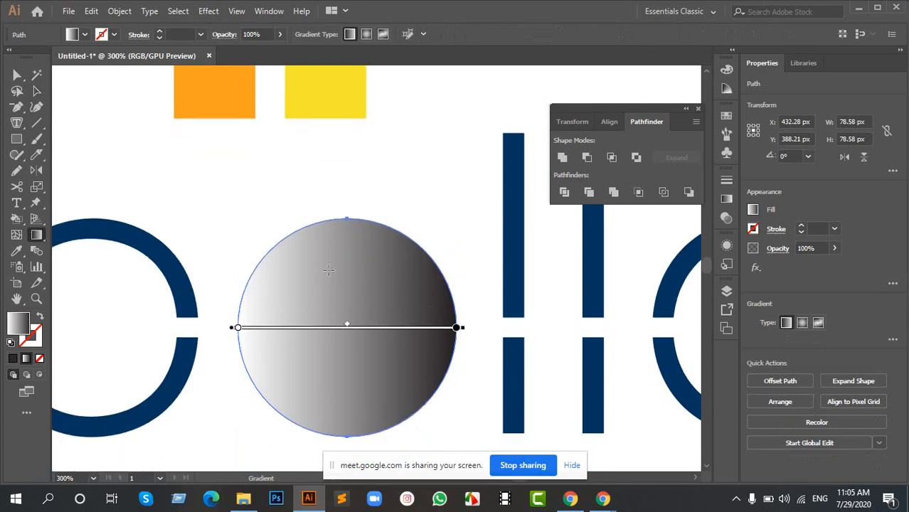
click(367, 34)
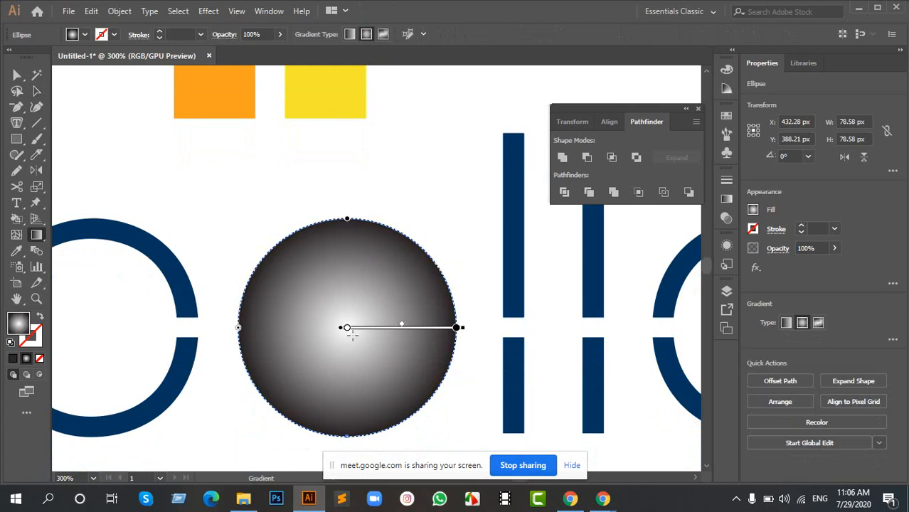
drag(402, 324, 419, 325)
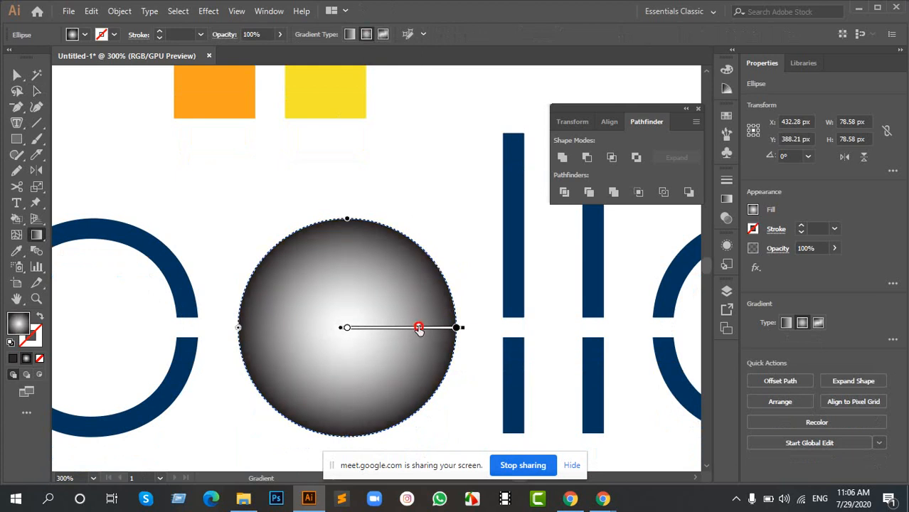
Step: Try to sample a new colour for the radial gradient's outer black stop with the Eyedropper
click(457, 328)
scroll(415, 287, up, 2)
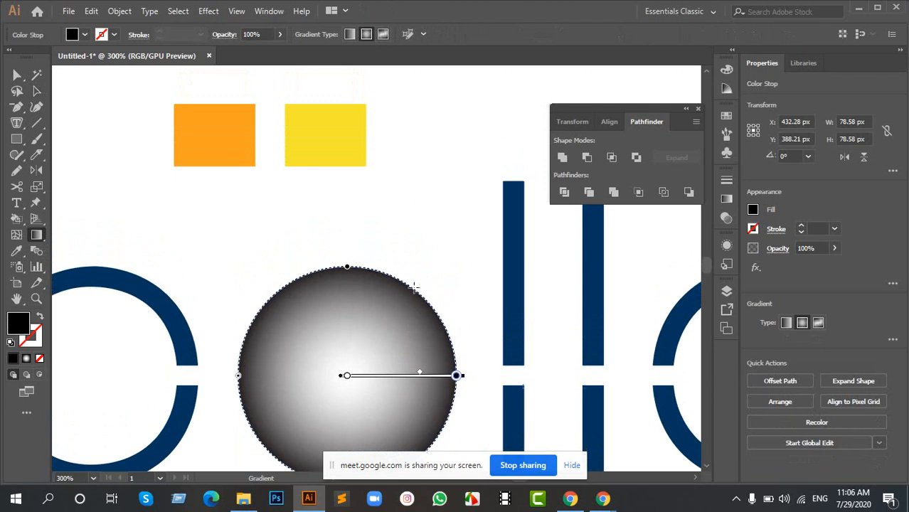
key(i)
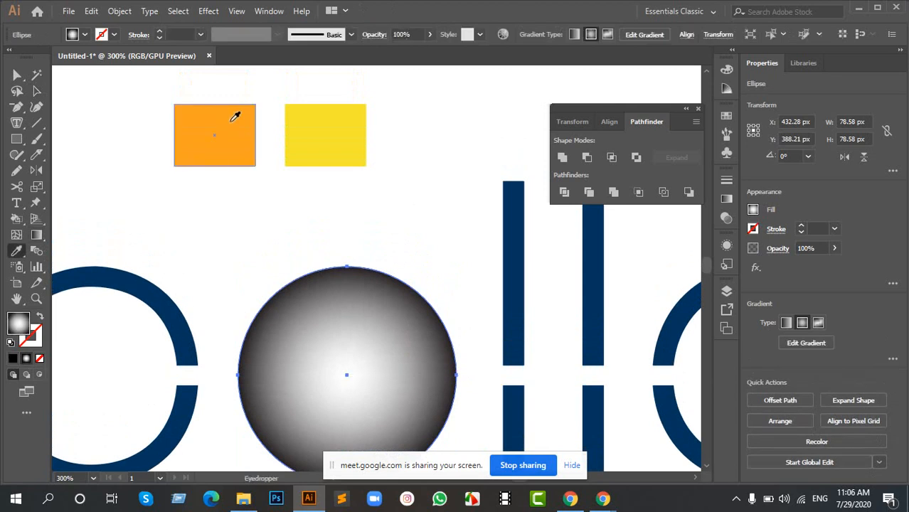
click(457, 375)
scroll(456, 372, down, 3)
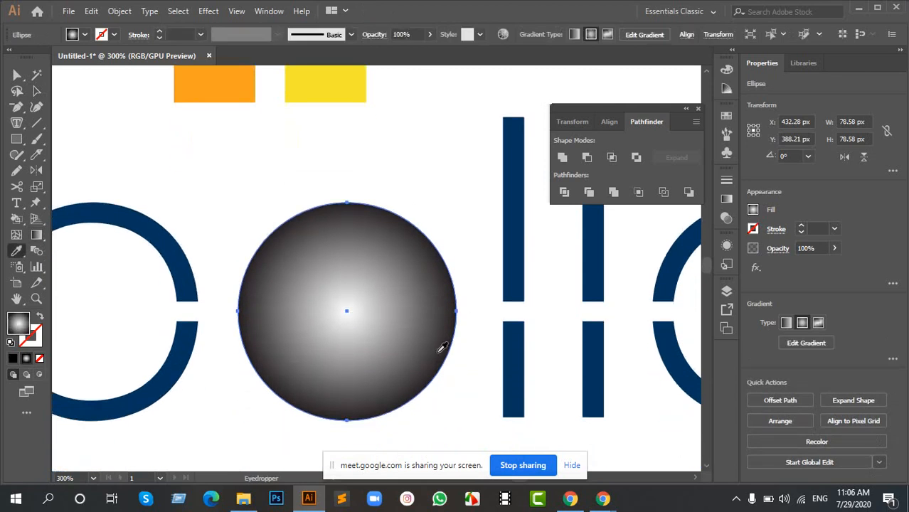
Step: Try recolouring the radial gradient's outer black stop with the orange swatch's colour, and undo the change
key(v)
key(g)
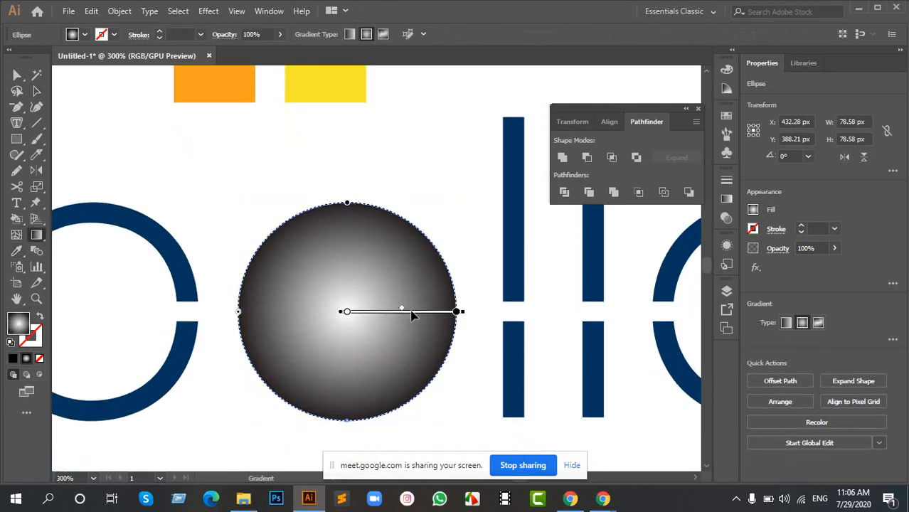
scroll(379, 268, up, 3)
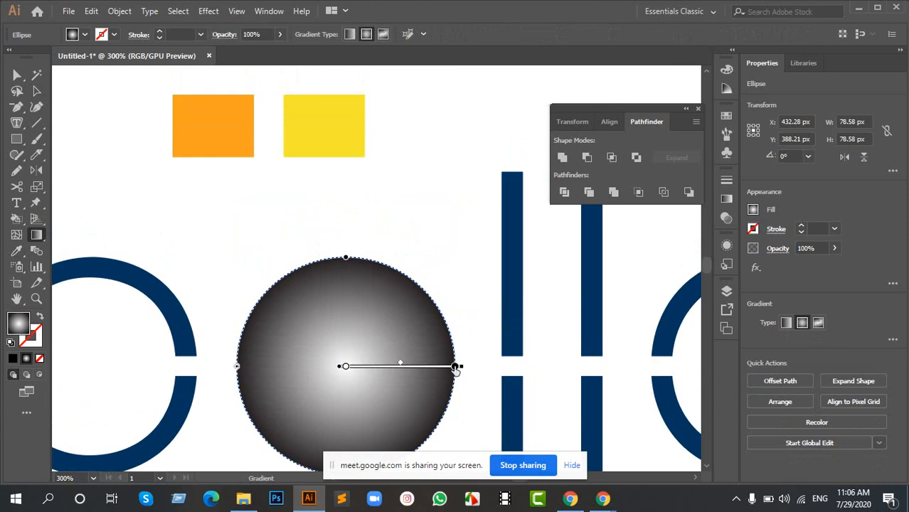
click(454, 368)
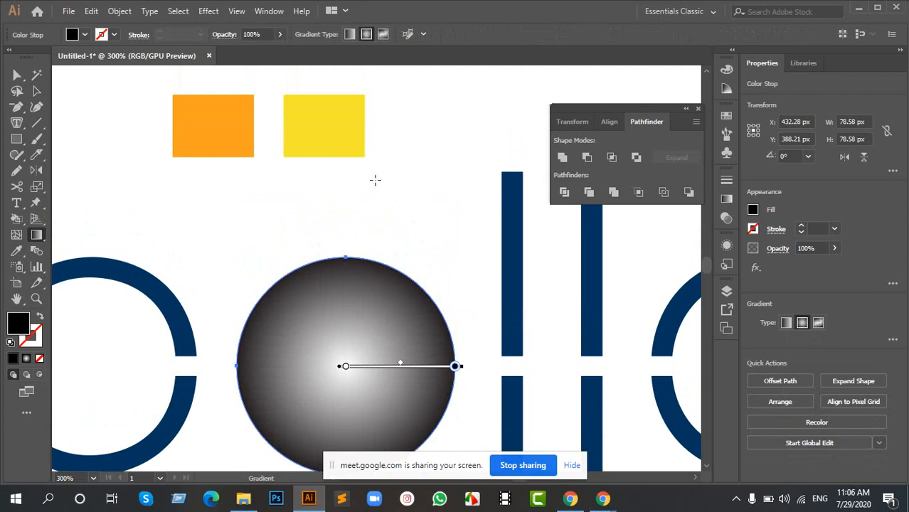
key(i)
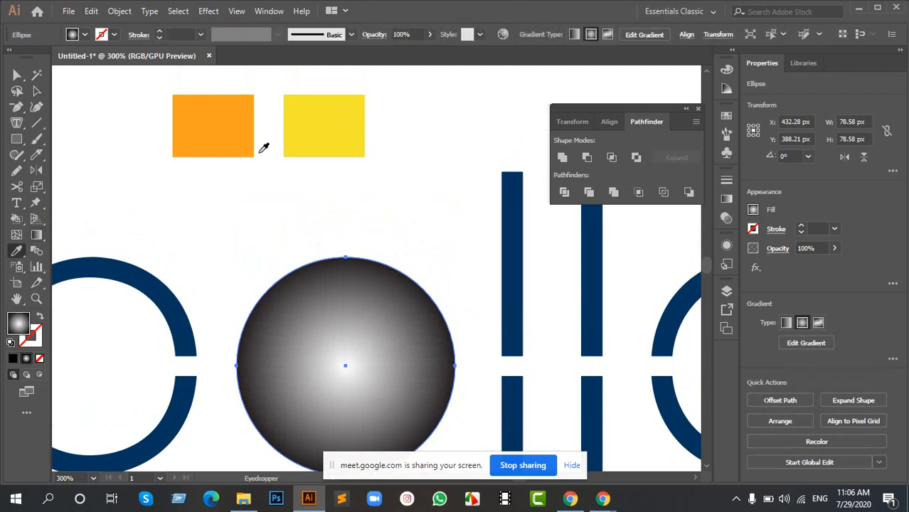
click(227, 123)
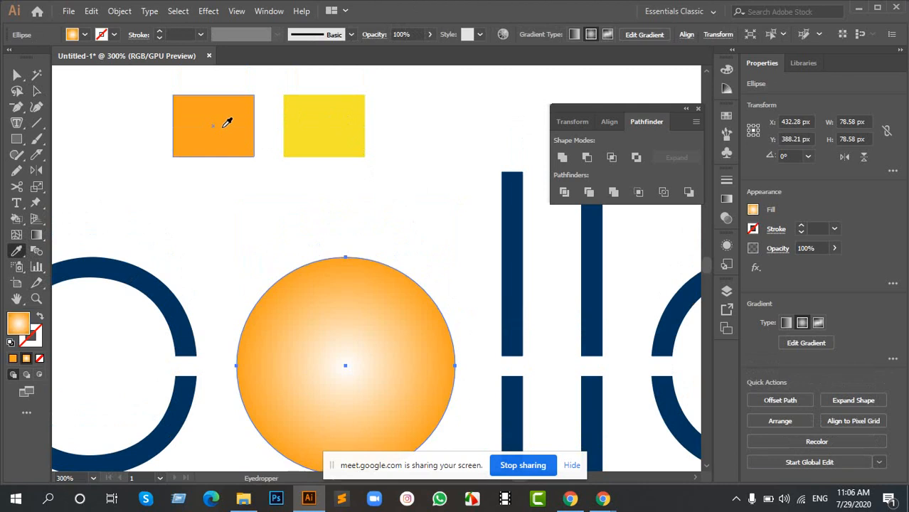
key(ctrl+z)
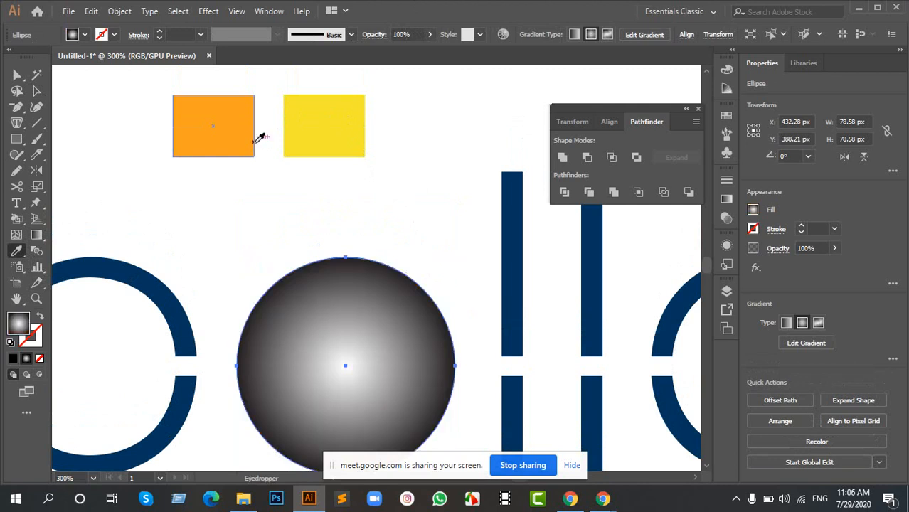
Step: Fill the middle circle with the solid orange sampled from the orange swatch and deselect it
click(234, 119)
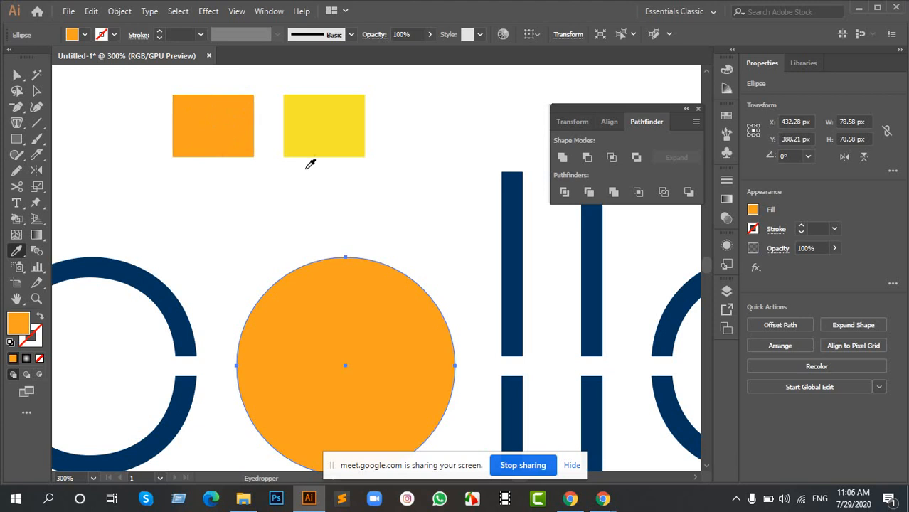
key(v)
click(392, 173)
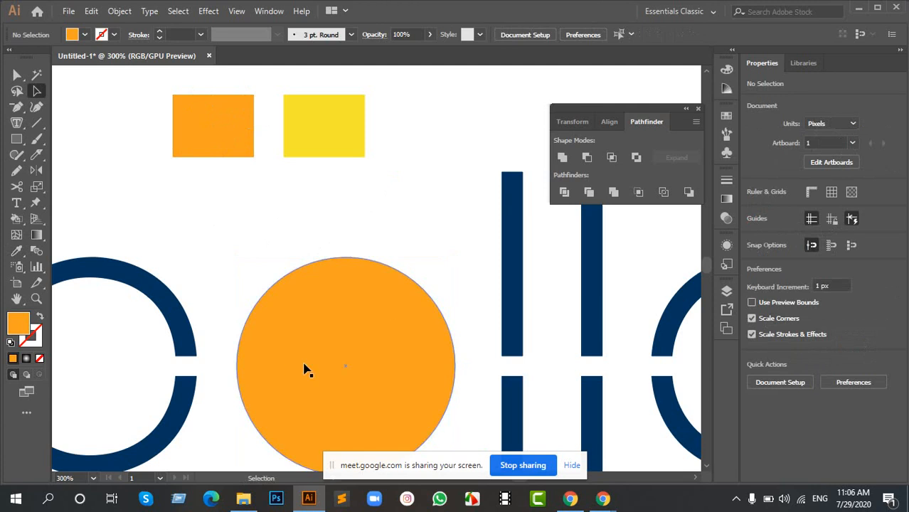
Step: Try copying the FITNESS text's formatting onto the original apollo text beside the artboard with the Eyedropper, and undo it
scroll(263, 354, down, 5)
drag(217, 335, 432, 258)
scroll(158, 306, up, 2)
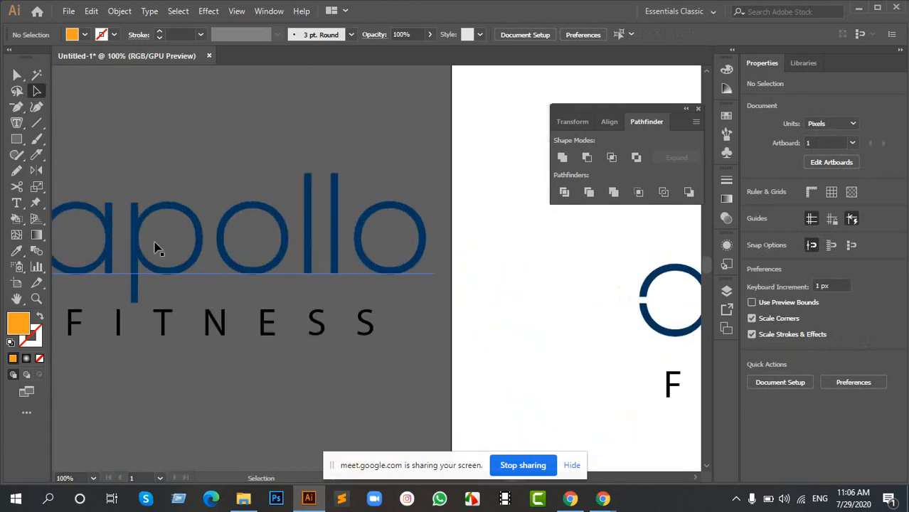
click(156, 217)
key(i)
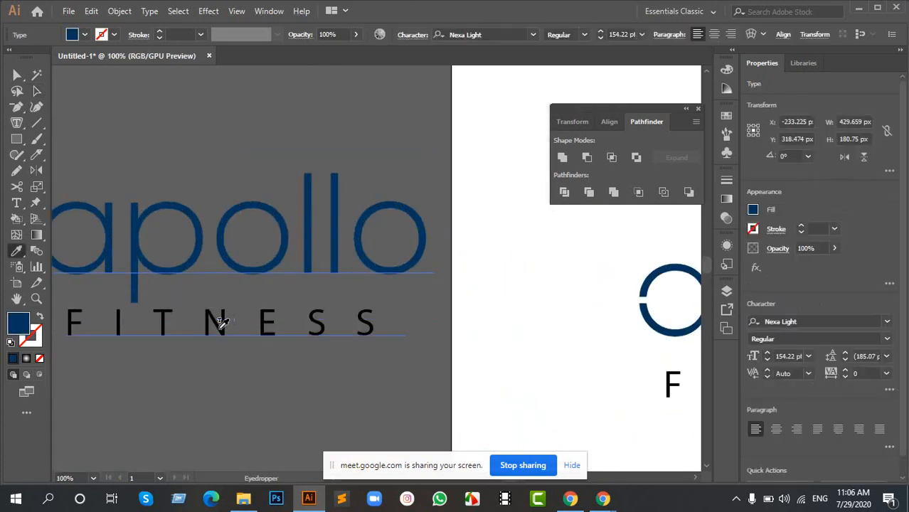
key(v)
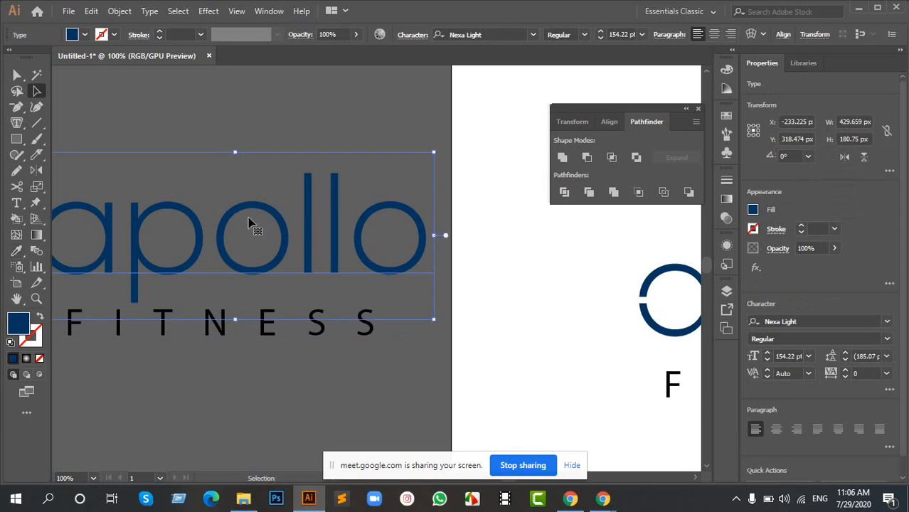
drag(220, 210, 321, 216)
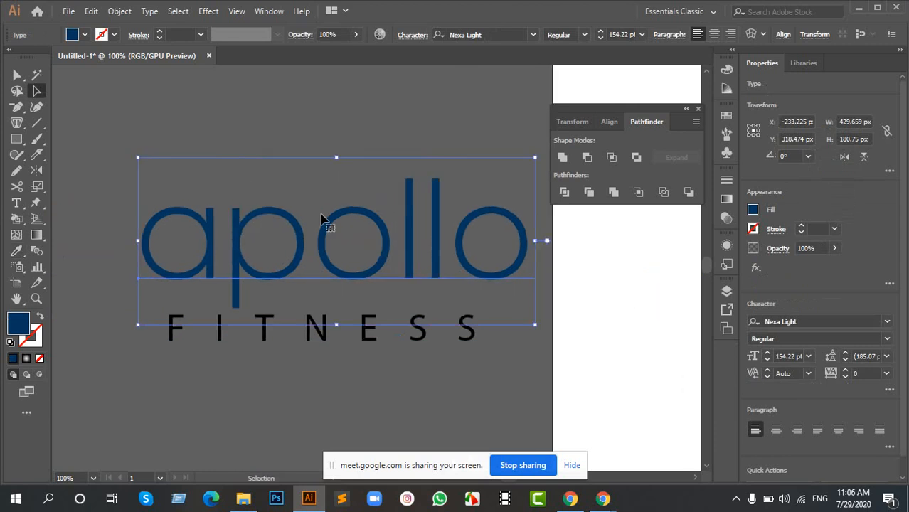
key(i)
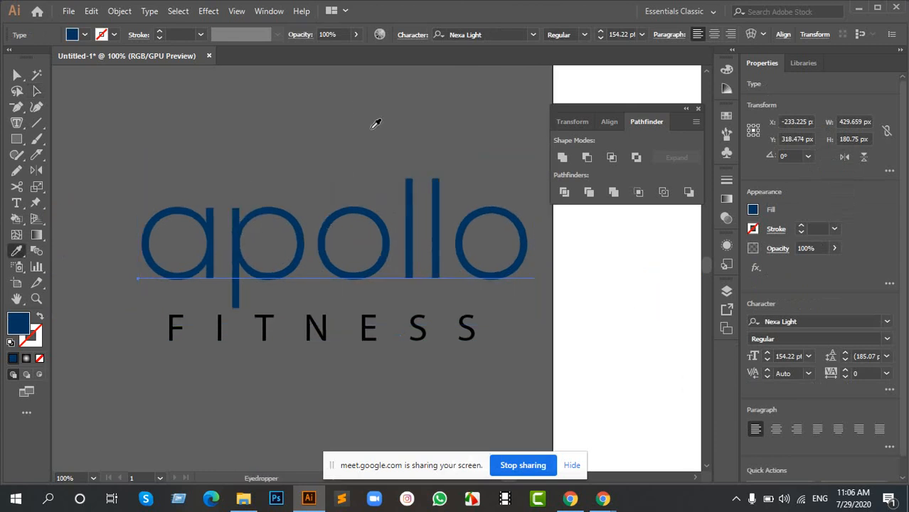
click(322, 328)
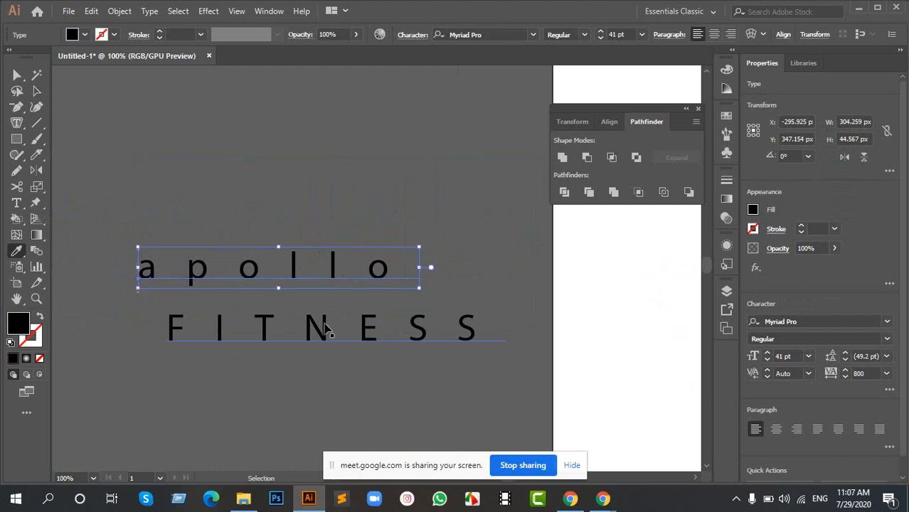
key(ctrl+z)
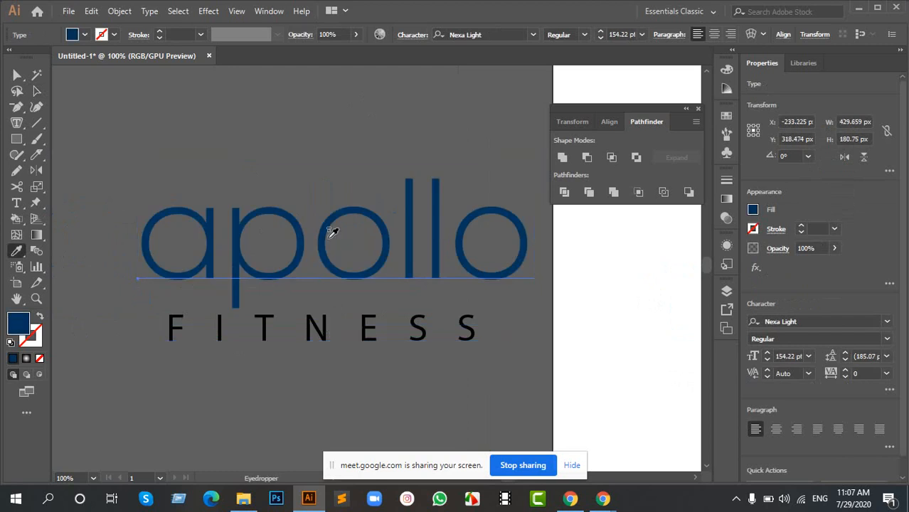
key(space)
drag(636, 259, 233, 357)
key(a)
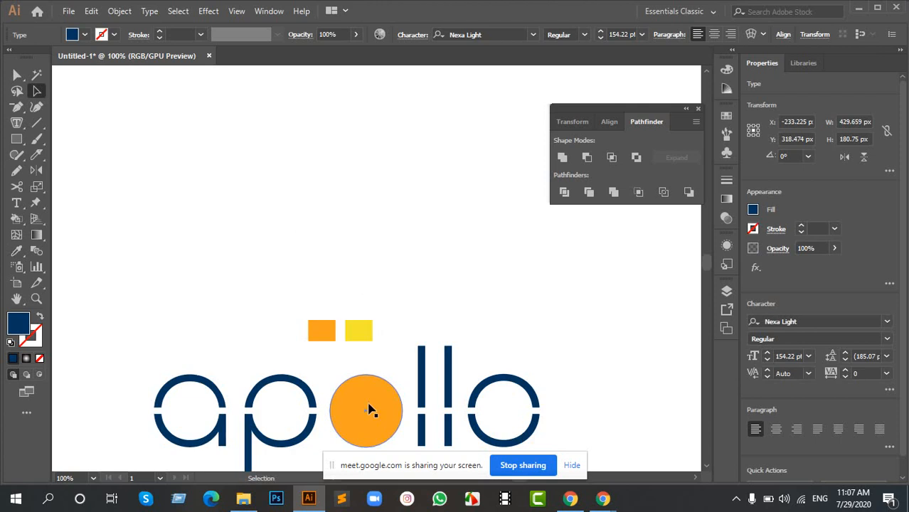
drag(369, 411, 351, 300)
scroll(350, 295, up, 3)
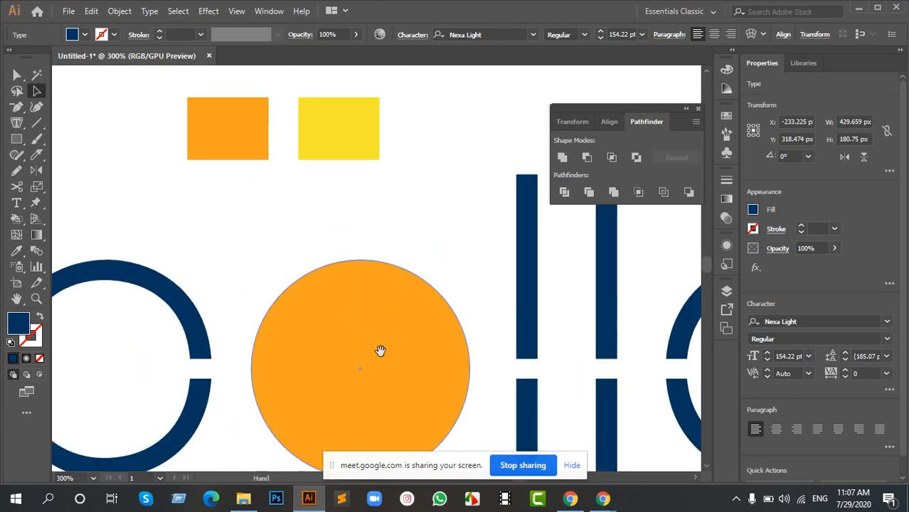
Step: Apply a radial gradient to the middle circle and recolour its outer stop with the orange swatch's colour using the Eyedropper
drag(379, 350, 399, 292)
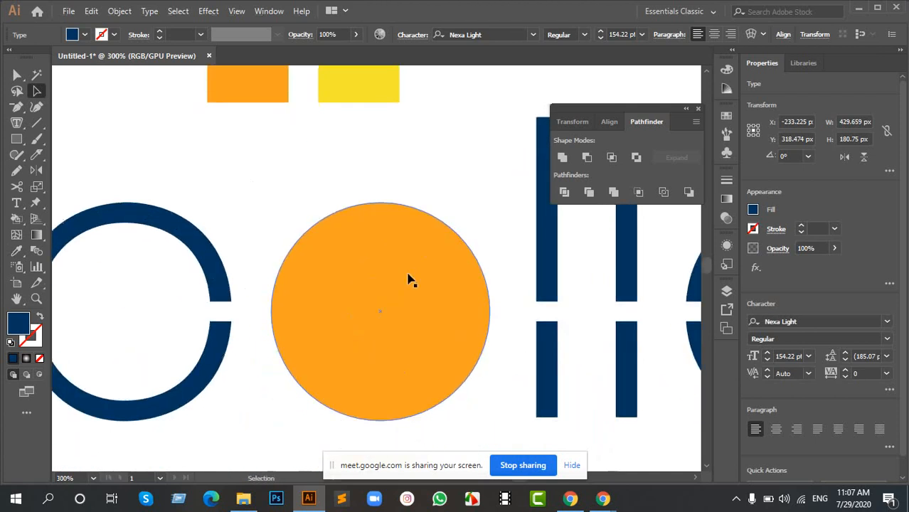
click(365, 241)
key(period)
key(g)
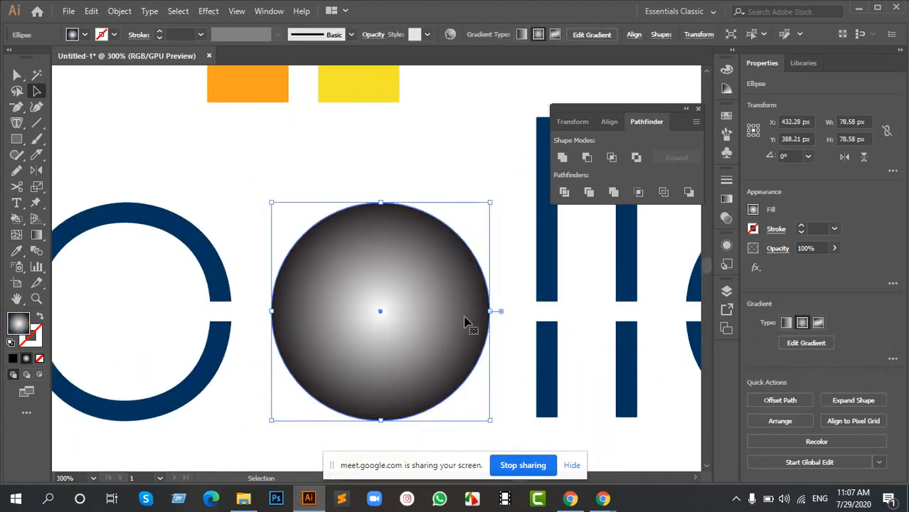
click(491, 311)
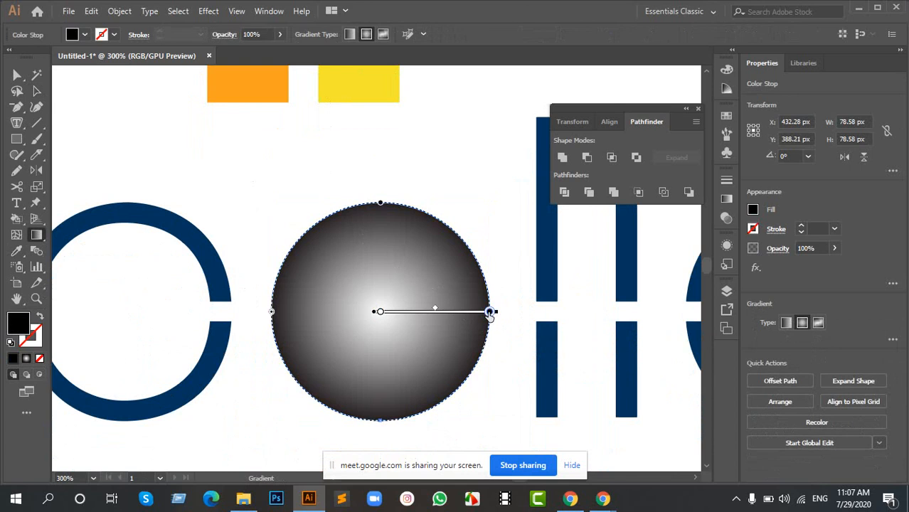
key(i)
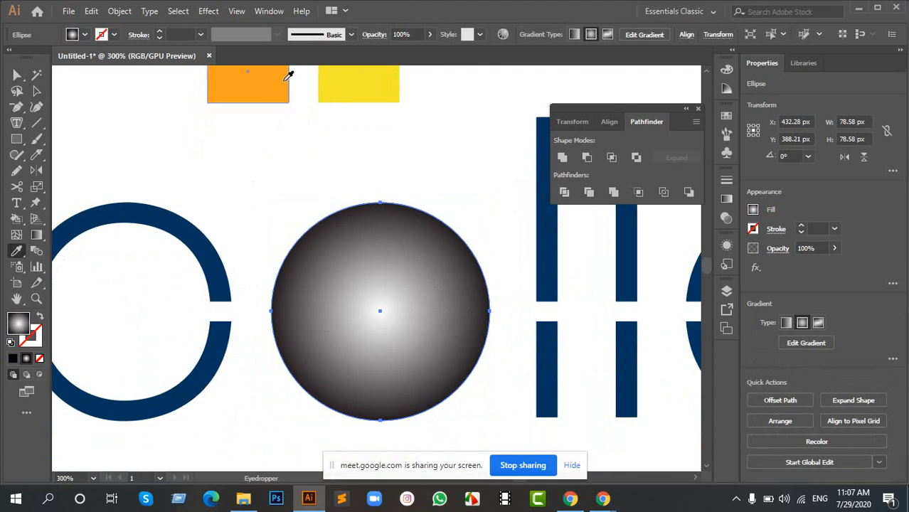
scroll(256, 105, up, 2)
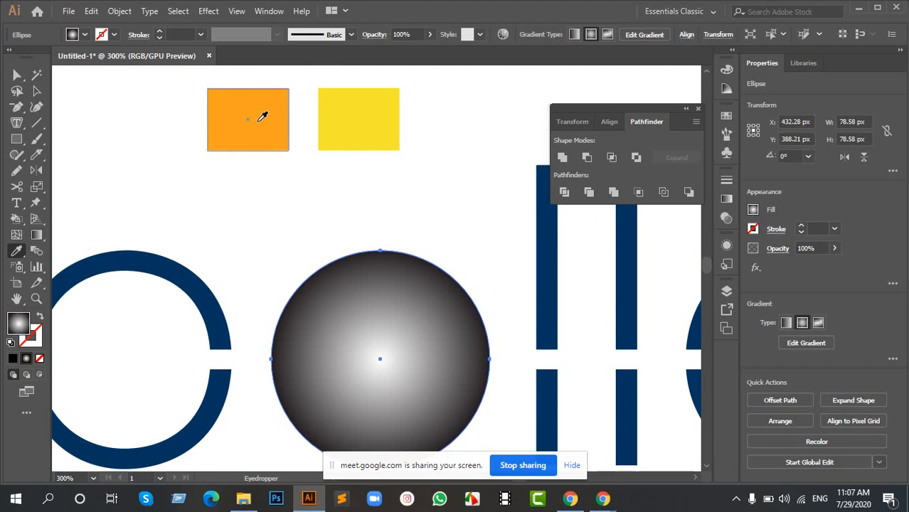
click(263, 118)
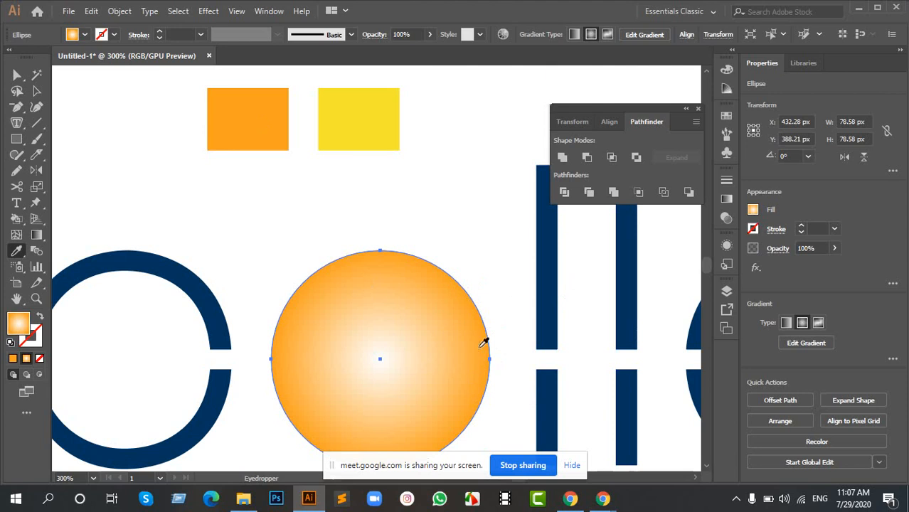
Step: Recolour the radial gradient's centre stop with the colour sampled from the yellow swatch
key(g)
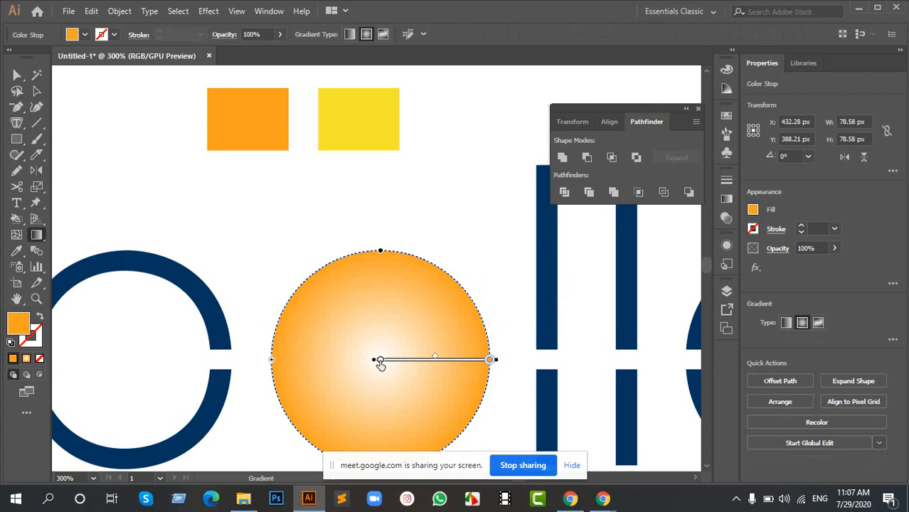
click(380, 362)
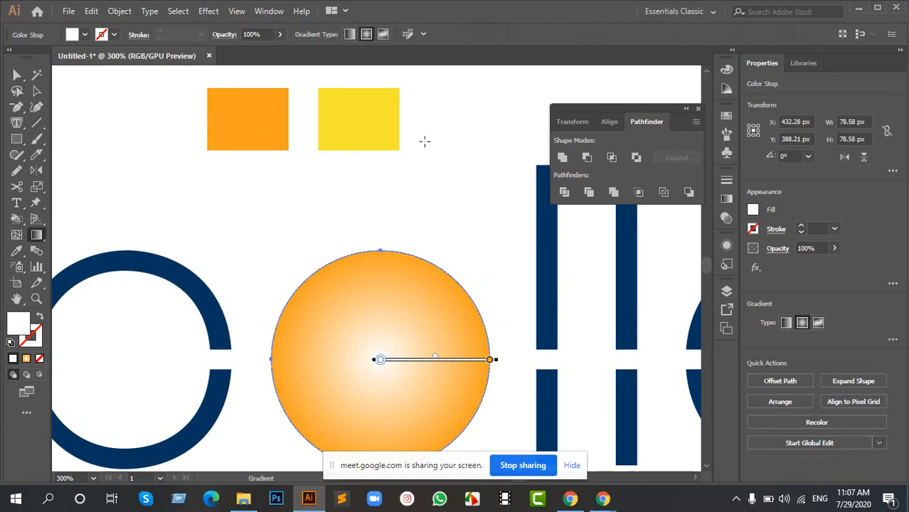
key(i)
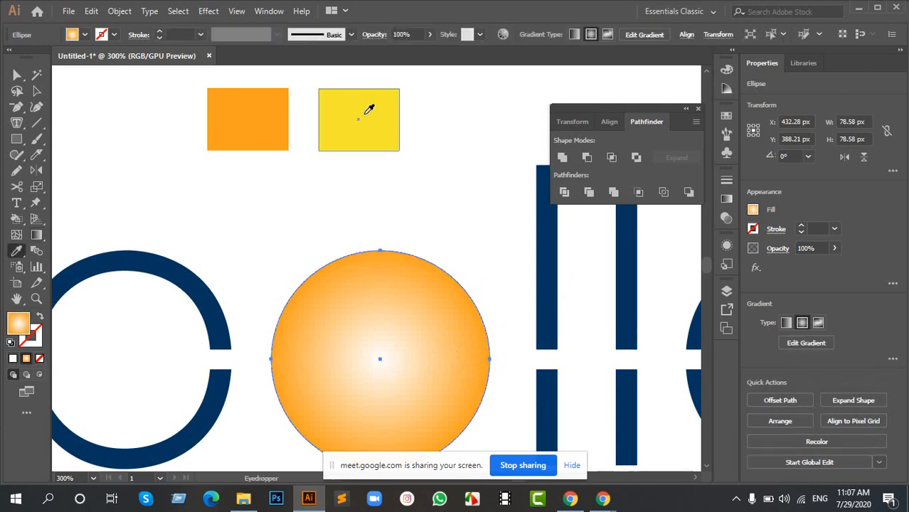
click(365, 112)
scroll(461, 252, down, 3)
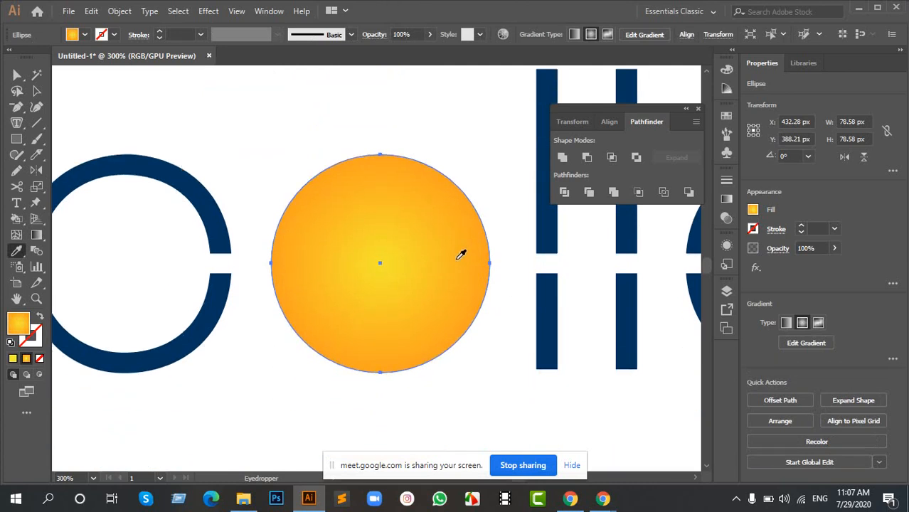
Step: Shift the gradient's midpoint outward so yellow fills more of the middle circle, and deselect the circle
key(g)
click(490, 264)
click(491, 265)
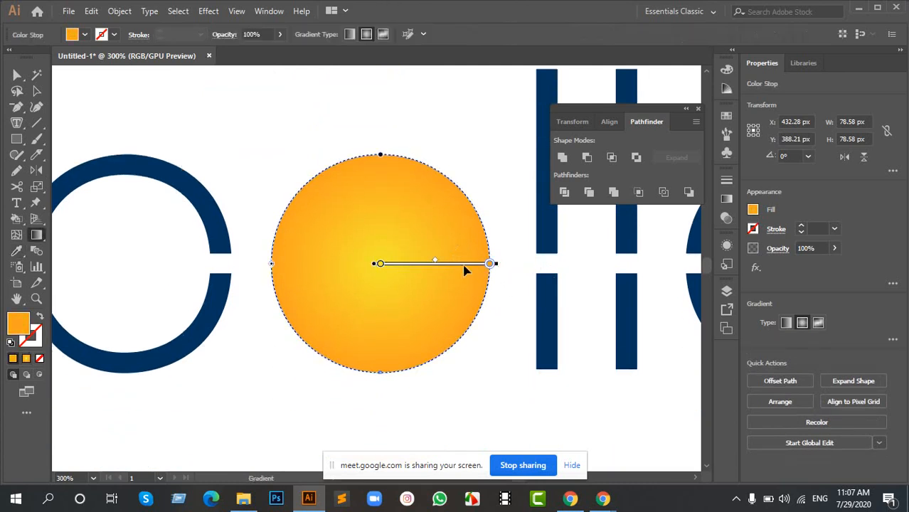
mouse_move(436, 264)
mouse_down()
mouse_move(453, 264)
mouse_move(408, 269)
mouse_move(452, 263)
mouse_up()
drag(383, 251, 507, 248)
drag(431, 256, 428, 267)
key(a)
click(520, 326)
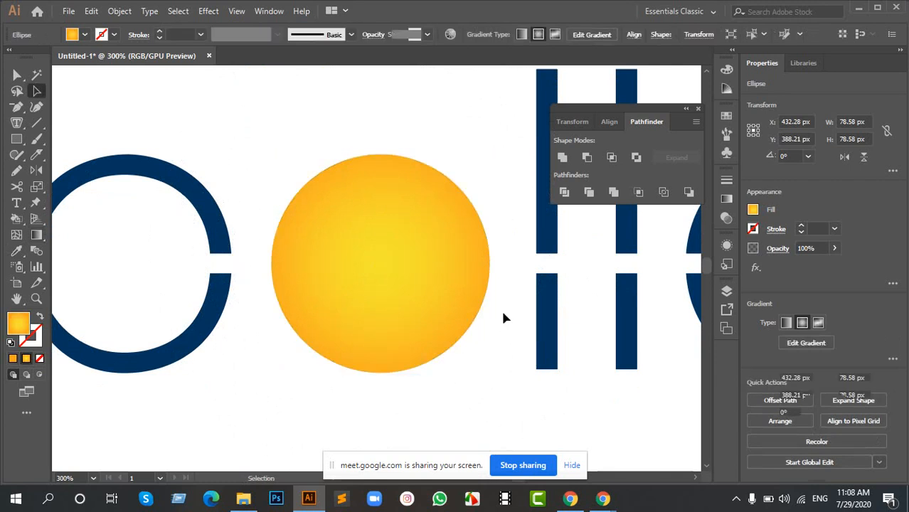
Step: Recolour all the split apollo letters with the black sampled from the FITNESS text, and deselect them
scroll(499, 306, down, 3)
drag(565, 303, 435, 293)
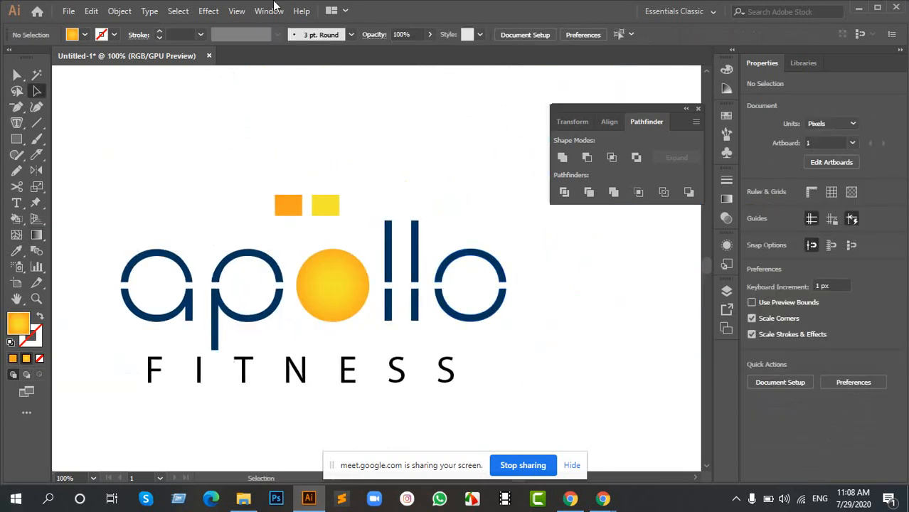
drag(120, 242, 278, 313)
drag(384, 190, 523, 309)
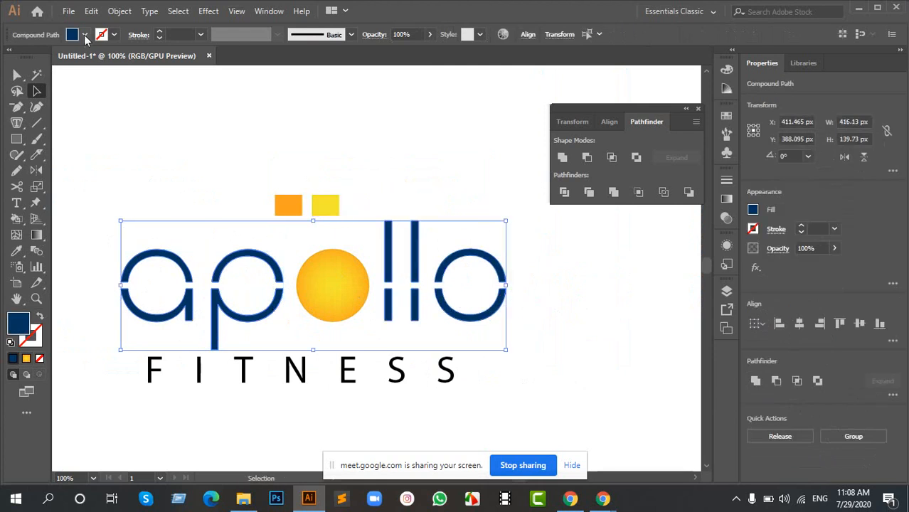
key(i)
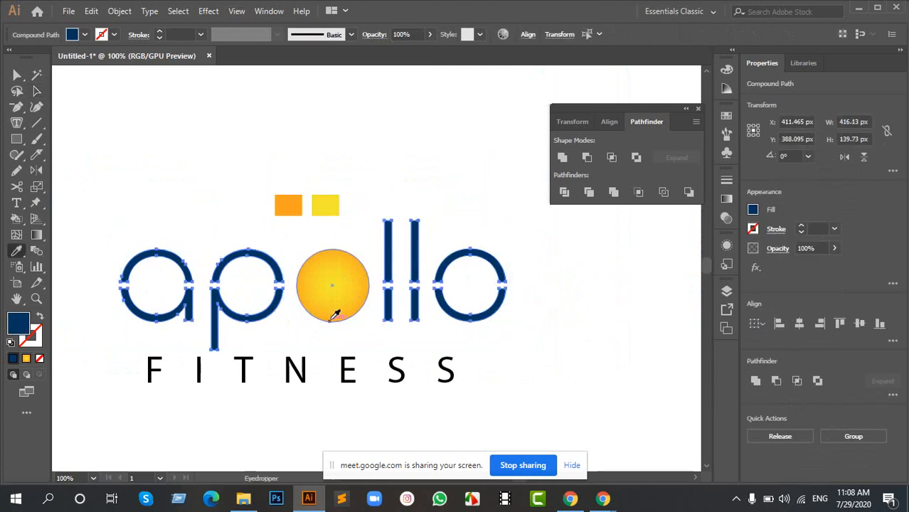
click(306, 369)
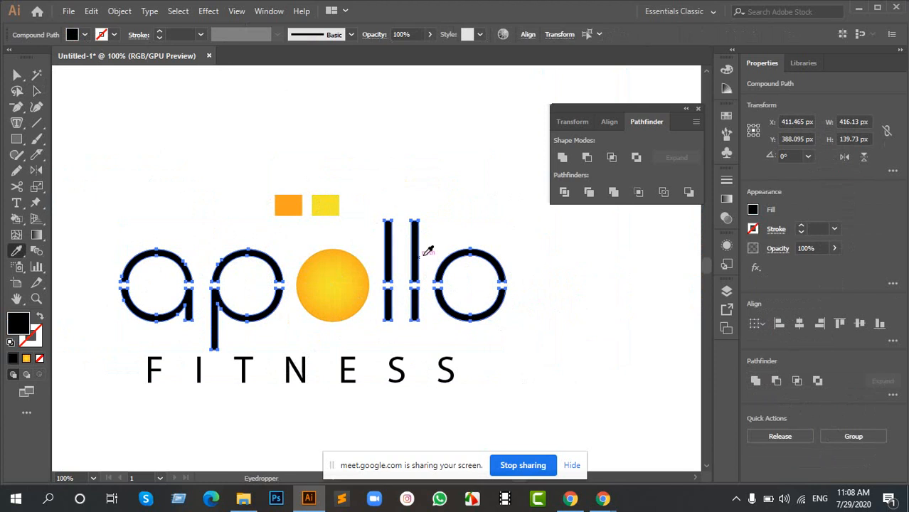
key(v)
click(483, 260)
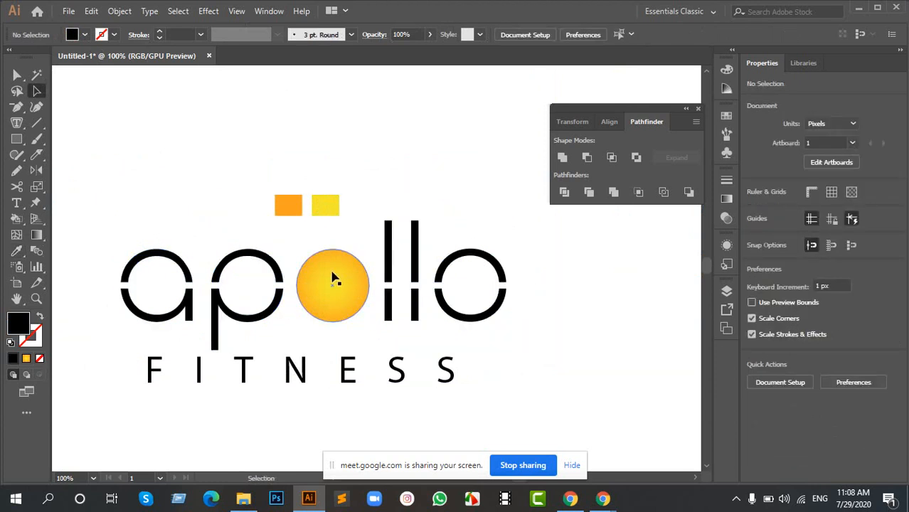
Step: Compare the recoloured logo on the artboard with the reference Apollo Fitness image beside it
key(space)
drag(628, 279, 300, 296)
drag(620, 308, 434, 250)
scroll(442, 226, up, 1)
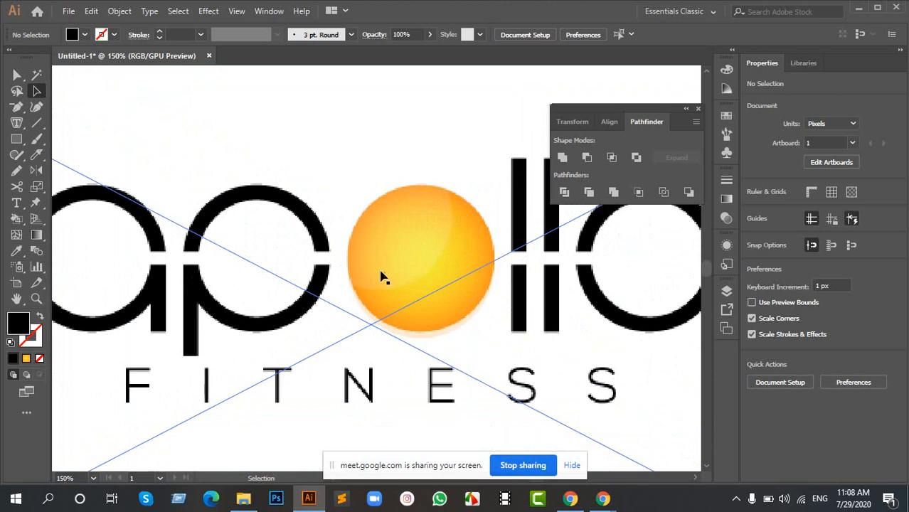
scroll(294, 270, down, 4)
key(space)
drag(183, 298, 466, 264)
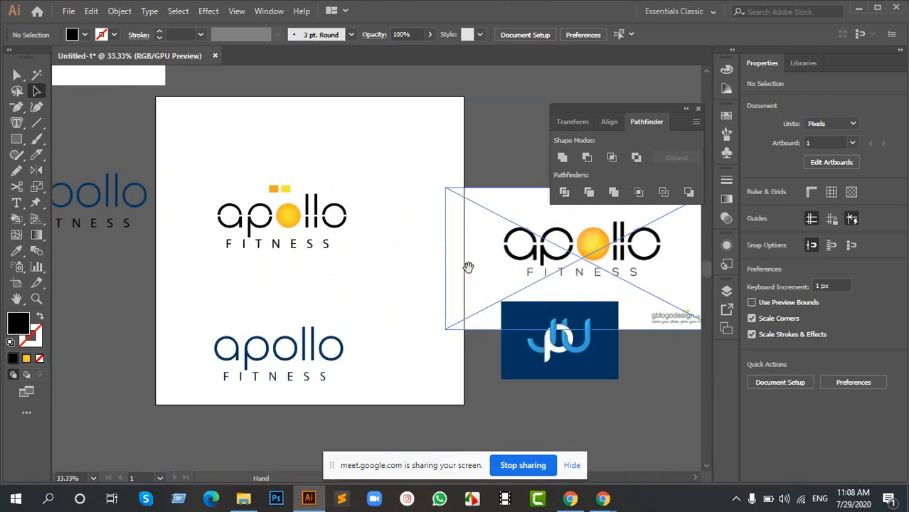
scroll(267, 219, up, 3)
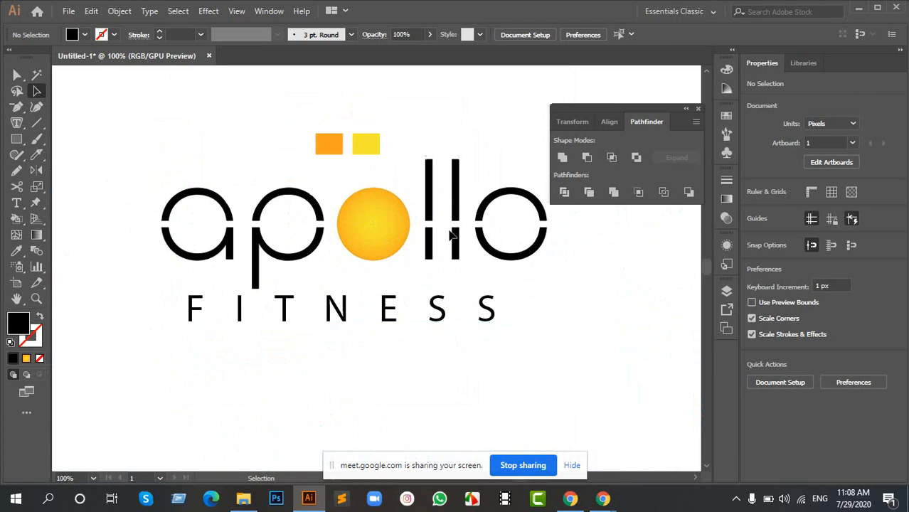
scroll(386, 229, up, 1)
Step: Examine the glossy highlight on the reference image's orange circle against the recreated gradient circle
click(383, 209)
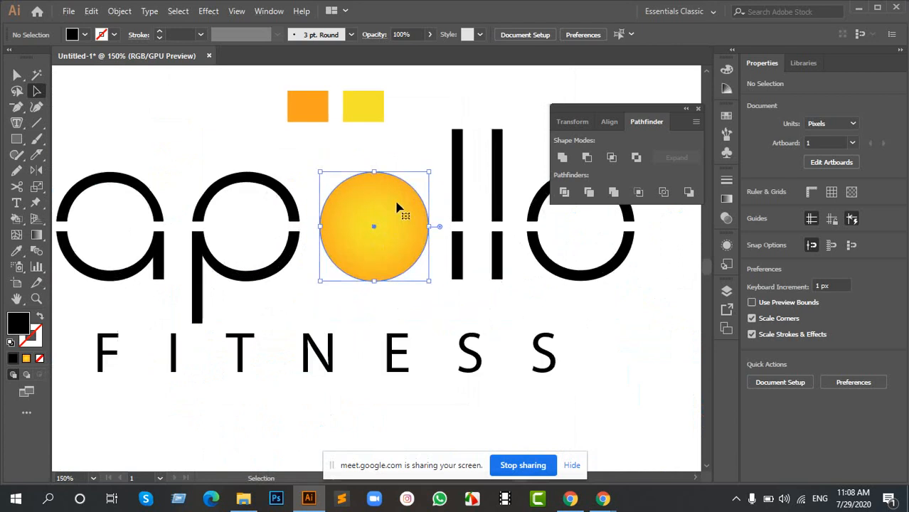
scroll(395, 202, up, 2)
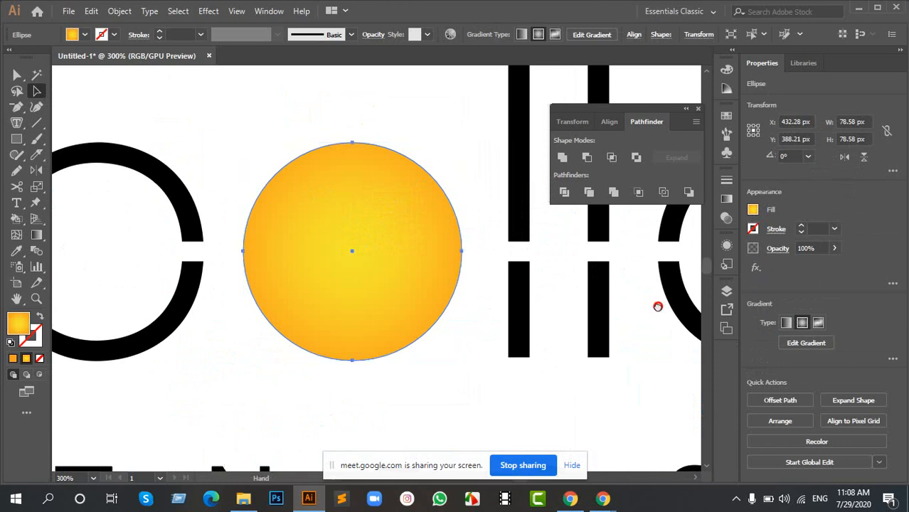
scroll(618, 305, right, 5)
scroll(573, 297, down, 3)
drag(647, 286, 466, 286)
drag(657, 271, 487, 273)
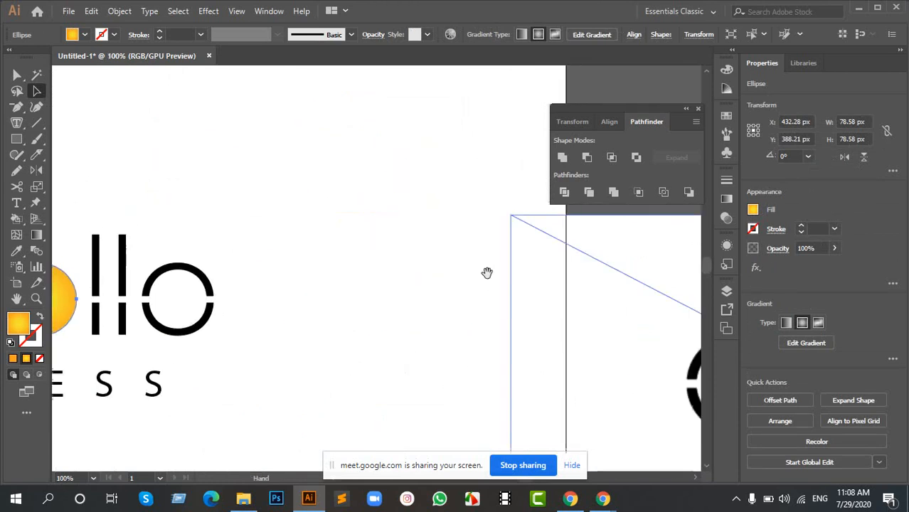
drag(622, 289, 257, 209)
scroll(586, 304, up, 2)
scroll(443, 270, right, 2)
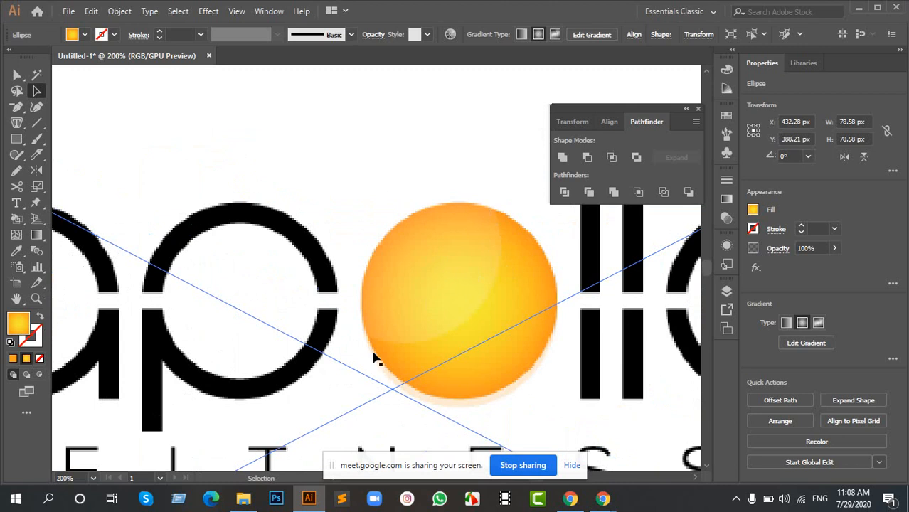
scroll(148, 294, down, 3)
drag(100, 318, 477, 288)
drag(75, 300, 386, 278)
scroll(306, 212, up, 4)
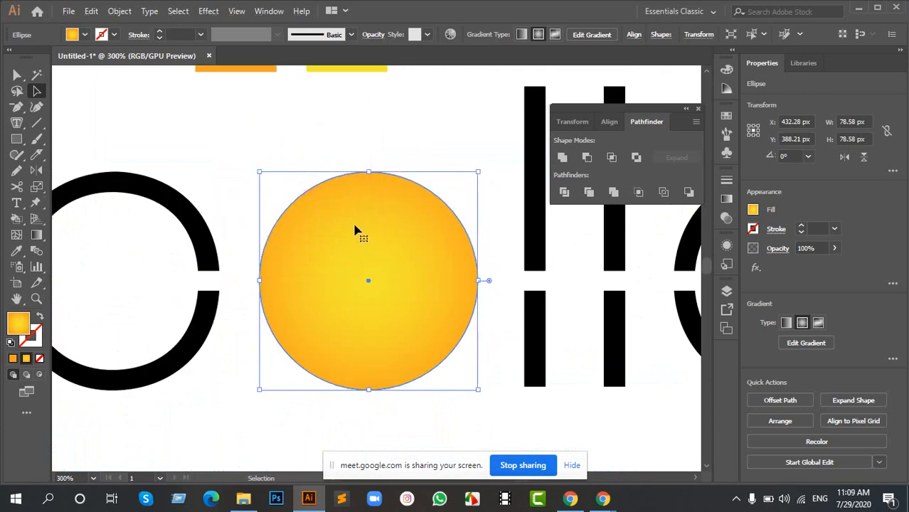
Step: Draw a circle about 72 px wide overlapping the gradient circle's upper-left part and fill it with the artboard's white
key(l)
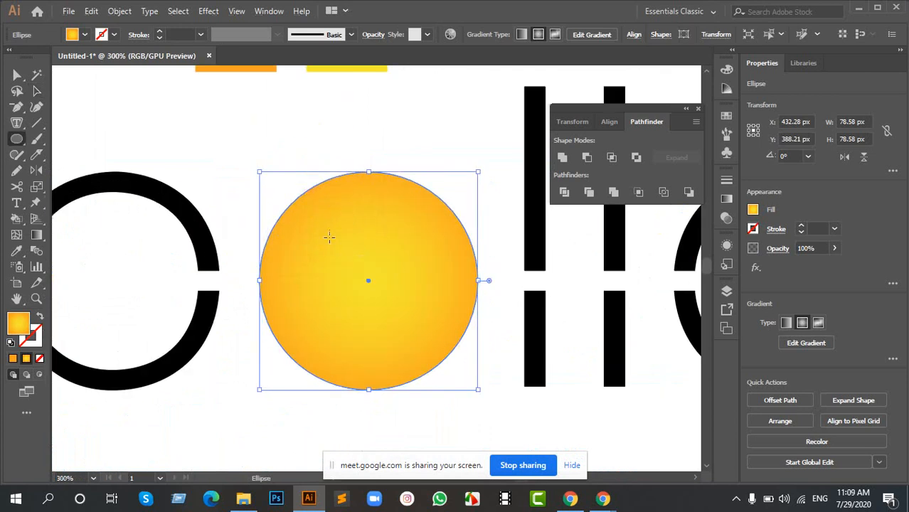
drag(326, 235, 358, 334)
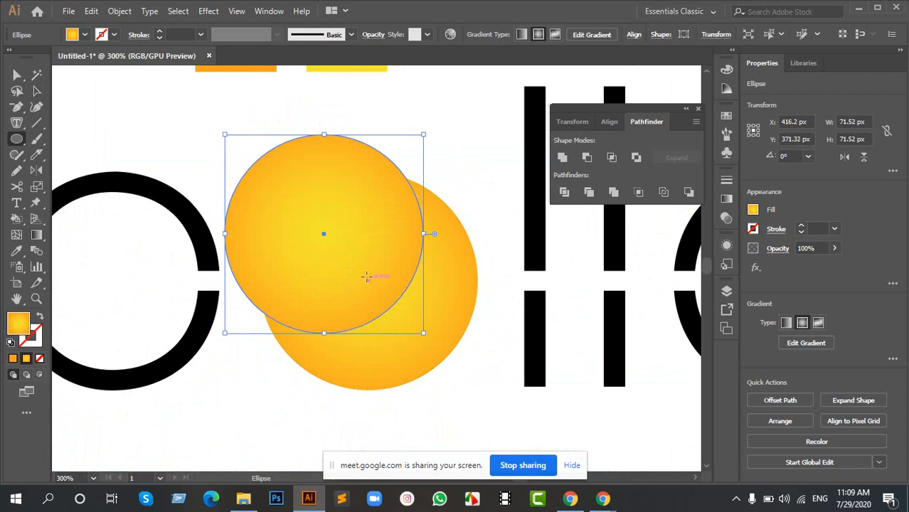
key(i)
click(437, 139)
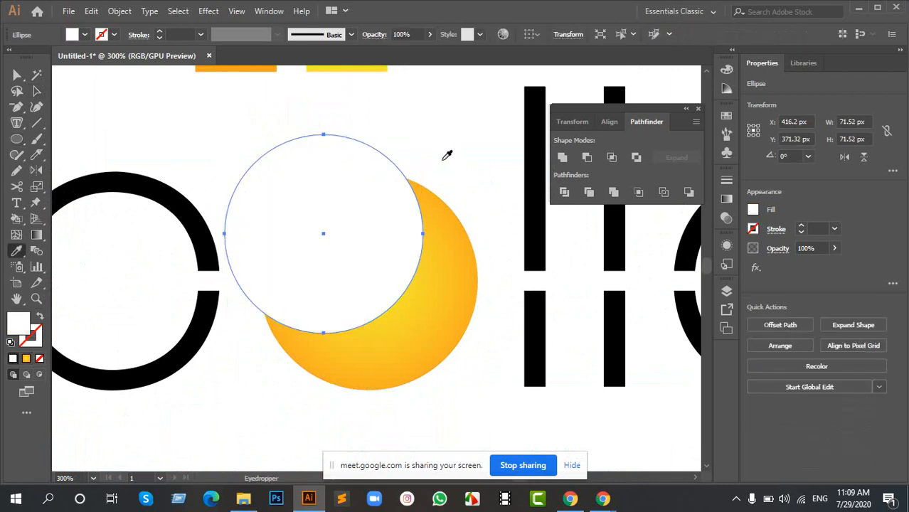
Step: Remove the part of the white circle outside the gradient circle with the Shape Builder, and deselect the shapes
key(v)
drag(431, 171, 342, 303)
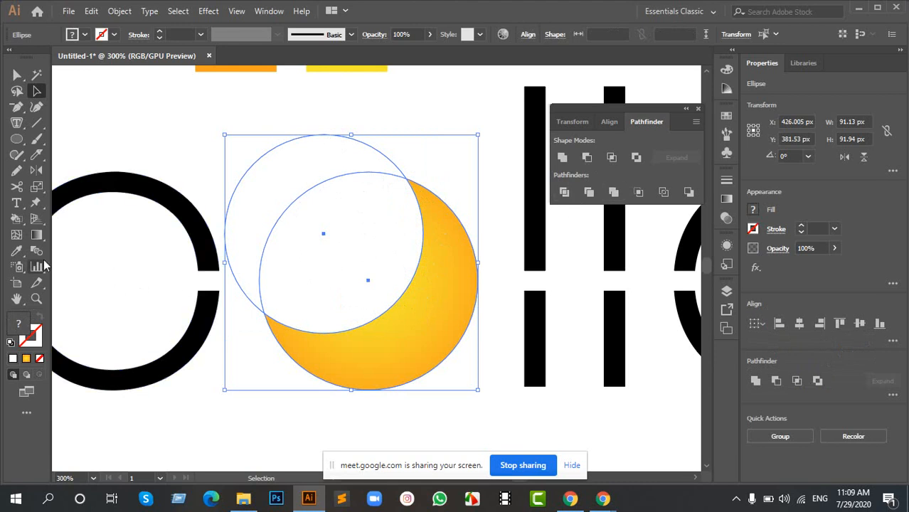
click(429, 159)
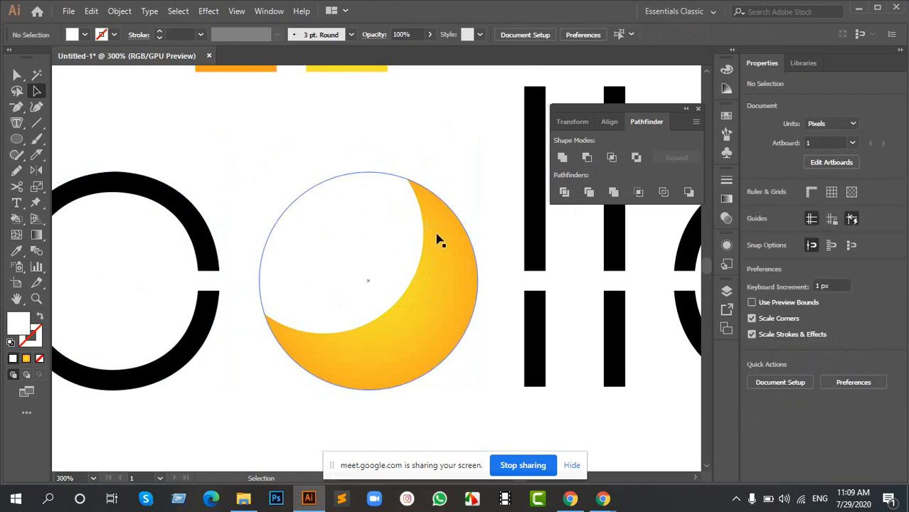
drag(422, 145, 332, 392)
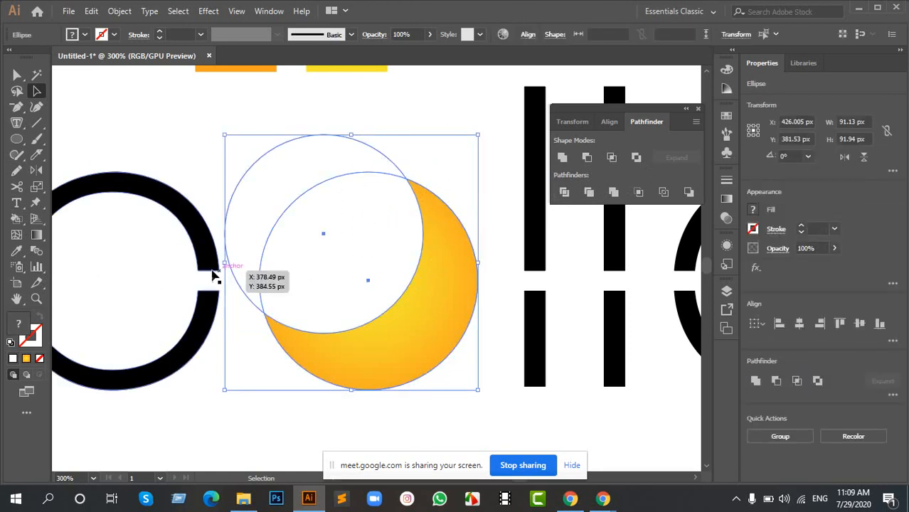
key(shift+m)
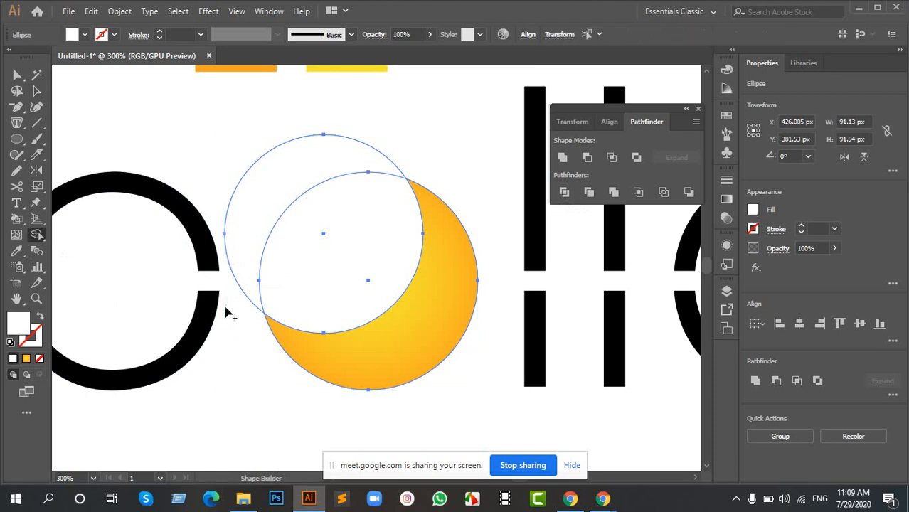
alt+click(299, 170)
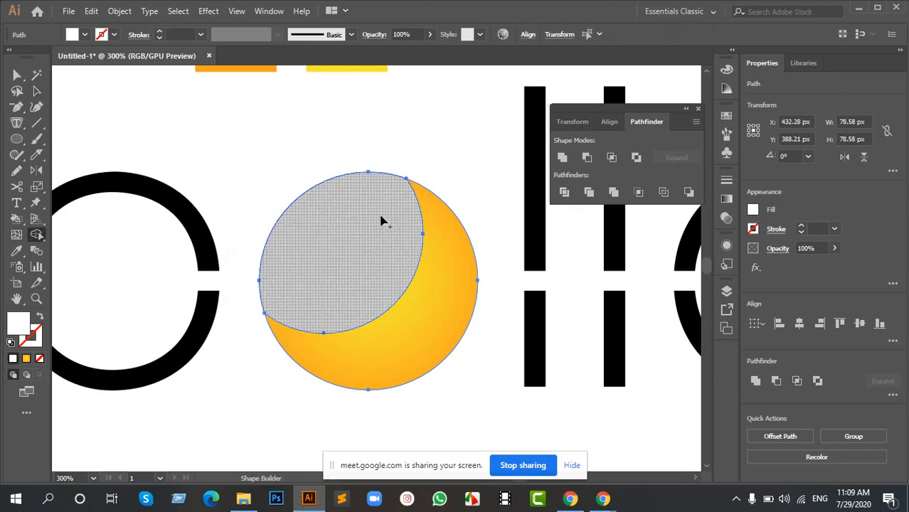
key(v)
click(444, 175)
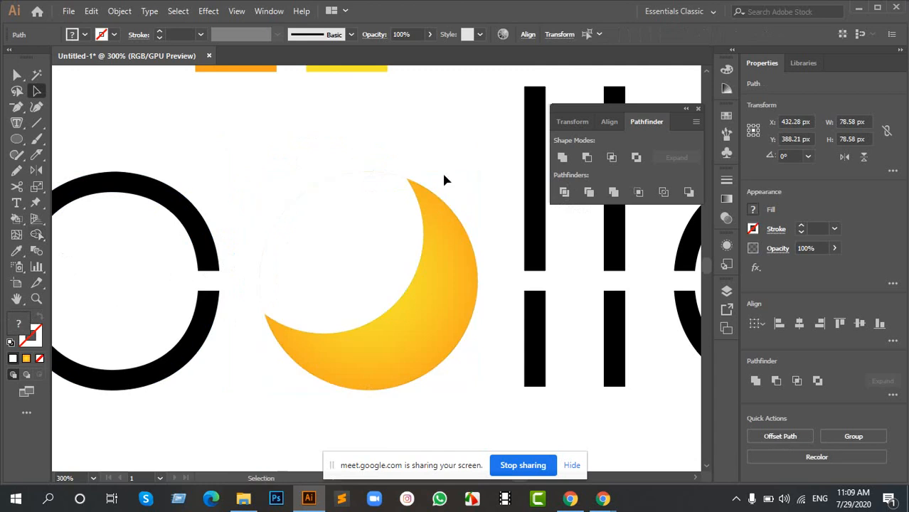
scroll(426, 200, down, 2)
scroll(416, 206, up, 2)
scroll(417, 213, up, 1)
click(441, 207)
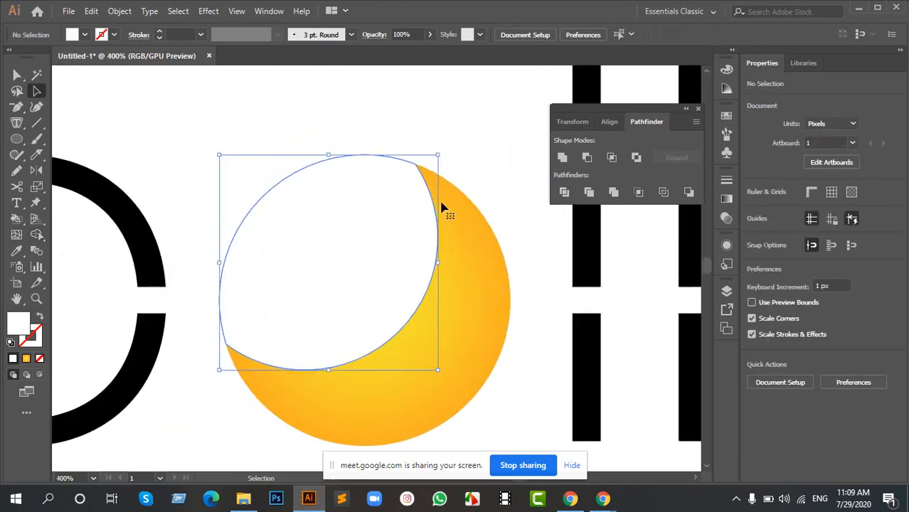
key(Delete)
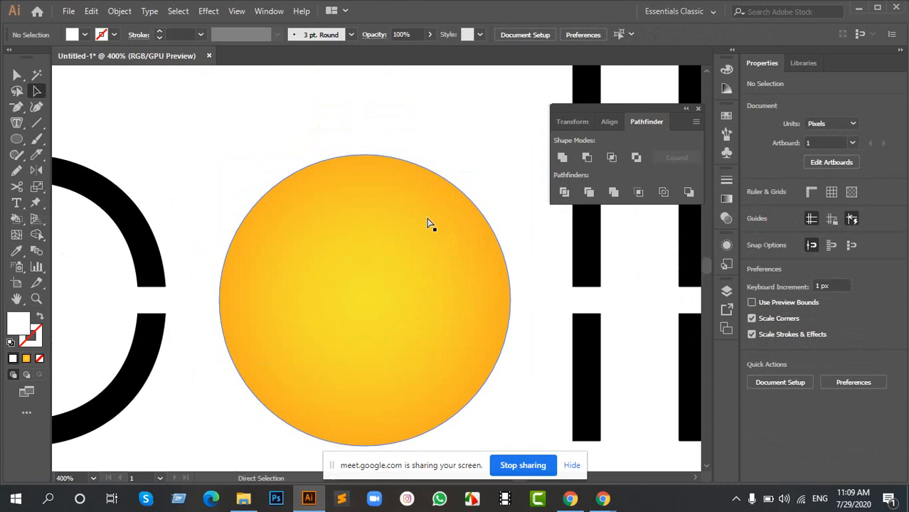
key(ctrl+z)
Step: Lower the white highlight shape's opacity to 21% and deselect it
drag(447, 157, 390, 150)
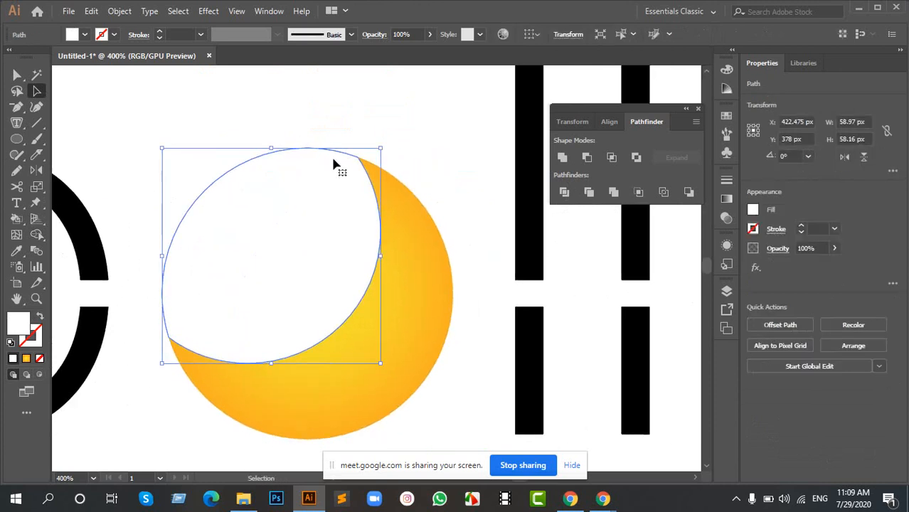
click(428, 35)
click(393, 52)
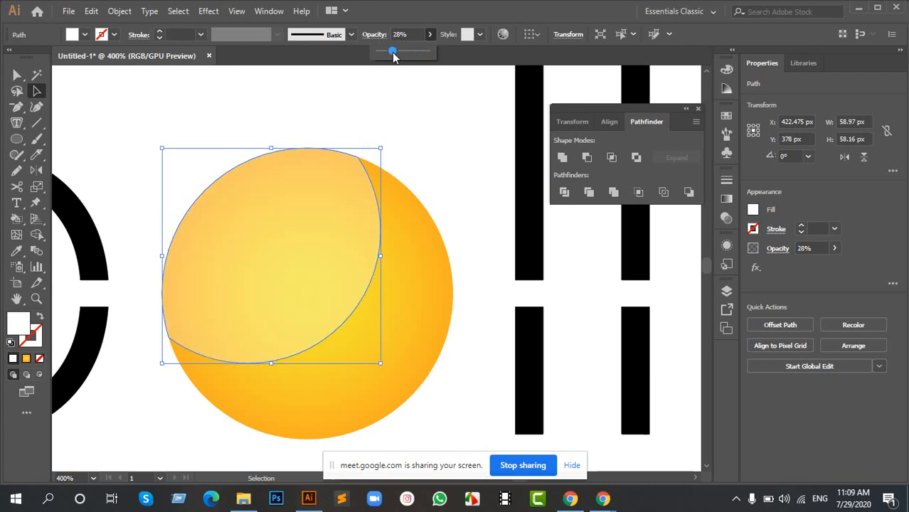
drag(392, 52, 389, 56)
click(445, 177)
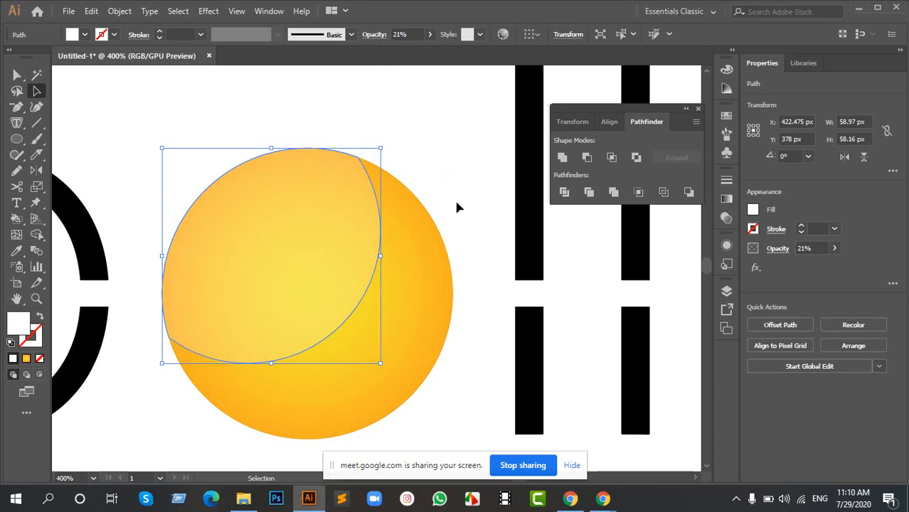
click(463, 231)
Step: Set the opacity of the white highlight on the gradient circle to 20% and deselect it
scroll(463, 231, down, 3)
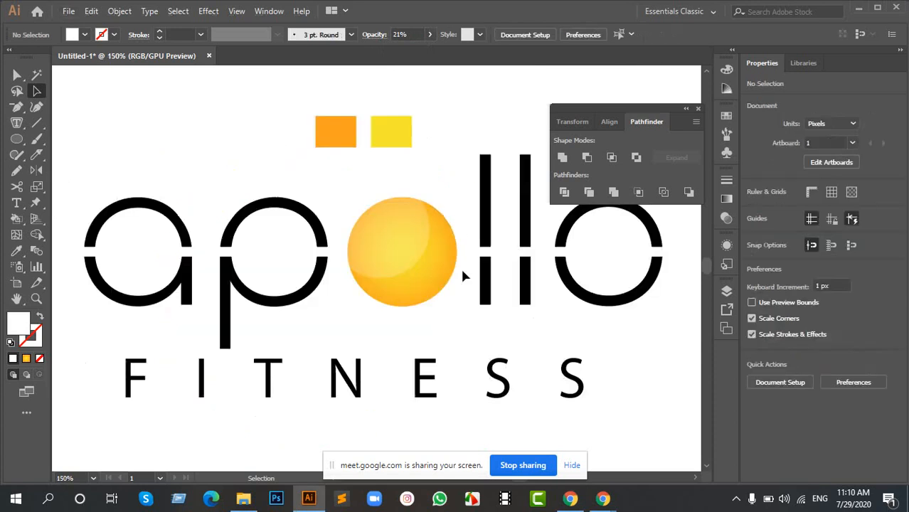
scroll(434, 235, up, 2)
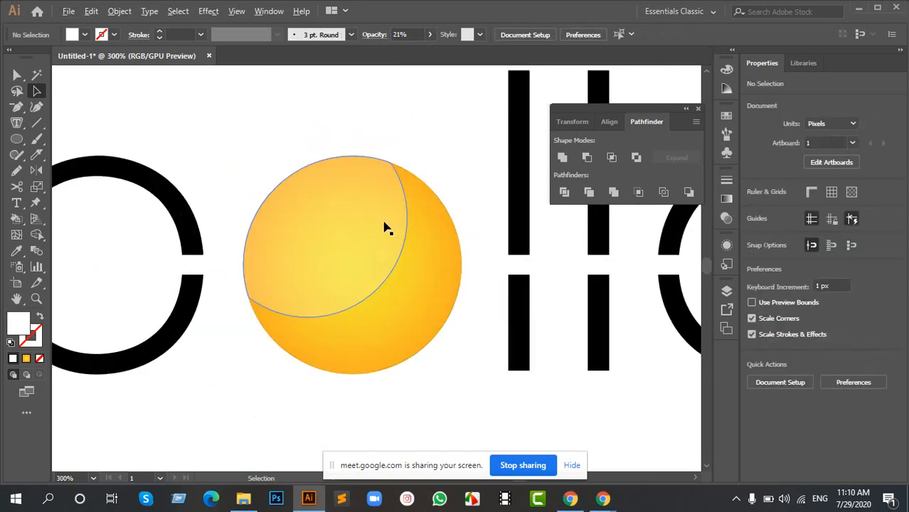
scroll(388, 225, up, 1)
click(388, 225)
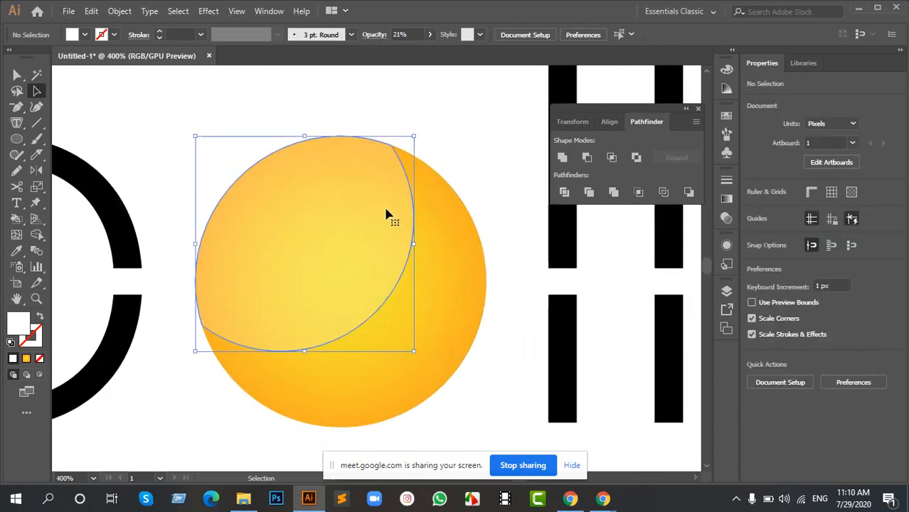
click(429, 33)
drag(389, 54, 386, 56)
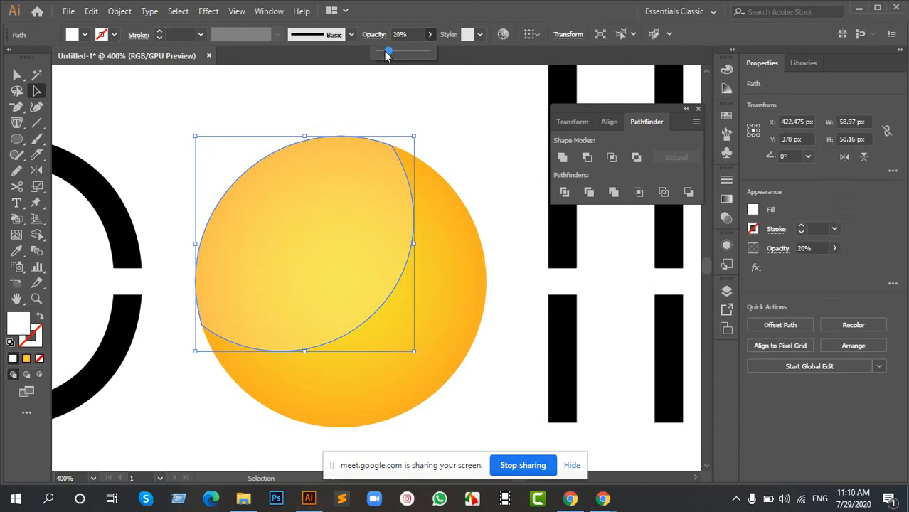
scroll(490, 179, down, 3)
click(484, 165)
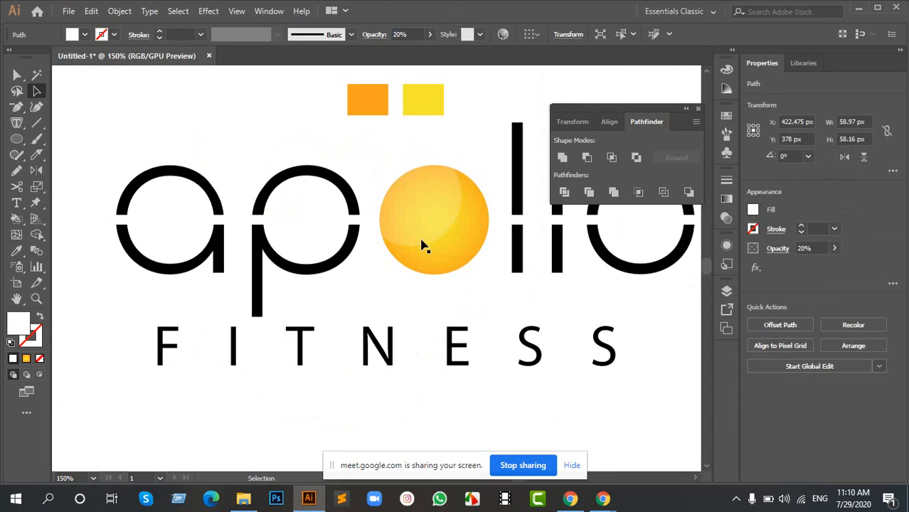
Step: Move the reference Apollo Fitness image closer to the recreated logo so that it overlaps the artboard's edge
scroll(422, 245, down, 2)
drag(568, 249, 312, 282)
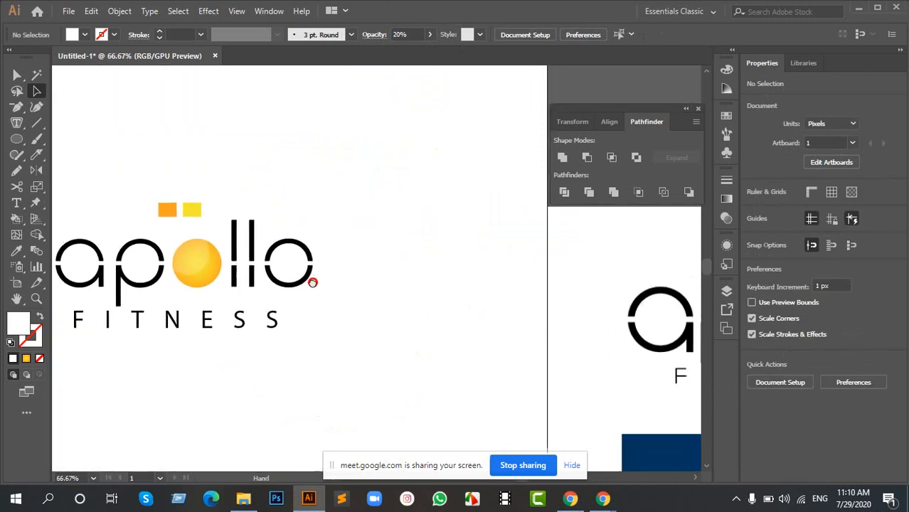
drag(502, 307, 397, 260)
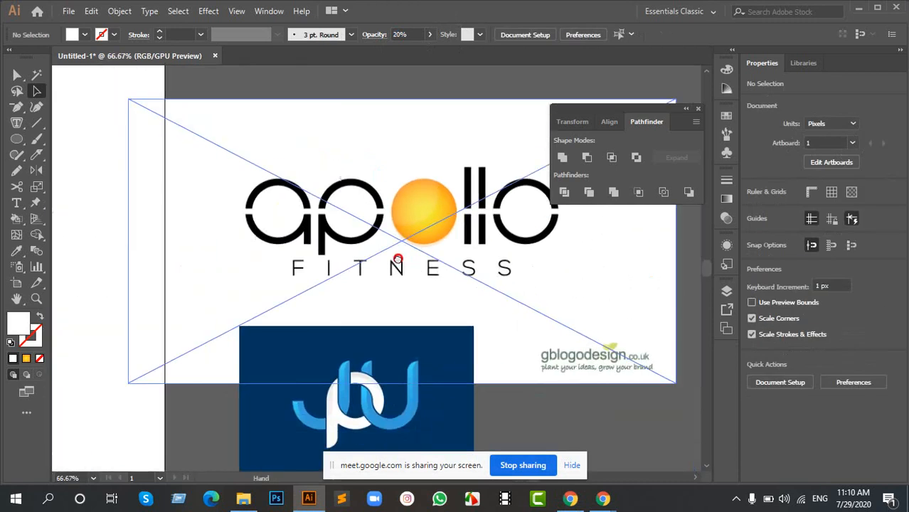
scroll(302, 307, left, 6)
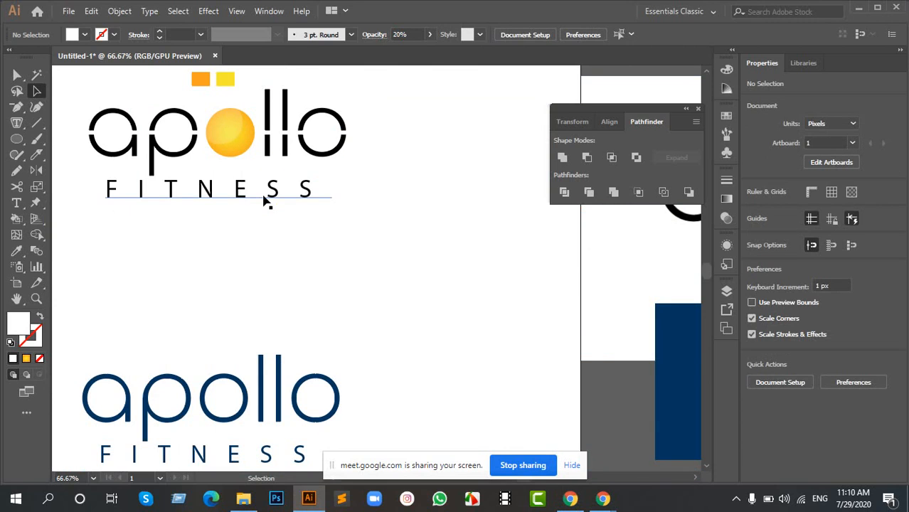
drag(388, 173, 372, 247)
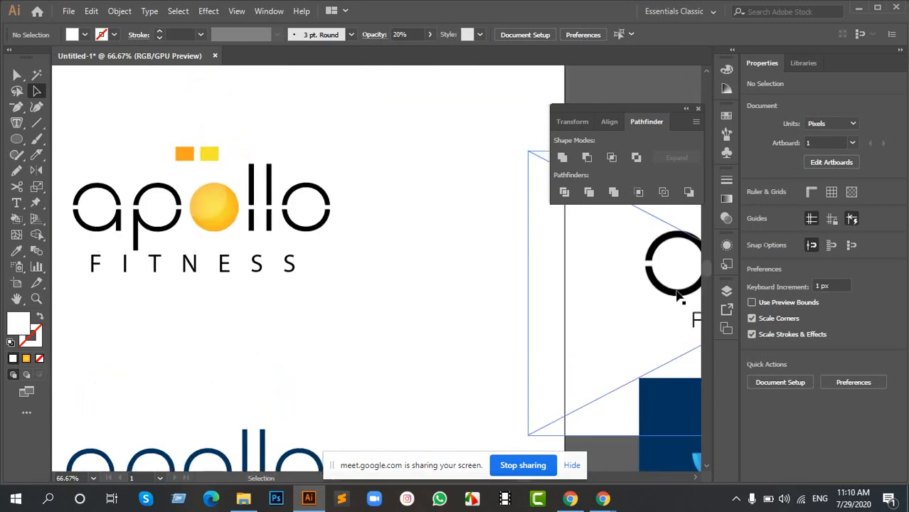
drag(639, 287, 468, 176)
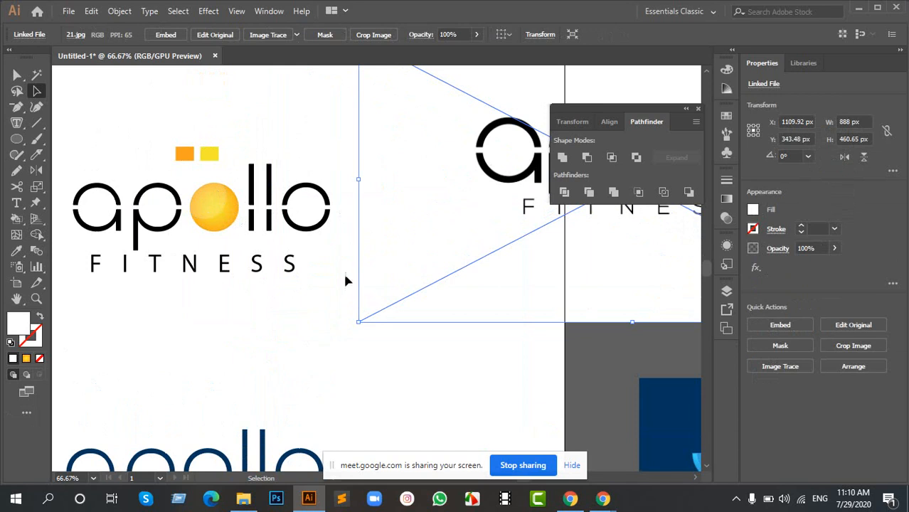
drag(470, 219, 448, 282)
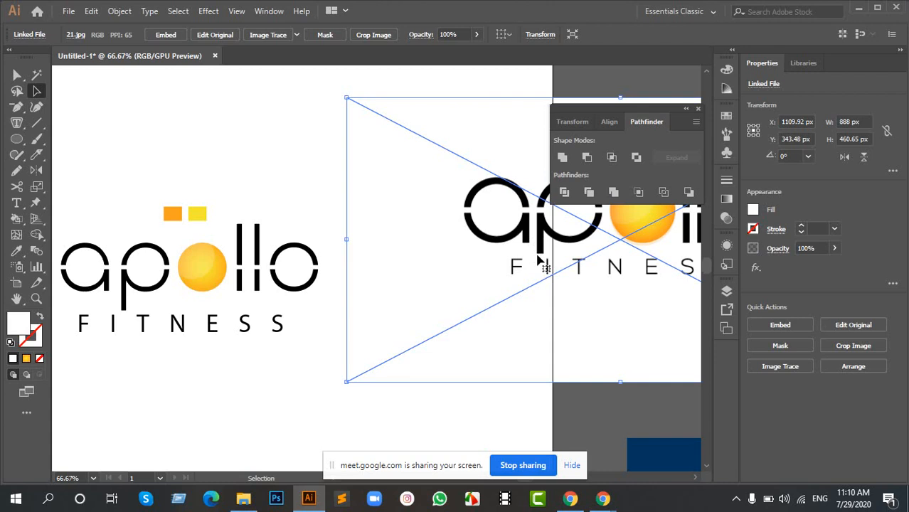
Step: Draw a horizontal line about 68 px long across the lower part of the p's stem
scroll(352, 258, left, 5)
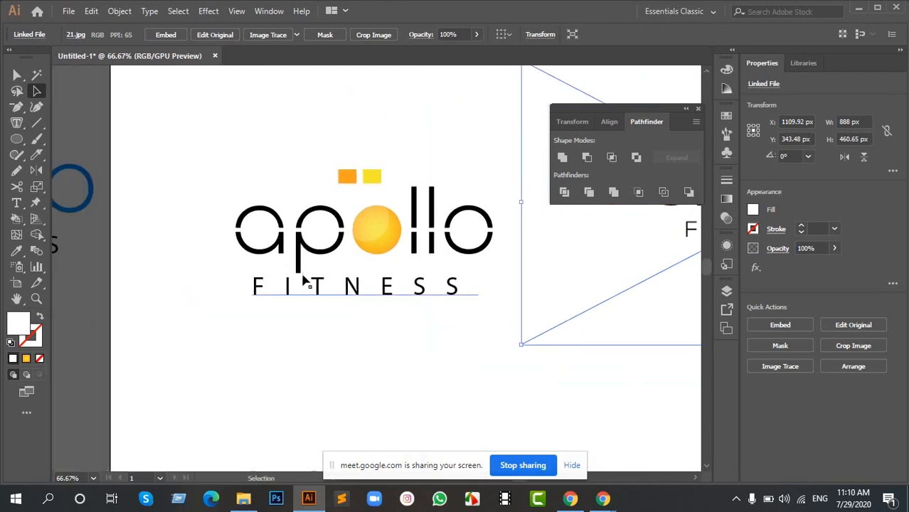
scroll(307, 263, up, 3)
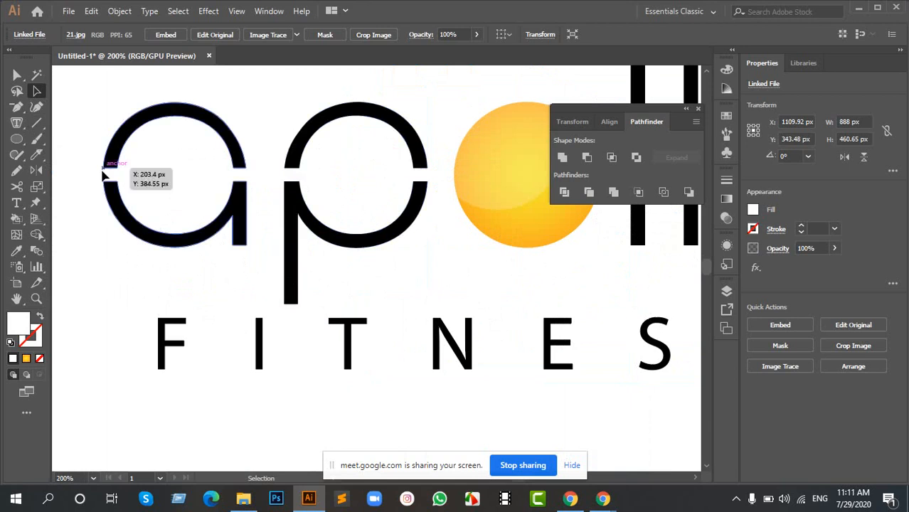
click(38, 125)
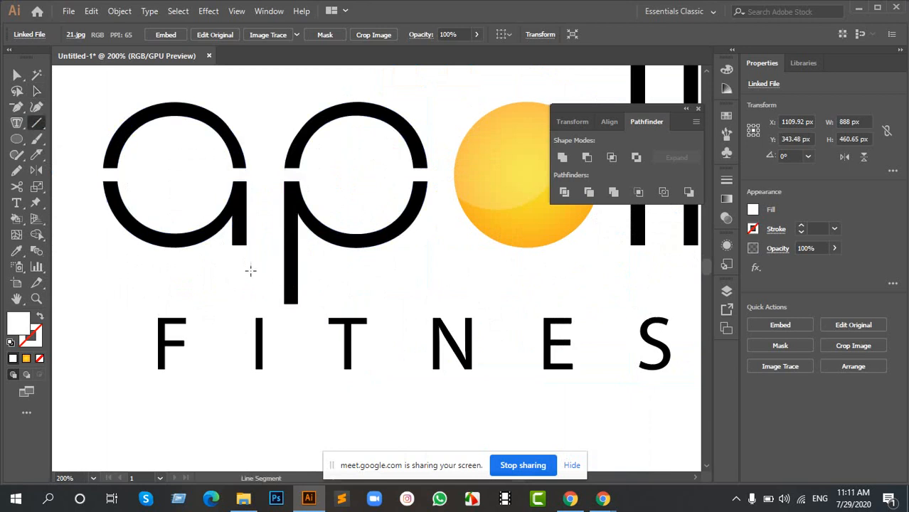
drag(253, 274, 378, 270)
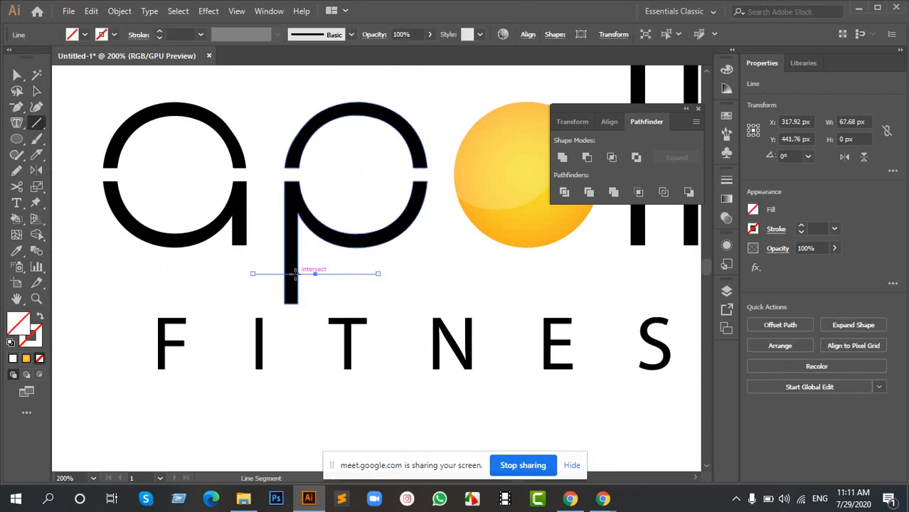
Step: Shorten the p's stem by removing the part below the line with the Shape Builder, and delete the line
key(a)
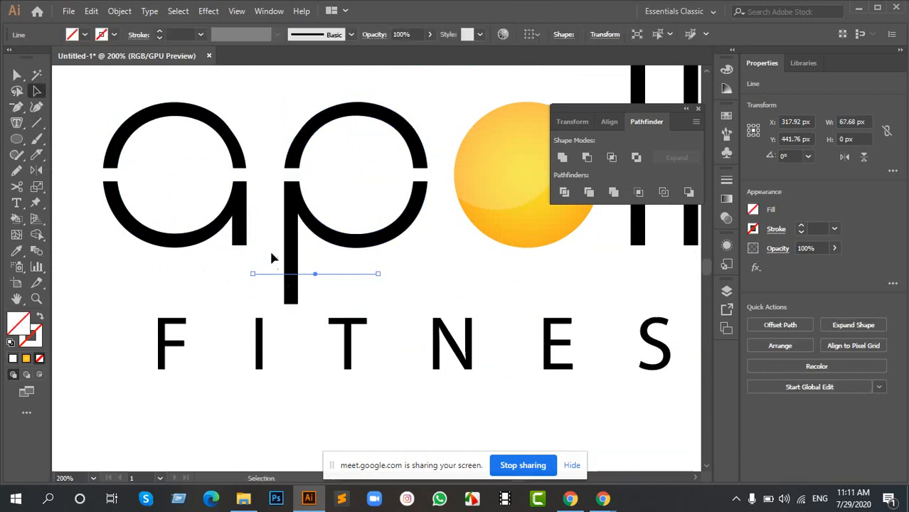
drag(270, 249, 308, 295)
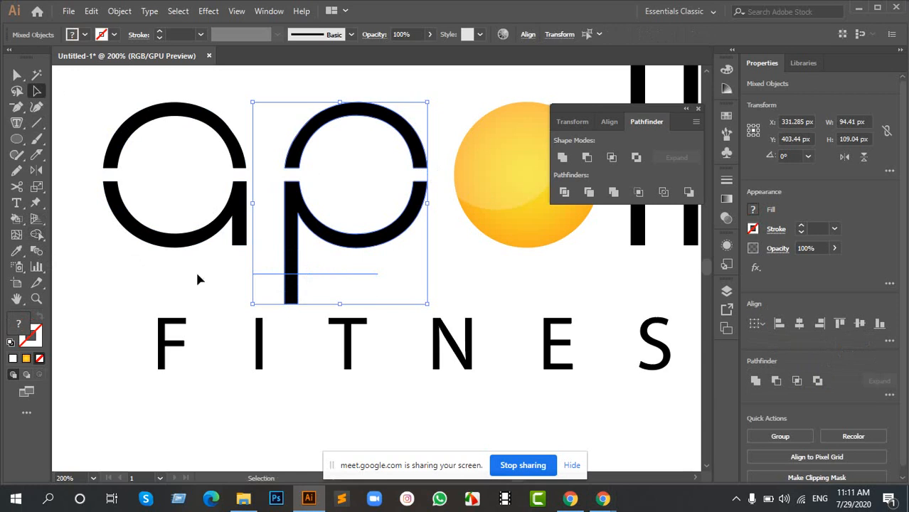
click(36, 235)
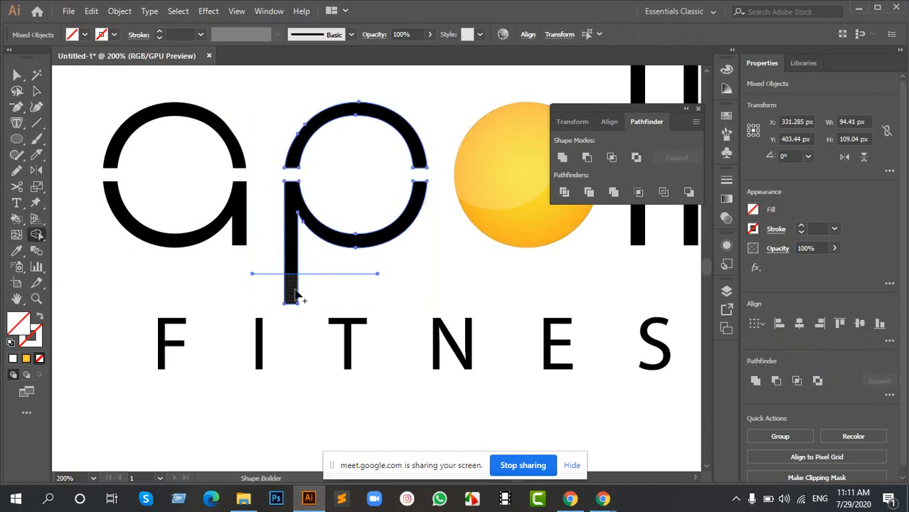
key(v)
drag(328, 263, 335, 281)
key(Delete)
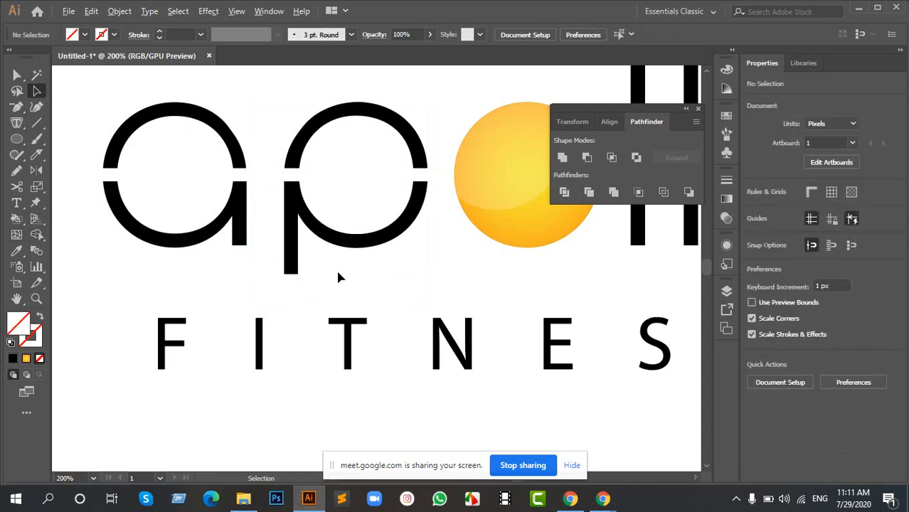
Step: Duplicate the FITNESS text and place the copy above the recreated logo
scroll(337, 270, down, 3)
drag(493, 235, 453, 222)
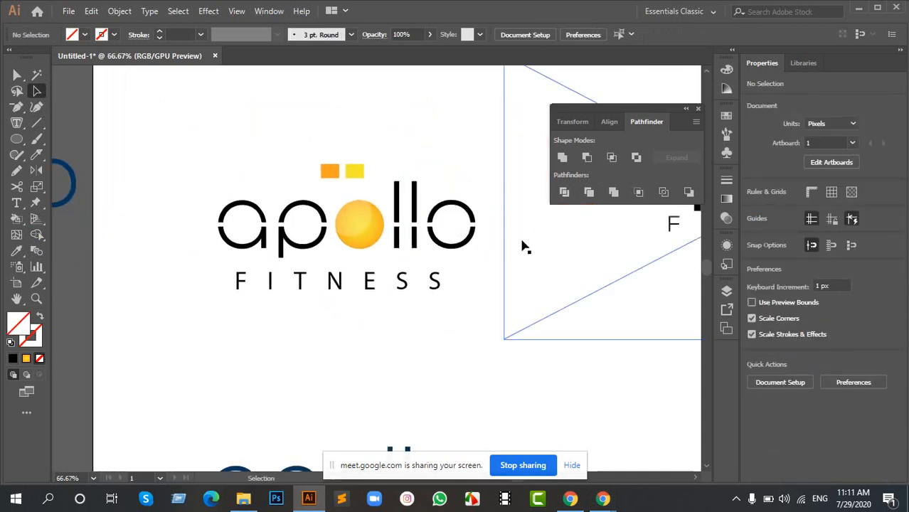
click(266, 285)
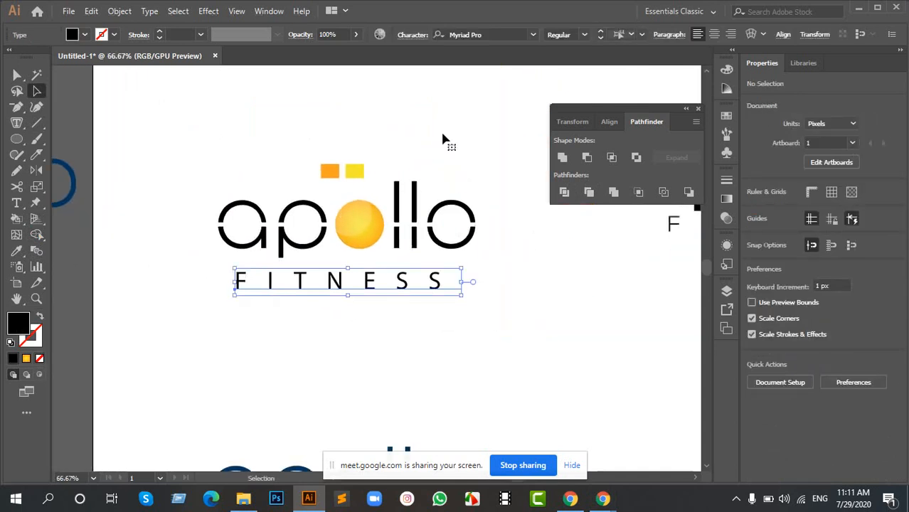
drag(426, 170, 350, 183)
click(355, 304)
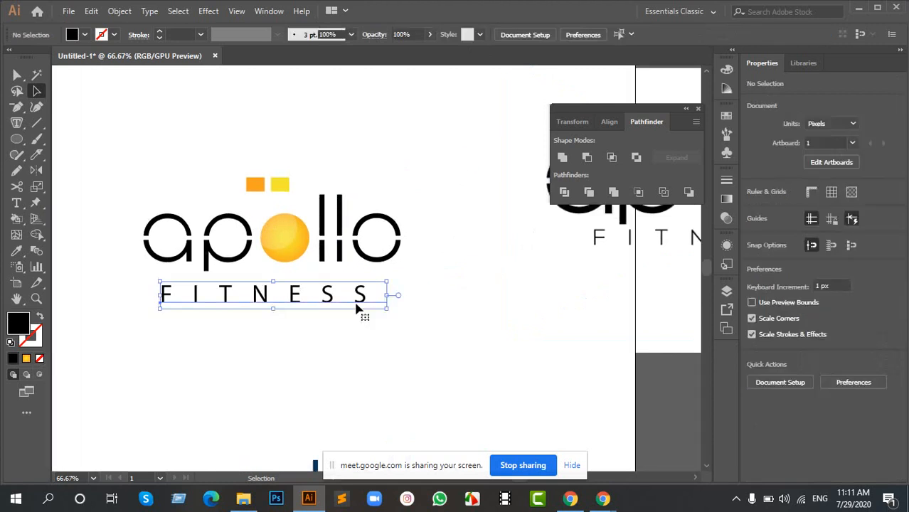
drag(340, 303, 282, 107)
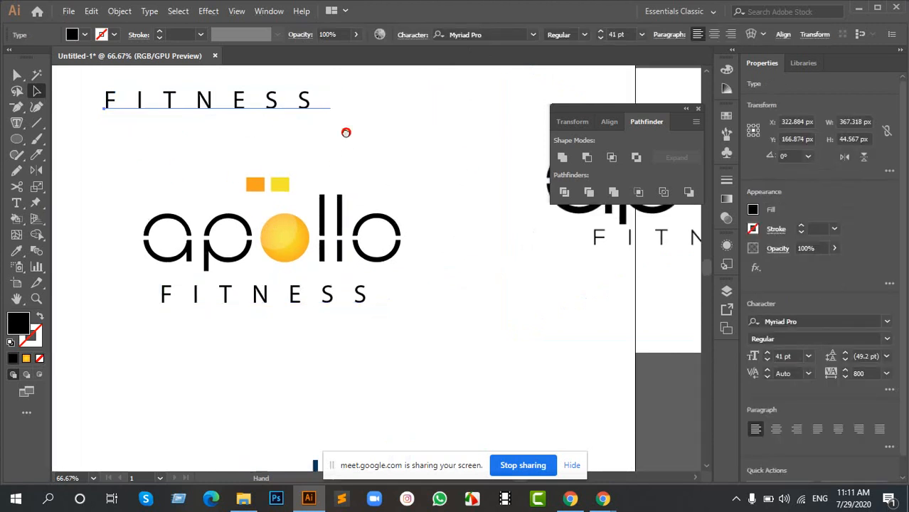
Step: Move the FITNESS copy directly beneath the FITNESS word in the reference image and roughly align the two
scroll(296, 288, up, 5)
drag(276, 271, 283, 271)
drag(626, 350, 535, 224)
drag(285, 261, 647, 304)
drag(603, 272, 398, 229)
drag(377, 263, 398, 262)
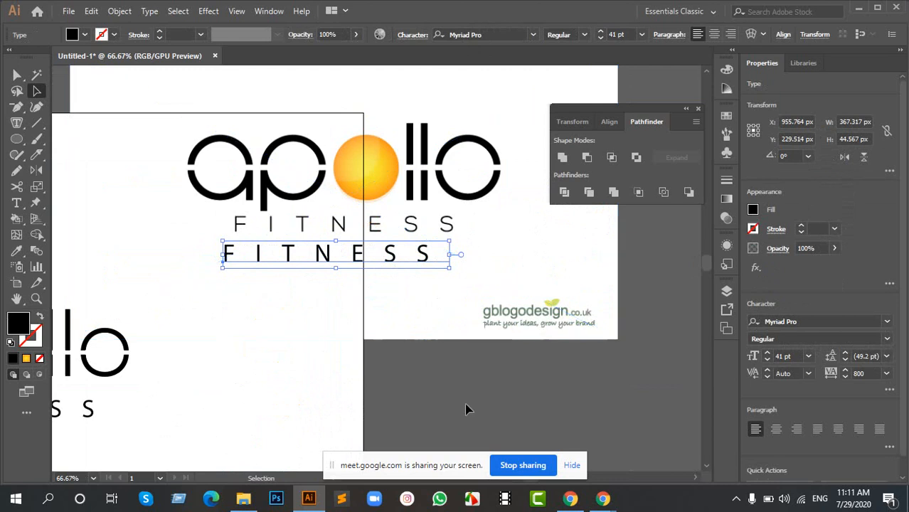
scroll(398, 251, up, 2)
drag(290, 230, 345, 244)
drag(348, 277, 398, 284)
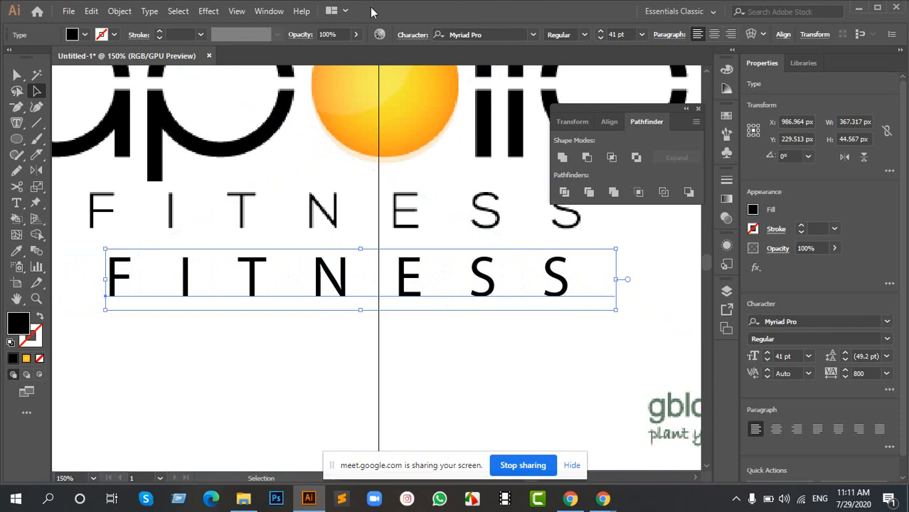
Step: Cycle through fonts for the FITNESS copy, comparing each with the reference lettering, and set it to Nexa Light
click(498, 34)
key(Up)
key(Up)
key(Up)
key(Up)
key(Up)
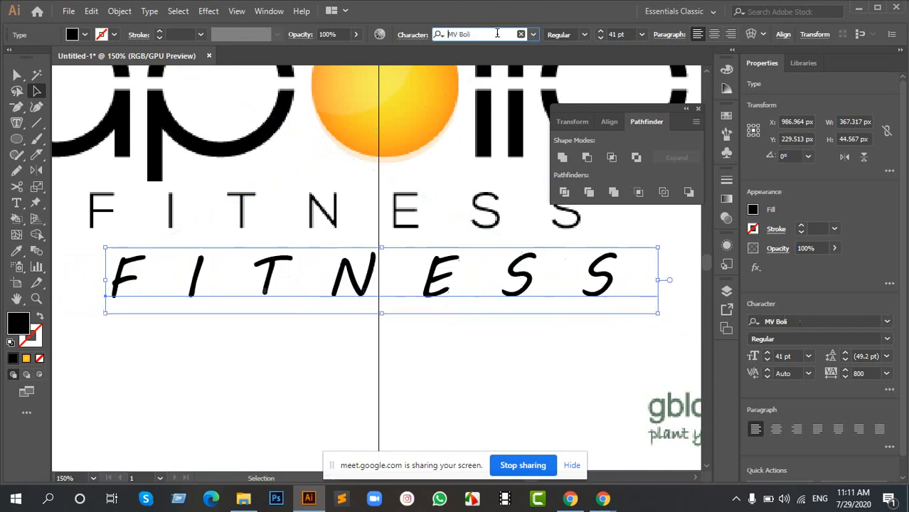
key(Up)
key(Up)
key(Up)
key(Up)
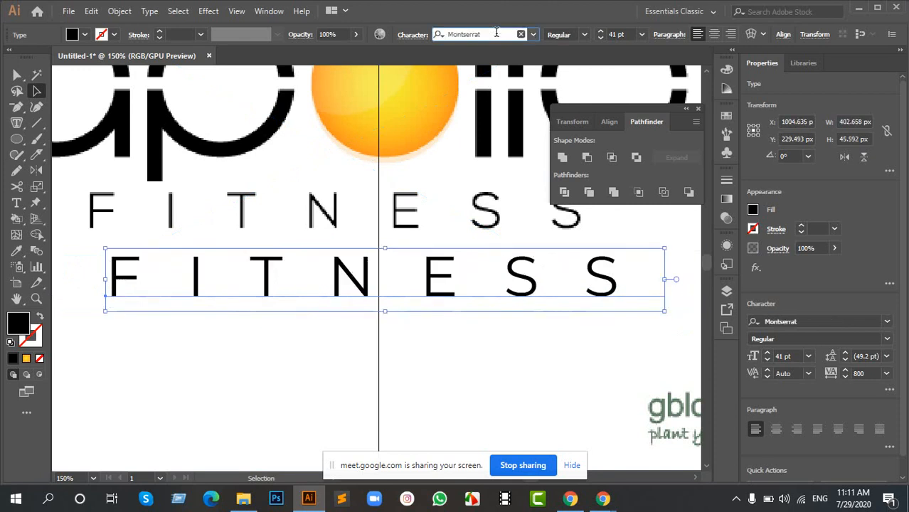
key(Up)
key(Up)
key(Up)
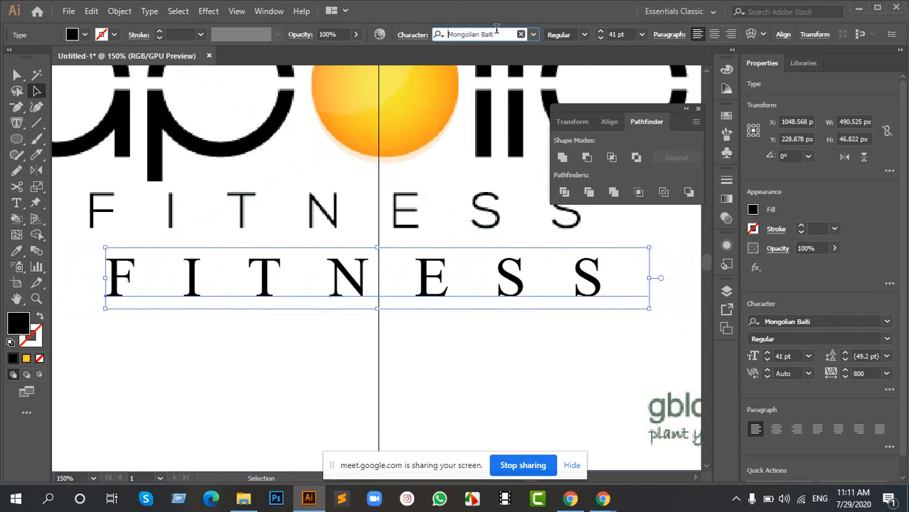
key(Down)
key(Down)
key(Down)
key(Down)
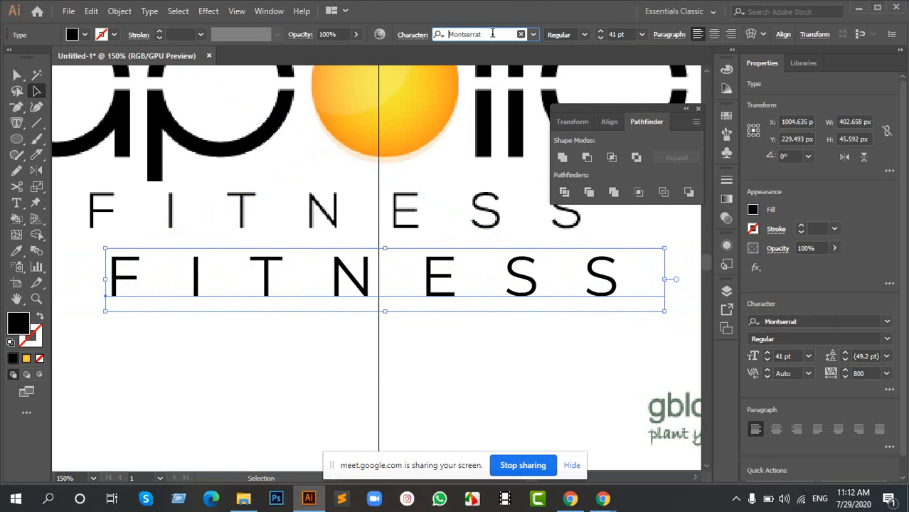
key(Down)
key(Down)
key(Down)
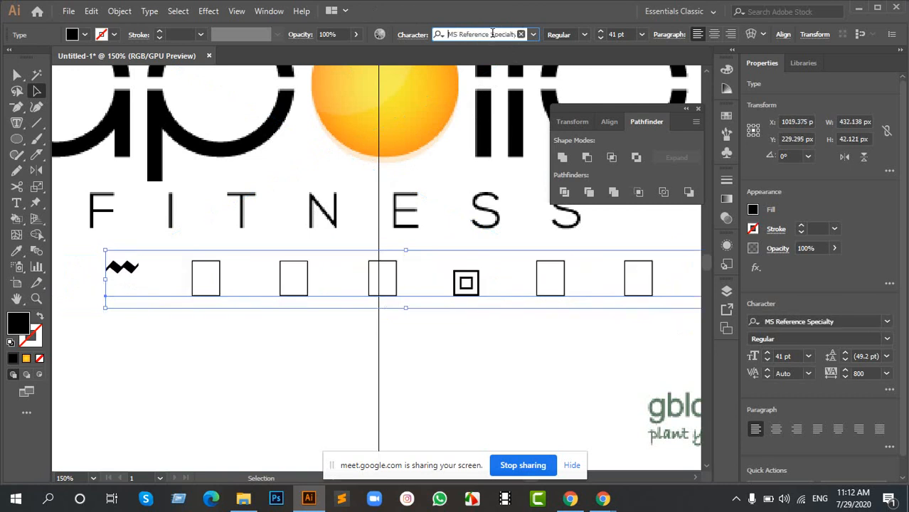
key(Down)
key(Down)
key(Down)
key(Down)
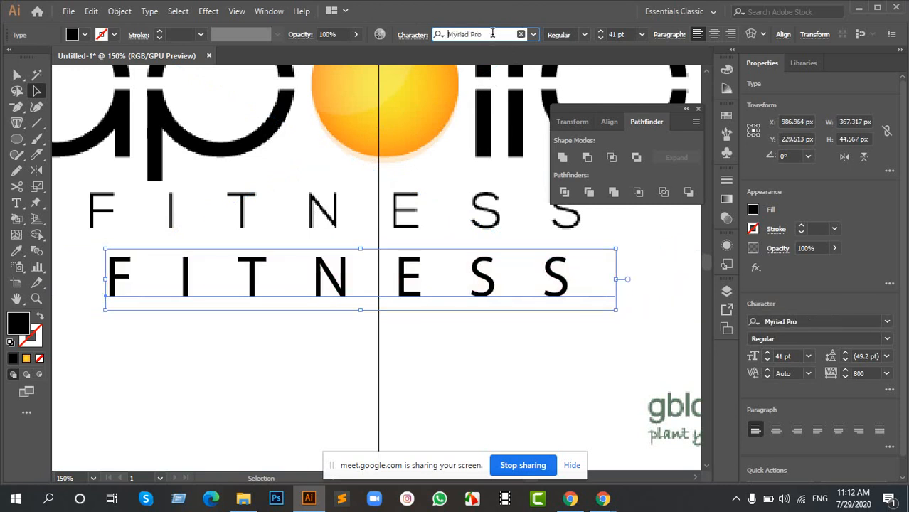
key(Down)
key(Down)
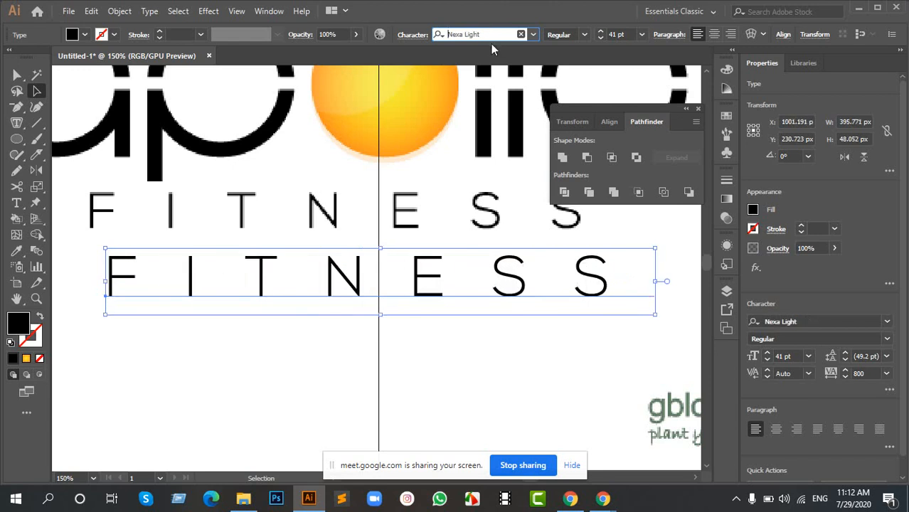
Step: Apply the FITNESS copy's Nexa Light formatting to the recreated logo's FITNESS text with the Eyedropper
click(303, 339)
scroll(310, 314, down, 4)
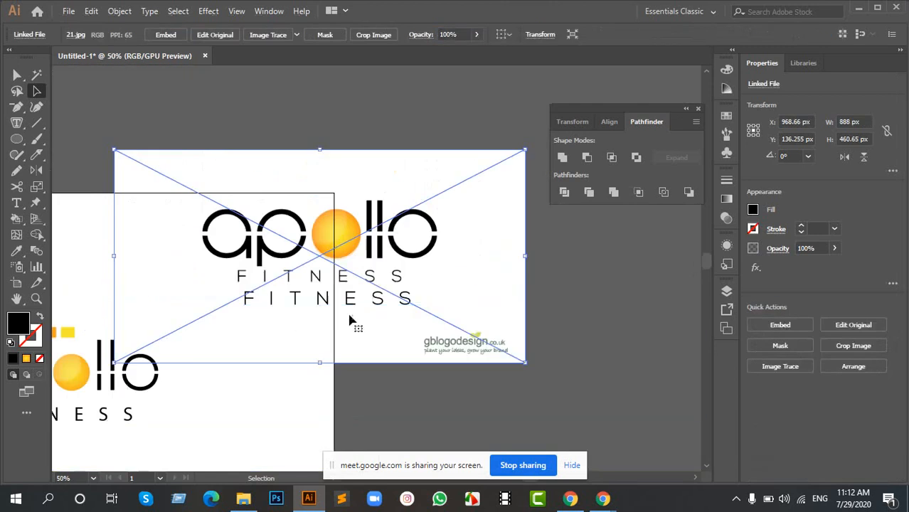
drag(342, 336, 525, 256)
click(297, 342)
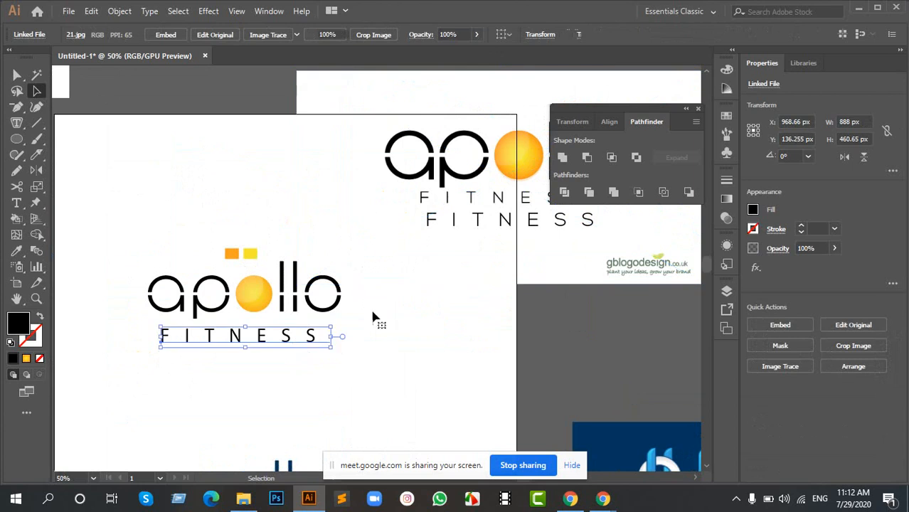
key(i)
click(479, 221)
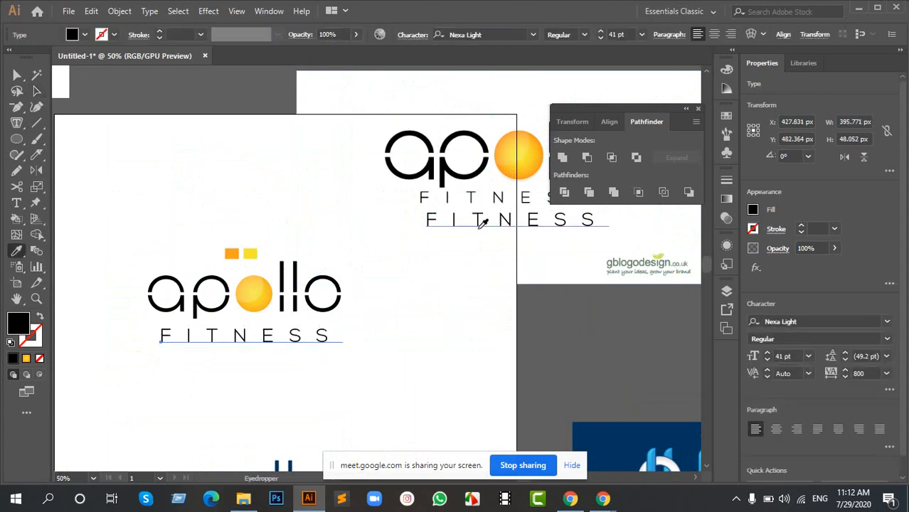
key(a)
click(189, 365)
scroll(180, 361, up, 2)
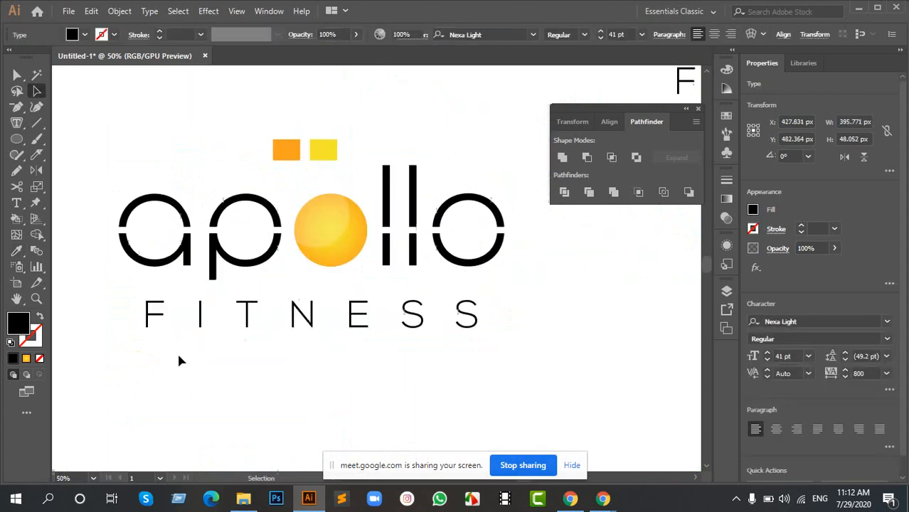
Step: Reduce the recreated logo's FITNESS text to 38 pt and center it beneath the apollo lettering
scroll(331, 310, down, 2)
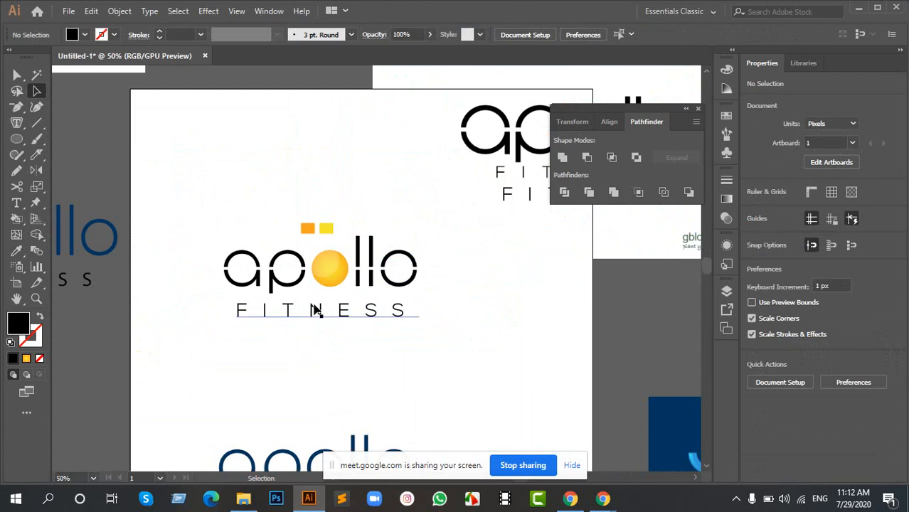
scroll(316, 311, up, 2)
drag(305, 315, 310, 320)
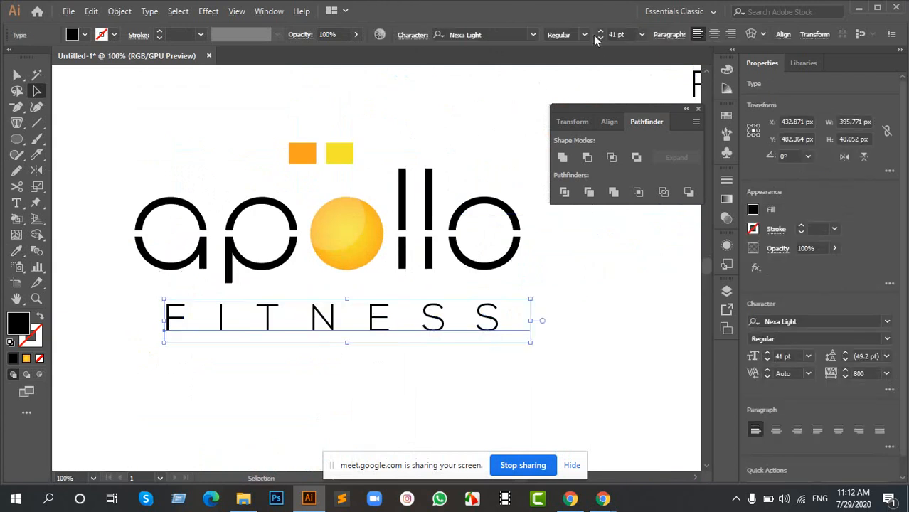
click(599, 38)
click(600, 38)
click(600, 38)
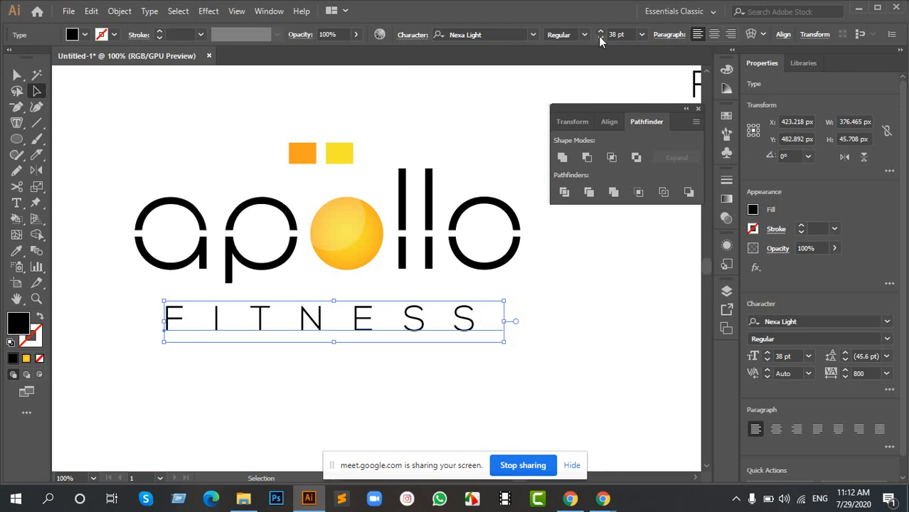
key(Right)
key(Right)
key(Right)
key(Right)
key(Right)
key(Right)
key(Right)
key(Right)
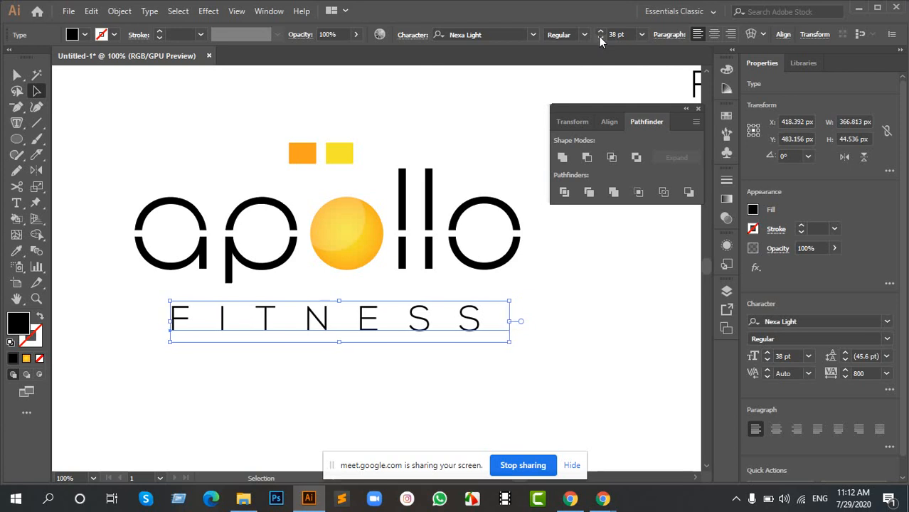
Step: Delete the orange and yellow swatch squares above the recreated logo
key(ctrl+minus)
drag(293, 155, 362, 186)
key(Delete)
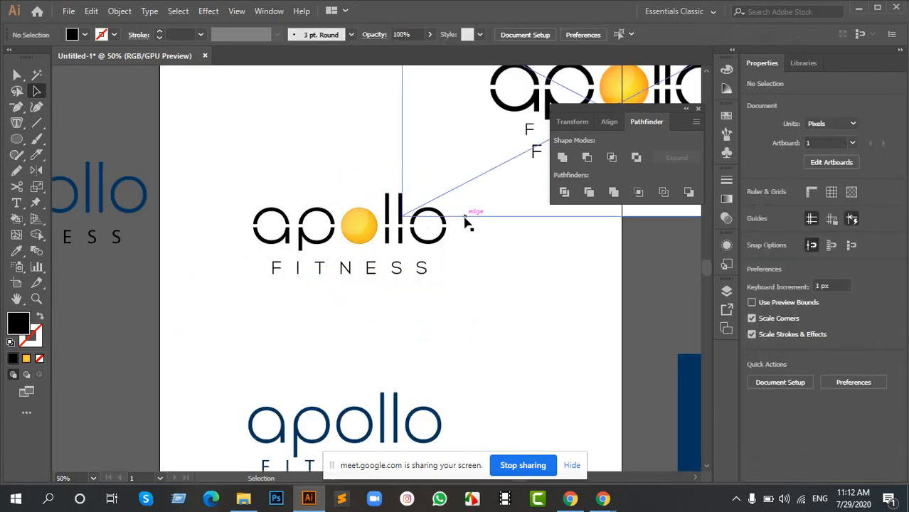
Step: Move the reference image clear of the artboard and delete the spare FITNESS copy
key(ctrl+minus)
drag(454, 199, 475, 181)
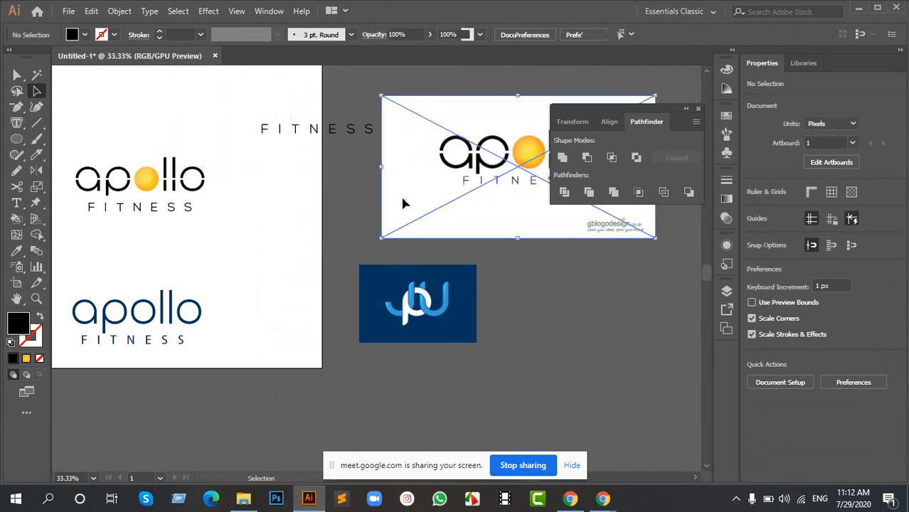
click(331, 132)
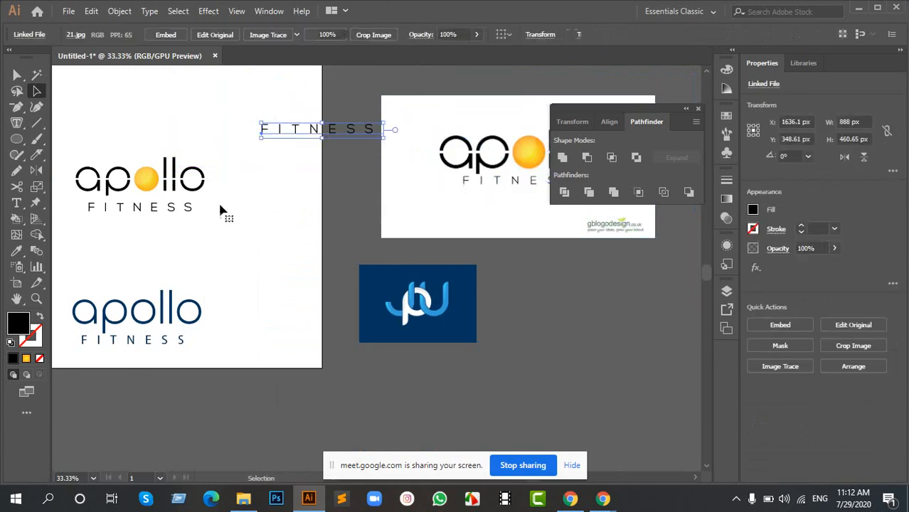
key(Delete)
Step: Move the blue apollo FITNESS logo off the artboard, below the other blue version beside it
drag(219, 219, 322, 207)
drag(150, 259, 339, 332)
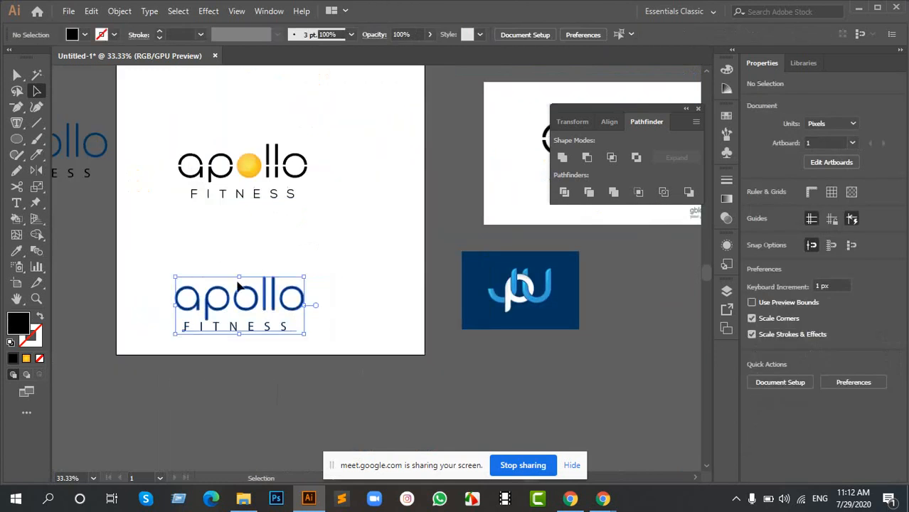
drag(258, 297, 138, 226)
scroll(377, 136, down, 4)
scroll(327, 149, up, 3)
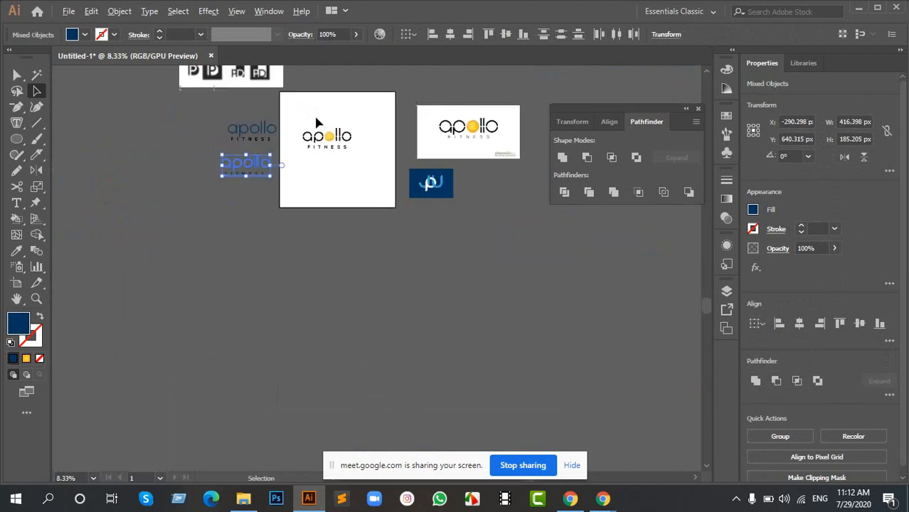
Step: Group all parts of the recreated logo and enlarge the group to about 568 px wide in the artboard's upper middle
drag(259, 103, 419, 240)
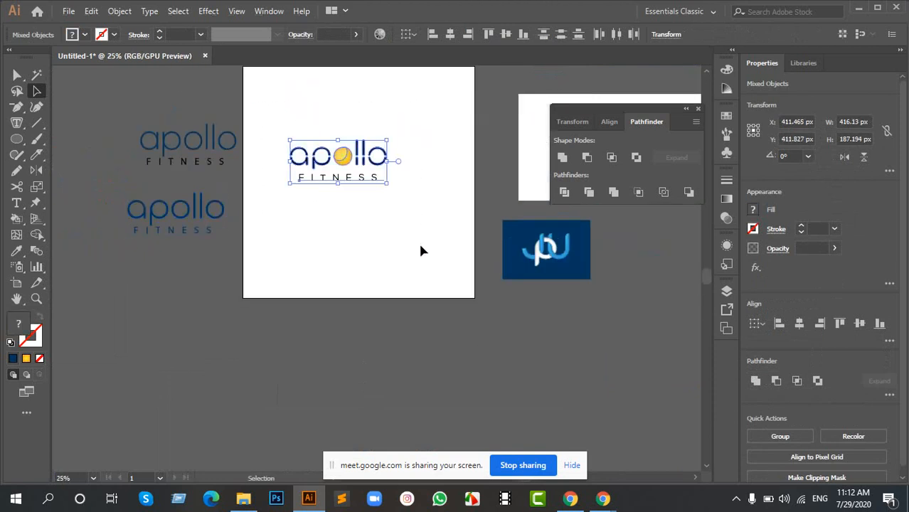
key(ctrl+g)
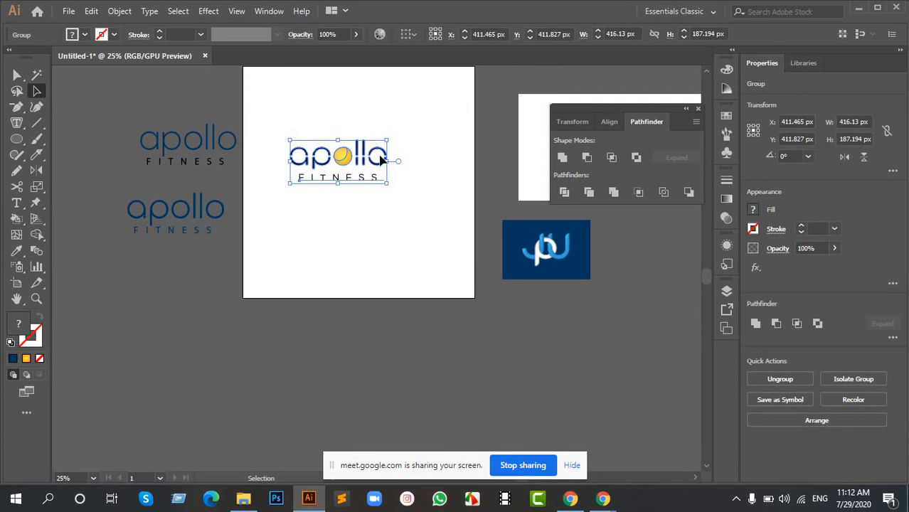
drag(385, 186, 404, 190)
drag(351, 154, 367, 134)
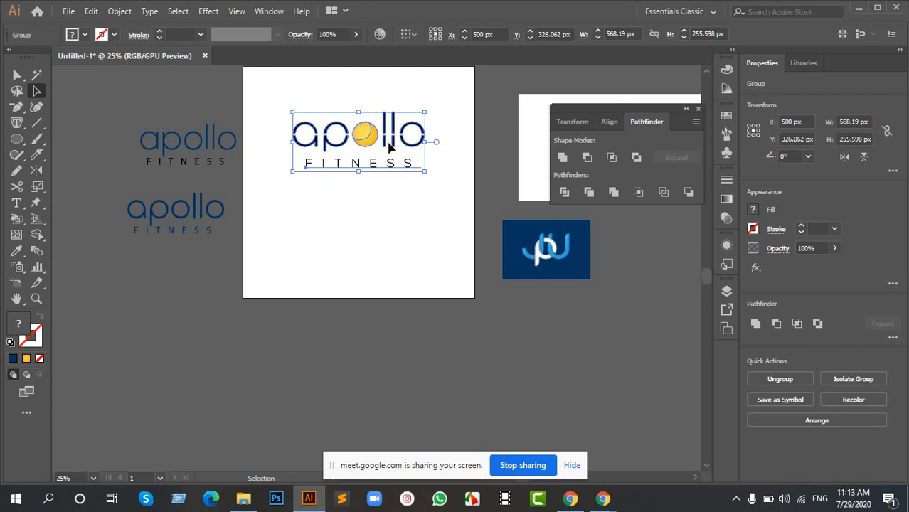
scroll(427, 112, up, 2)
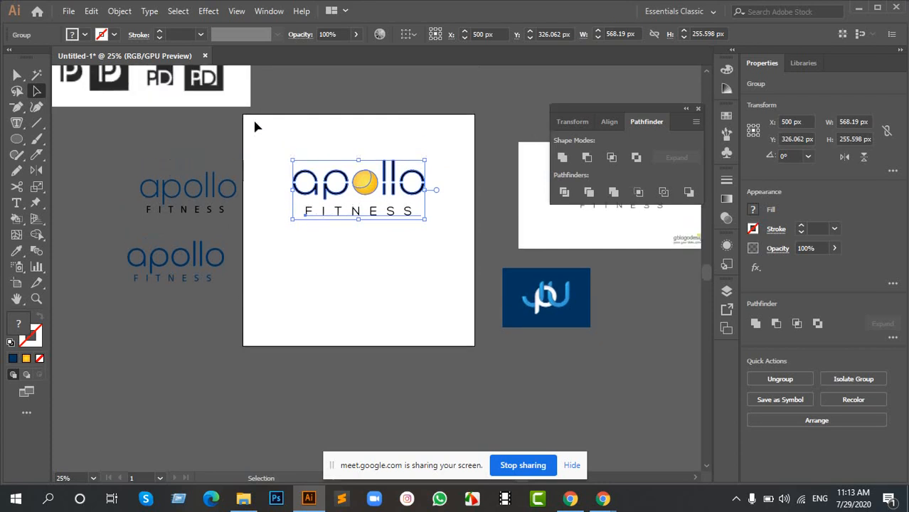
drag(254, 122, 405, 279)
scroll(270, 203, up, 3)
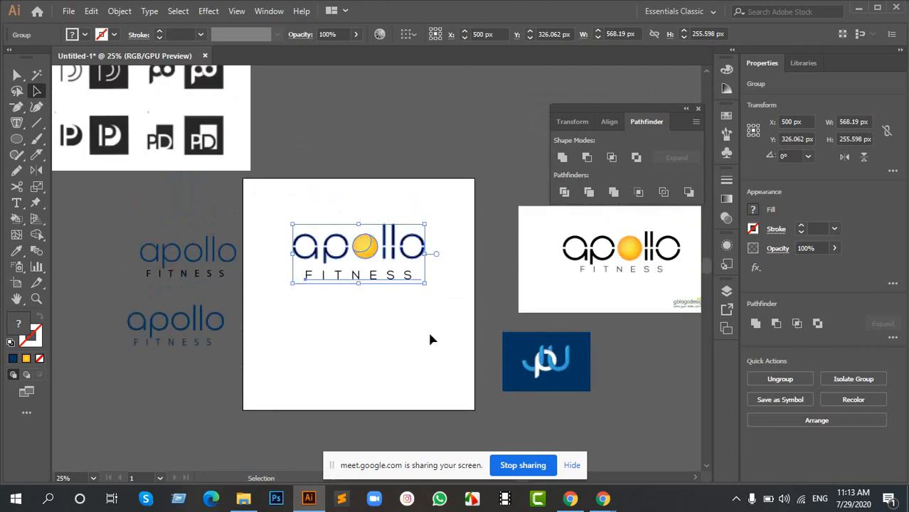
scroll(421, 298, down, 3)
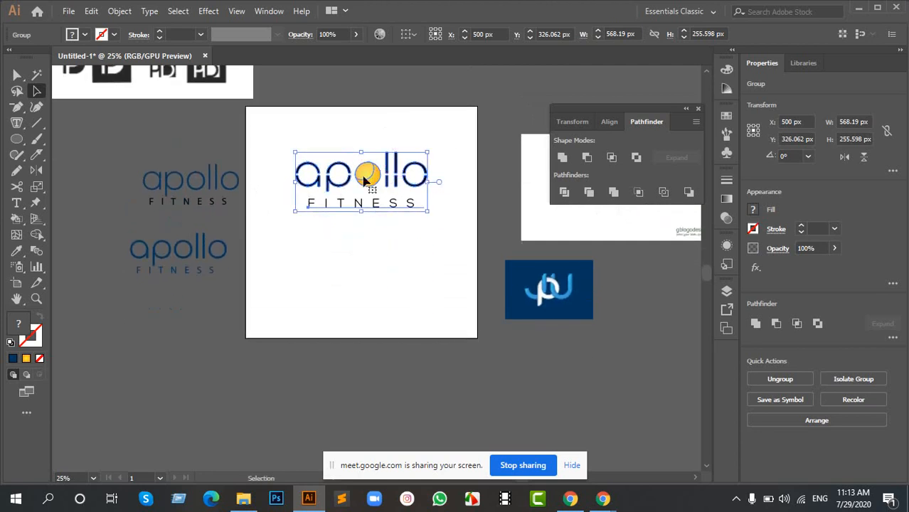
Step: Move the logo group down toward the artboard's center and set its alignment reference to the artboard
drag(367, 182, 366, 216)
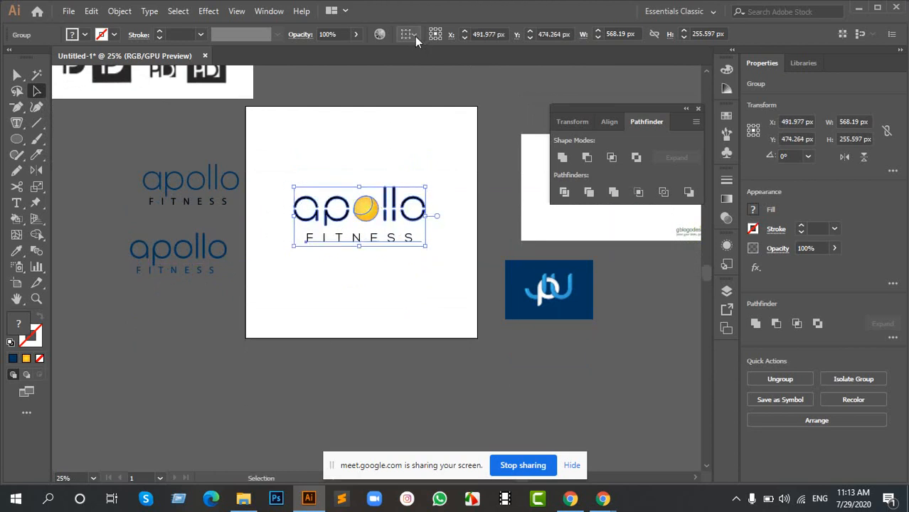
click(414, 35)
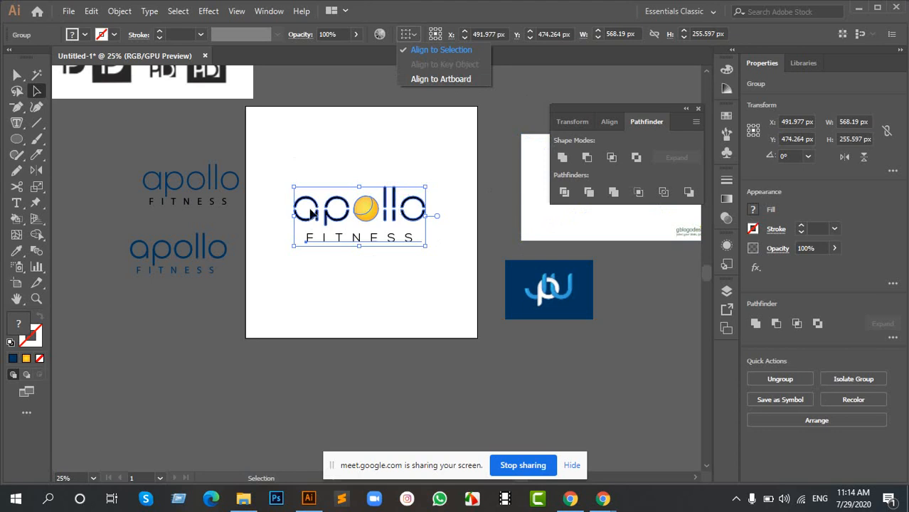
click(461, 194)
scroll(424, 185, up, 1)
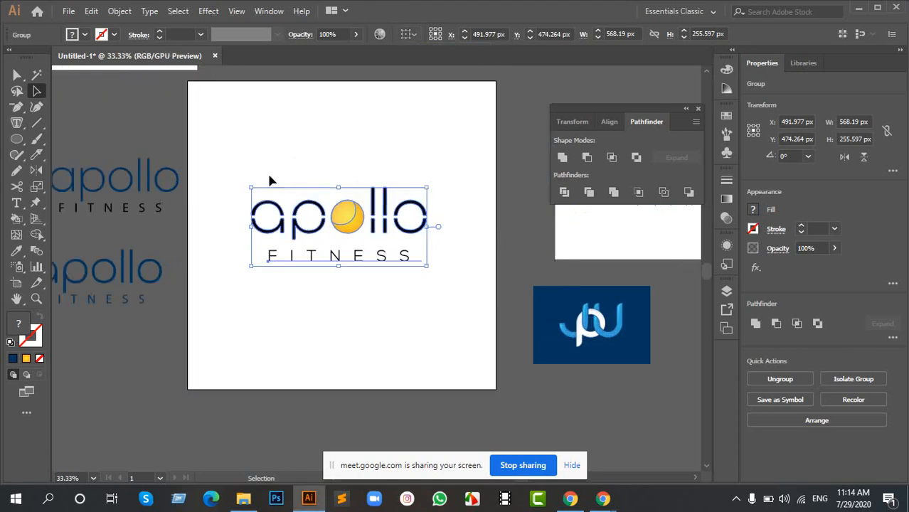
drag(243, 116, 475, 327)
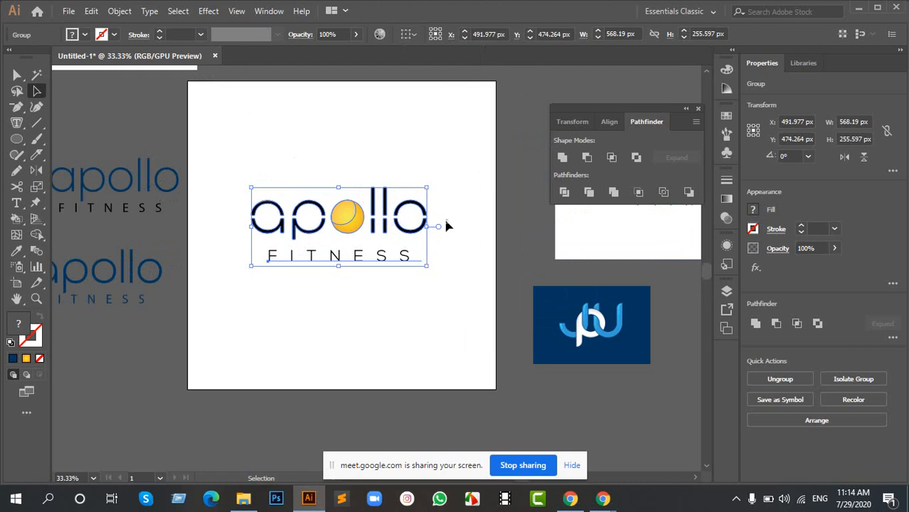
click(413, 35)
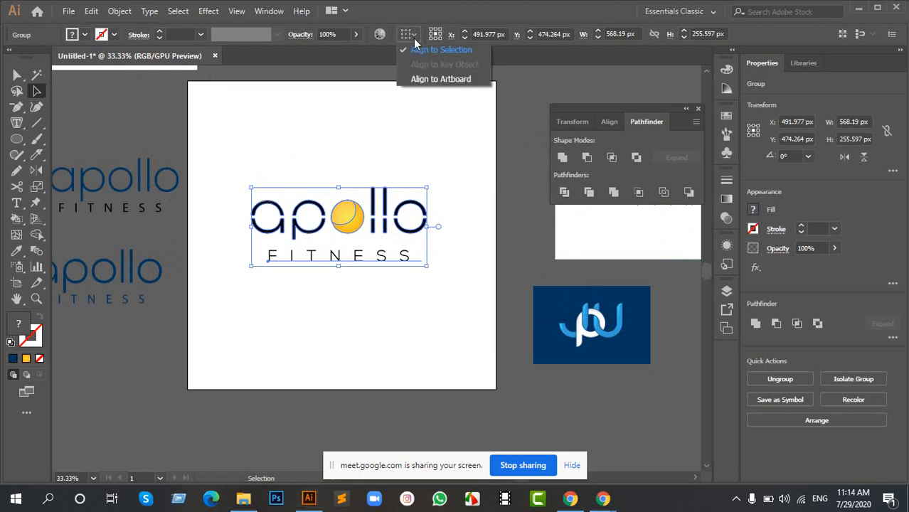
click(434, 79)
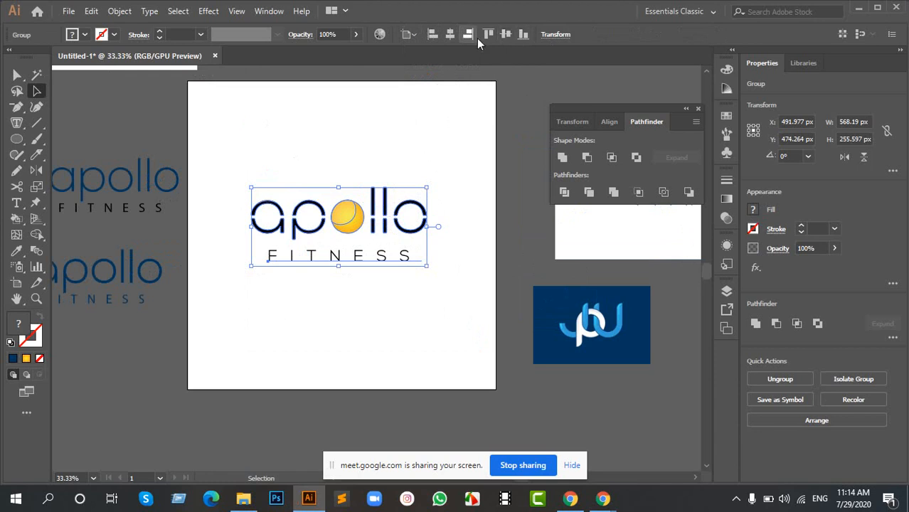
Step: Try aligning the logo group to the artboard's left, right, top and bottom edges
click(432, 35)
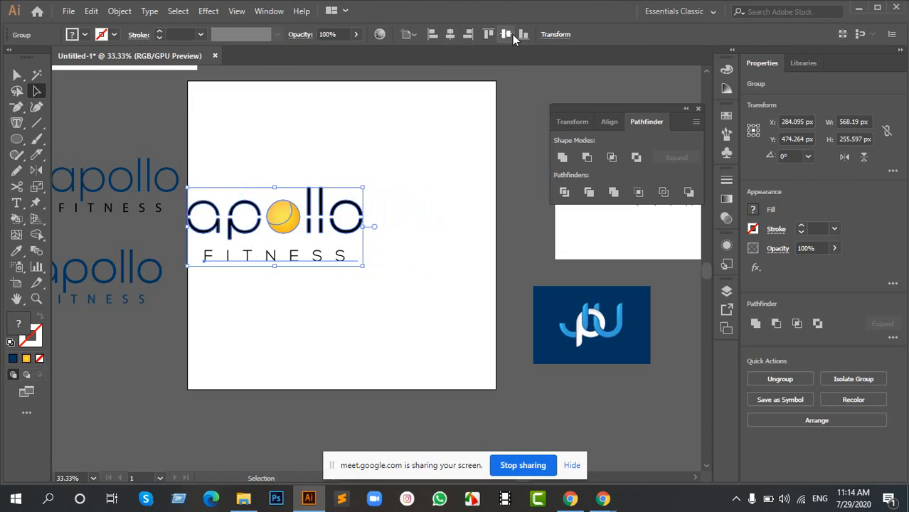
click(468, 35)
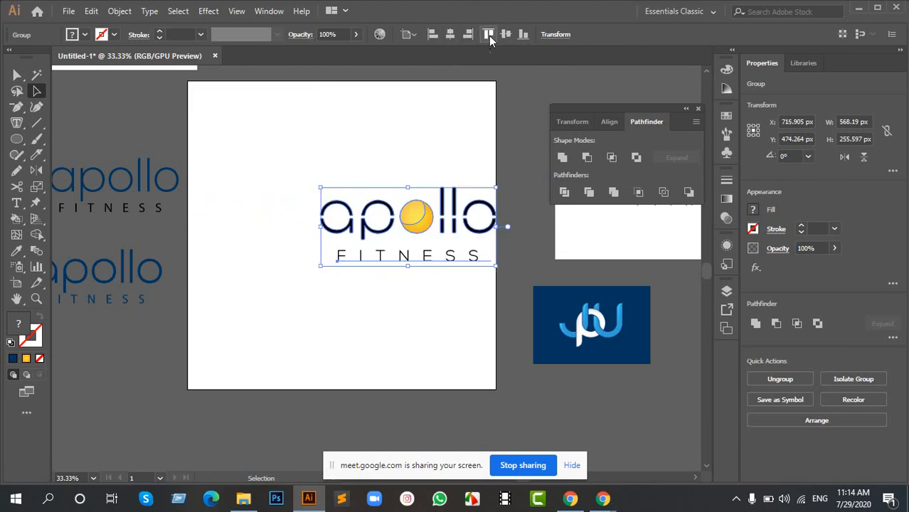
click(489, 35)
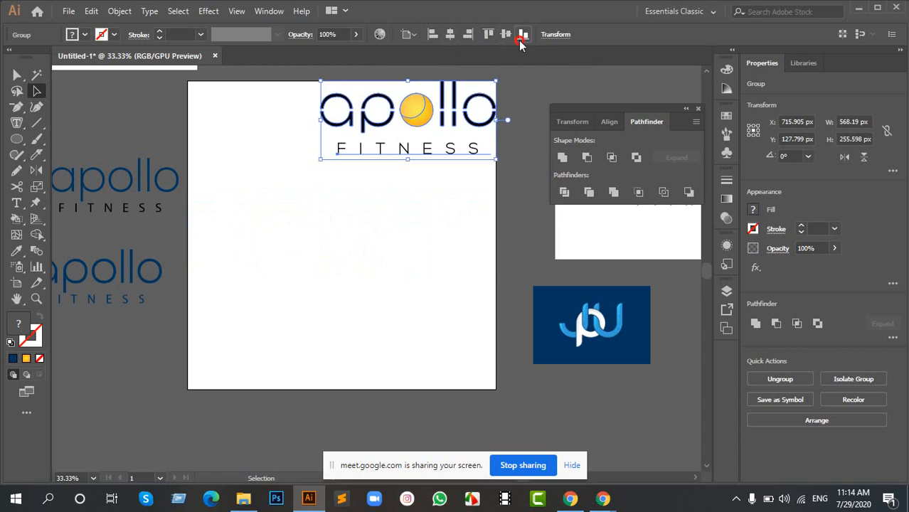
click(523, 35)
Step: Center the logo group vertically and horizontally on the artboard, then clear the selection
click(505, 35)
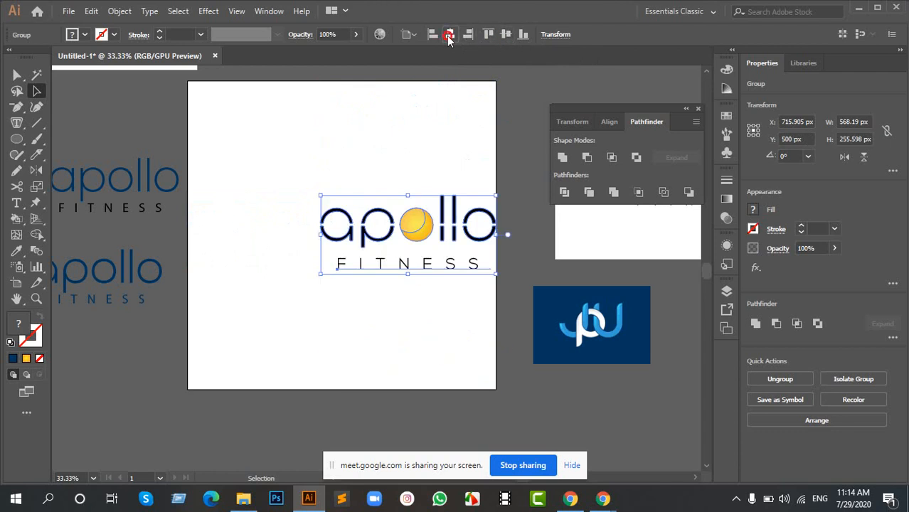
click(450, 35)
click(421, 153)
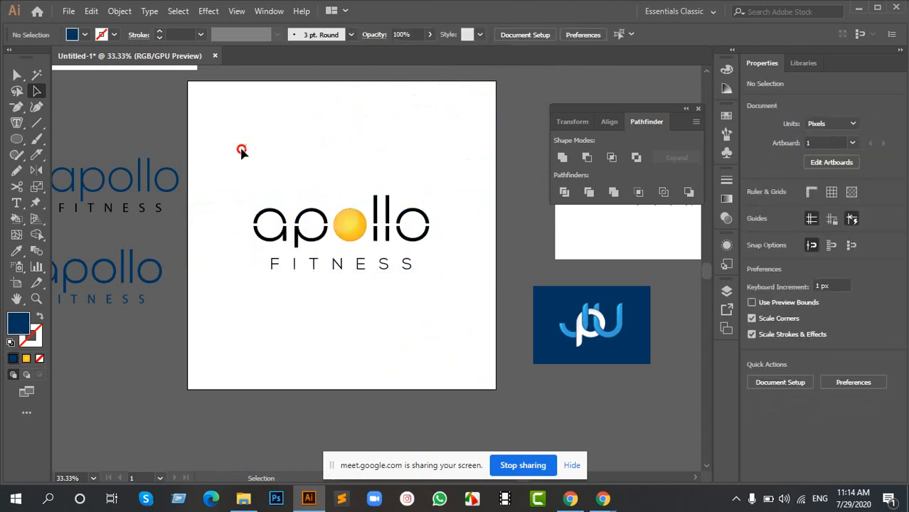
drag(241, 148, 473, 333)
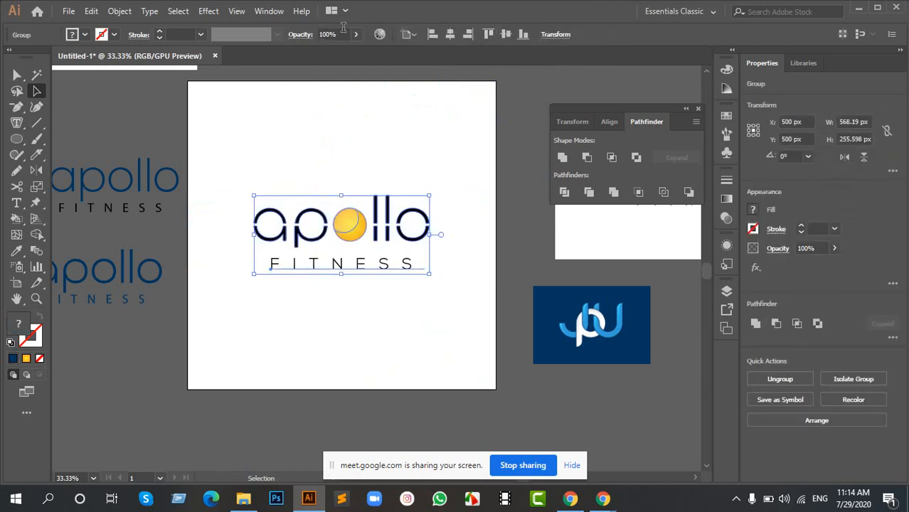
click(411, 35)
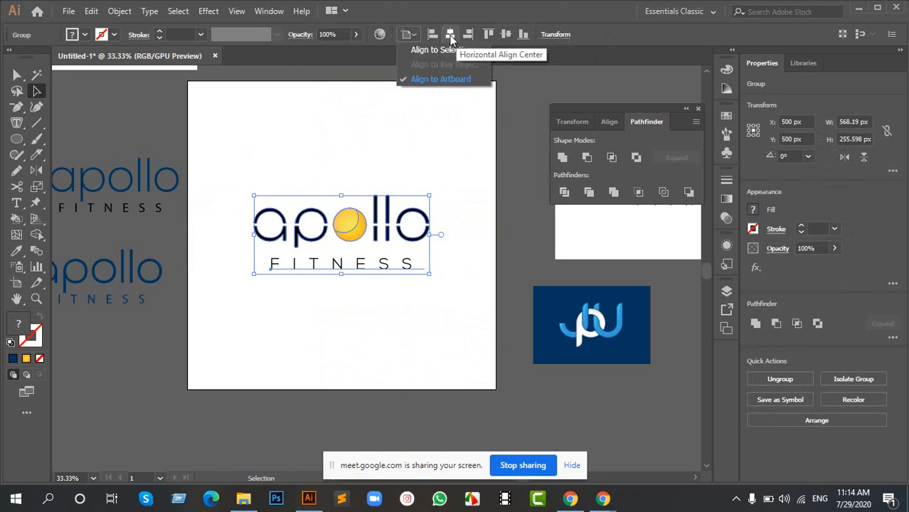
click(450, 35)
click(459, 320)
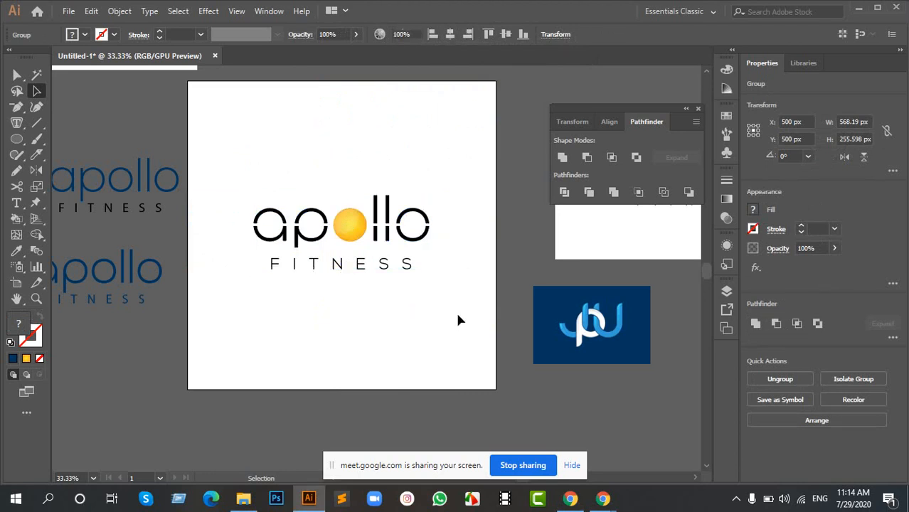
click(503, 325)
drag(523, 296, 425, 340)
click(68, 12)
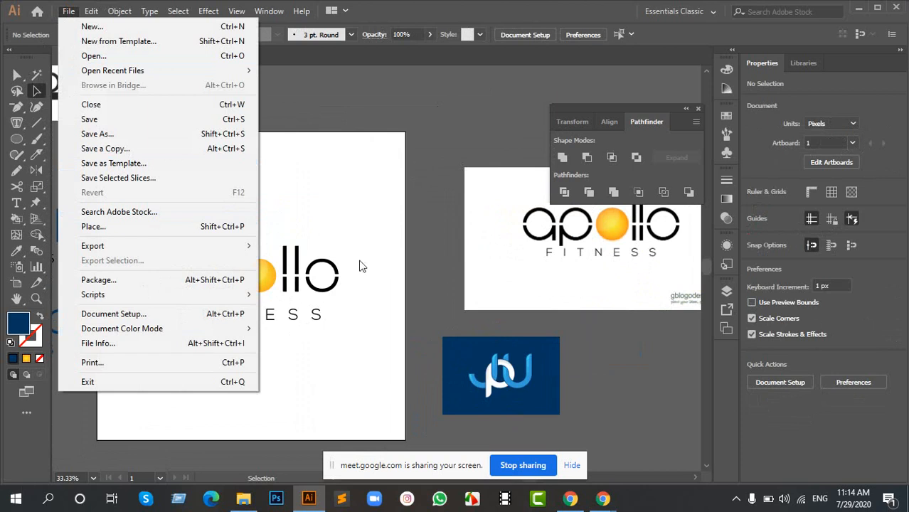
click(127, 135)
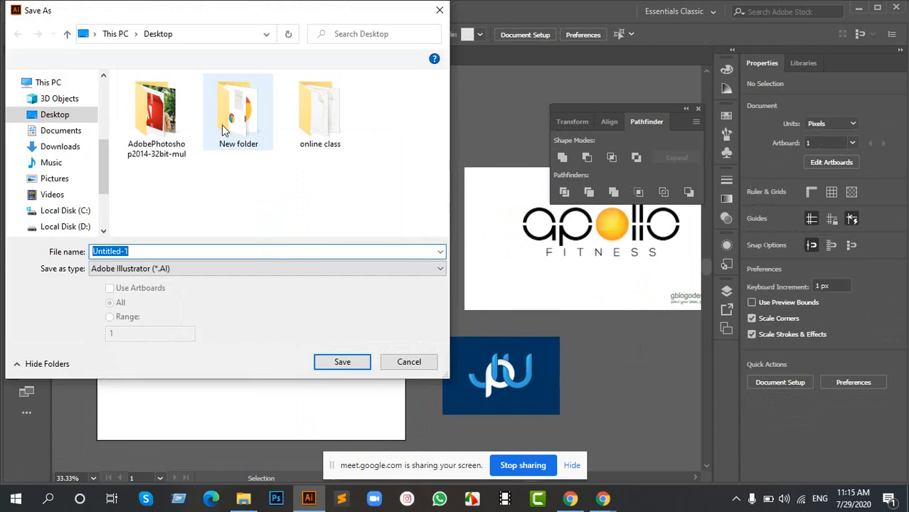
click(167, 273)
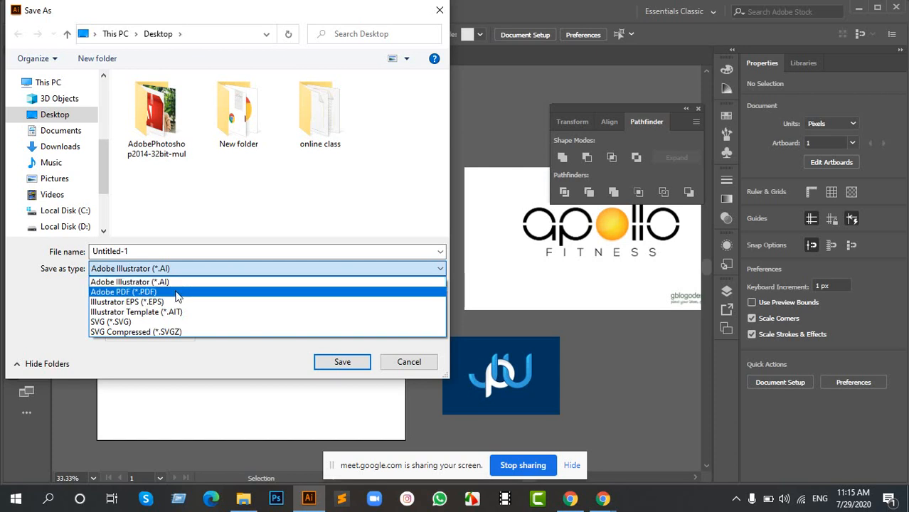
click(189, 272)
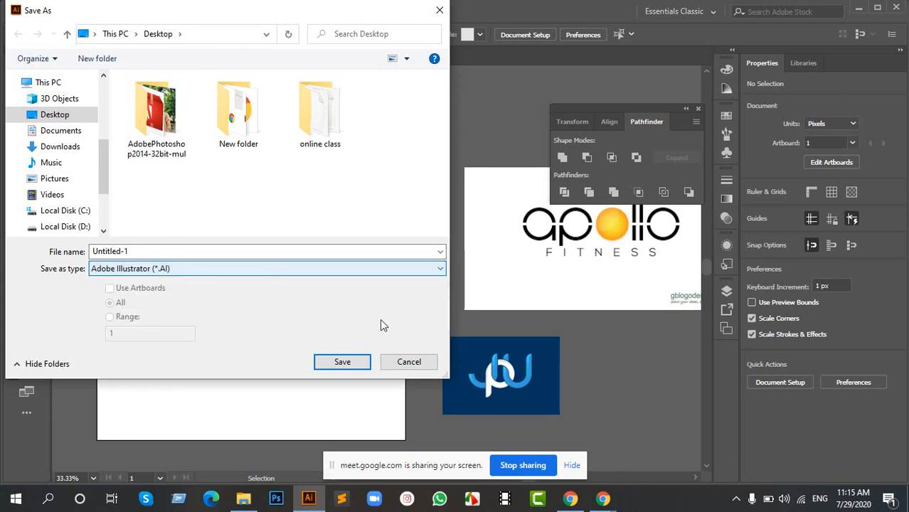
click(164, 251)
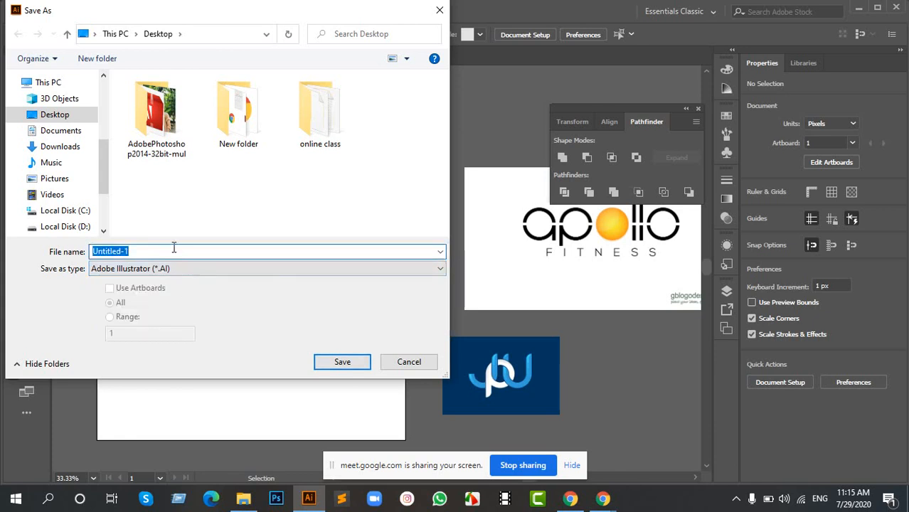
text(apol)
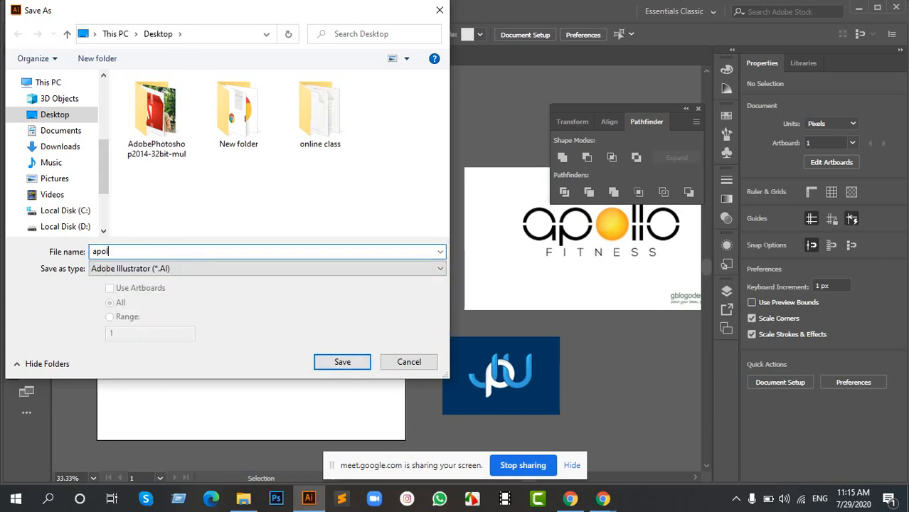
text(o)
key(BackSpace)
text(lo)
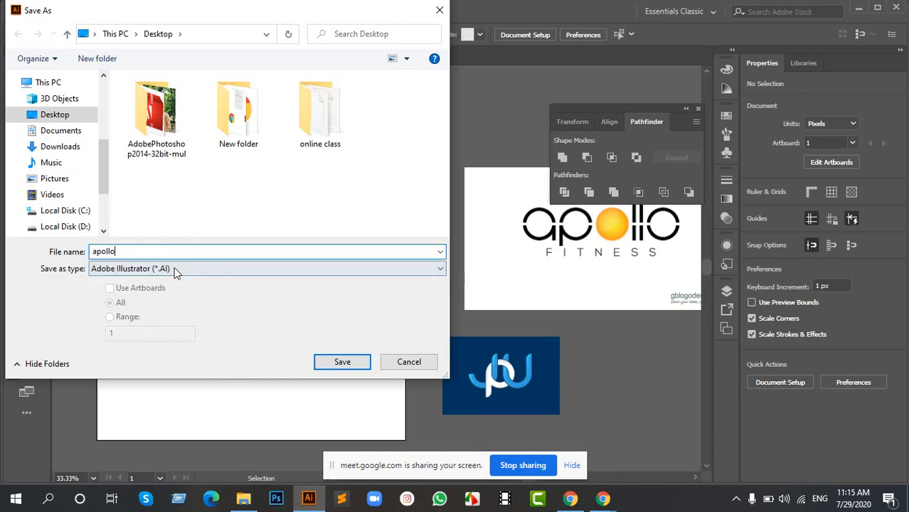
click(350, 366)
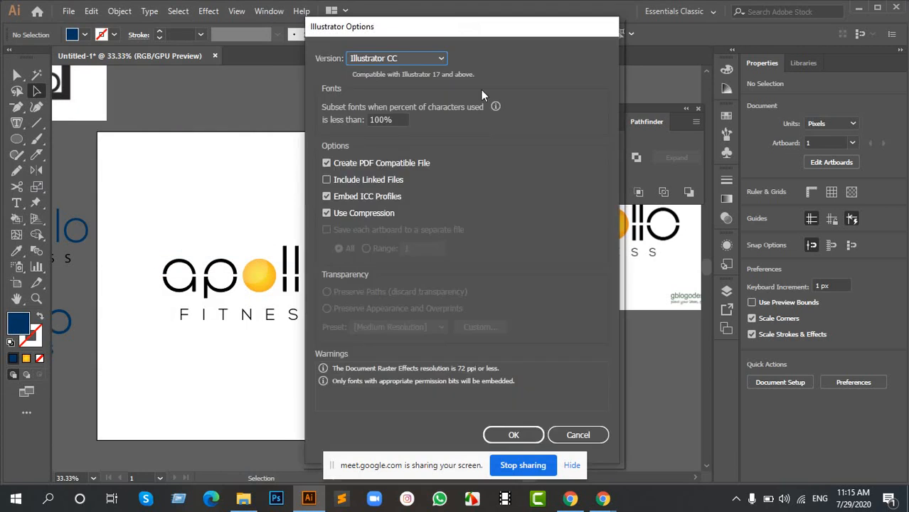
drag(468, 27, 445, 41)
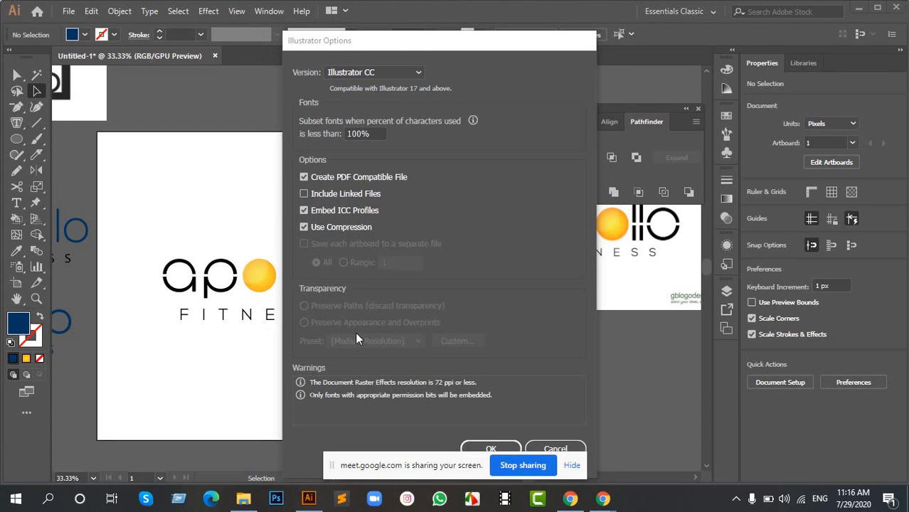
click(412, 69)
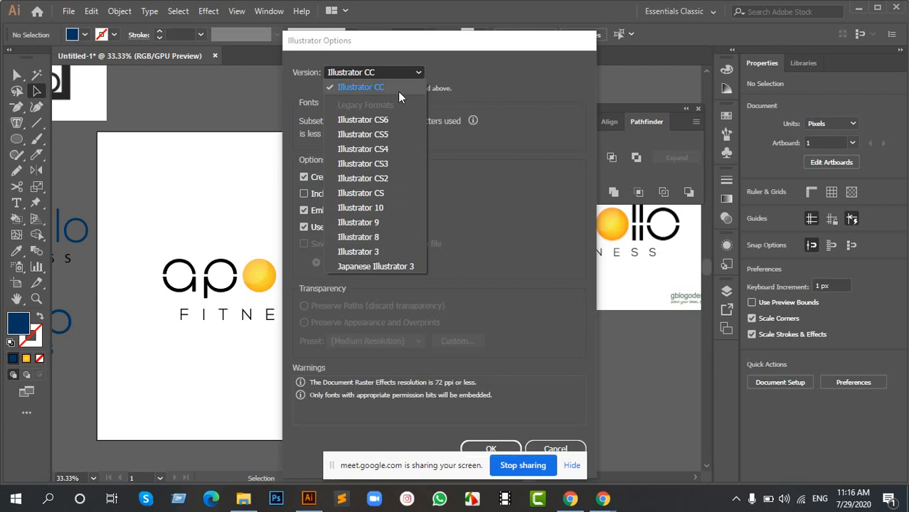
click(379, 210)
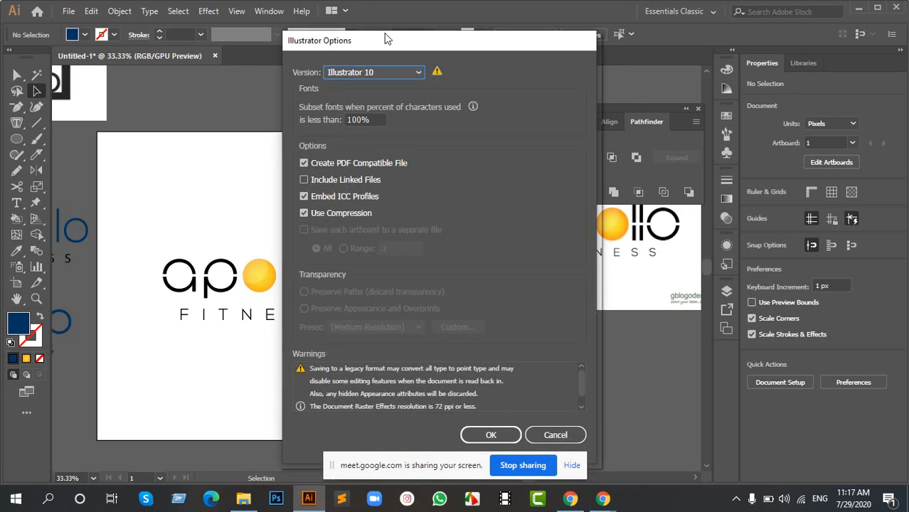
drag(377, 44, 614, 52)
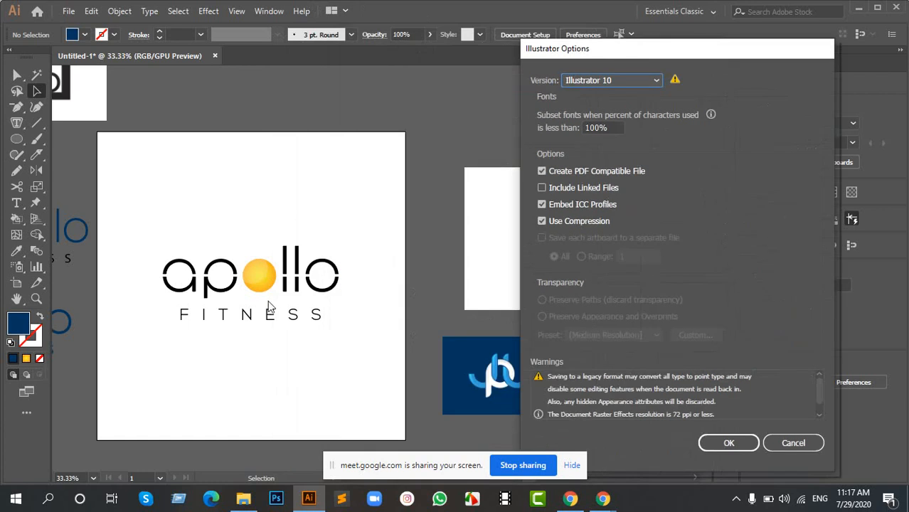
click(791, 441)
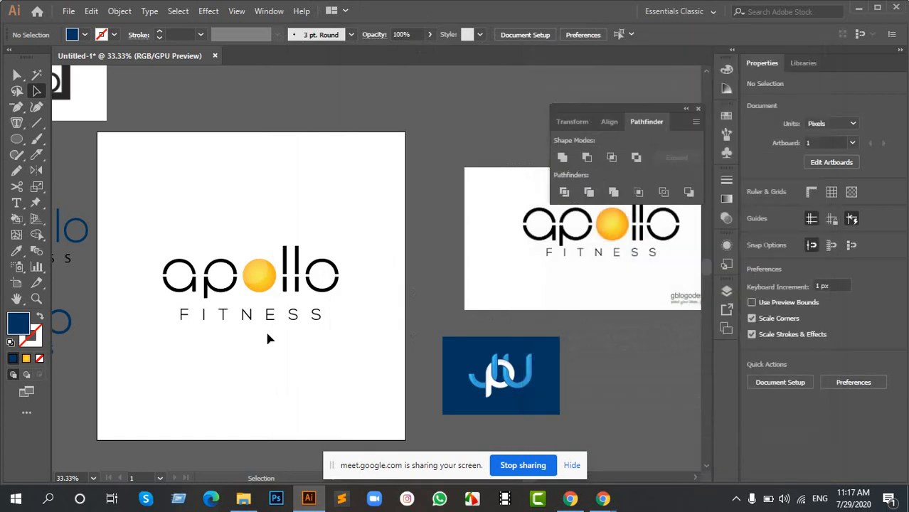
Step: Inspect the glossy o and its highlight up close, and select the whole logo group
scroll(244, 281, up, 1)
scroll(268, 281, up, 3)
drag(308, 311, 334, 248)
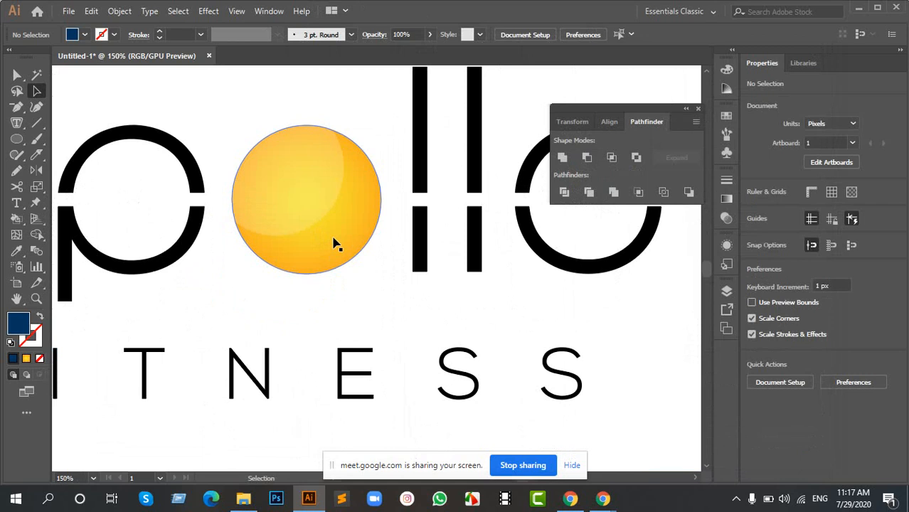
scroll(137, 229, down, 3)
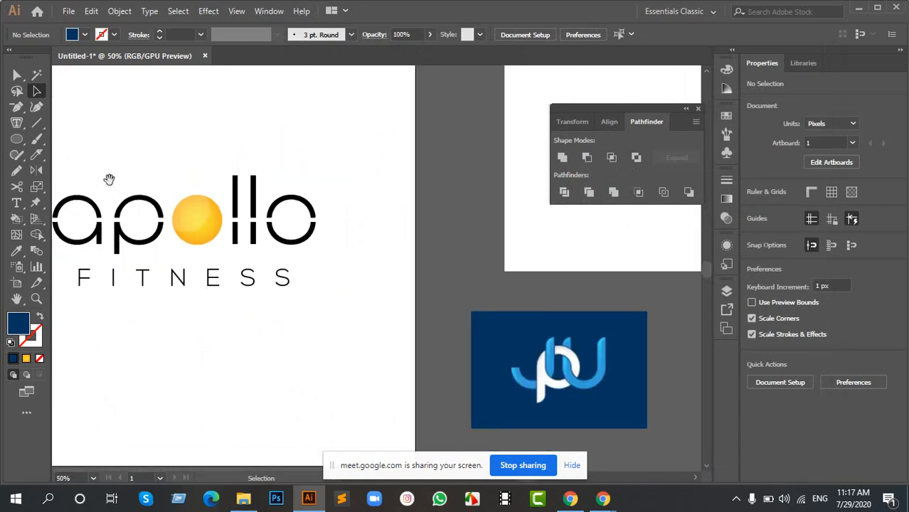
drag(108, 179, 145, 165)
drag(91, 151, 360, 276)
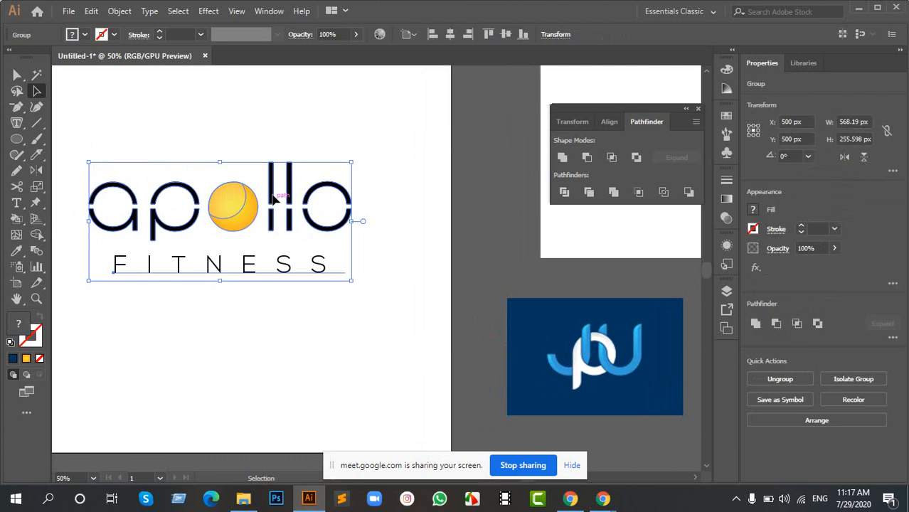
scroll(205, 146, up, 1)
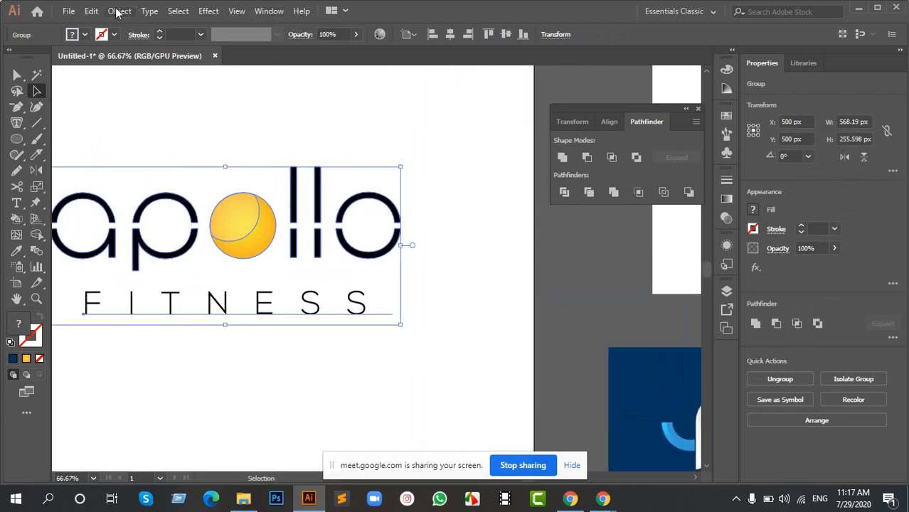
Step: Save the document to the Desktop under the name apollo in Adobe Illustrator (*.AI) format
click(68, 11)
click(128, 134)
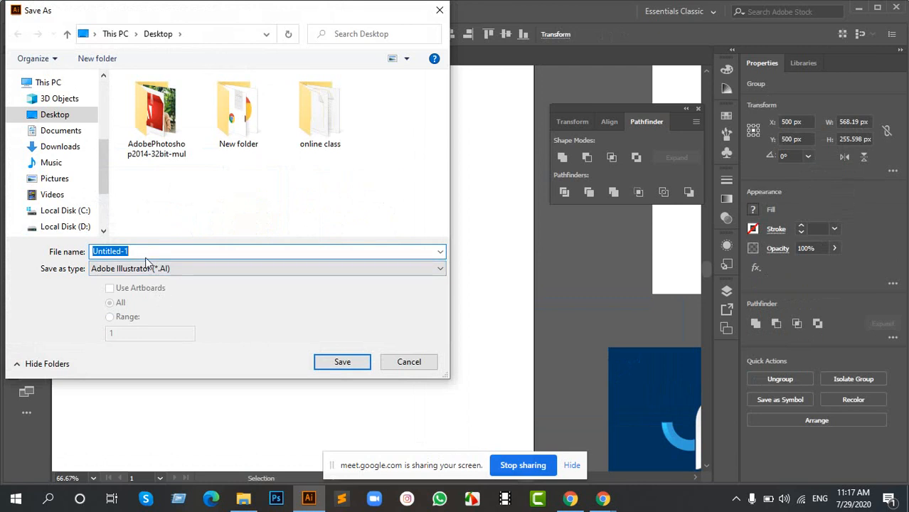
text(ao)
key(BackSpace)
text(pol)
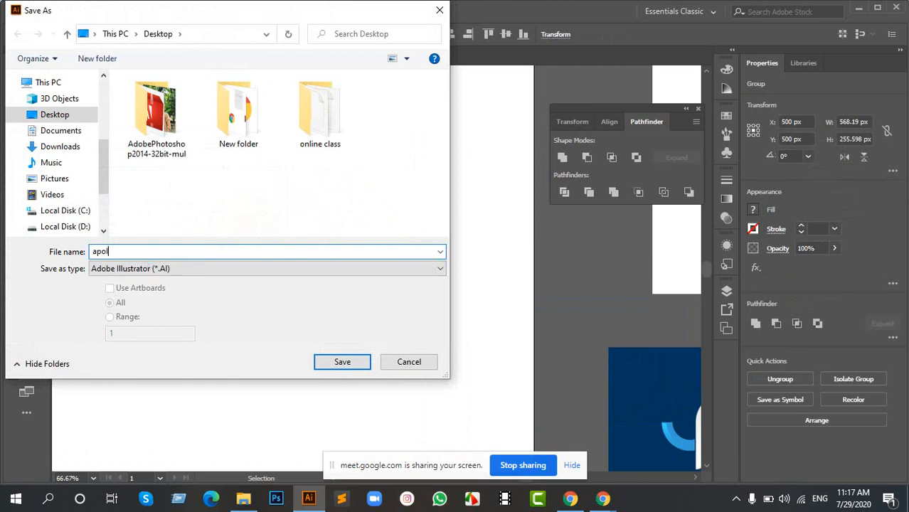
text(lo)
click(359, 366)
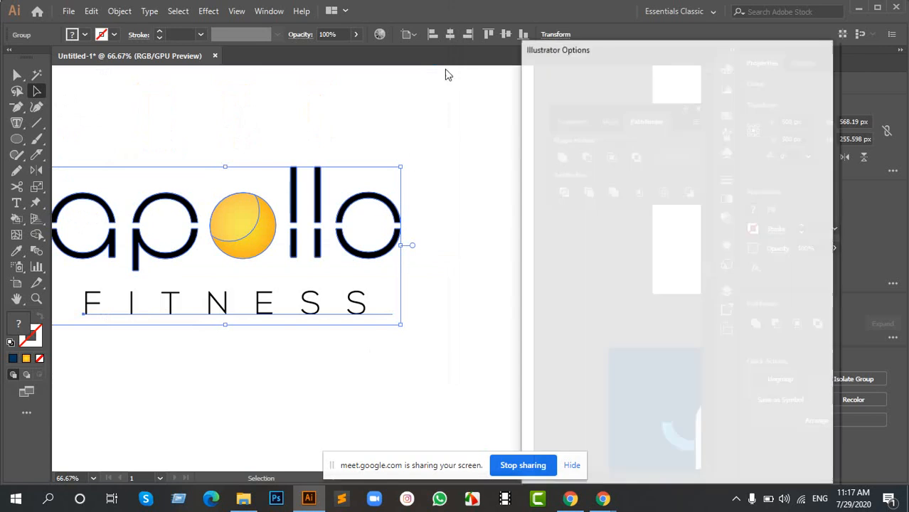
Step: Try the legacy Illustrator 10 version for the saved file
drag(653, 50, 502, 69)
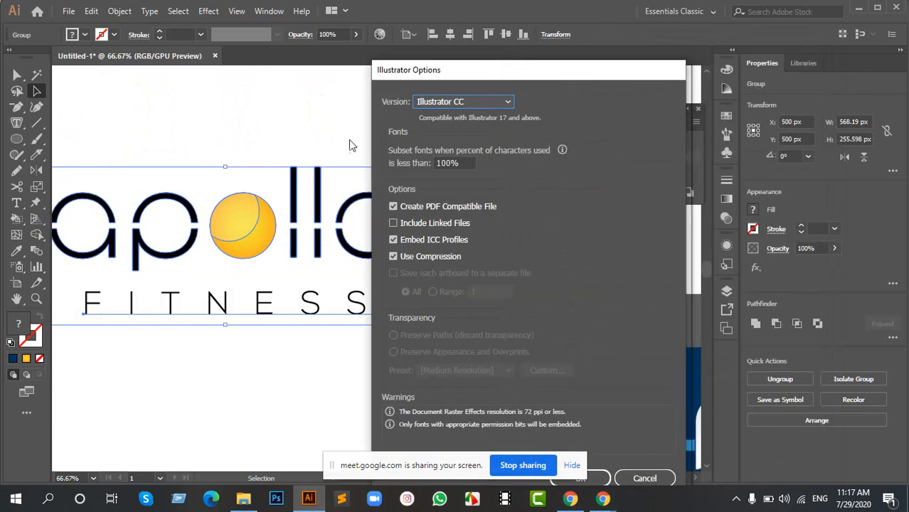
click(491, 101)
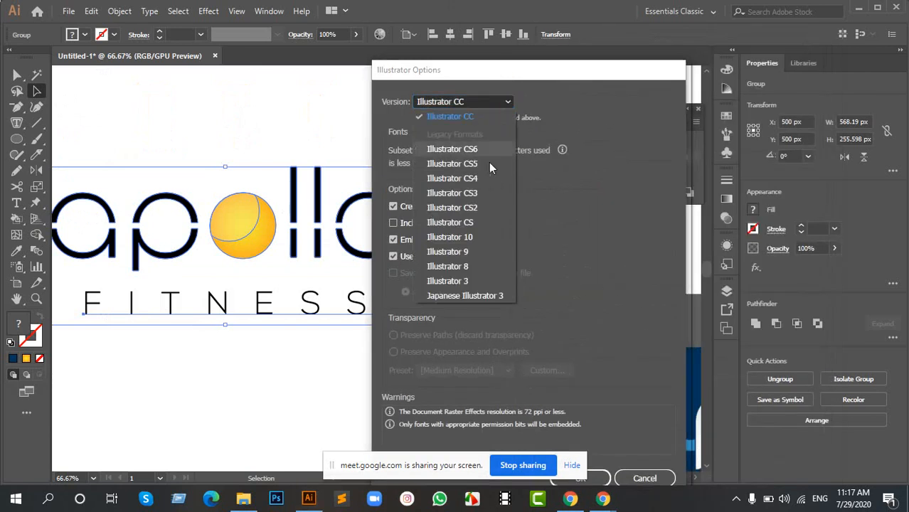
click(476, 235)
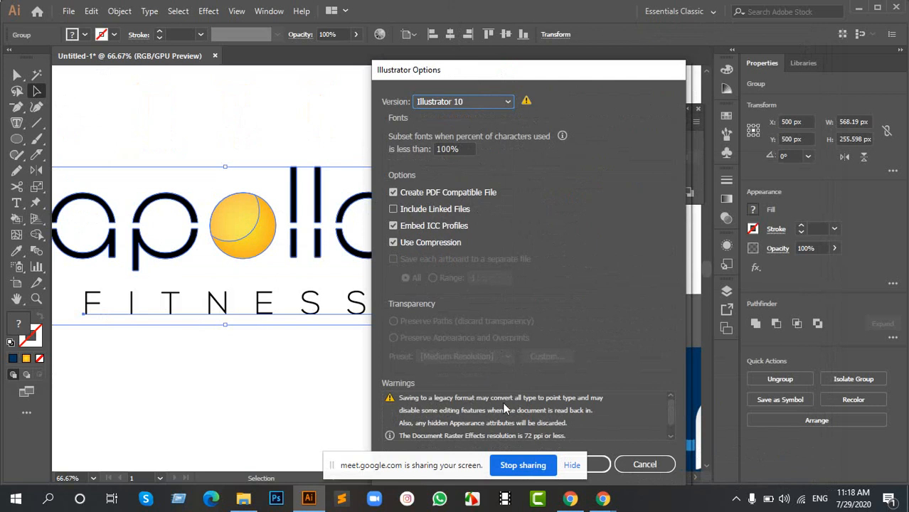
drag(569, 71, 668, 33)
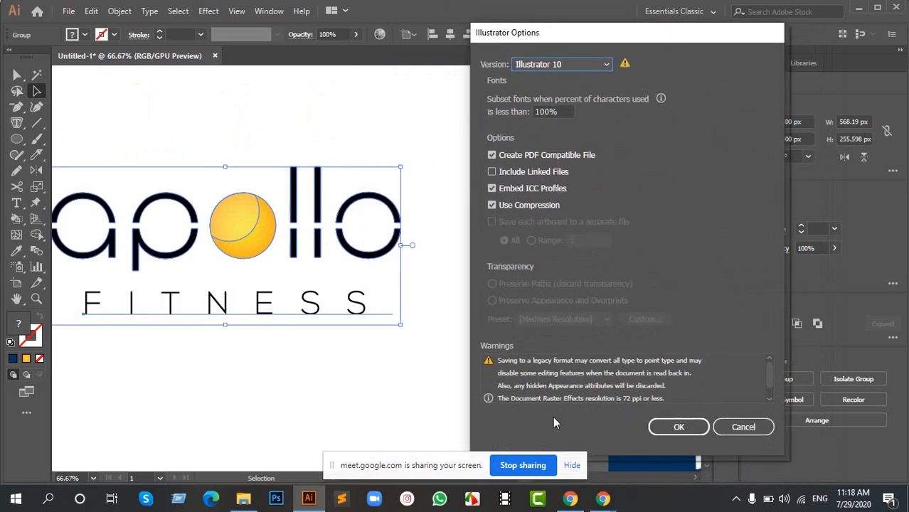
Step: Set the file's version to Illustrator CC and complete the save
click(573, 65)
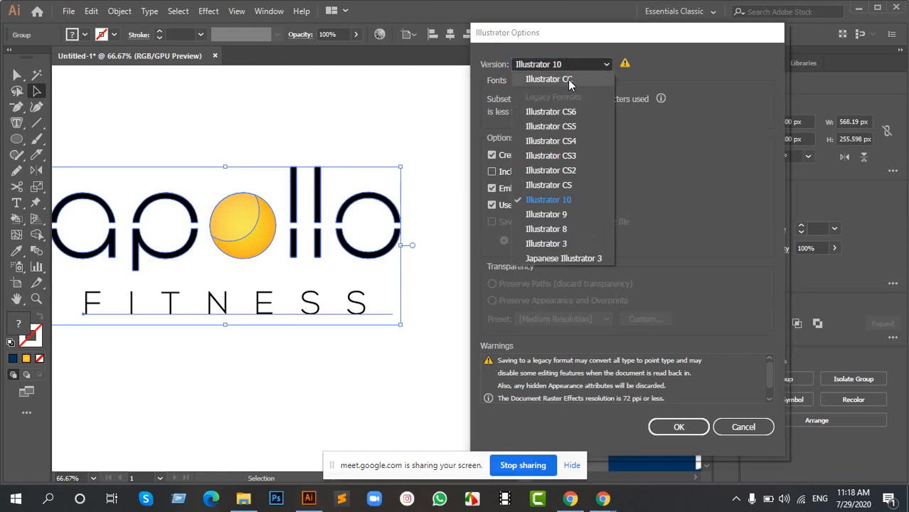
click(569, 81)
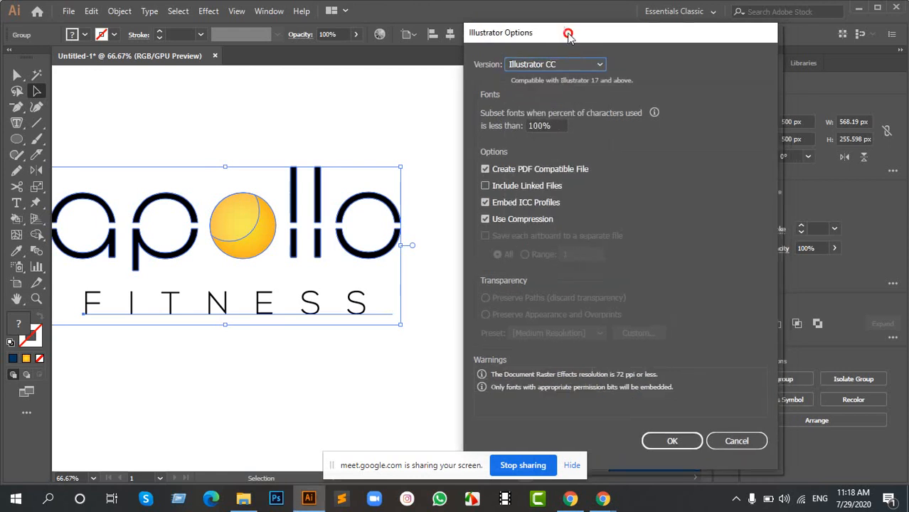
drag(568, 30, 502, 39)
click(612, 450)
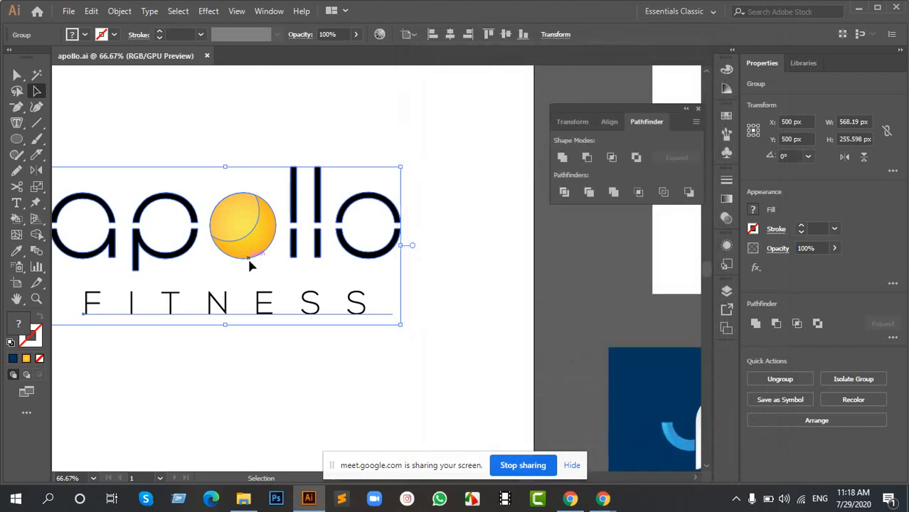
Step: Select the whole logo and start exporting it to the Desktop as a JPEG (*.JPG) named apollo, using artboards
drag(173, 233, 328, 190)
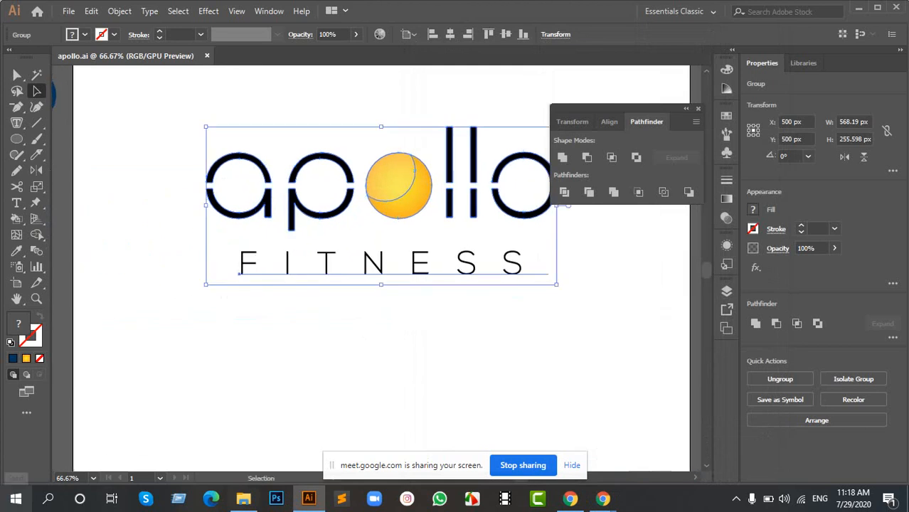
click(69, 11)
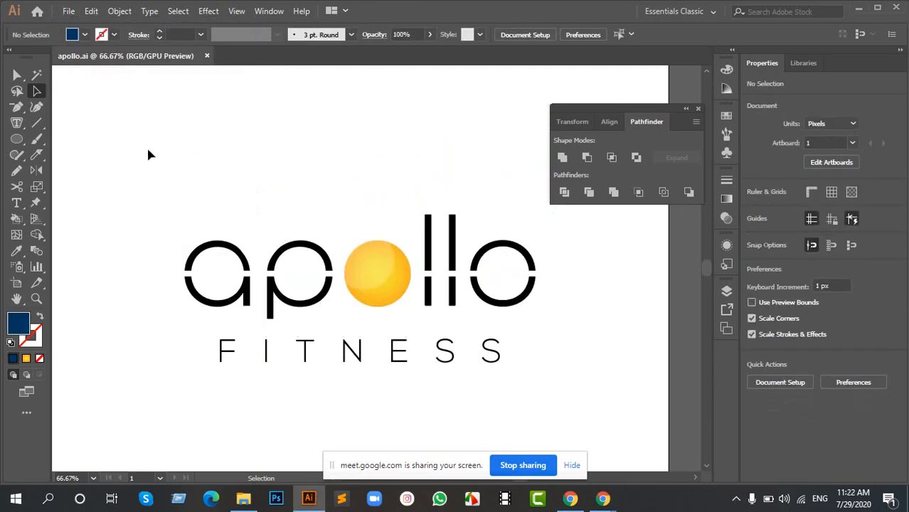
drag(148, 149, 557, 390)
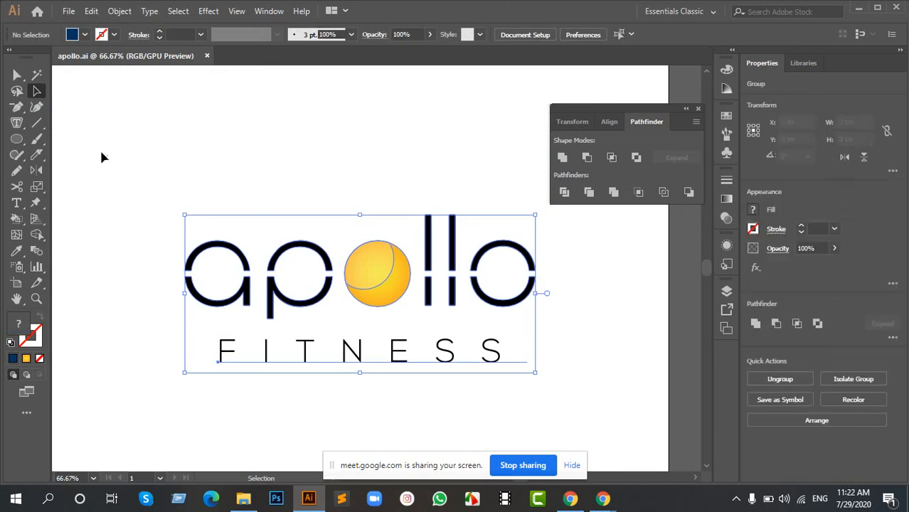
click(68, 11)
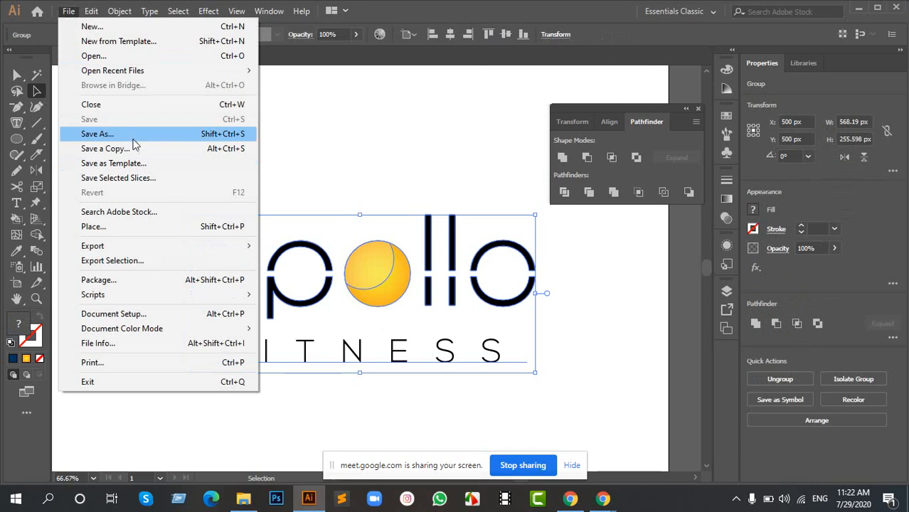
mouse_move(166, 246)
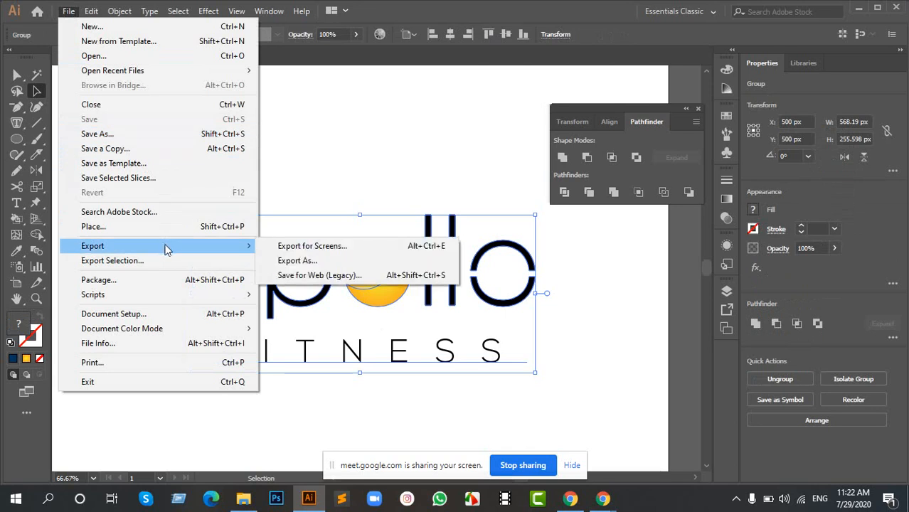
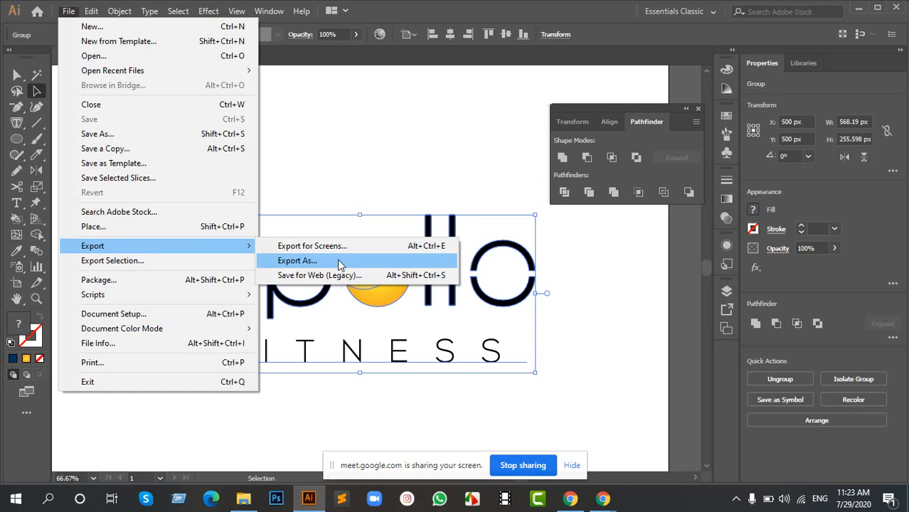
click(339, 261)
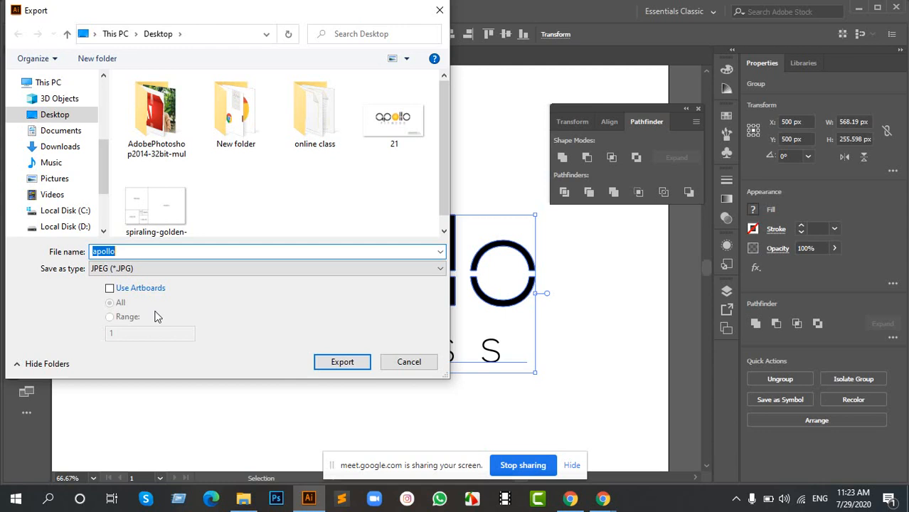
click(115, 290)
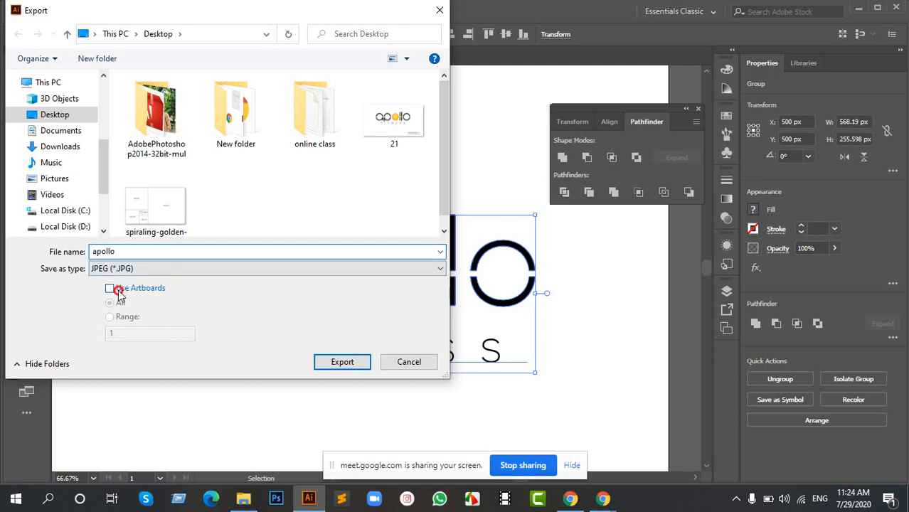
click(356, 366)
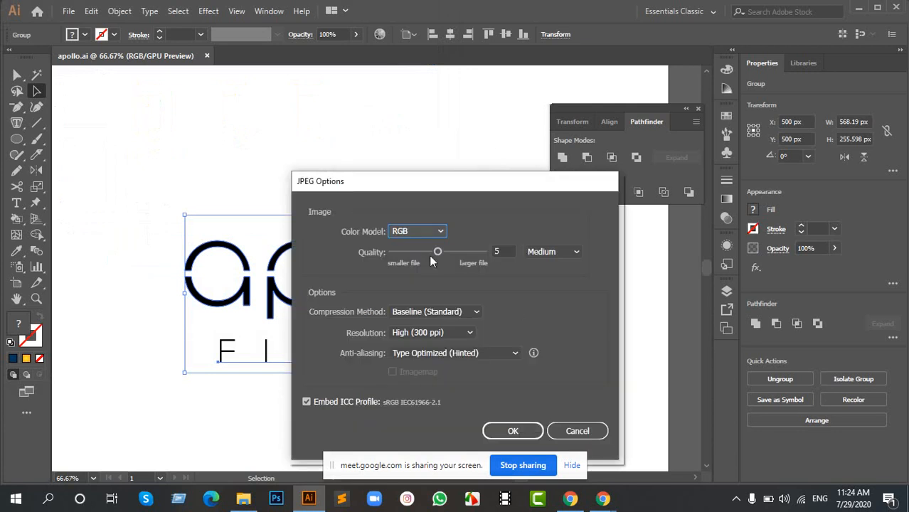
Step: Complete the JPEG export with the RGB color model, Medium quality 5 and High (300 ppi) resolution
drag(477, 186, 403, 108)
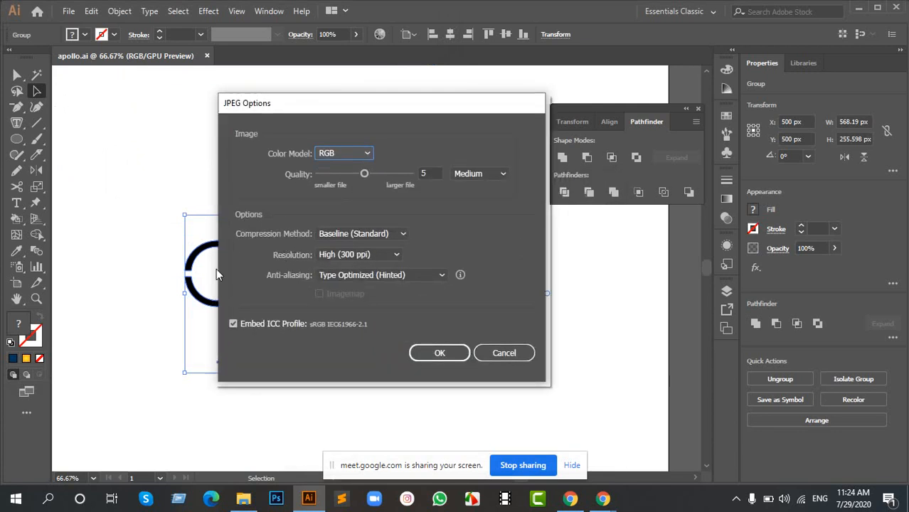
drag(410, 110, 547, 91)
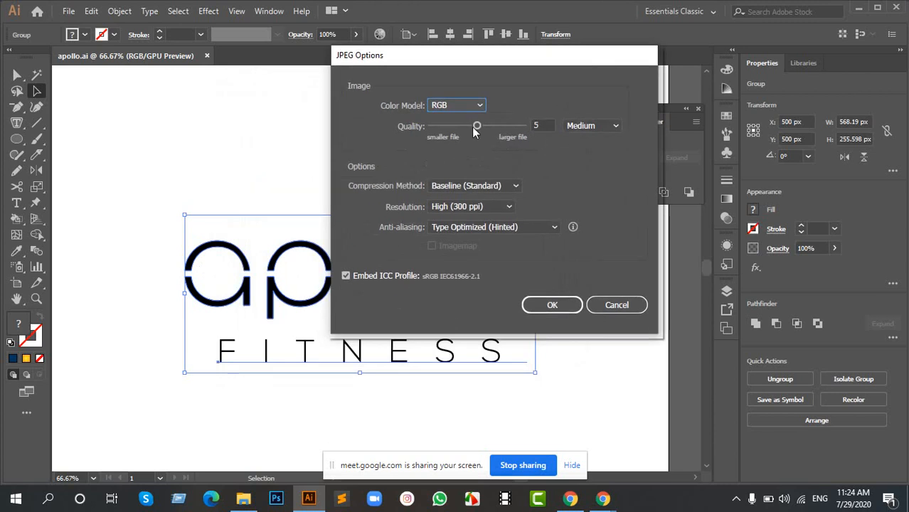
click(451, 206)
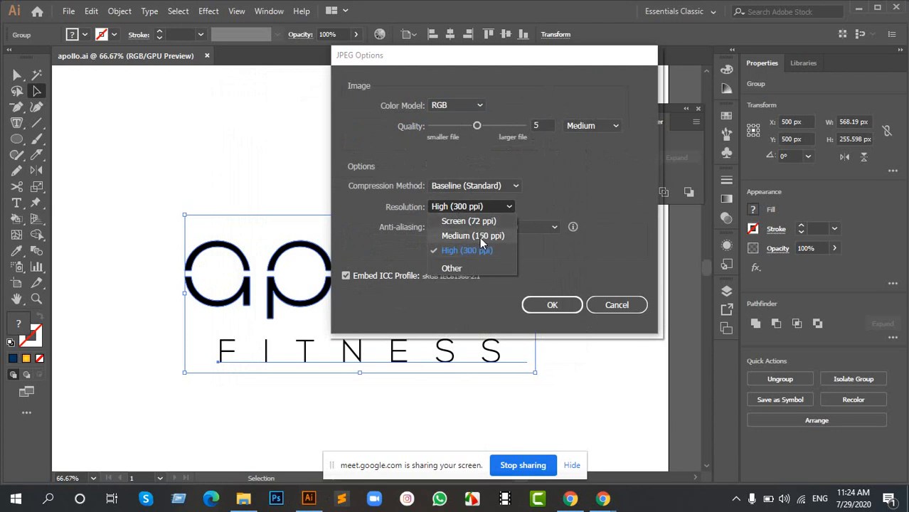
click(476, 207)
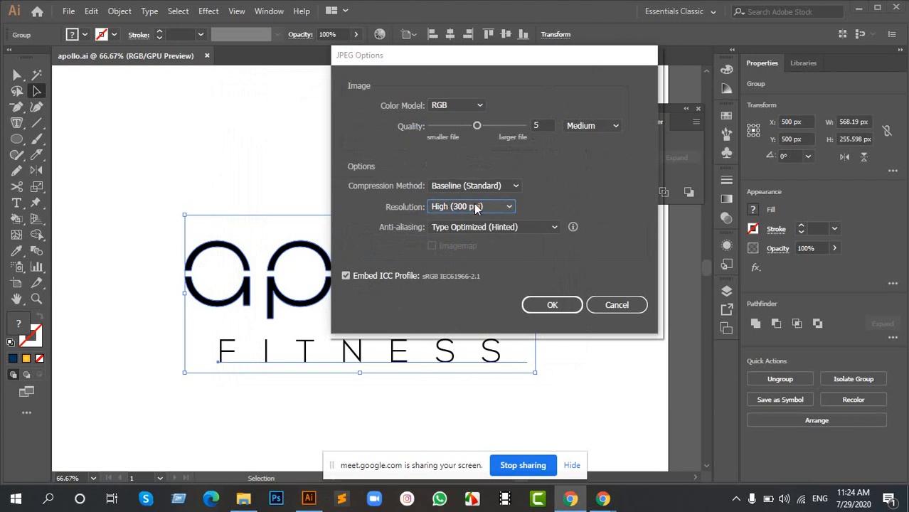
click(487, 209)
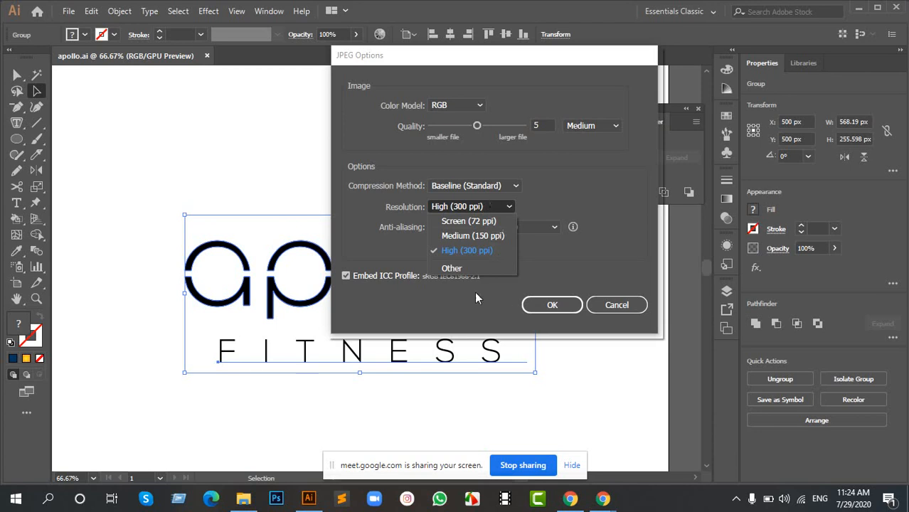
click(540, 54)
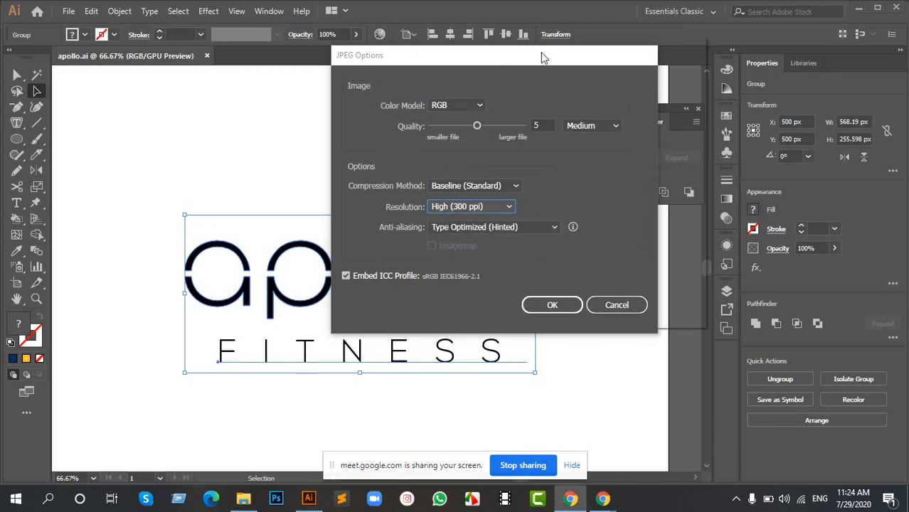
click(464, 210)
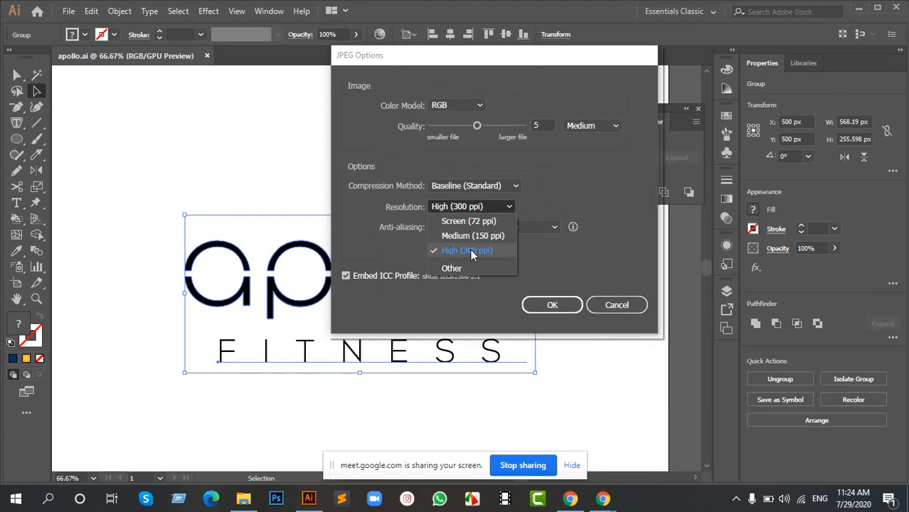
click(480, 128)
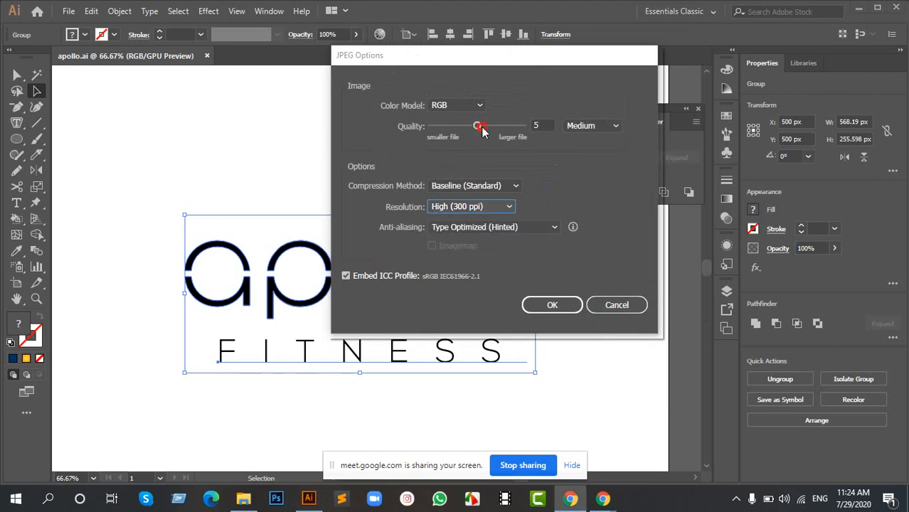
mouse_move(481, 127)
mouse_down()
mouse_move(506, 128)
mouse_move(477, 127)
mouse_up()
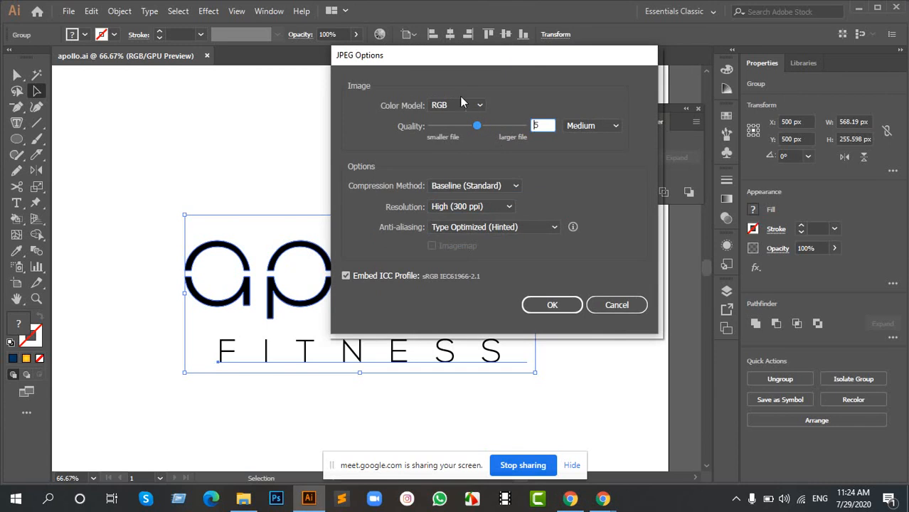
drag(410, 60, 506, 55)
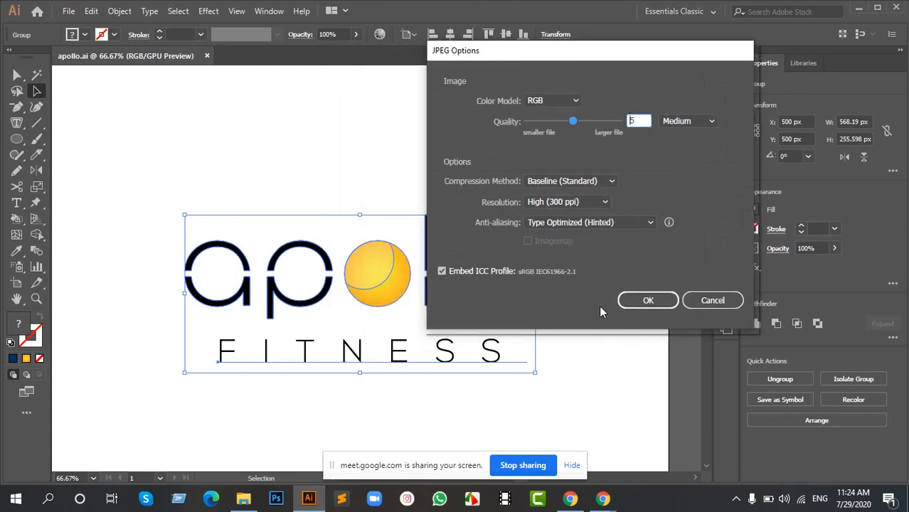
click(649, 301)
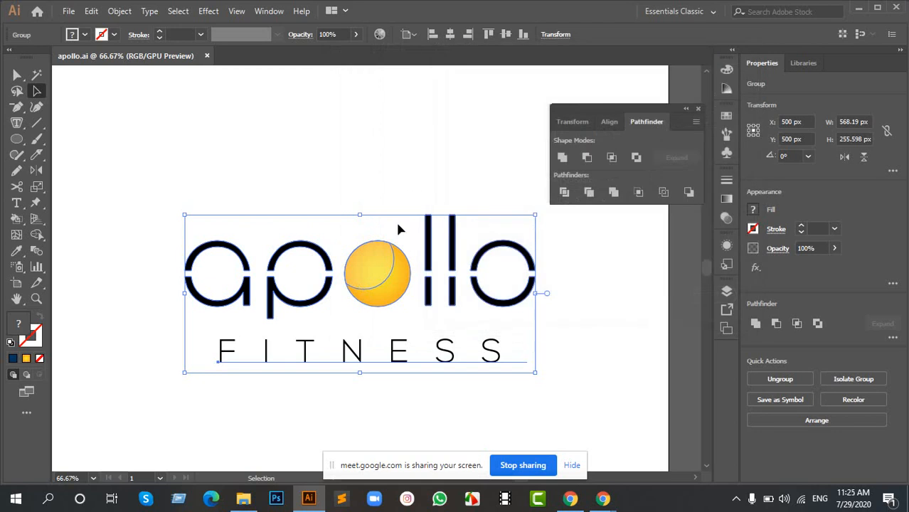
Step: Export the logo to the Desktop as a PNG named apollo, using artboards, High (300 ppi) resolution and a transparent background
click(68, 12)
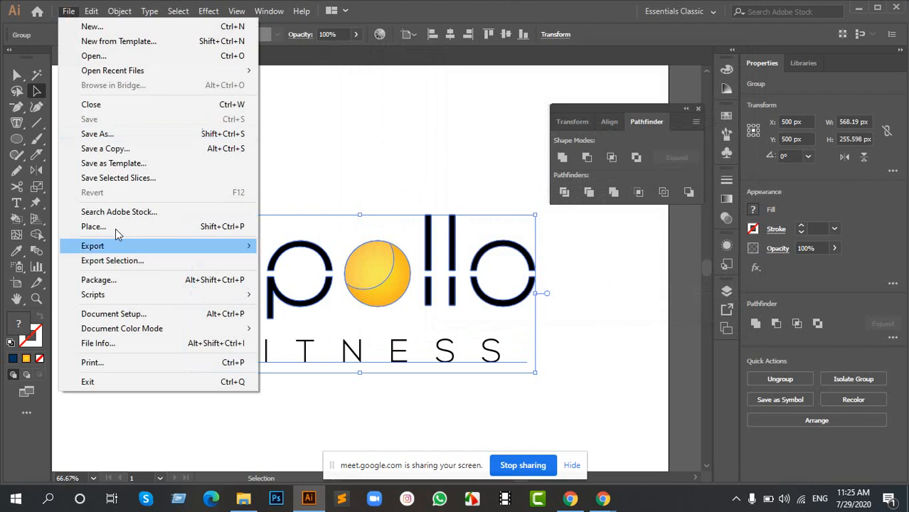
mouse_move(152, 249)
click(293, 261)
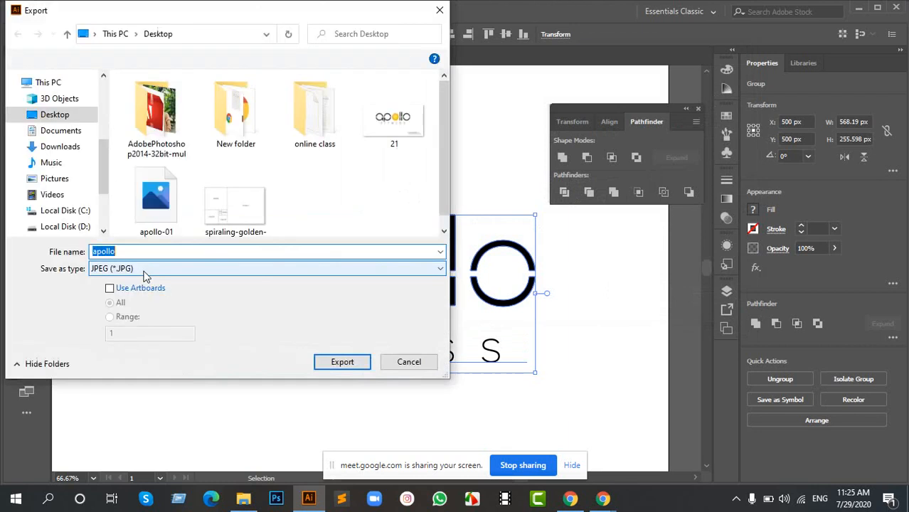
click(144, 270)
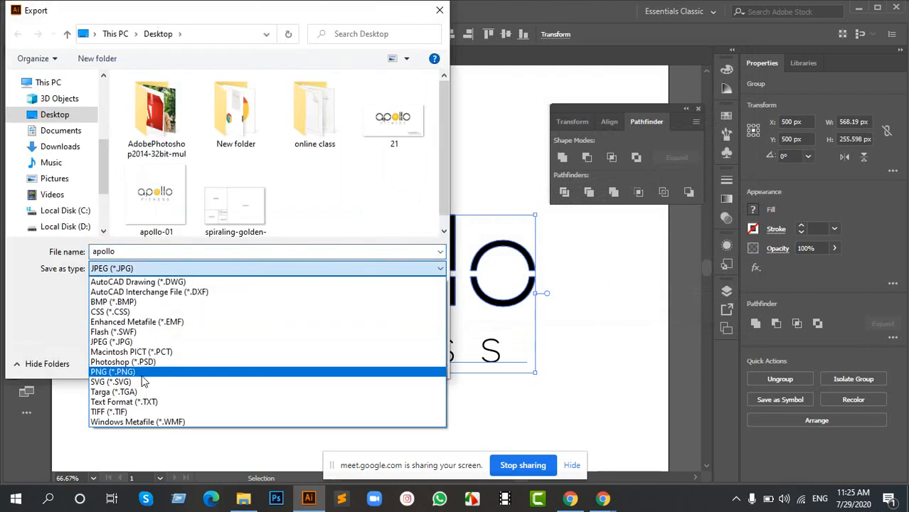
click(135, 372)
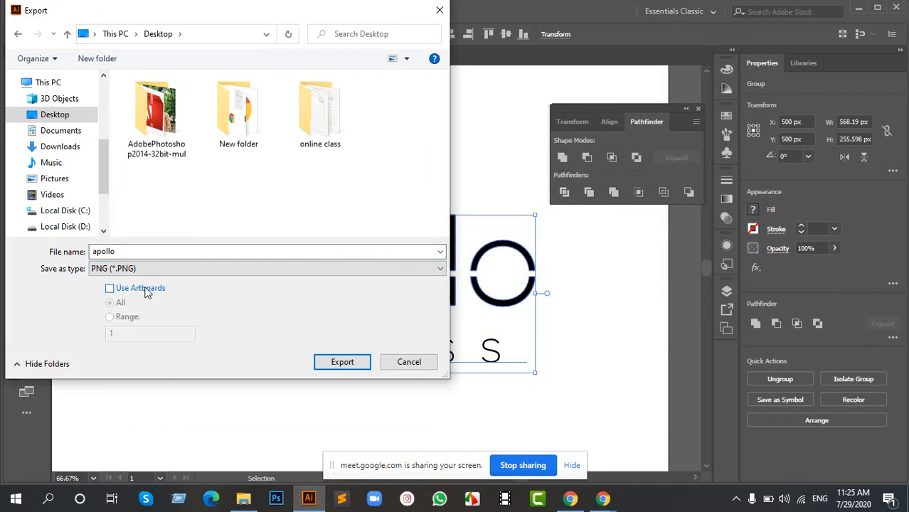
click(142, 288)
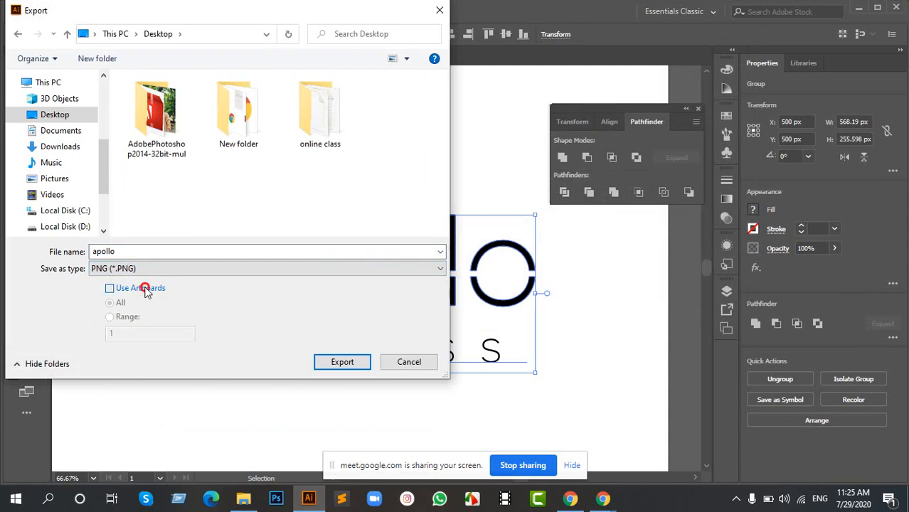
click(343, 364)
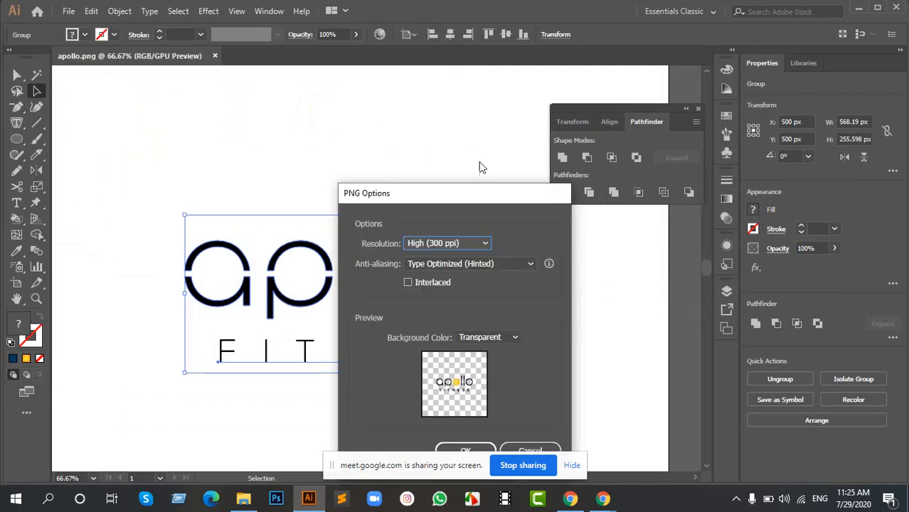
drag(484, 200, 469, 122)
click(462, 383)
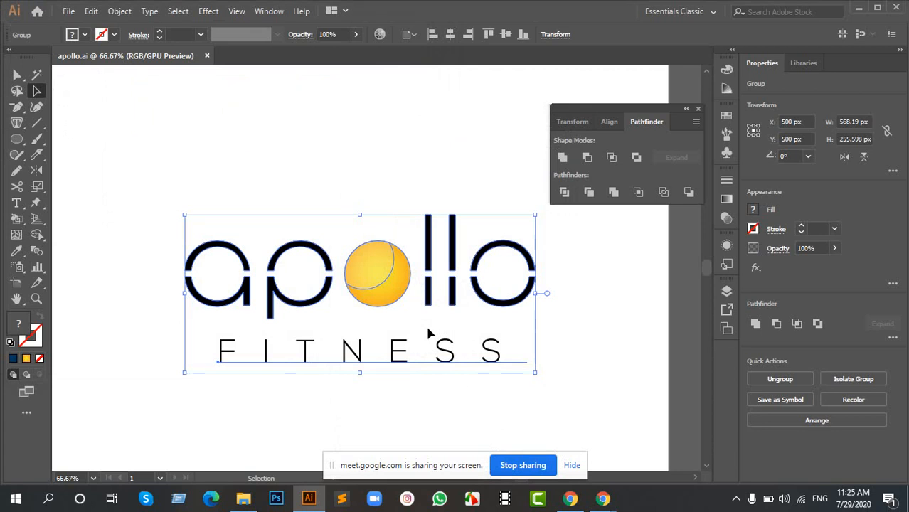
click(70, 12)
mouse_move(140, 247)
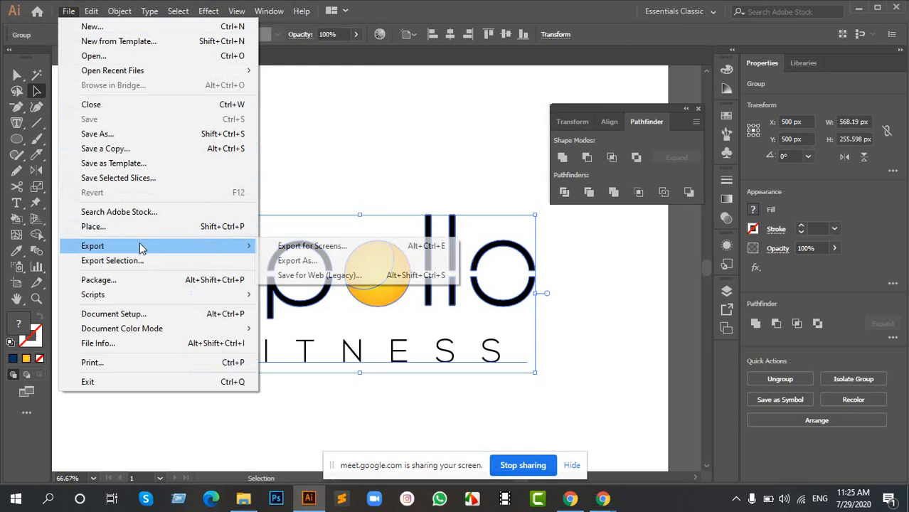
click(294, 262)
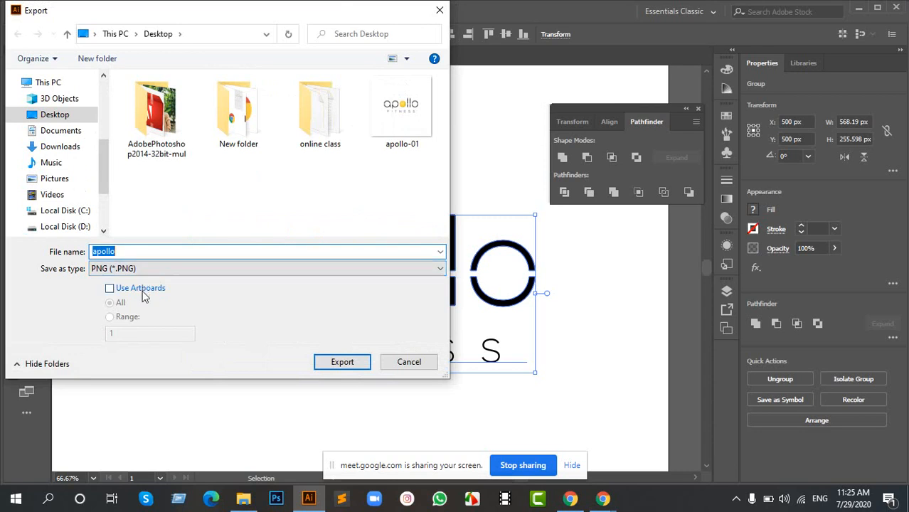
click(150, 290)
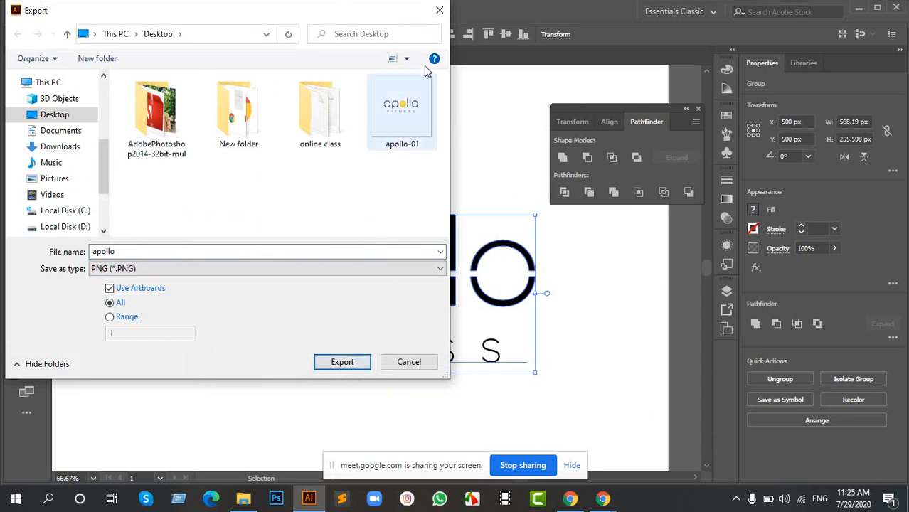
click(358, 365)
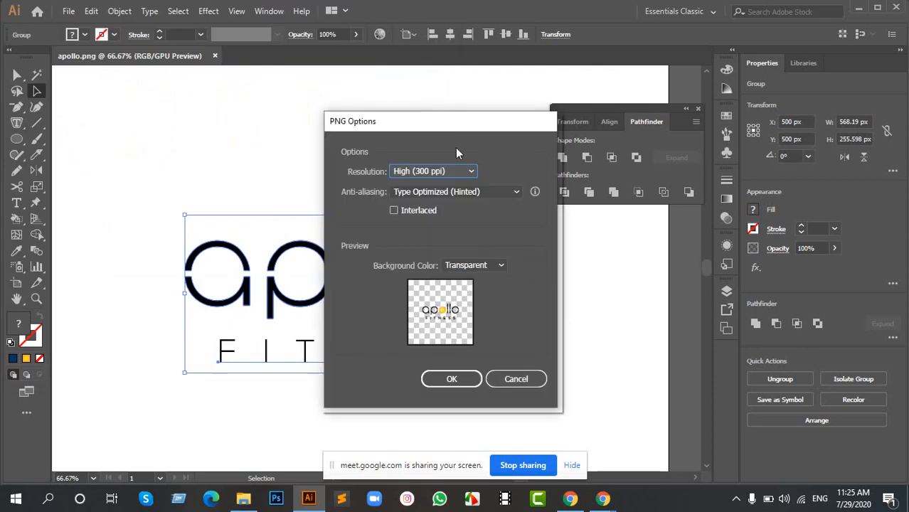
click(512, 379)
Step: Start another export of the logo to the Desktop as a JPEG (*.JPG) named apollo, using artboards
click(68, 11)
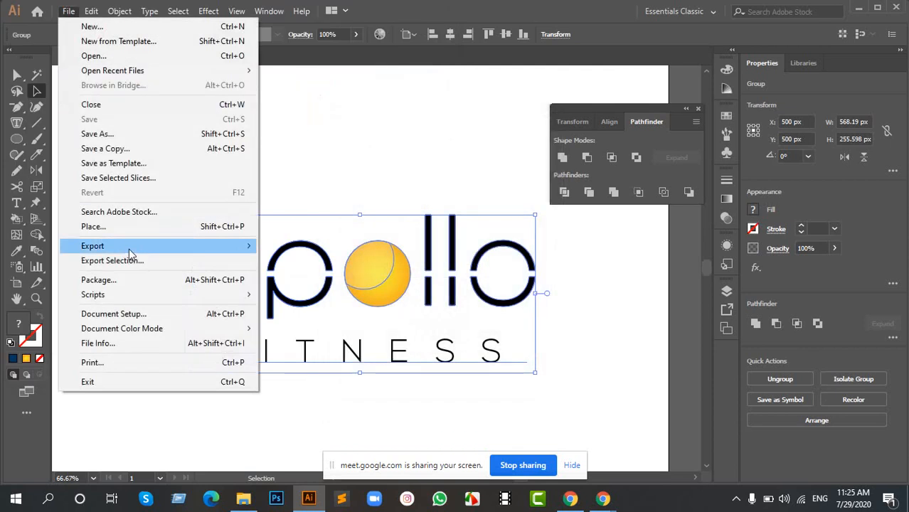
mouse_move(125, 246)
click(318, 261)
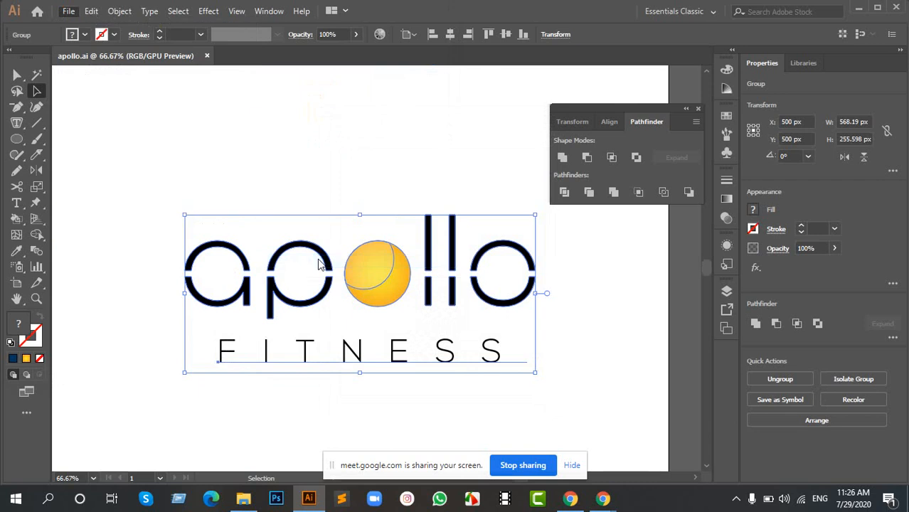
click(154, 270)
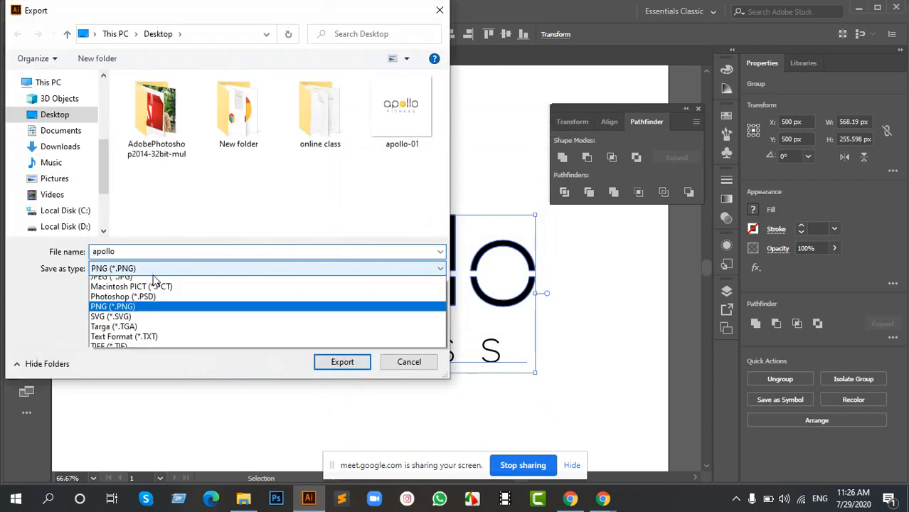
click(152, 343)
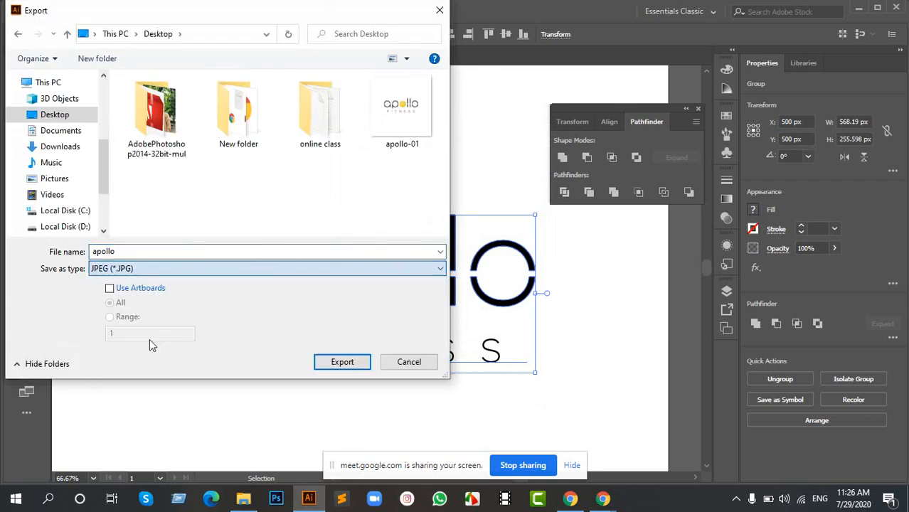
click(140, 291)
click(361, 363)
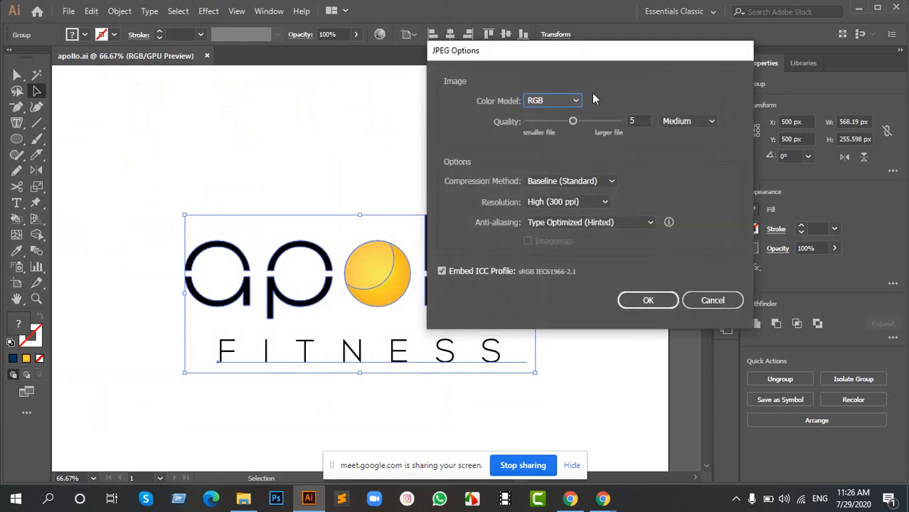
Step: Try Screen (72 ppi) and High (300 ppi) resolutions with JPEG quality 7 High, and cancel the export
drag(601, 56, 333, 69)
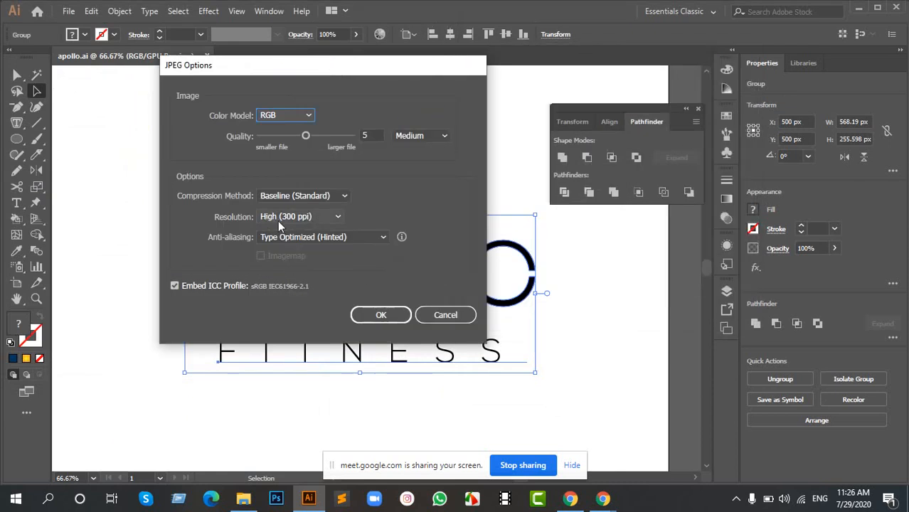
click(281, 219)
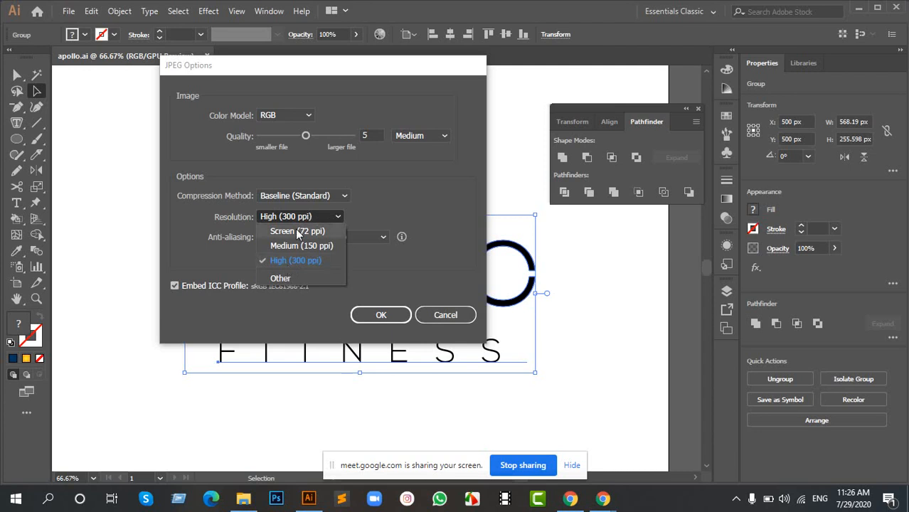
click(298, 232)
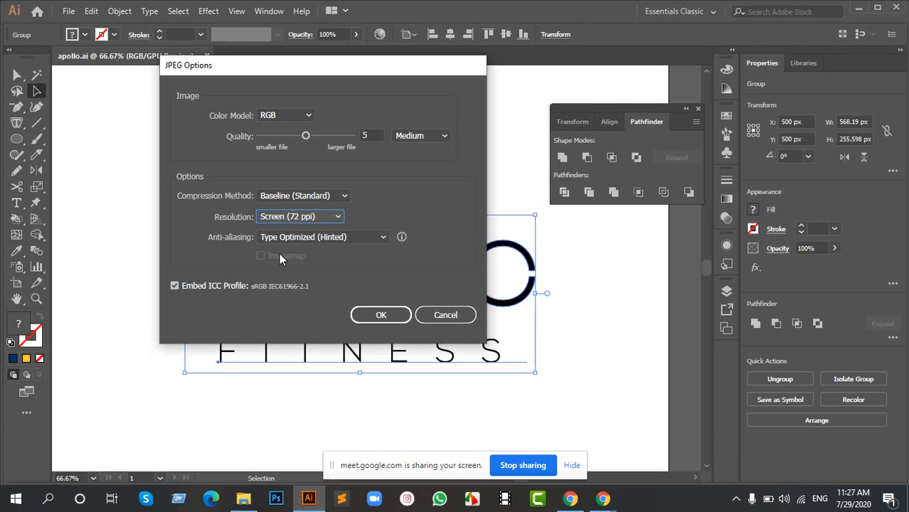
drag(328, 68, 509, 47)
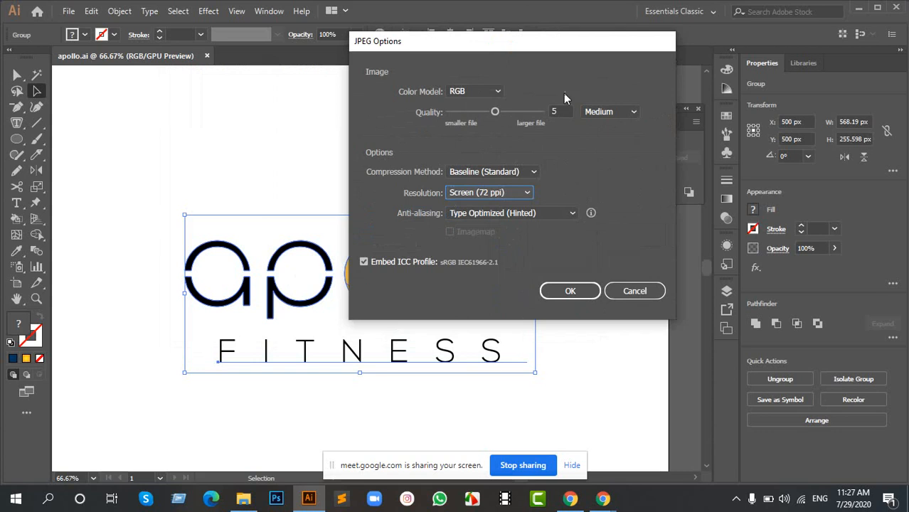
drag(499, 113, 513, 111)
click(490, 192)
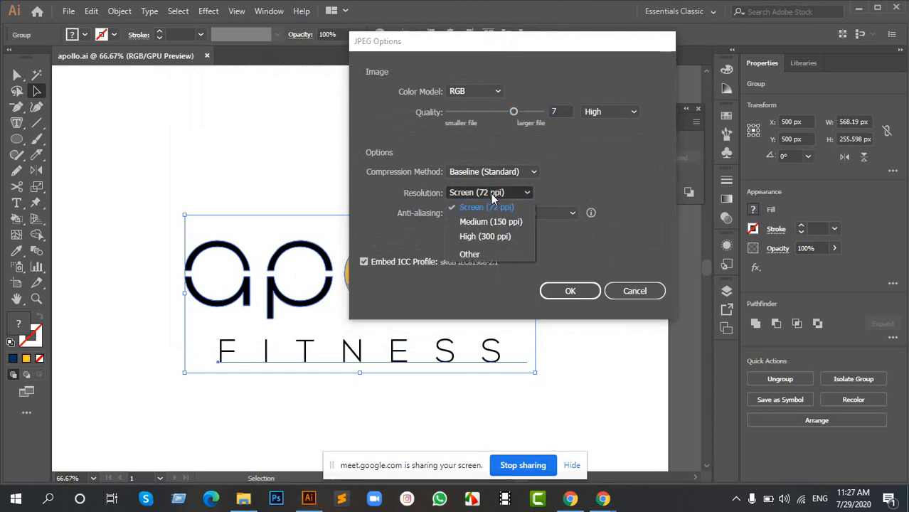
click(500, 232)
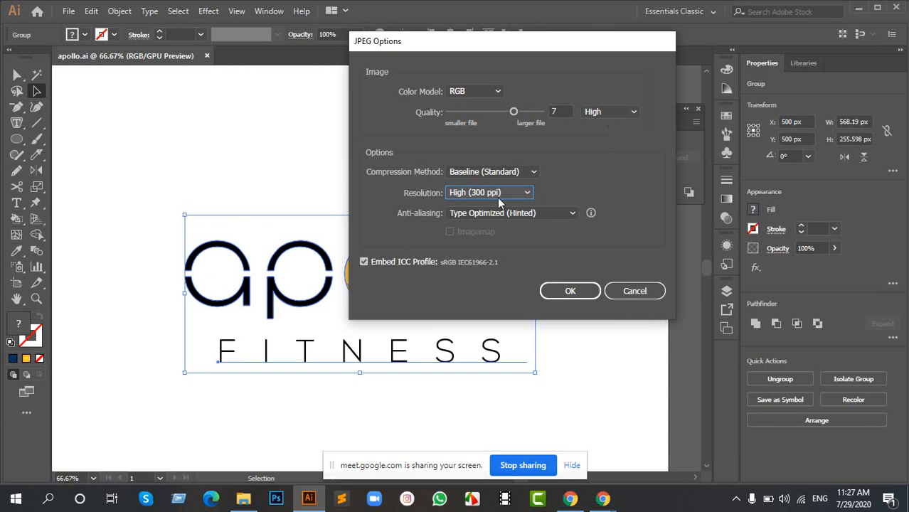
click(618, 291)
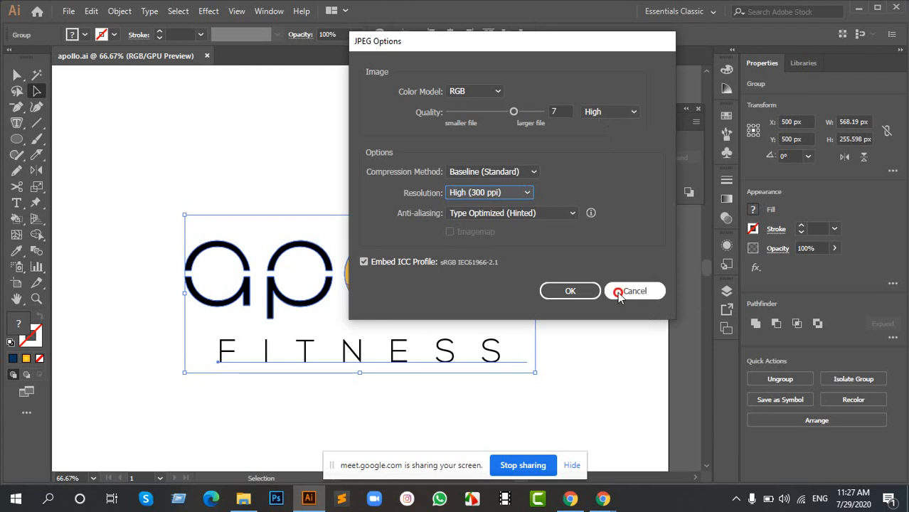
Step: Move the two blue apollo fitness wordmarks together farther up and away from the artboard's left edge
key(ctrl+minus)
key(ctrl+minus)
key(ctrl+minus)
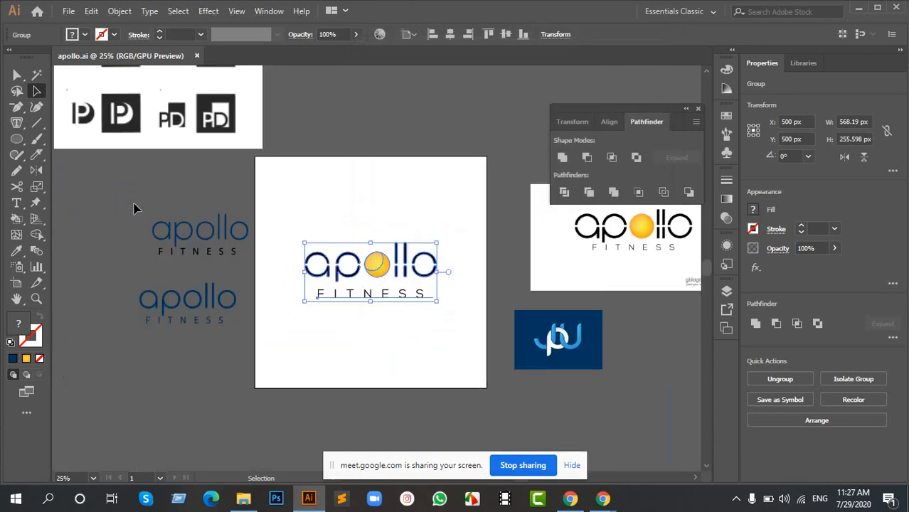
drag(112, 209, 257, 363)
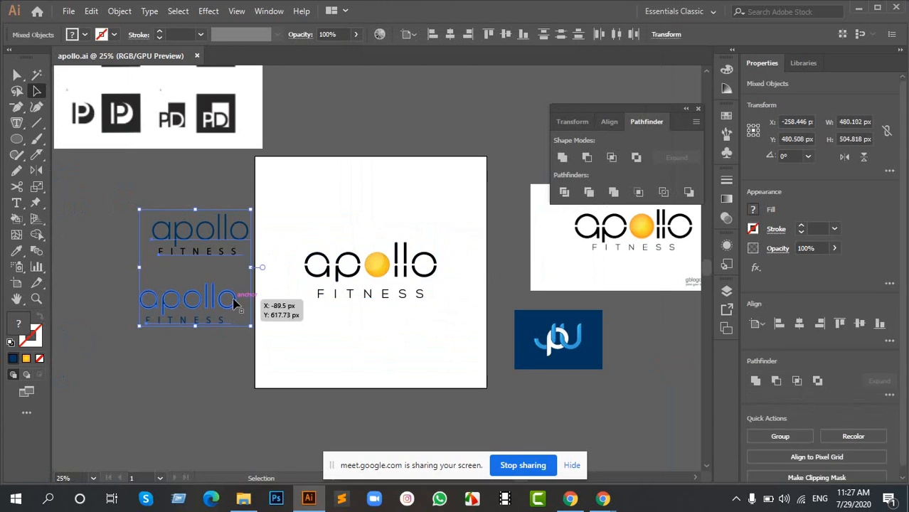
drag(235, 302, 111, 233)
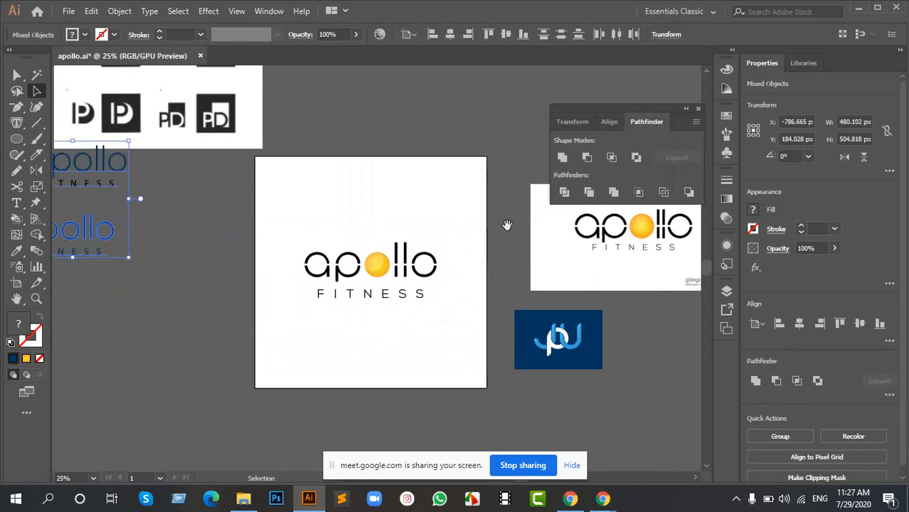
Step: Move the reference logo image and the blue JPU logo farther right of the artboard, and the PD logo sheet farther up and left
drag(507, 225, 321, 236)
drag(345, 166, 491, 398)
drag(361, 342, 501, 328)
drag(298, 312, 429, 272)
drag(183, 104, 136, 71)
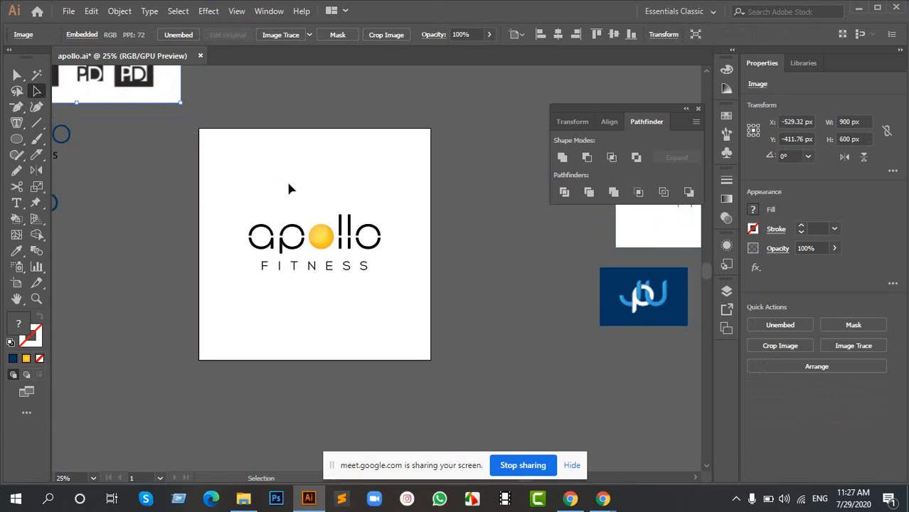
scroll(310, 259, up, 2)
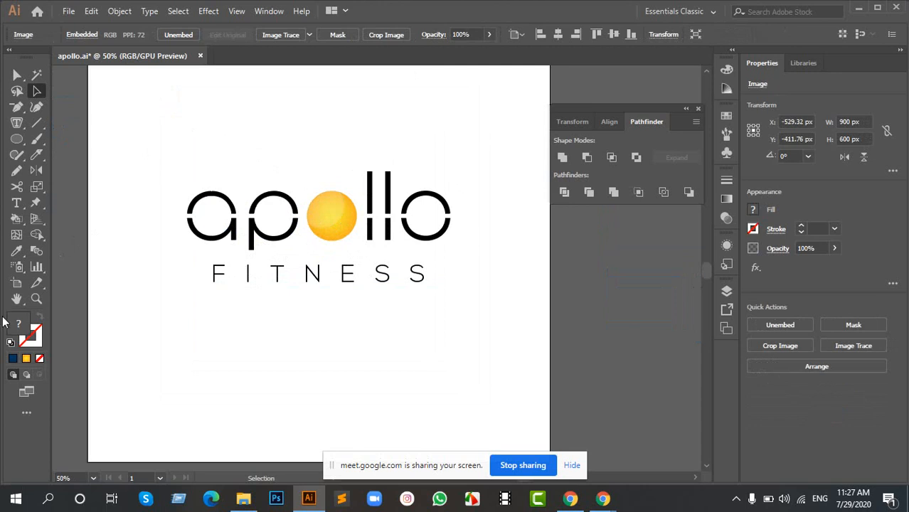
click(16, 282)
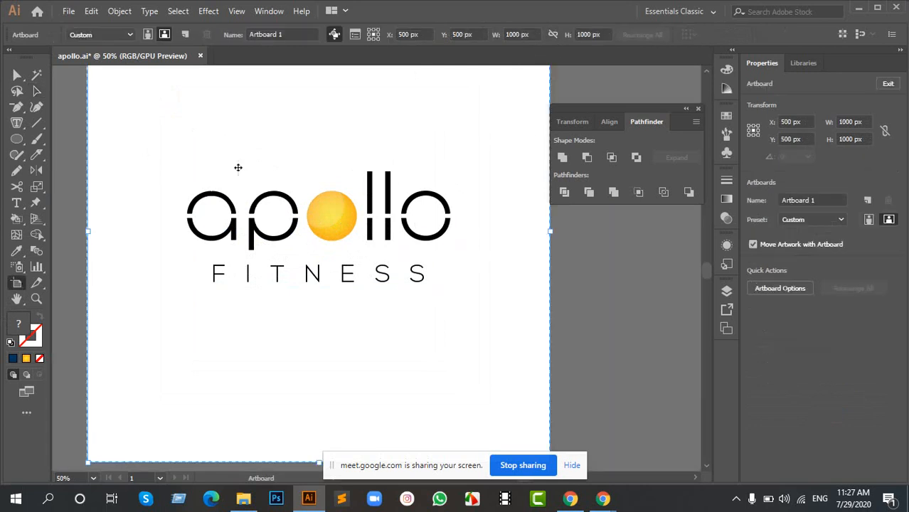
scroll(170, 128, up, 2)
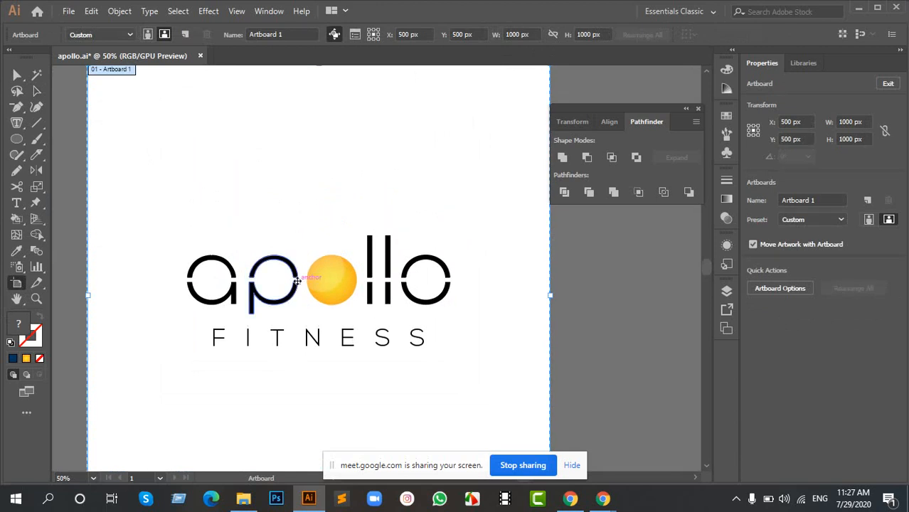
scroll(325, 243, down, 2)
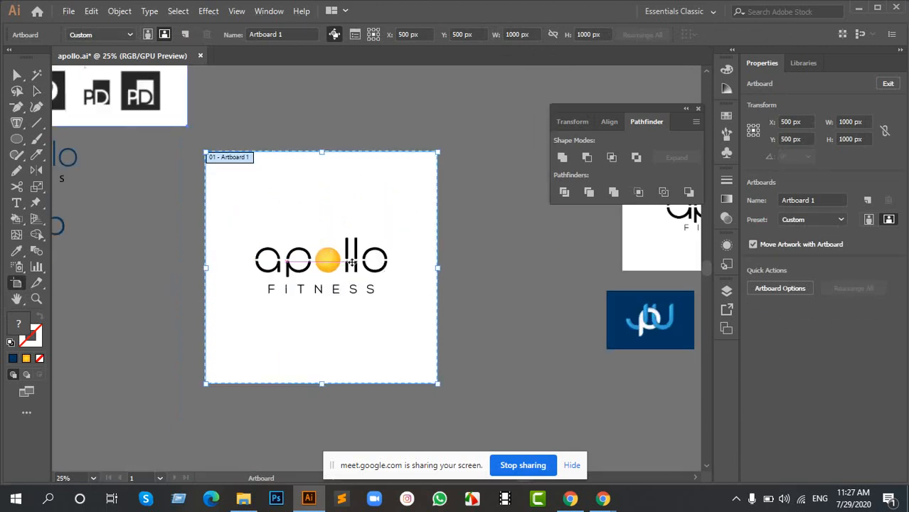
key(v)
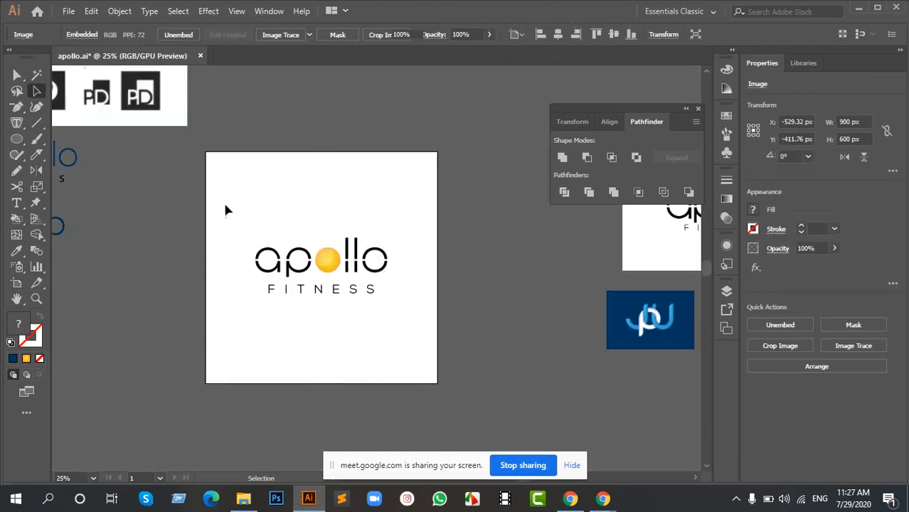
Step: Move the logo to the artboard's upper part and place a copy about 357 px wide near the lower right corner
drag(225, 210, 316, 292)
drag(325, 253, 324, 202)
scroll(324, 203, down, 3)
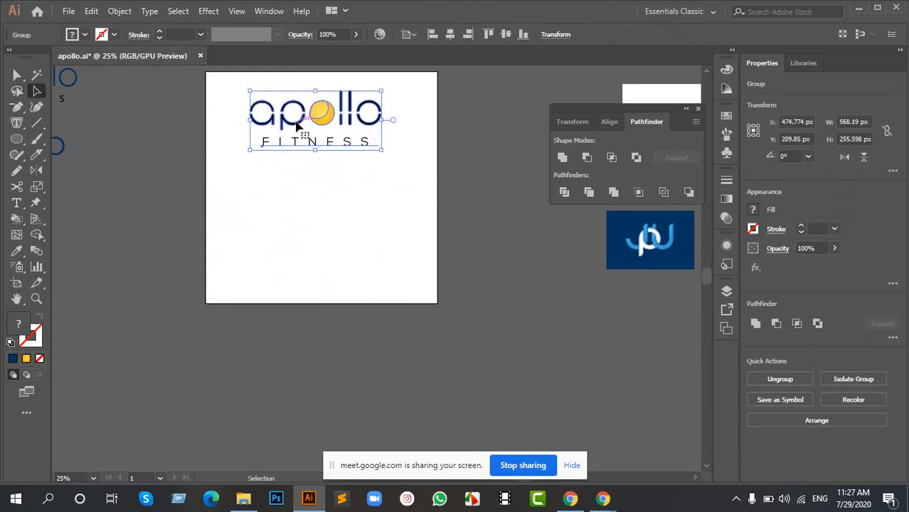
drag(345, 205, 357, 232)
drag(416, 204, 380, 253)
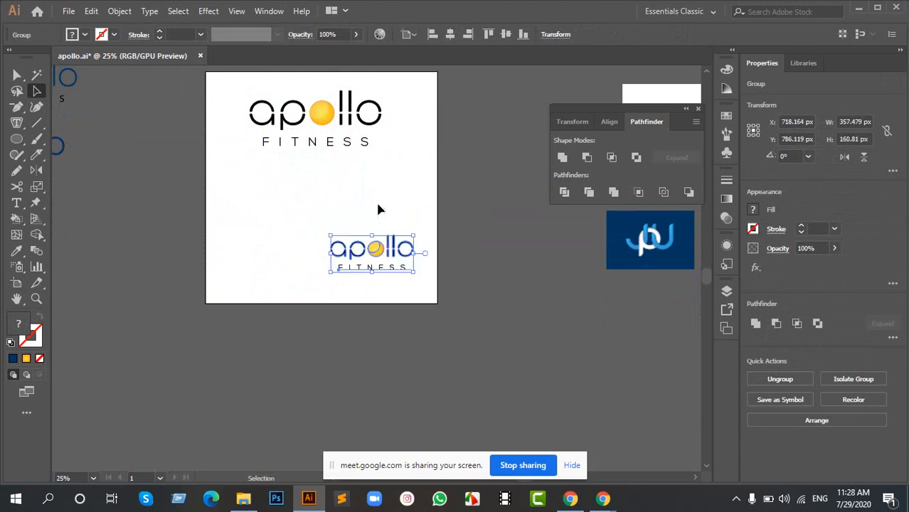
click(212, 165)
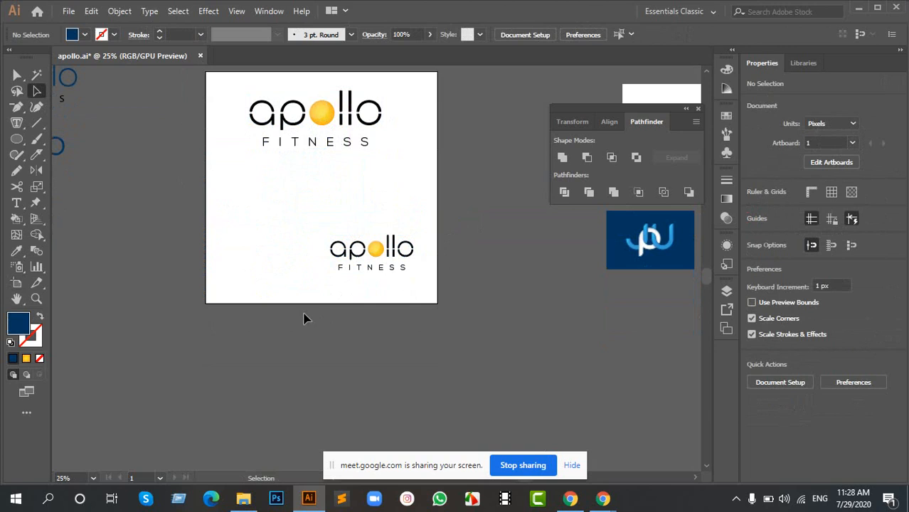
Step: Try enlarging the artboard about its centre to about 1078 px square, and undo the change
drag(340, 161, 360, 202)
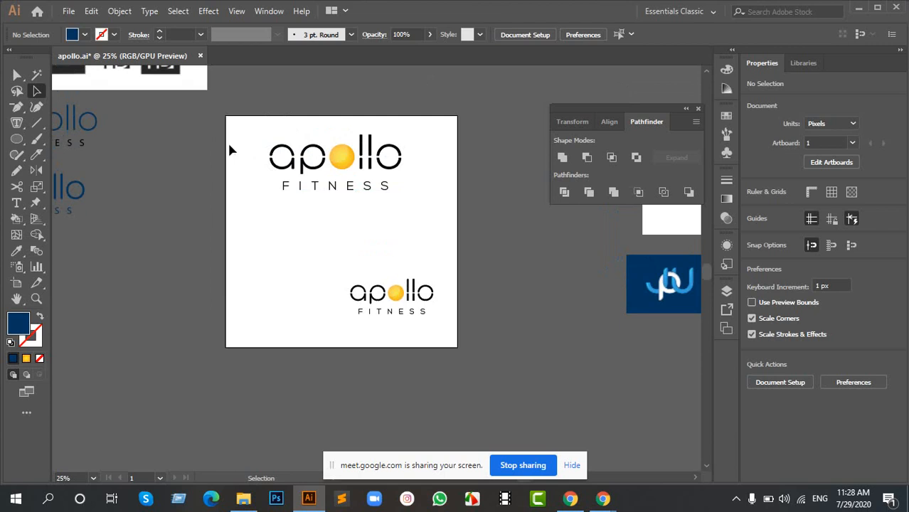
click(16, 283)
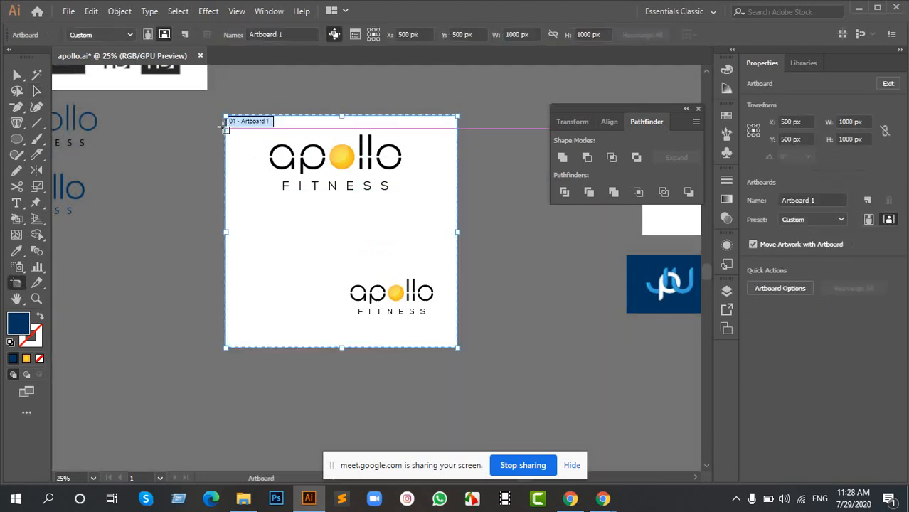
drag(224, 116, 217, 108)
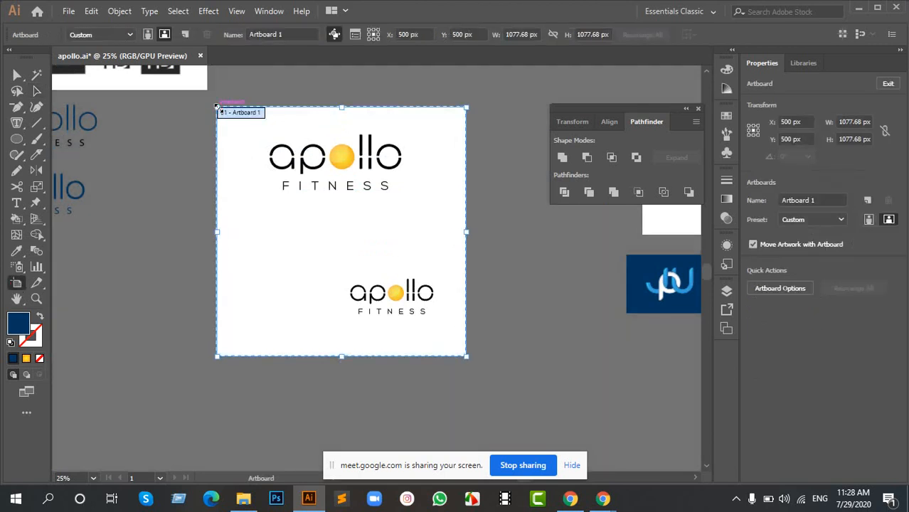
key(ctrl+z)
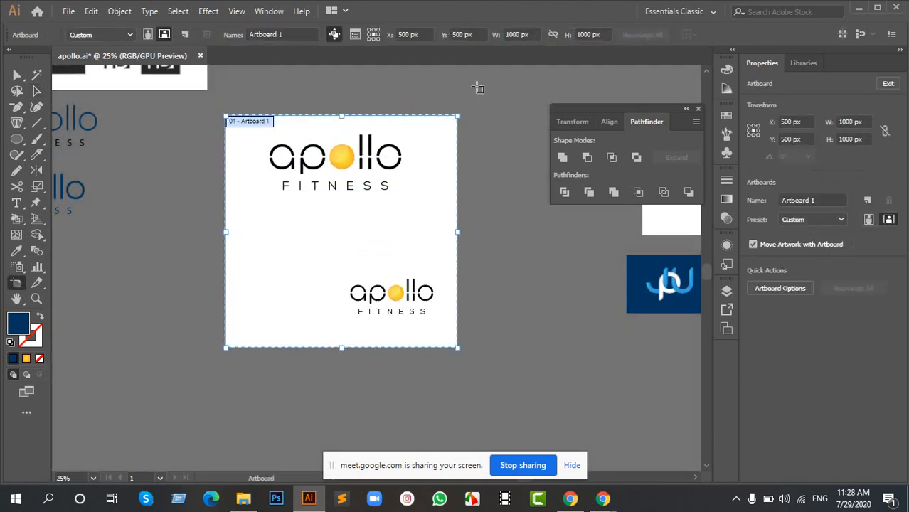
Step: Move the small logo copy off the artboard to its lower right, and the main logo back to the artboard's middle
key(a)
drag(329, 254, 637, 395)
click(538, 304)
drag(325, 260, 434, 342)
drag(395, 297, 532, 330)
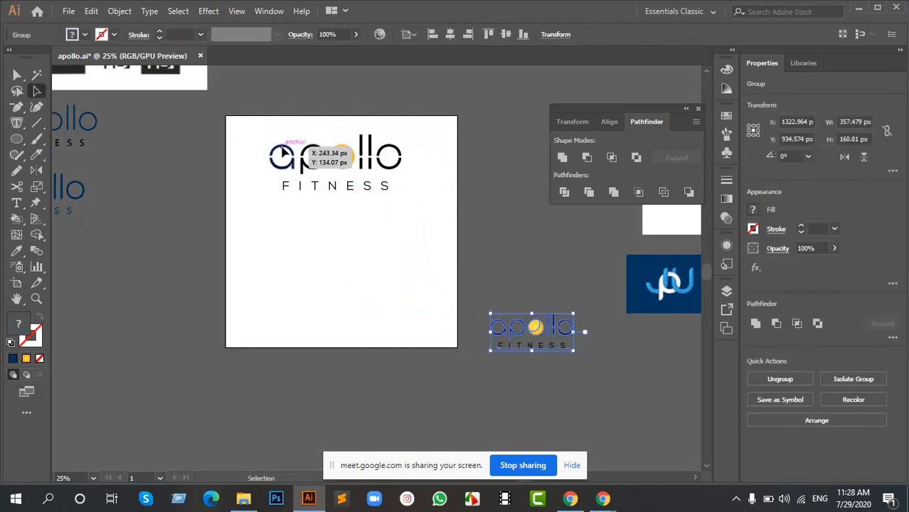
drag(264, 126, 388, 197)
drag(342, 161, 347, 229)
Step: Shrink the artboard around the main logo to about 656 px square and clear the selection
click(16, 283)
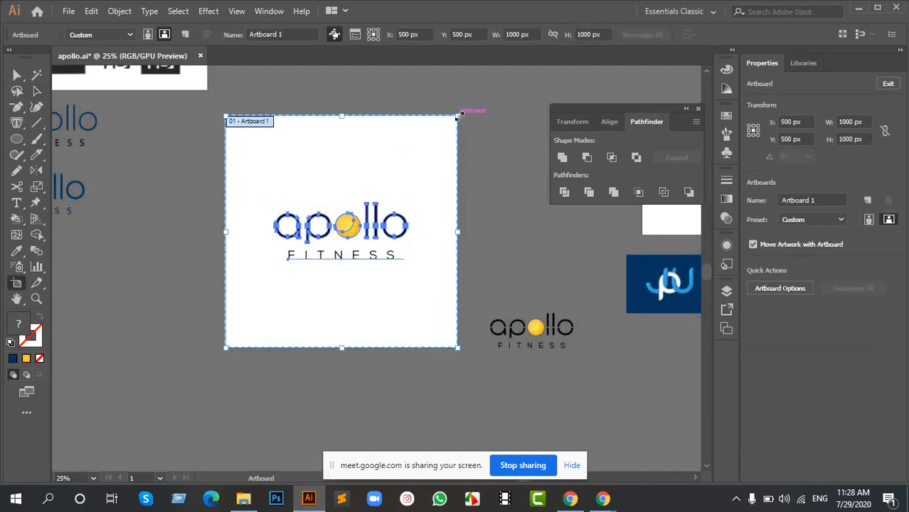
drag(457, 116, 419, 162)
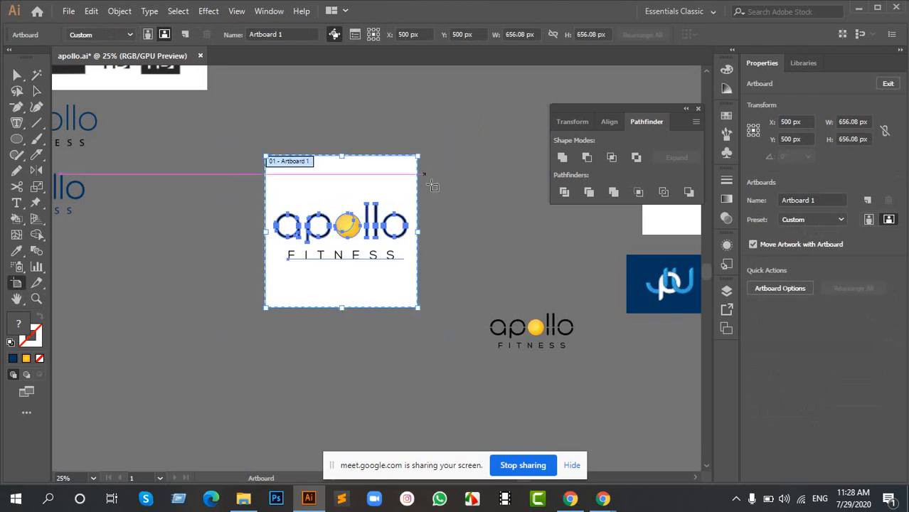
key(a)
click(419, 219)
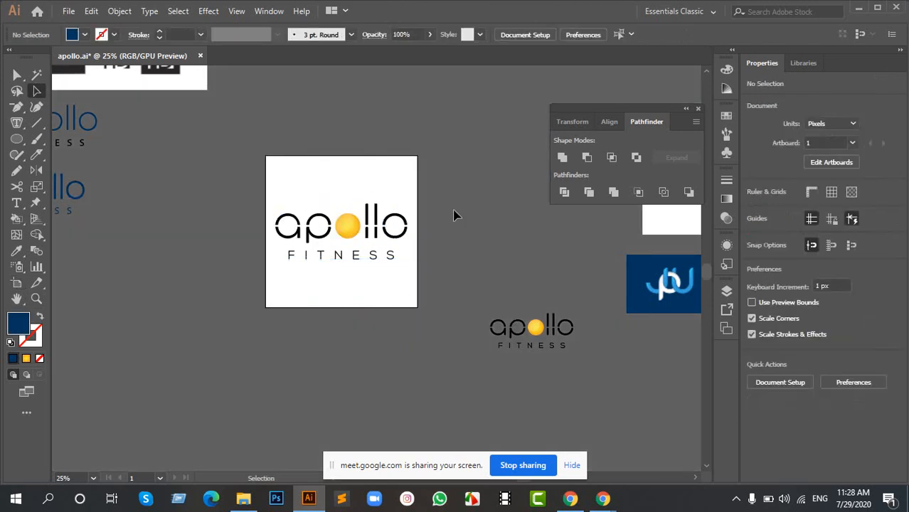
Step: Undo the artboard resize, keeping the whole main logo selected
scroll(315, 226, up, 2)
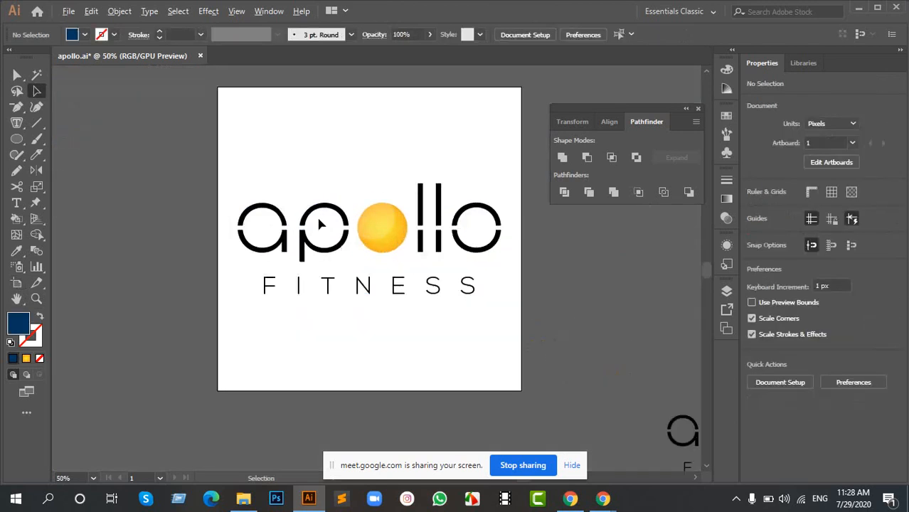
click(353, 195)
key(ctrl+z)
key(ctrl+z)
scroll(428, 197, down, 3)
drag(403, 172, 372, 180)
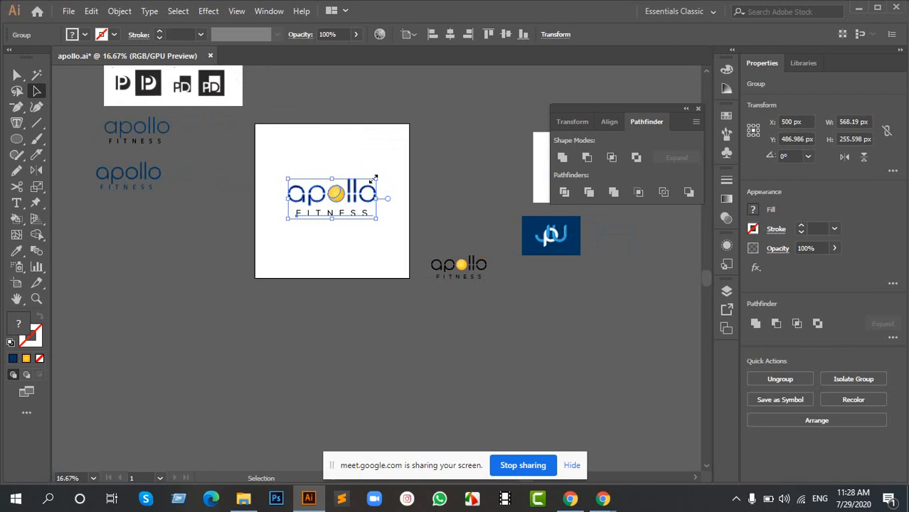
scroll(346, 176, up, 3)
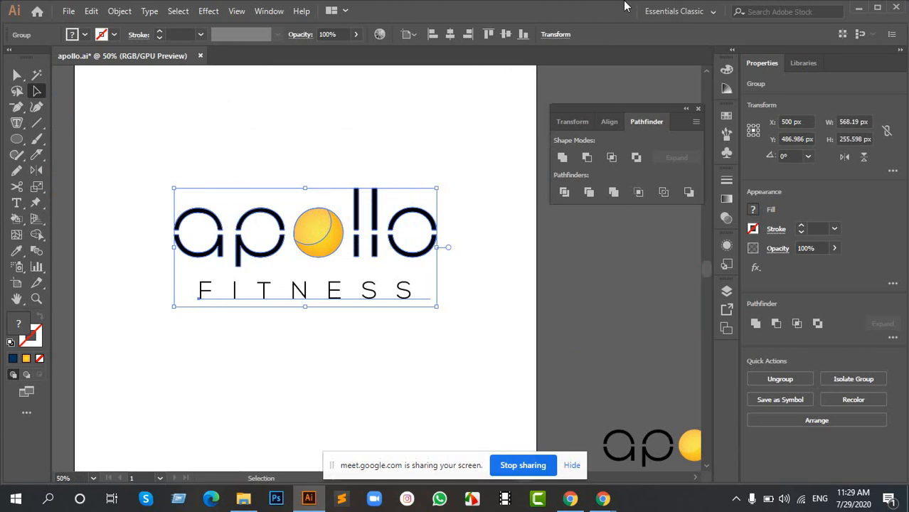
Step: Switch to the desktop, view the exported apollo-01.jpg in the photo viewer, and close it
scroll(438, 245, down, 2)
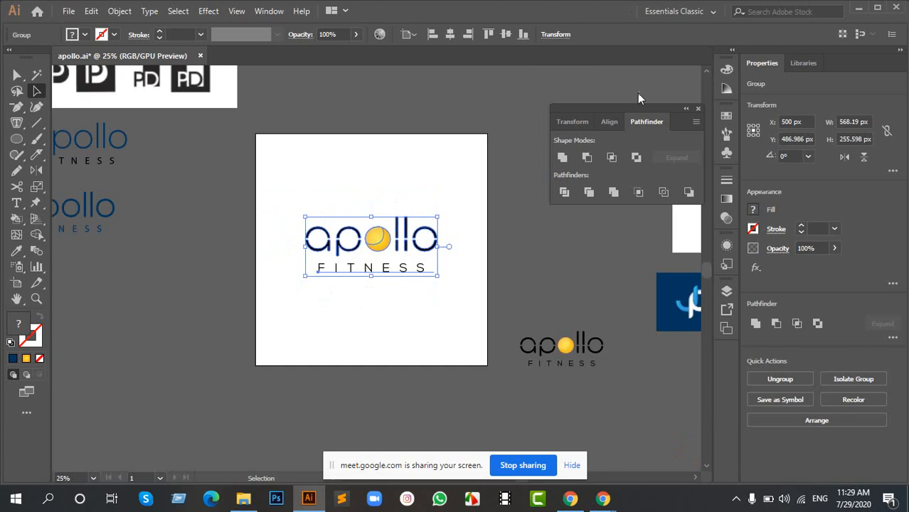
click(858, 8)
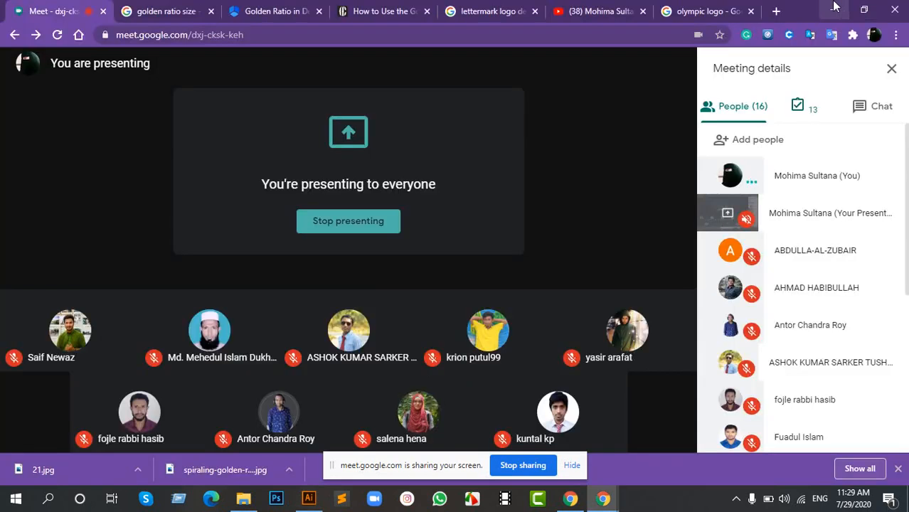
click(836, 7)
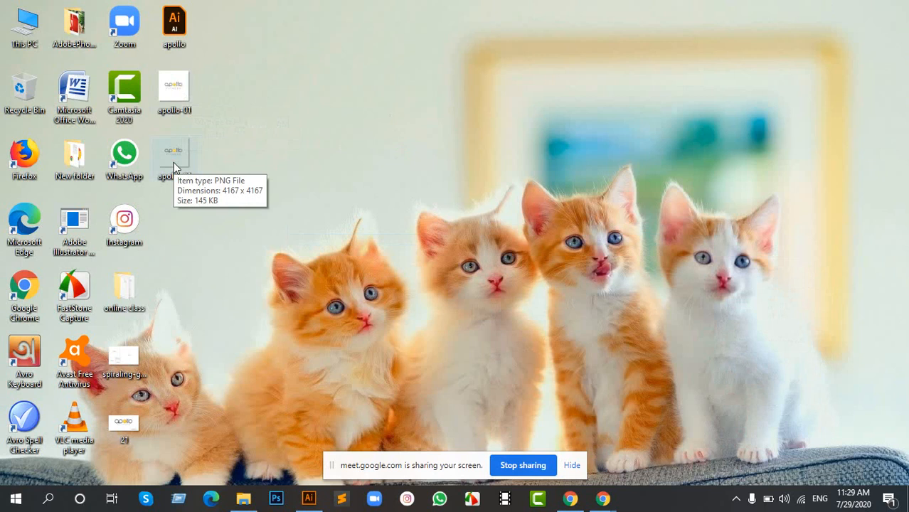
click(180, 90)
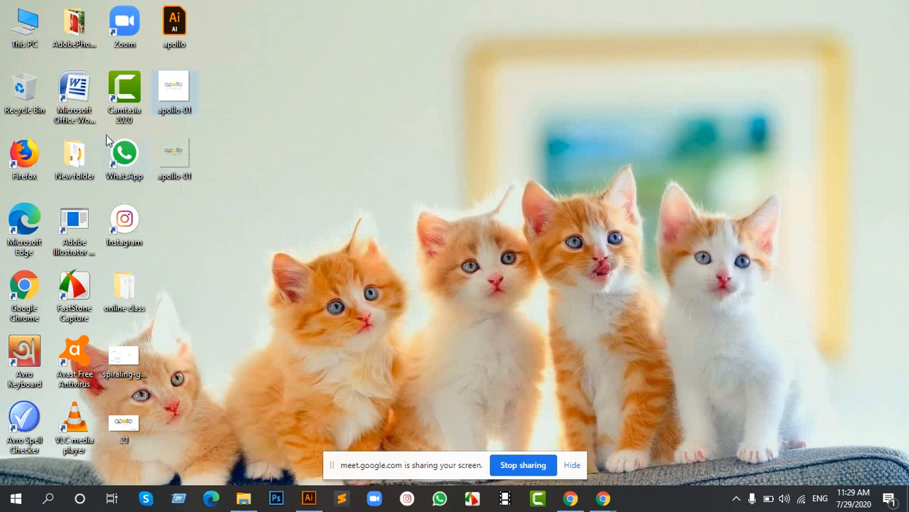
click(177, 94)
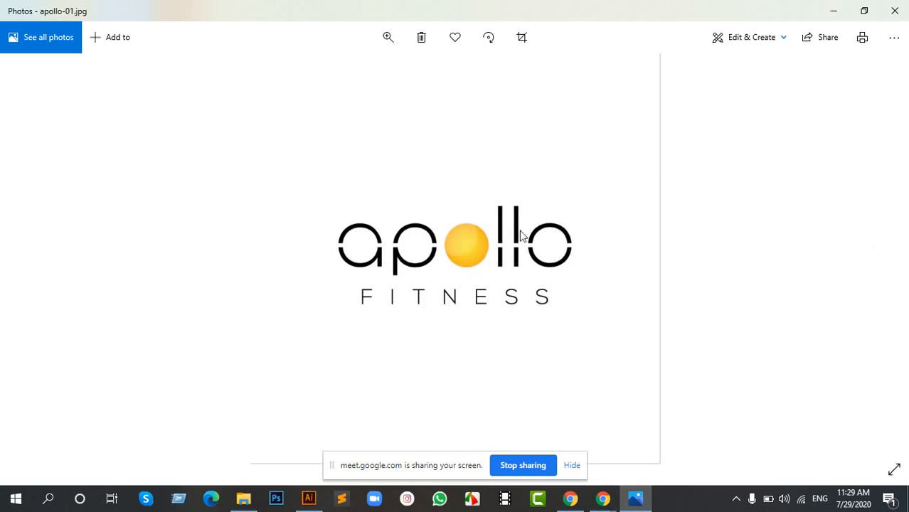
click(894, 10)
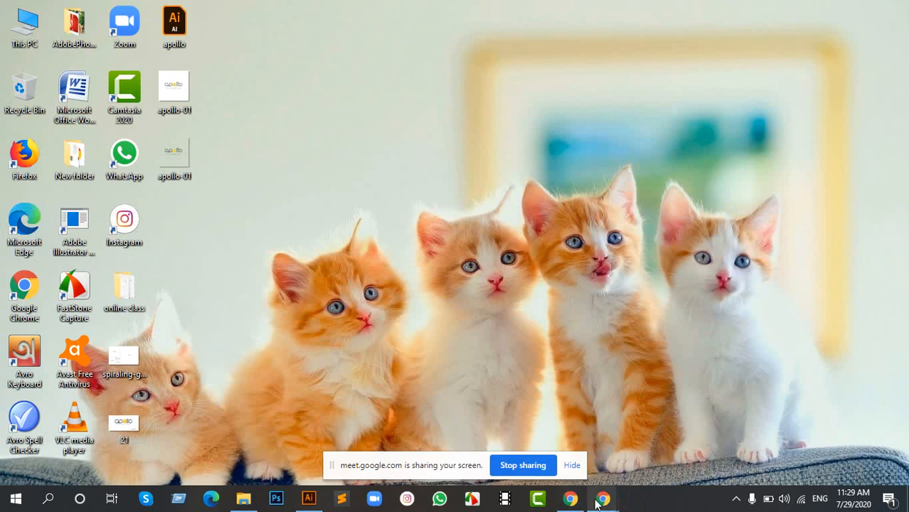
Step: Switch to Chrome and preview Olympic rings logos in the "olympic logo" image results
mouse_move(602, 503)
click(555, 430)
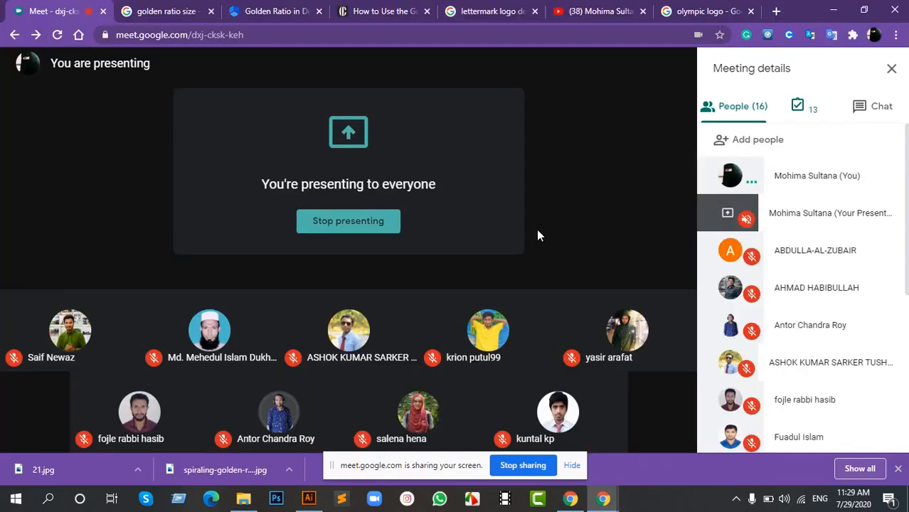
click(699, 10)
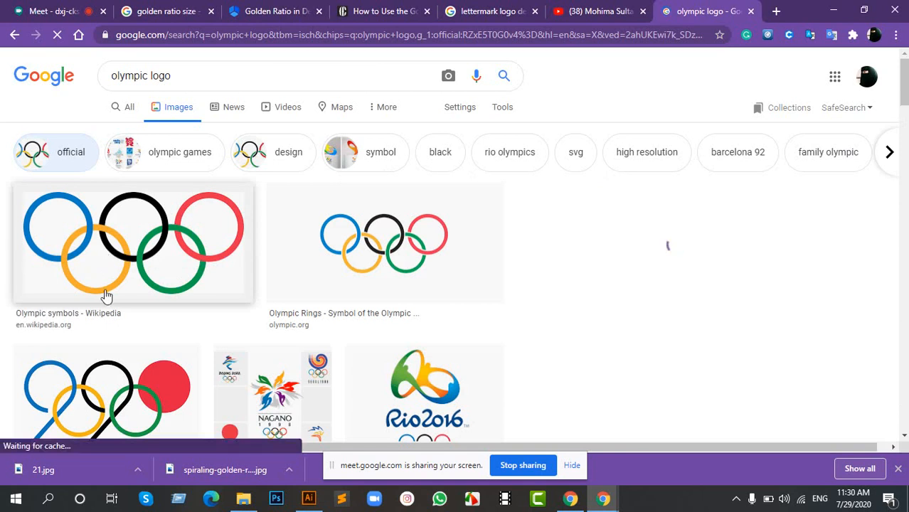
scroll(106, 296, down, 2)
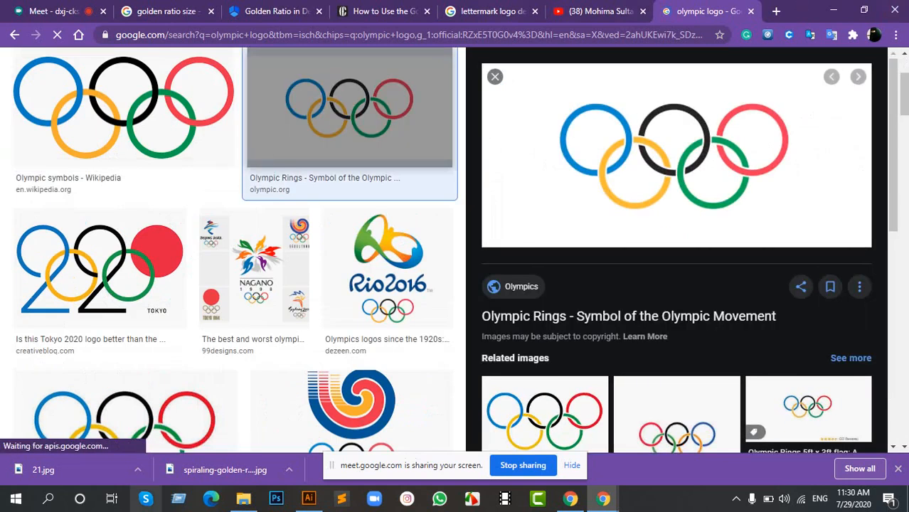
click(152, 111)
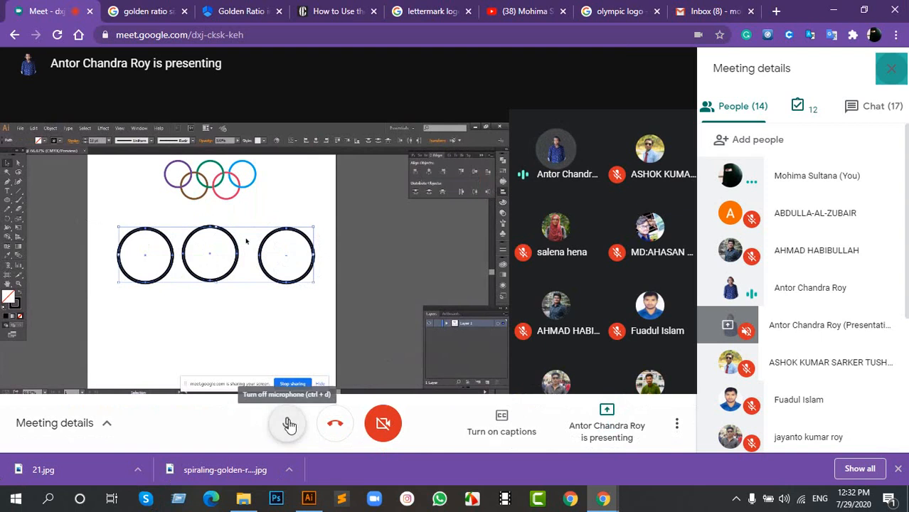
Step: Mute the microphone in the Google Meet call and turn it back on
click(290, 426)
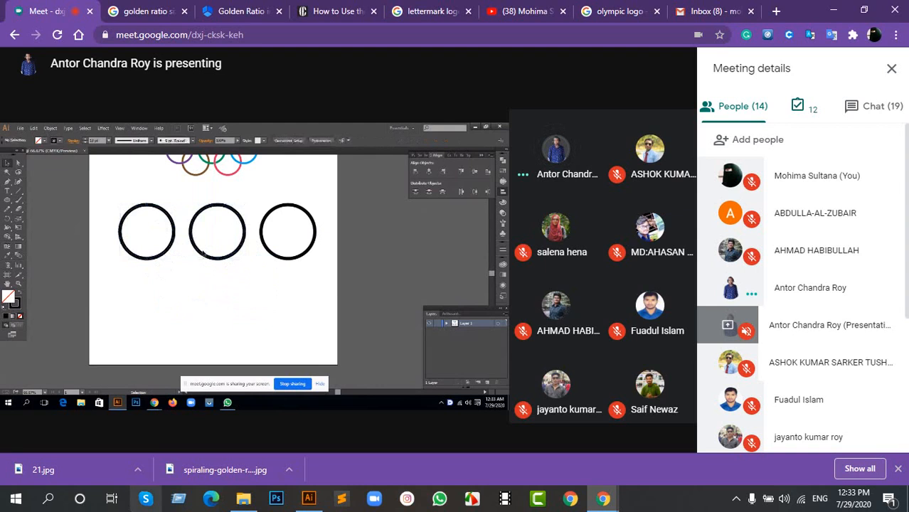
click(287, 424)
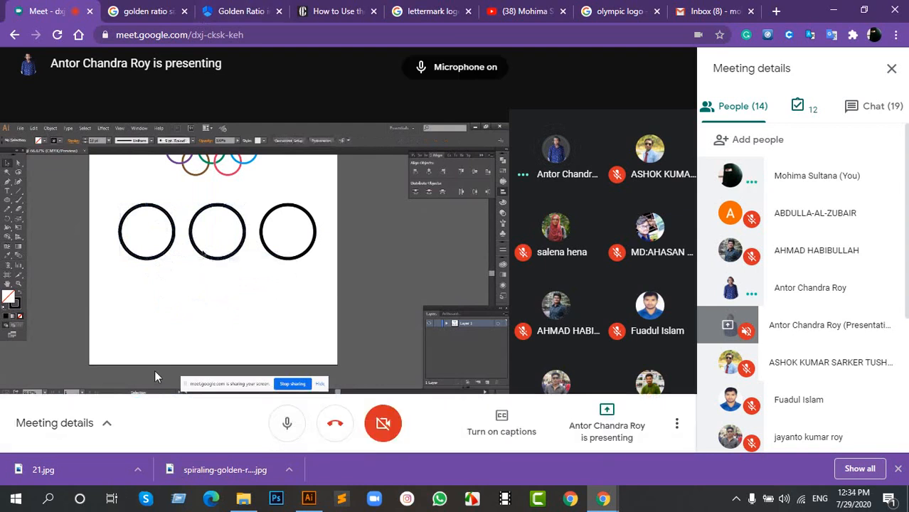
mouse_move(155, 370)
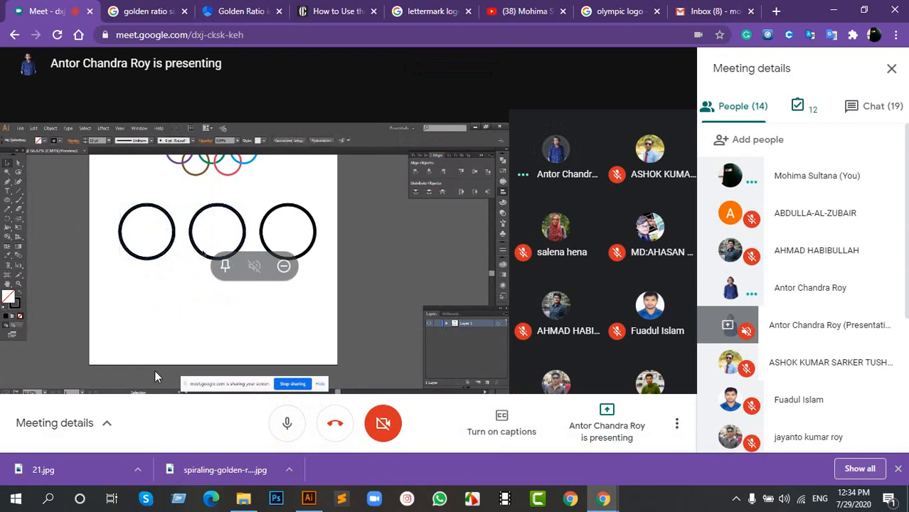